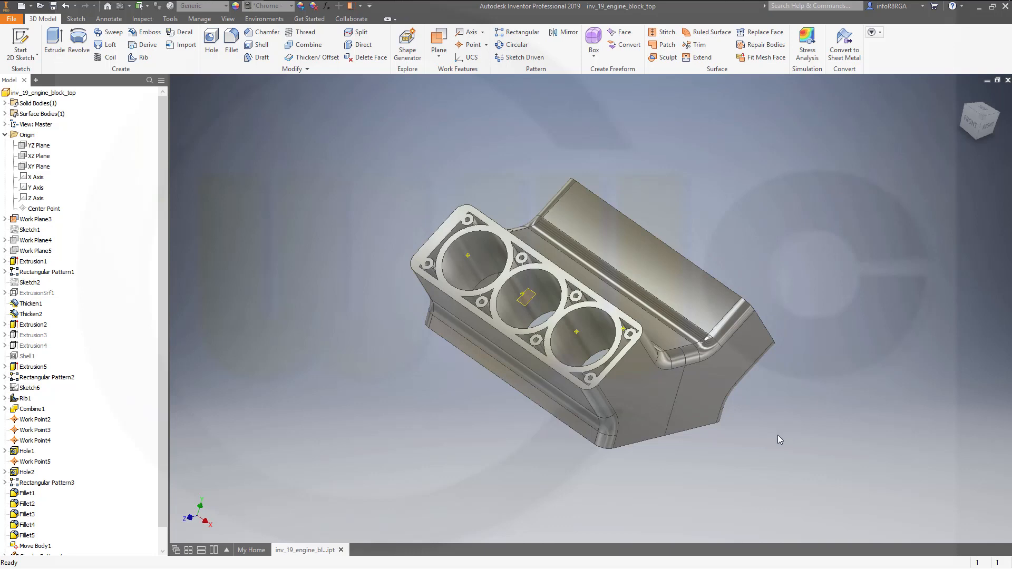
pyautogui.keyDown('shift'); pyautogui.moveTo(764, 418); pyautogui.dragTo(669, 486, button='middle'); pyautogui.keyUp('shift')
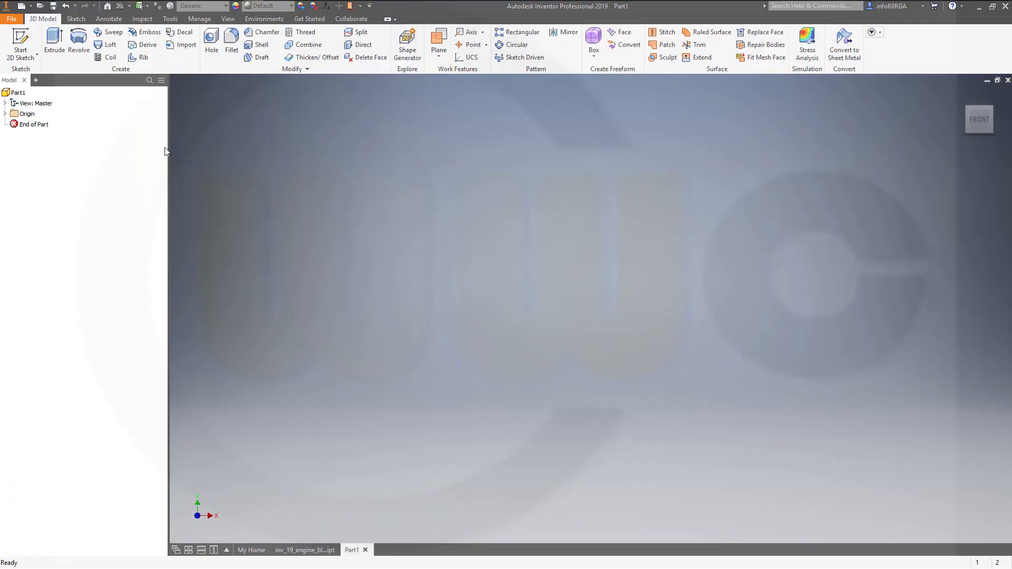
# Make all the origin planes, axes and the center point of the new part visible.
pyautogui.click(5, 113)
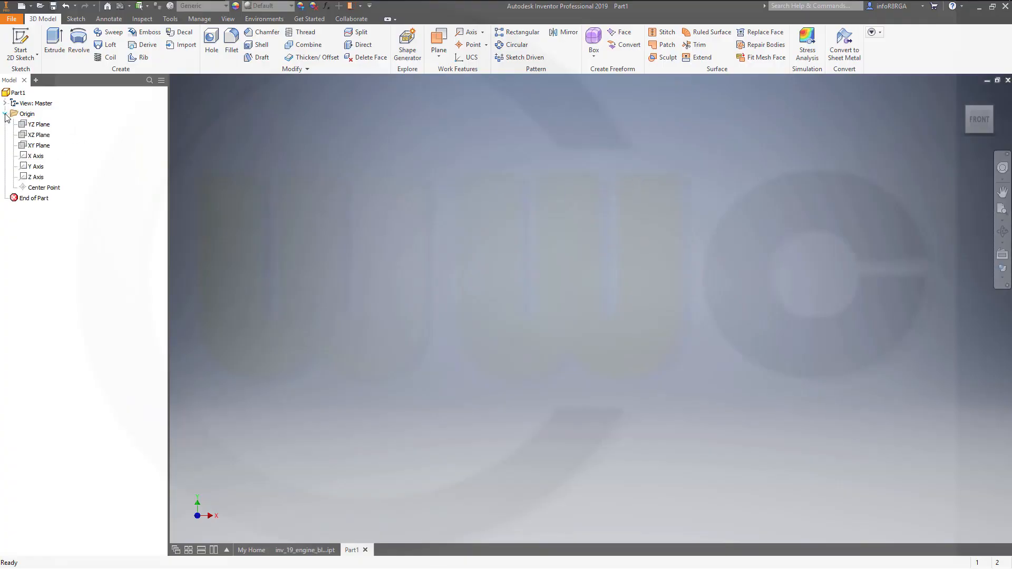
pyautogui.click(38, 125)
pyautogui.keyDown('shift'); pyautogui.click(48, 187); pyautogui.keyUp('shift')
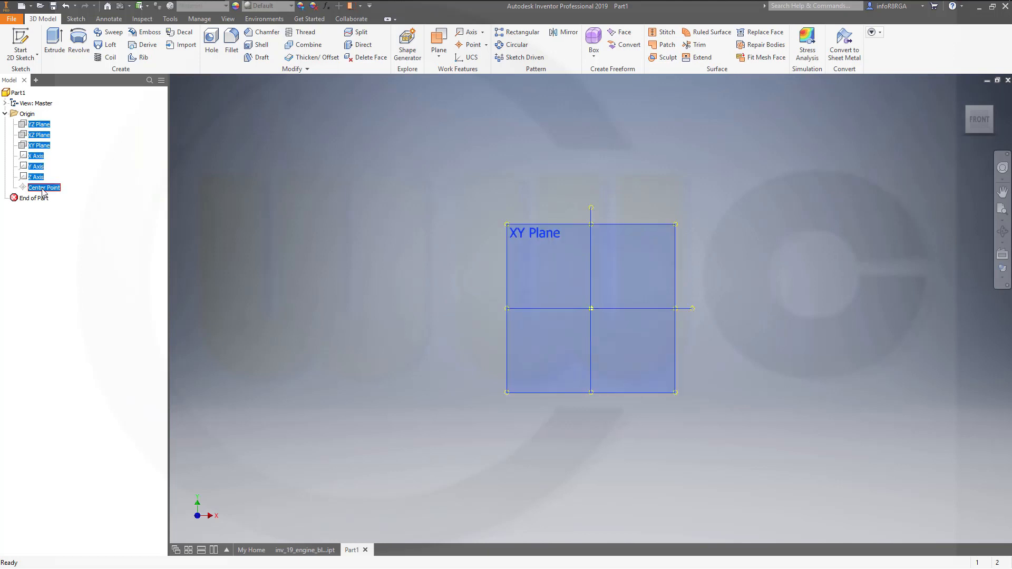
pyautogui.rightClick(42, 189)
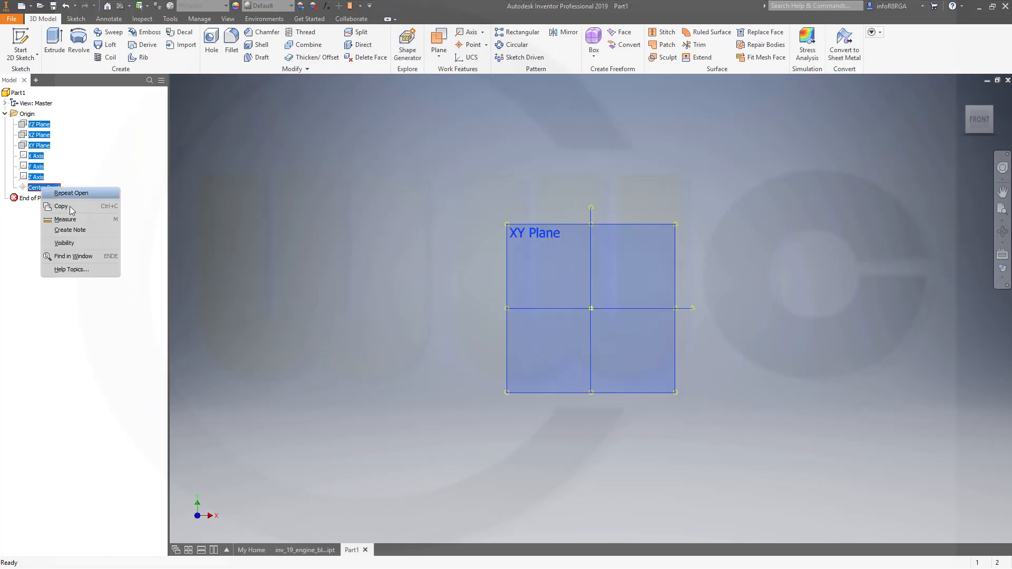
pyautogui.click(78, 242)
pyautogui.keyDown('shift'); pyautogui.moveTo(429, 232); pyautogui.dragTo(410, 192, button='middle'); pyautogui.keyUp('shift')
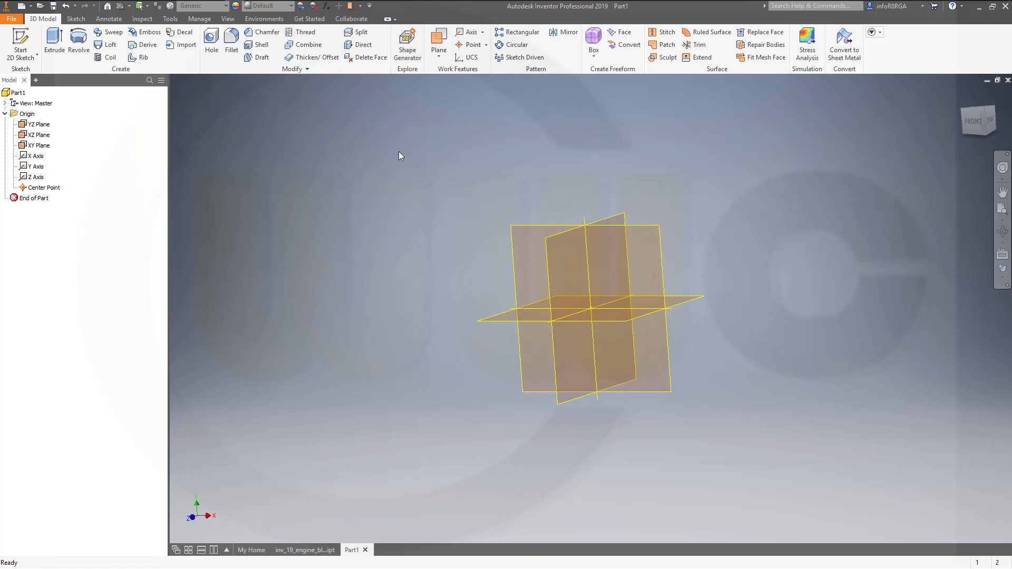
# Create a work plane through the X axis at an angle of -45 degrees to the XY plane.
pyautogui.click(439, 58)
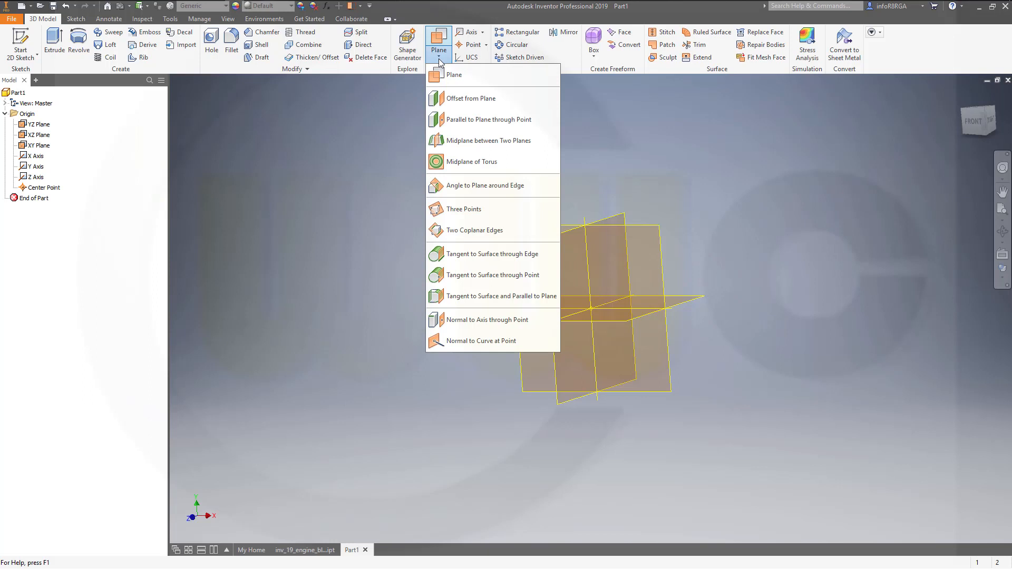
pyautogui.click(476, 185)
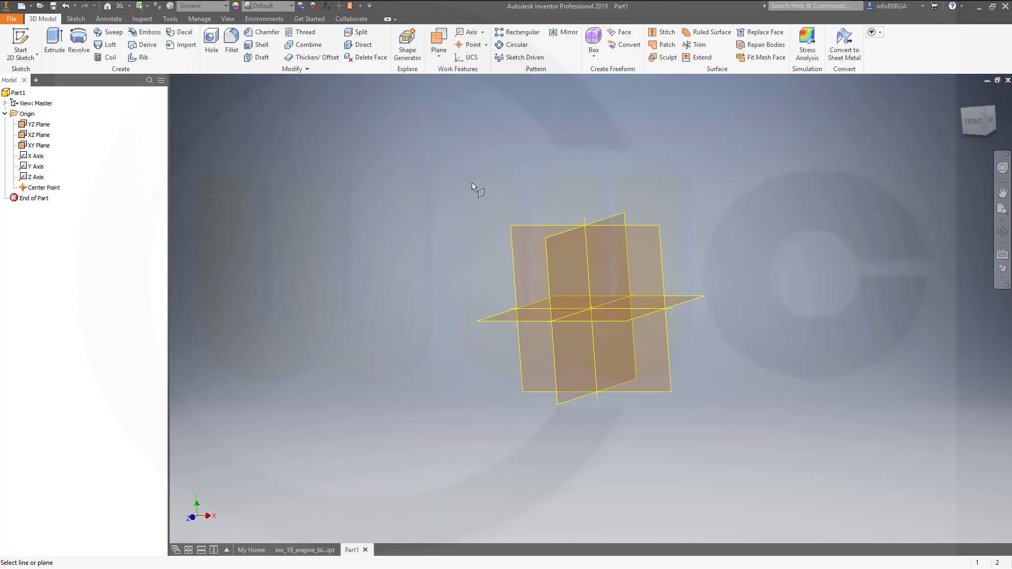
pyautogui.click(645, 223)
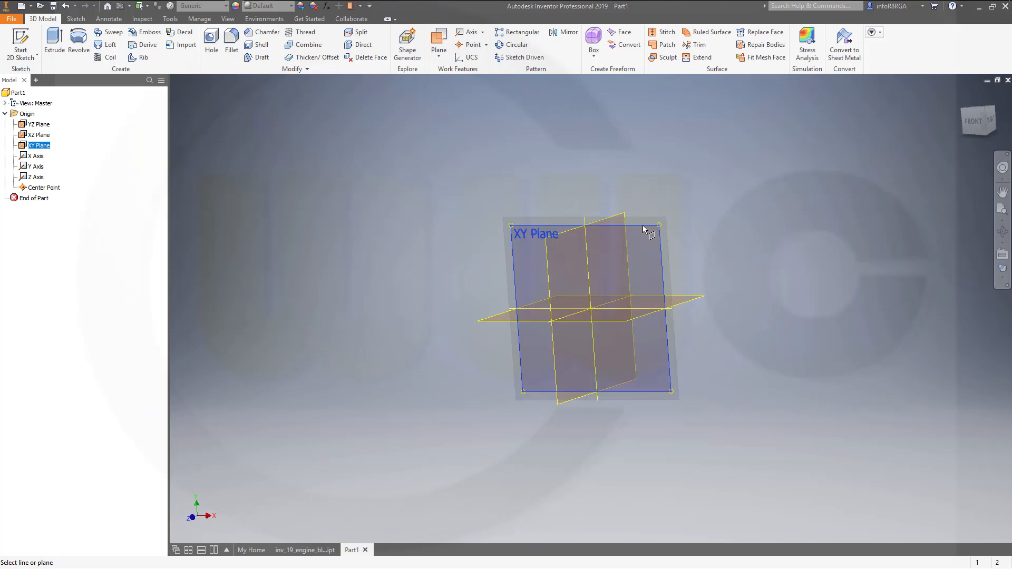
pyautogui.click(635, 312)
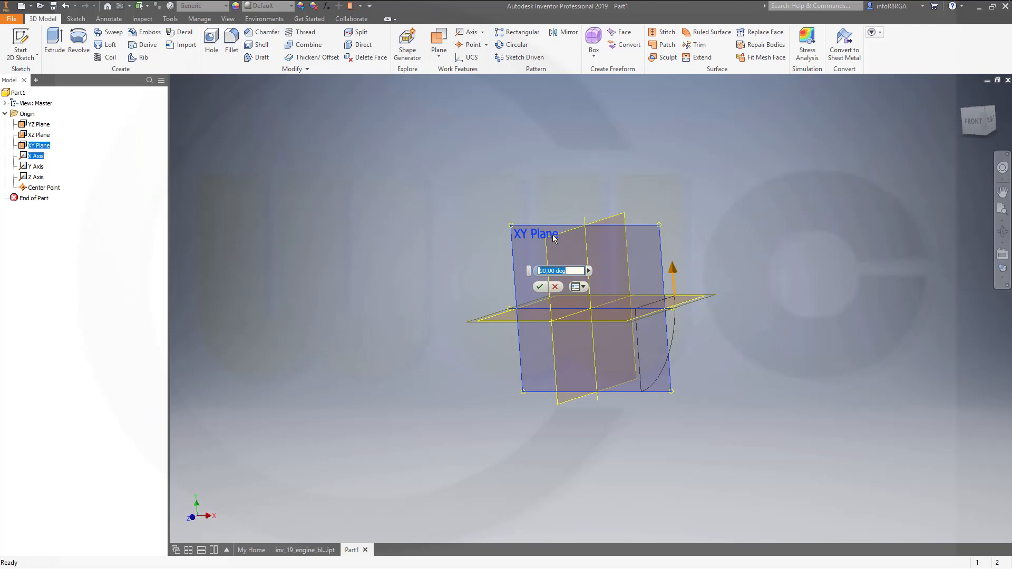
pyautogui.write('45')
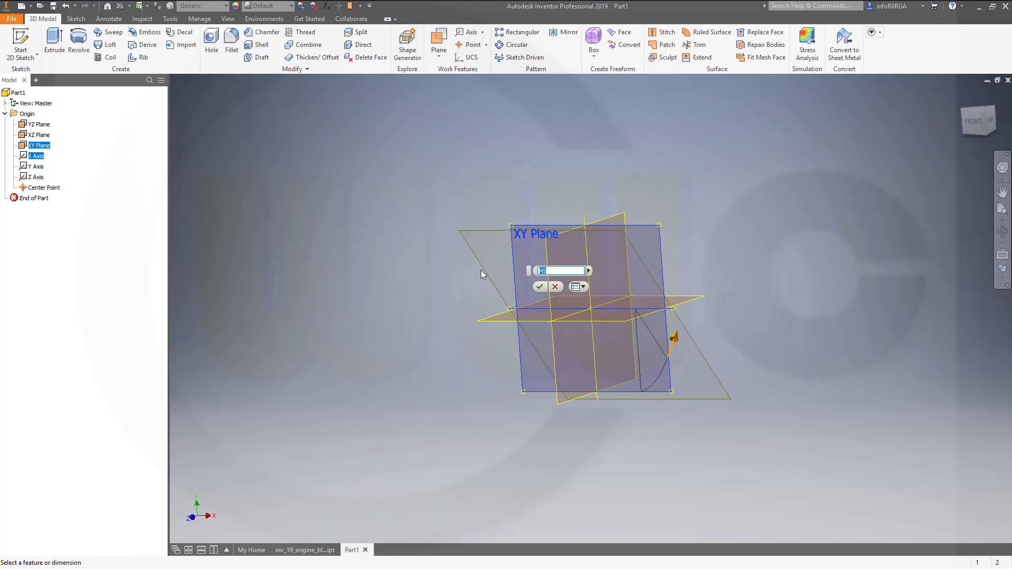
pyautogui.write('-45')
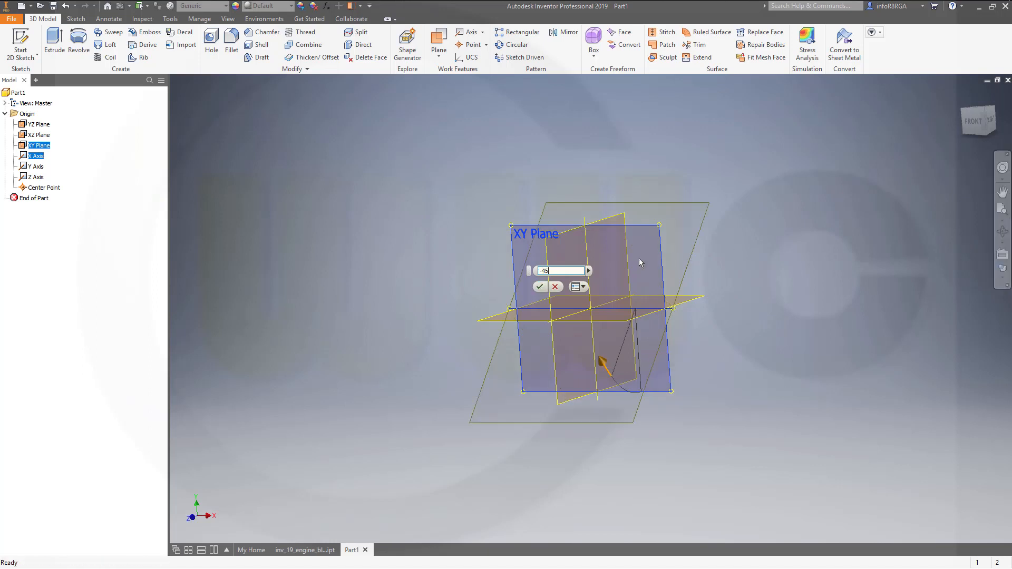
pyautogui.click(541, 286)
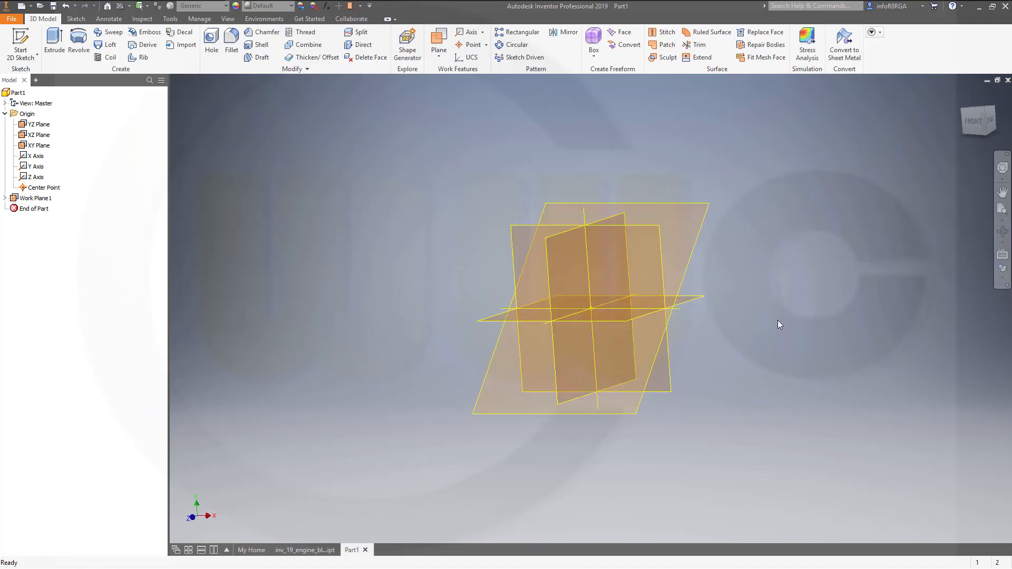
# Create a work plane offset 123,3 mm up and outward from the angled work plane.
pyautogui.press('F2')
pyautogui.moveTo(749, 350); pyautogui.dragTo(713, 357, button='middle')
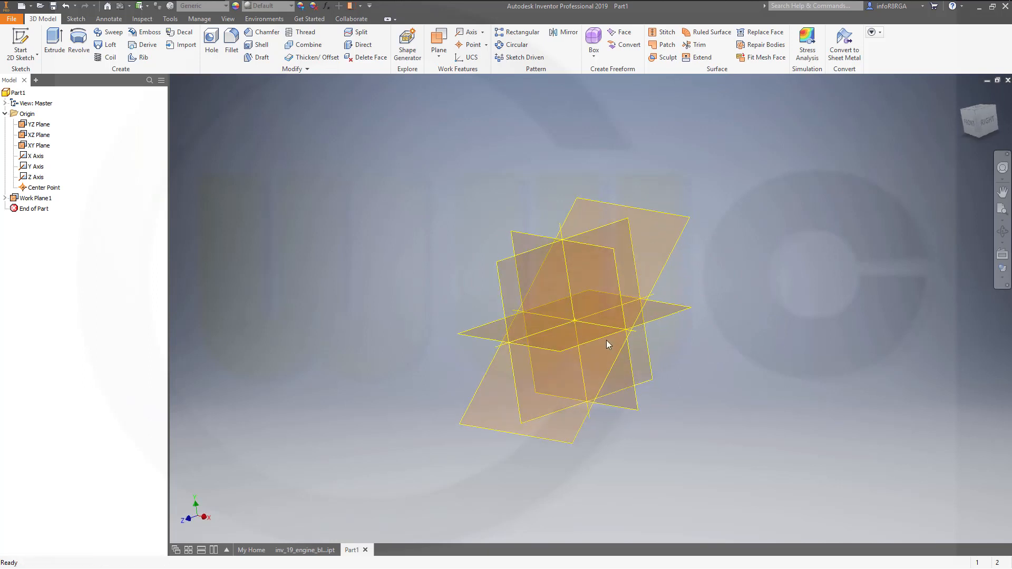
pyautogui.scroll(5, 608, 340)
pyautogui.scroll(3, 627, 334)
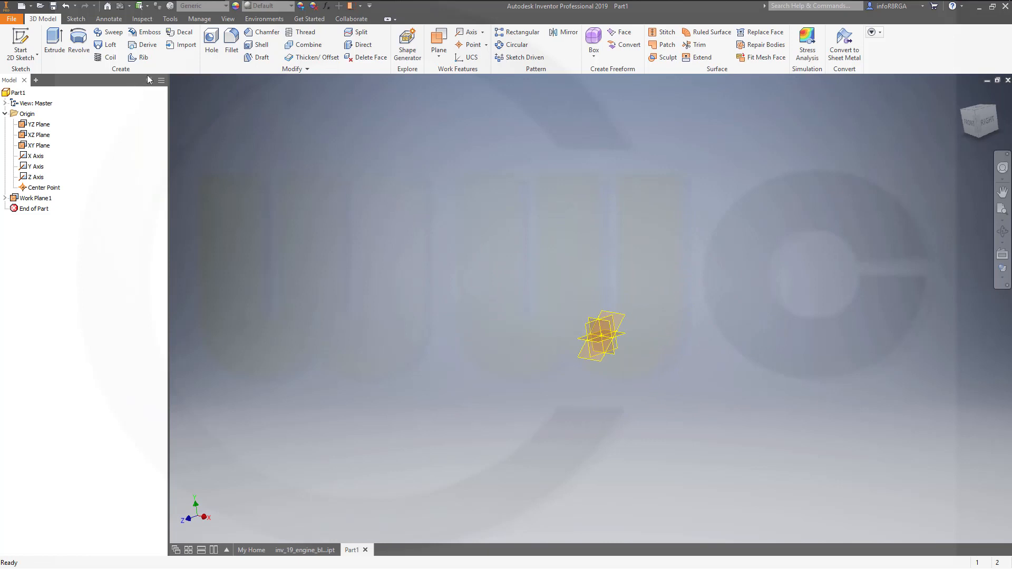
pyautogui.click(438, 42)
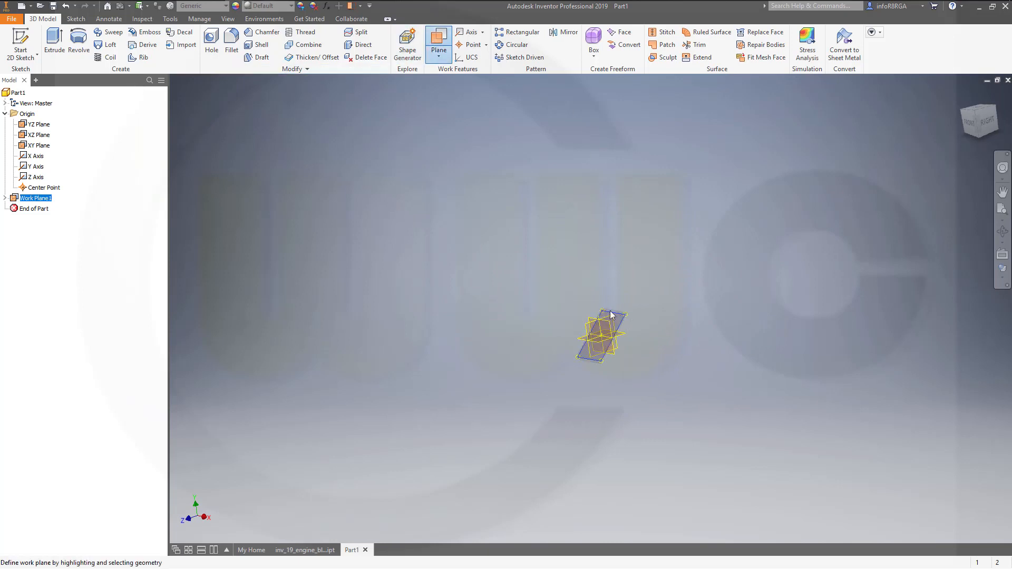
pyautogui.moveTo(620, 315); pyautogui.dragTo(599, 242)
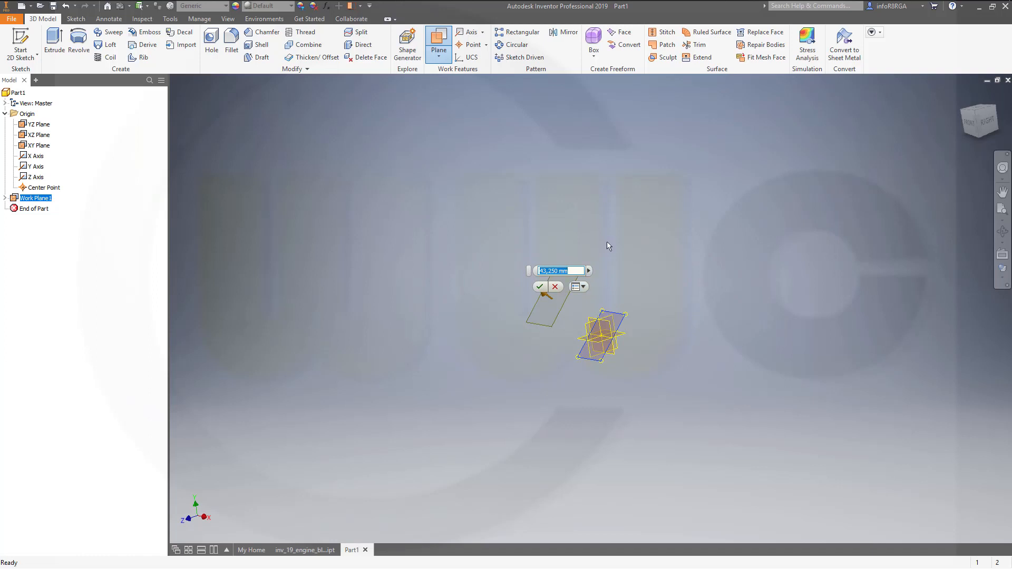
pyautogui.write('123,3')
pyautogui.press('Return')
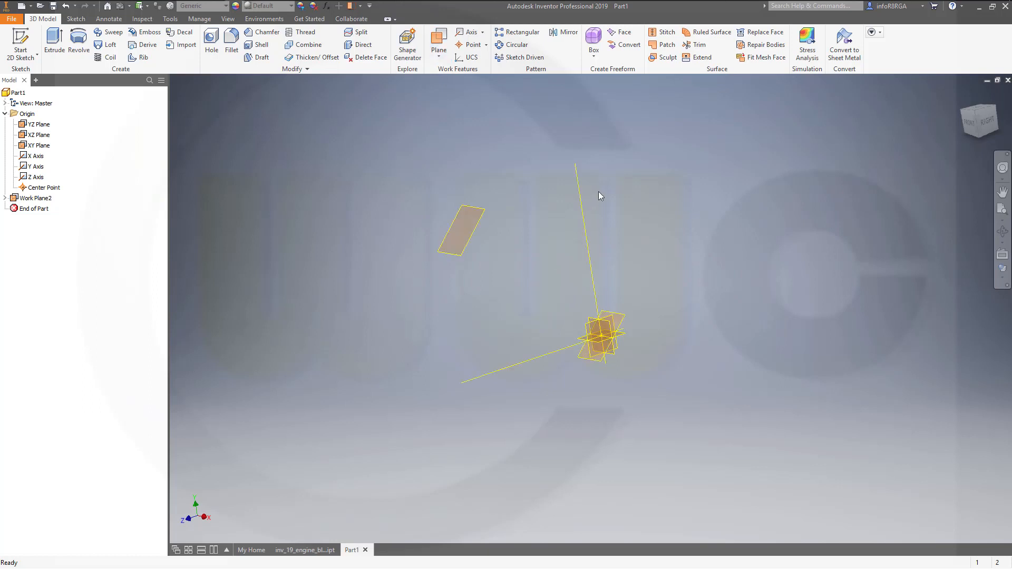
# Create a second parallel work plane offset 156,5 mm outward from the previous offset plane.
pyautogui.click(439, 41)
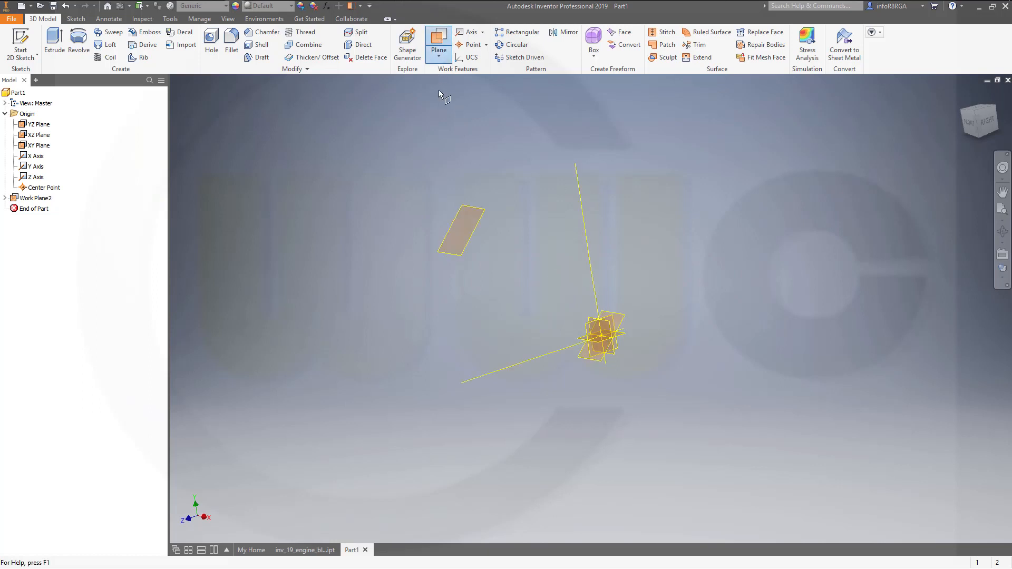
pyautogui.moveTo(472, 240); pyautogui.dragTo(376, 200)
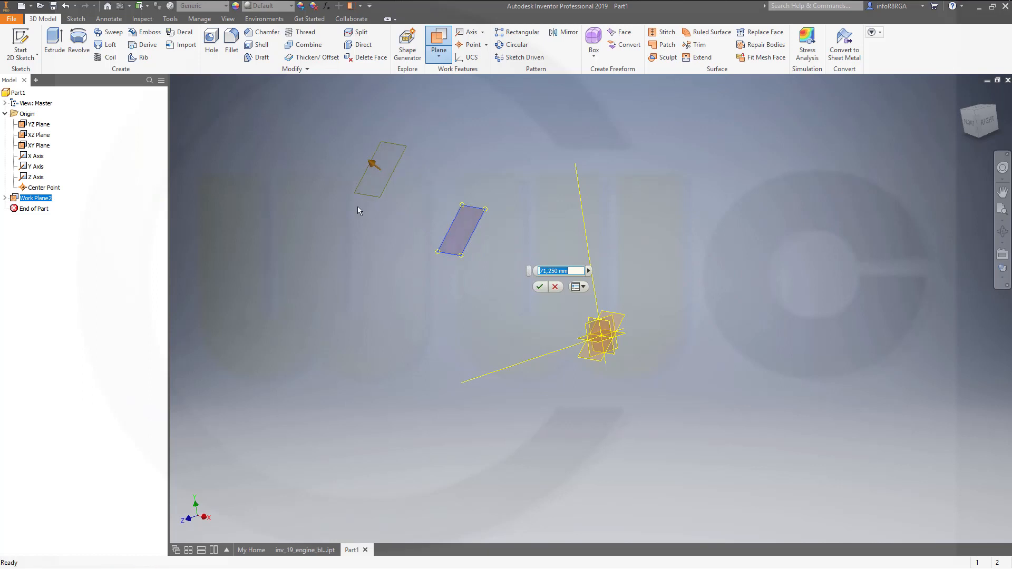
pyautogui.write('156,5')
pyautogui.press('Return')
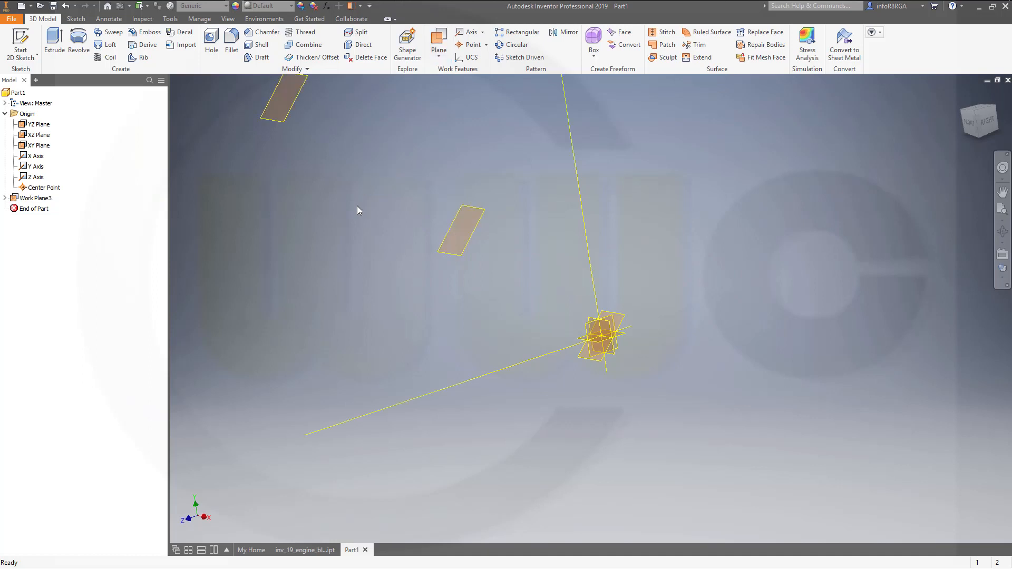
# Create a work plane offset 241,3 mm from the YZ plane in the positive X direction.
pyautogui.scroll(-5, 564, 273)
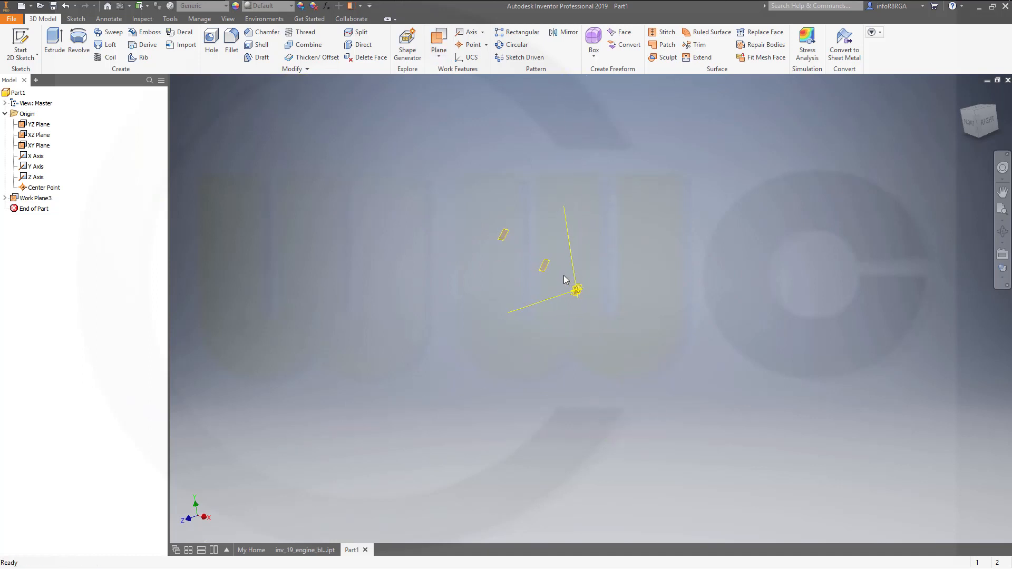
pyautogui.scroll(4, 564, 278)
pyautogui.scroll(2, 577, 293)
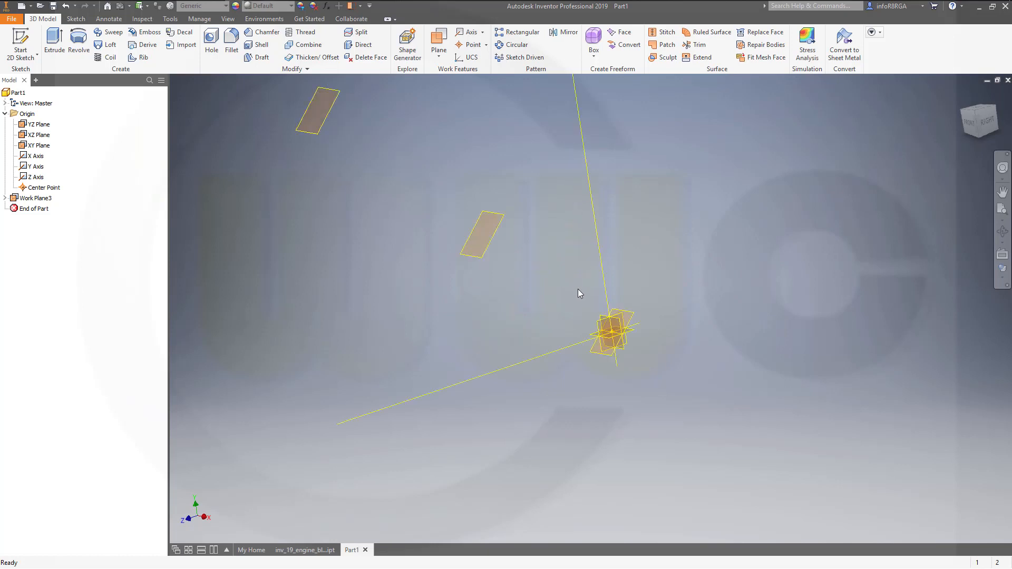
pyautogui.click(439, 38)
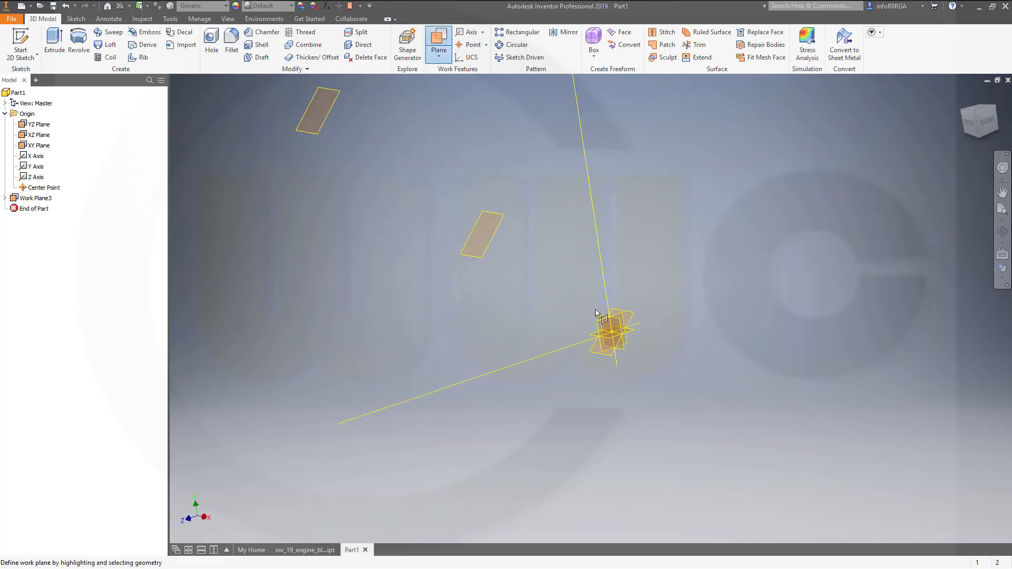
pyautogui.moveTo(604, 325); pyautogui.dragTo(662, 357)
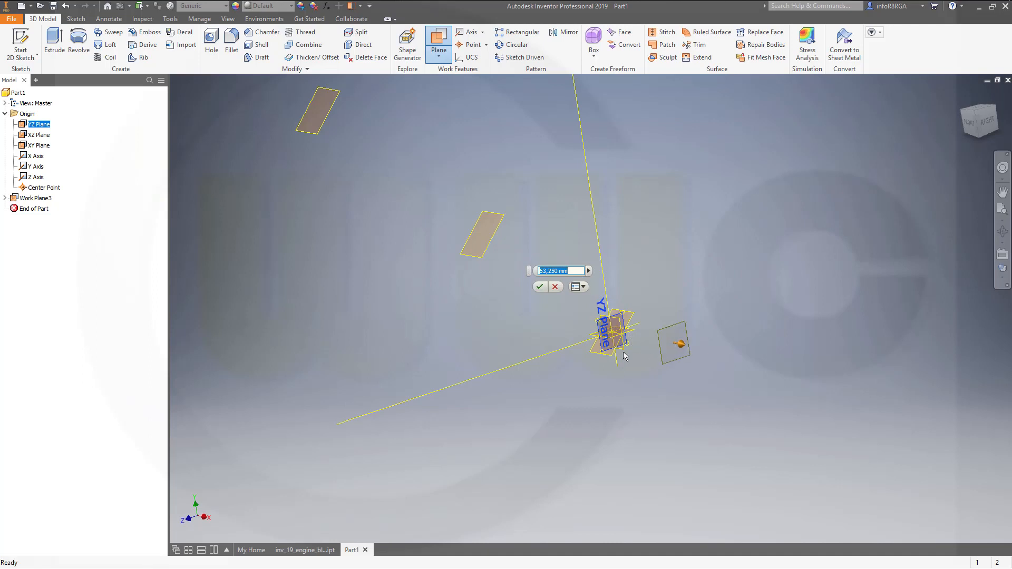
pyautogui.write('241,3')
pyautogui.press('Return')
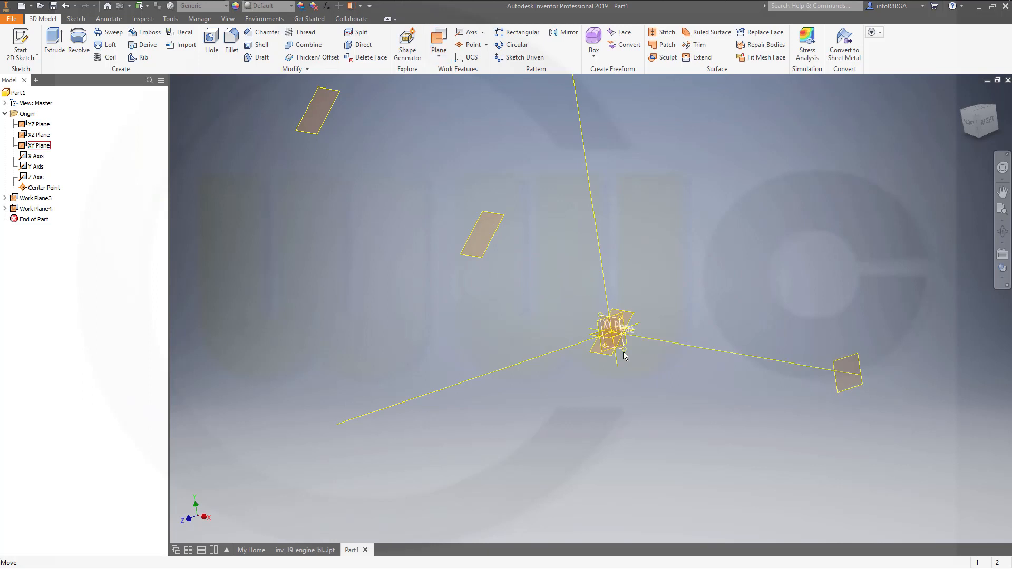
# Create a work plane offset -266,5 mm from the YZ plane, on its opposite side.
pyautogui.click(439, 38)
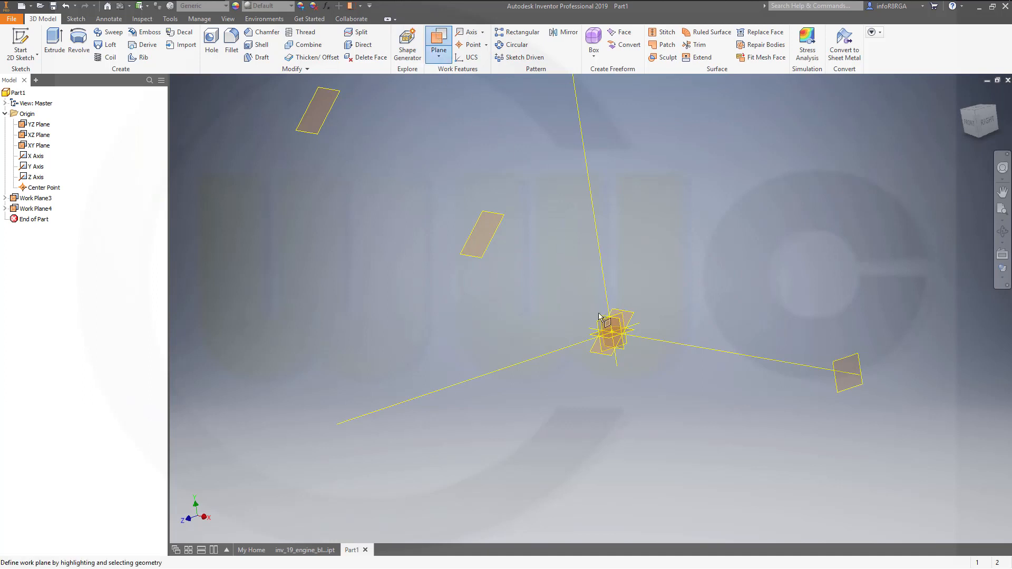
pyautogui.moveTo(603, 324); pyautogui.dragTo(528, 289)
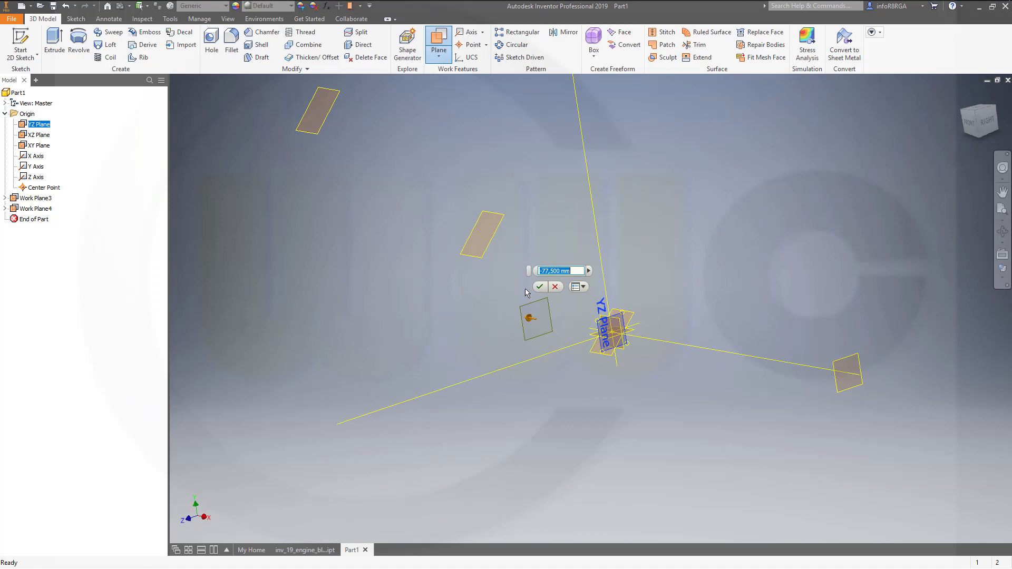
pyautogui.write('-')
pyautogui.write('26')
pyautogui.write('6,5')
pyautogui.press('Return')
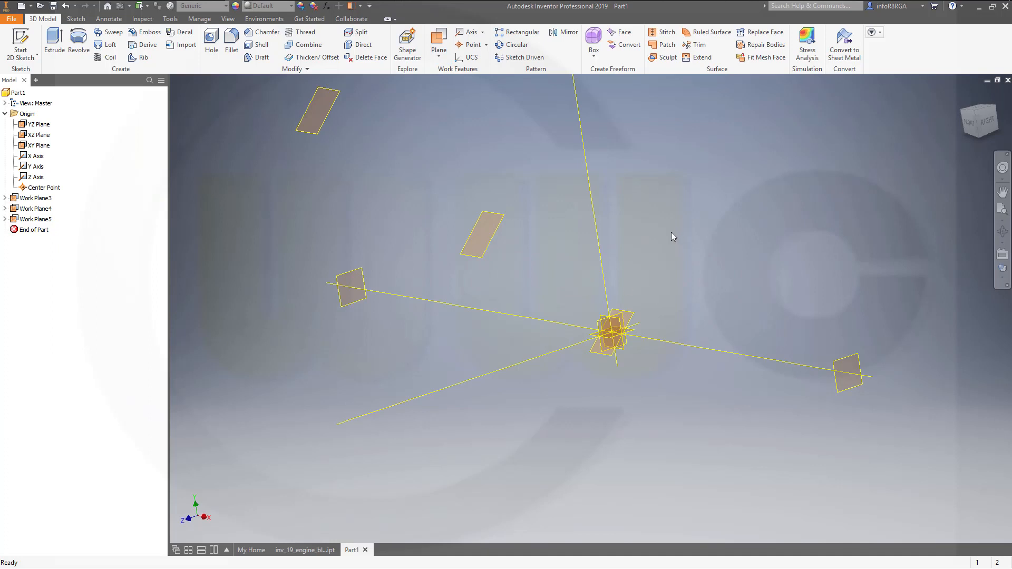
# Start a 2D sketch on the inclined work plane offset 123,3 mm from the angled plane.
pyautogui.scroll(-5, 672, 248)
pyautogui.scroll(5, 678, 276)
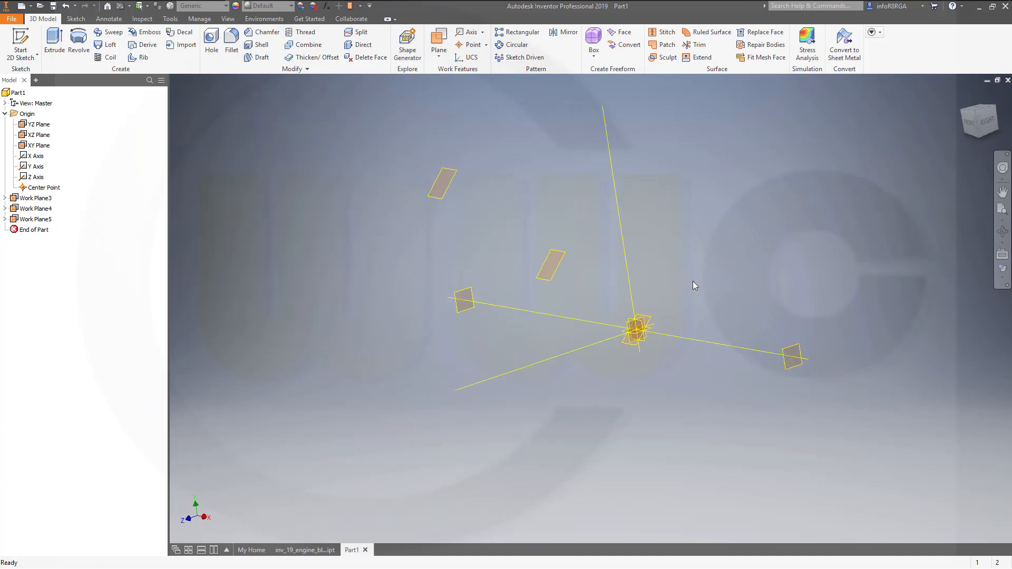
pyautogui.press('F2')
pyautogui.moveTo(700, 287); pyautogui.dragTo(671, 327)
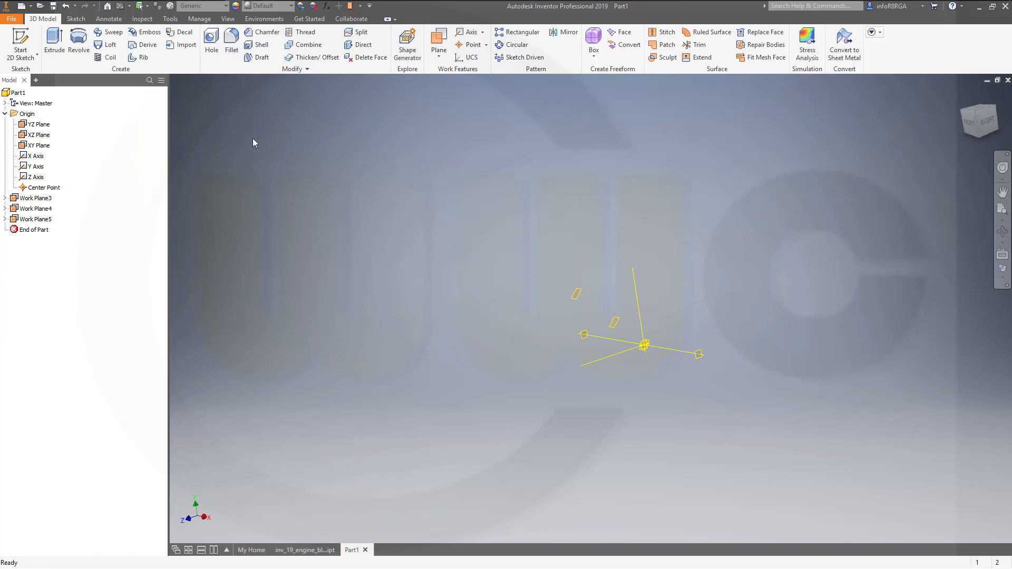
pyautogui.click(21, 45)
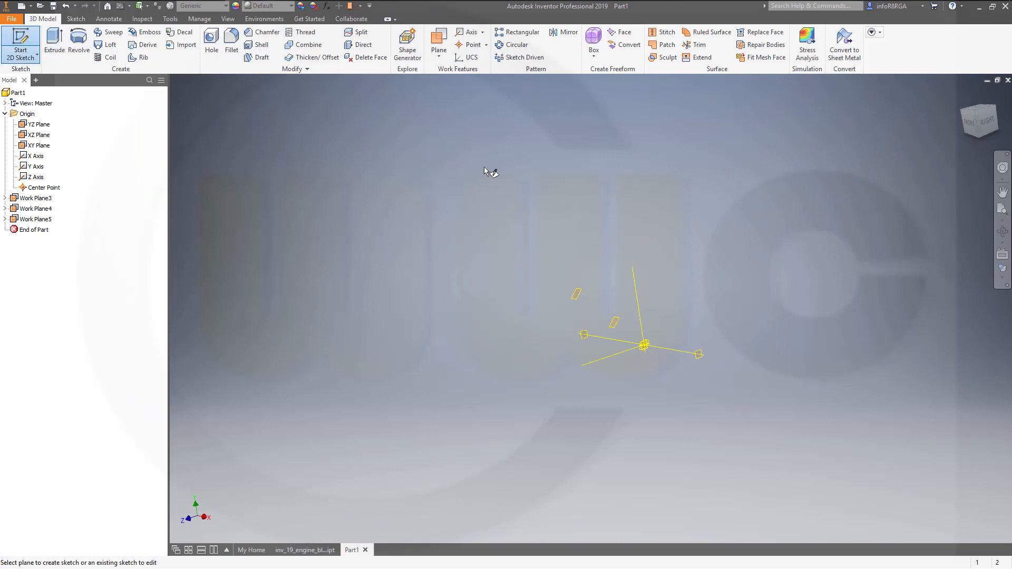
pyautogui.click(616, 322)
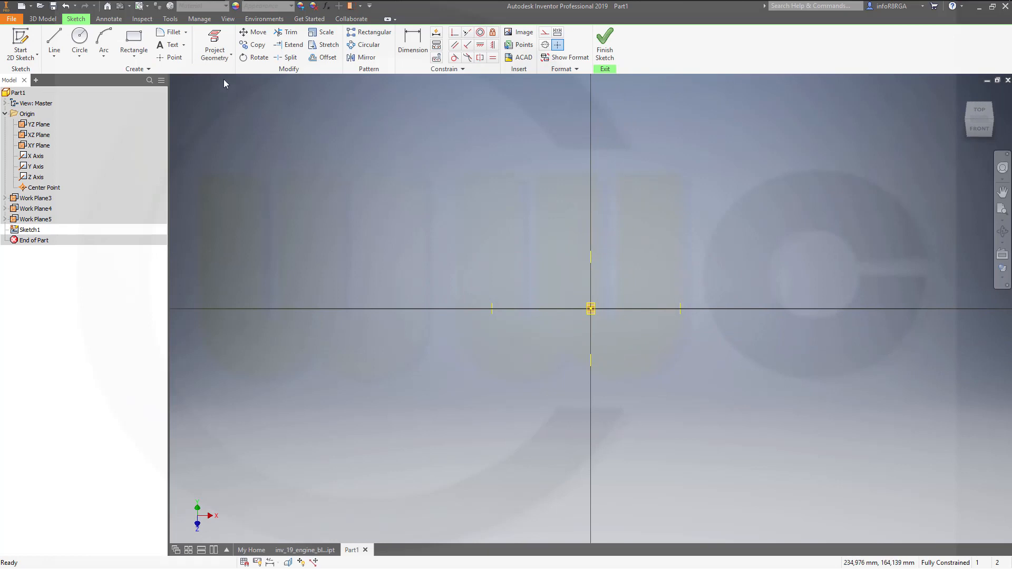
# Draw a circle with a diameter of 152.4 mm centered on the sketch origin.
pyautogui.click(80, 40)
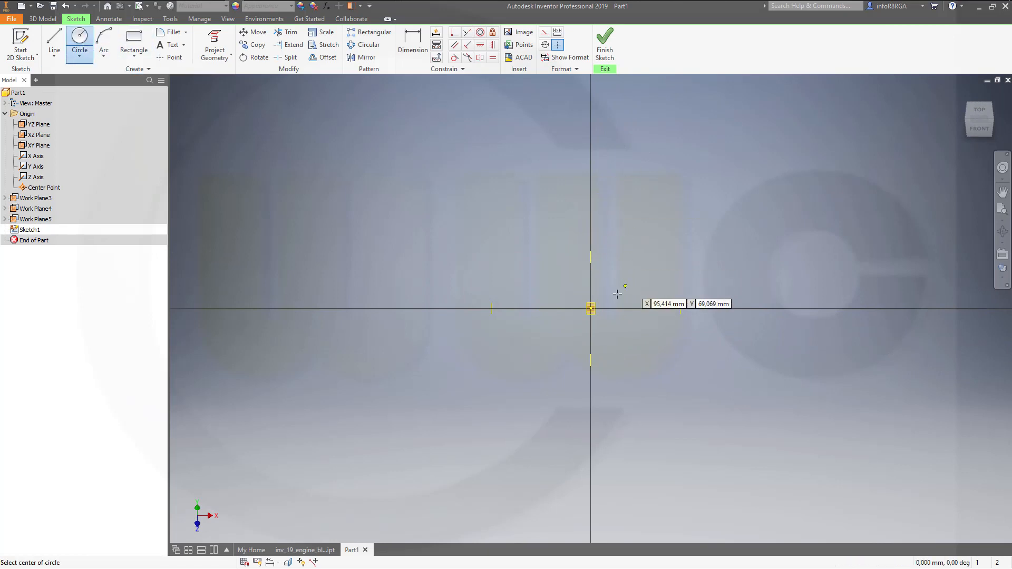
pyautogui.click(590, 308)
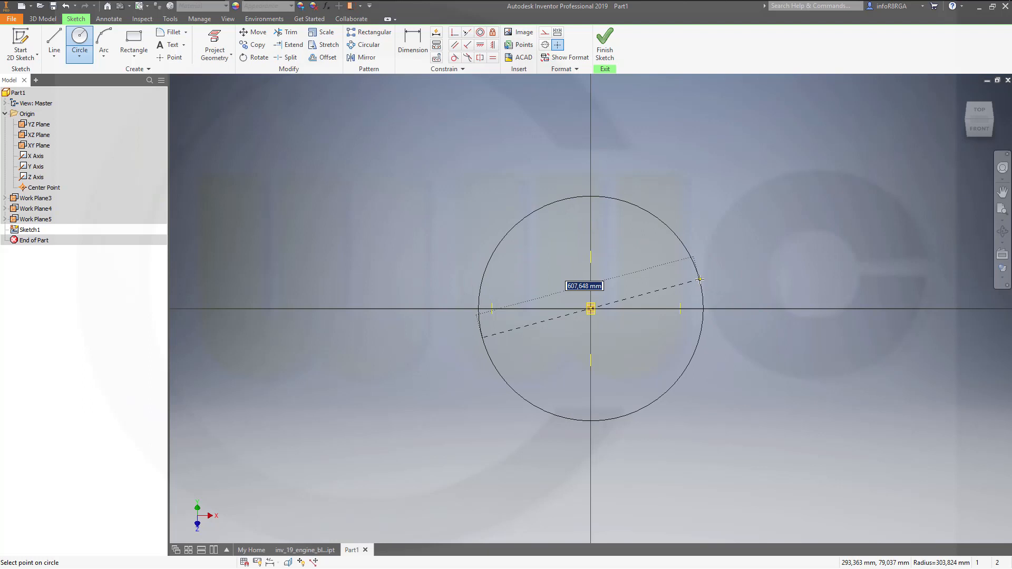
pyautogui.write('152.4')
pyautogui.press('Return')
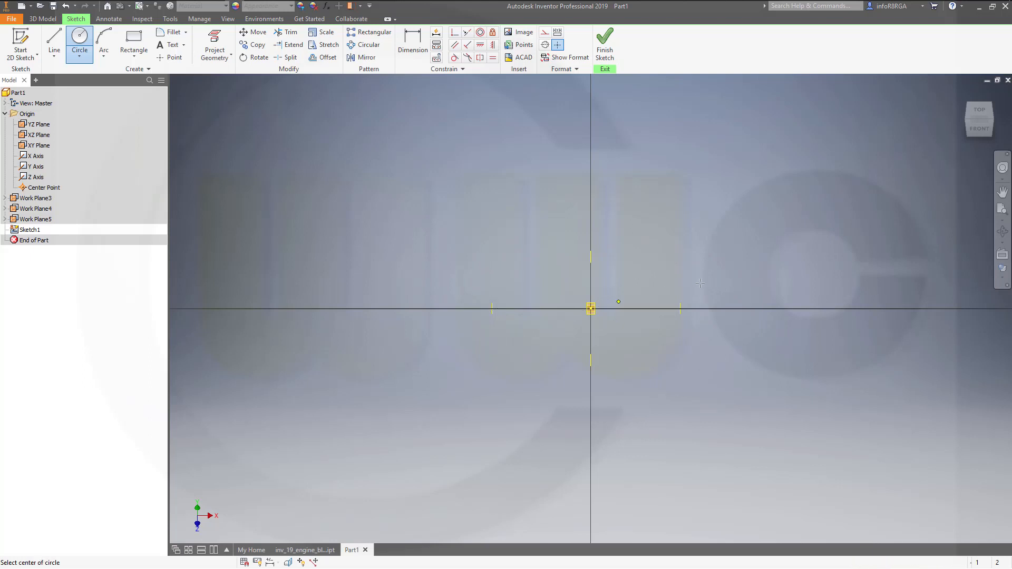
# Finish the sketch and extrude the 152.4 mm circle up to the outermost inclined work plane to form a cylinder.
pyautogui.click(604, 44)
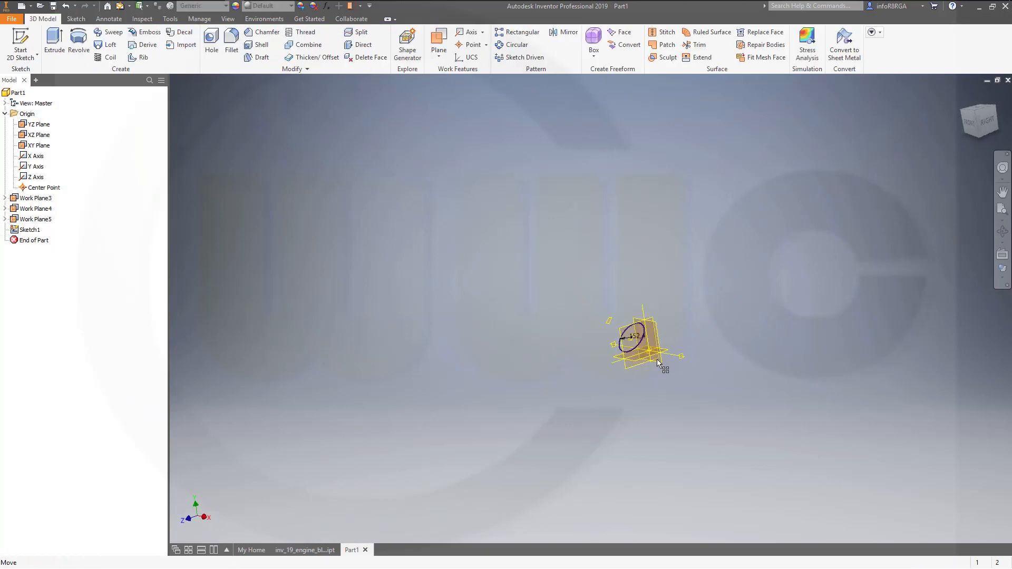
pyautogui.scroll(5, 657, 360)
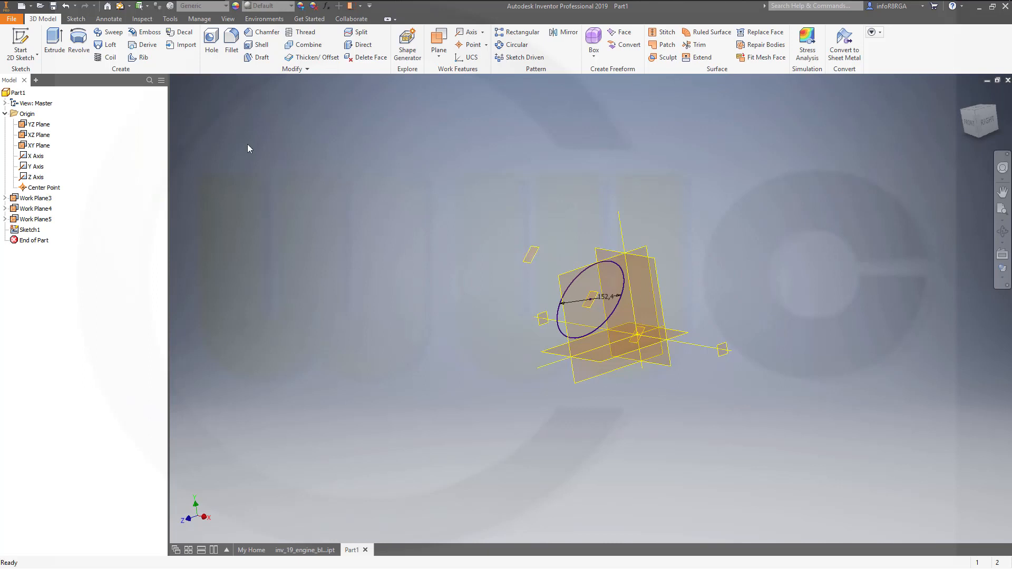
pyautogui.click(54, 42)
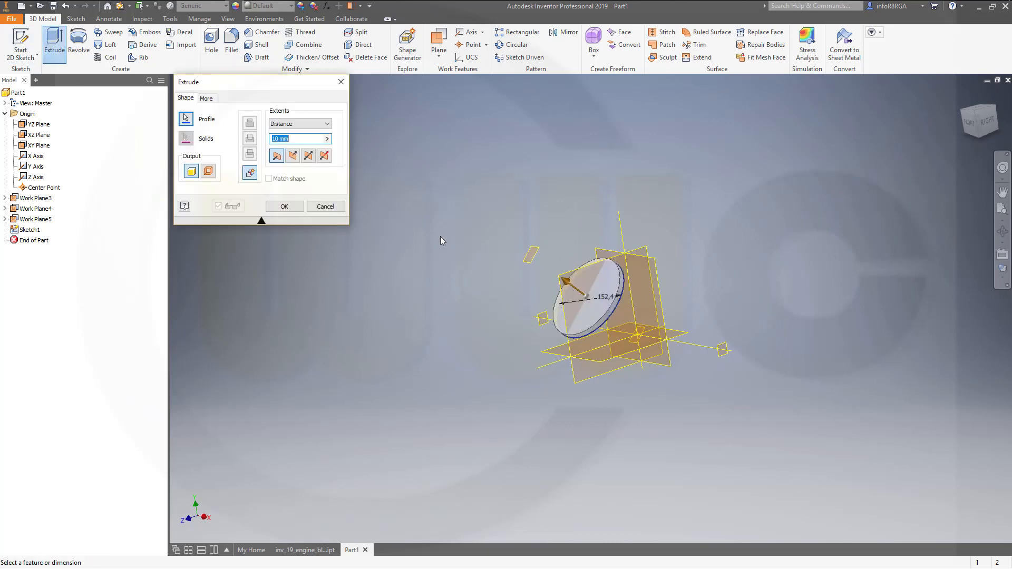
pyautogui.click(319, 124)
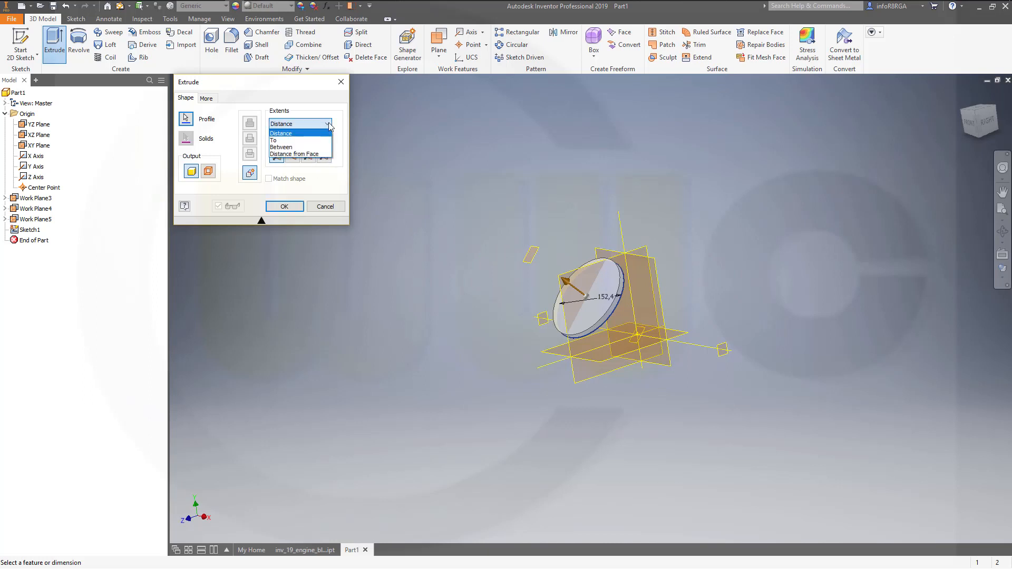
pyautogui.click(316, 140)
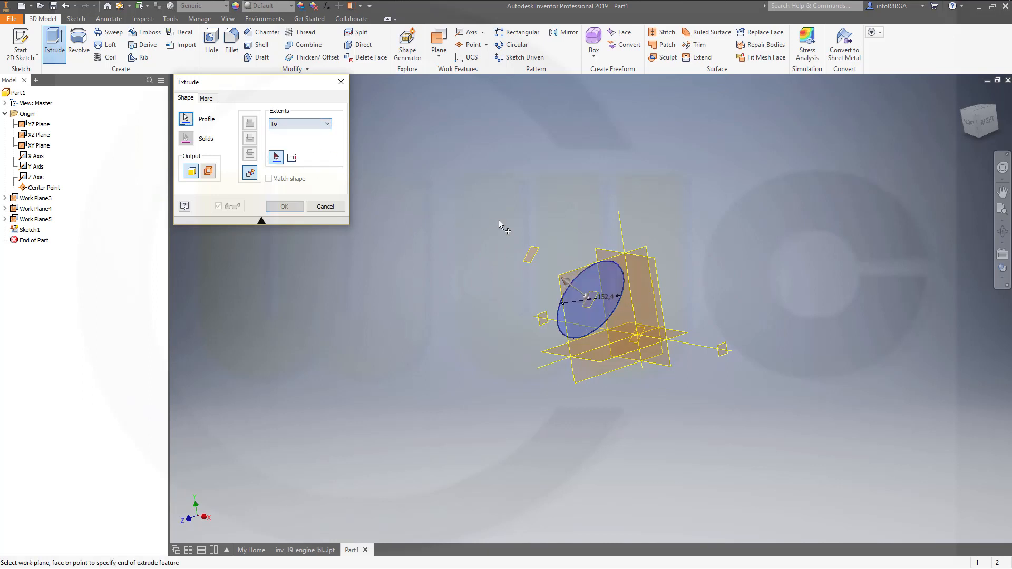
pyautogui.click(531, 256)
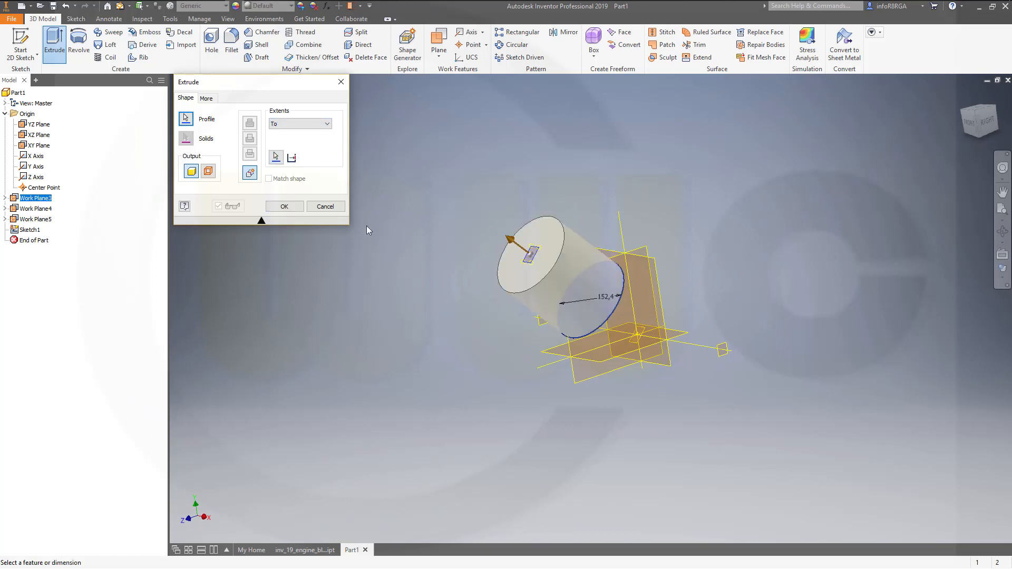
pyautogui.click(284, 207)
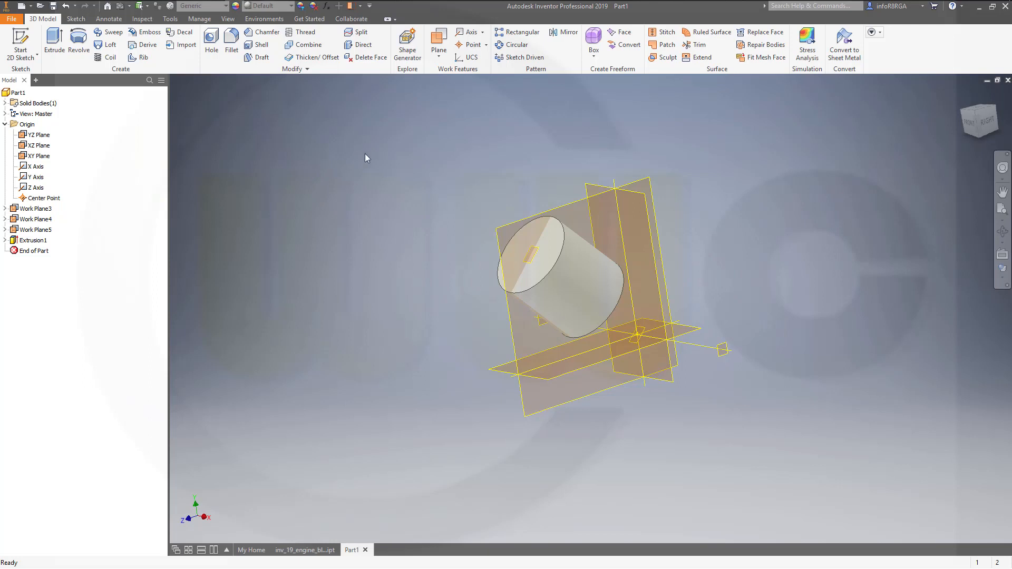
# Pattern the cylinder extrusion rectangularly along the X axis with 3 instances at 146 mm spacing, symmetric about the original.
pyautogui.click(522, 34)
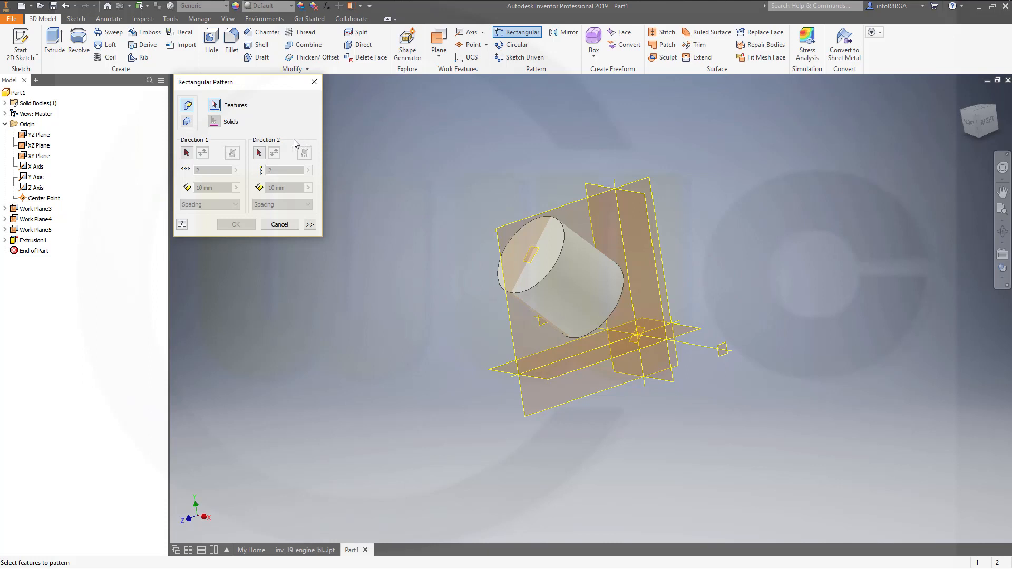
pyautogui.click(559, 264)
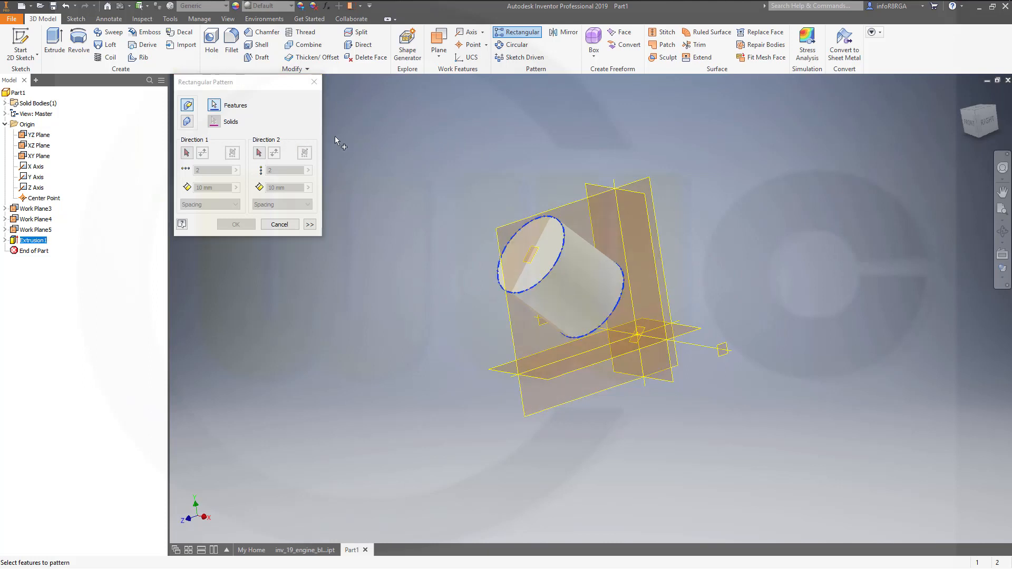
pyautogui.click(187, 153)
pyautogui.click(707, 350)
pyautogui.moveTo(223, 172); pyautogui.dragTo(130, 169)
pyautogui.write('3')
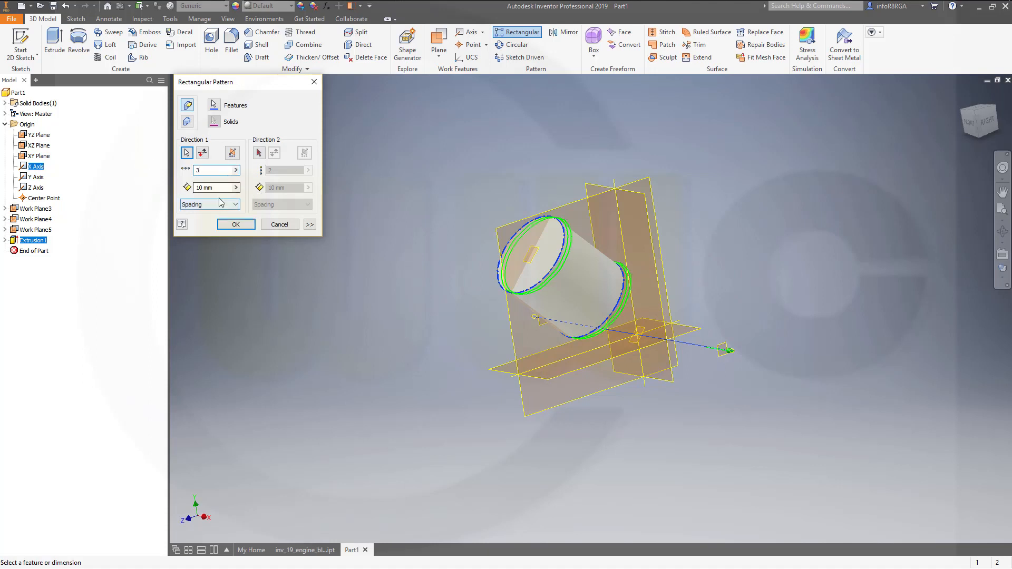
pyautogui.moveTo(221, 187); pyautogui.dragTo(158, 185)
pyautogui.write('36')
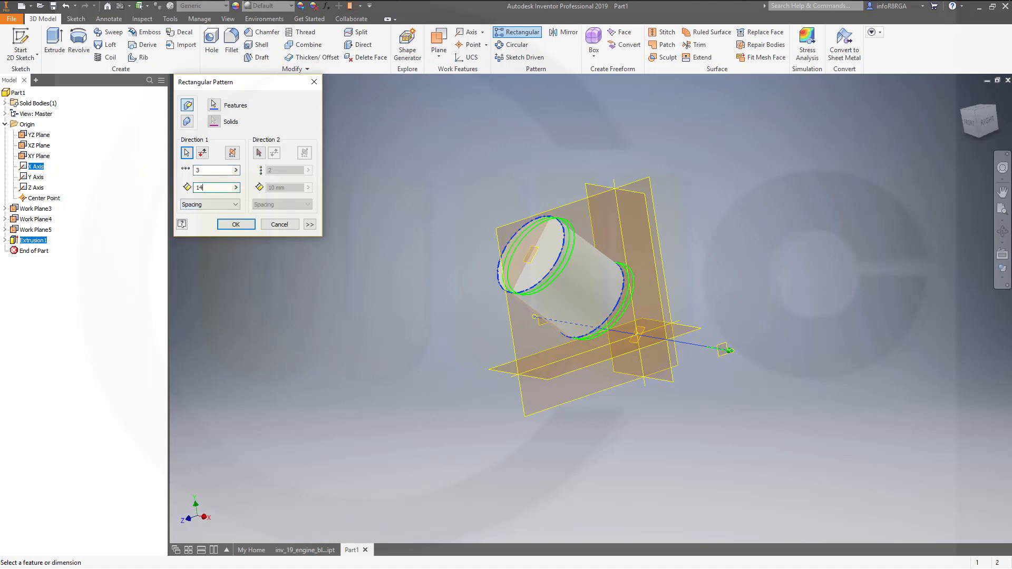
pyautogui.click(234, 154)
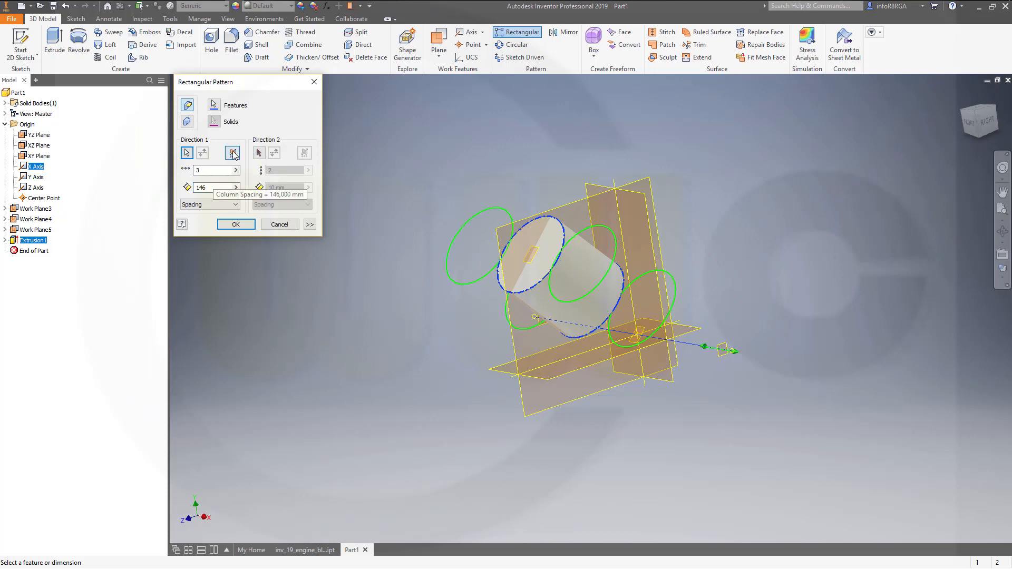
pyautogui.click(235, 225)
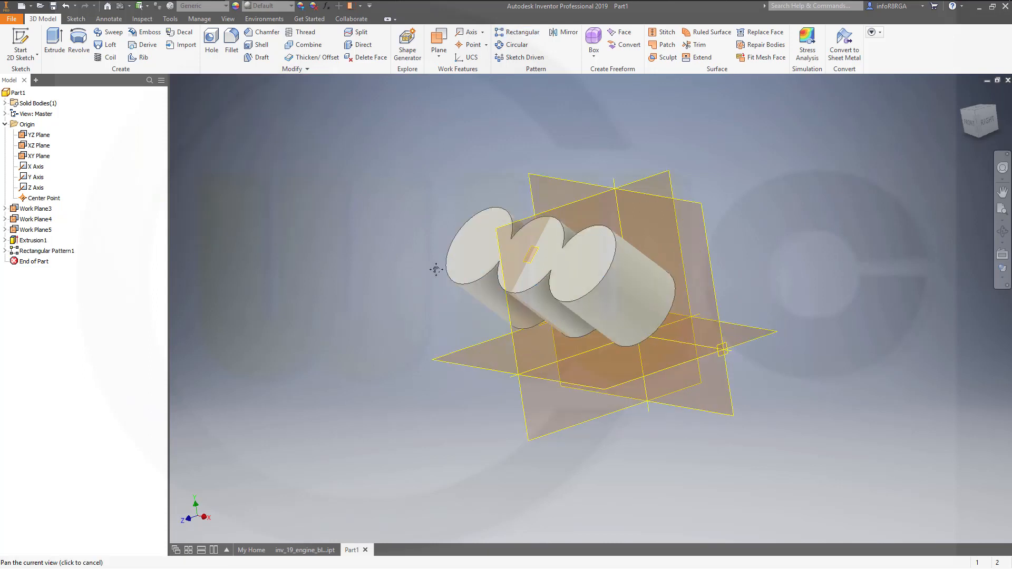
# Start a 2D sketch on the inclined work plane that passes through the part origin.
pyautogui.keyDown('shift'); pyautogui.moveTo(426, 247); pyautogui.dragTo(472, 252, button='middle'); pyautogui.keyUp('shift')
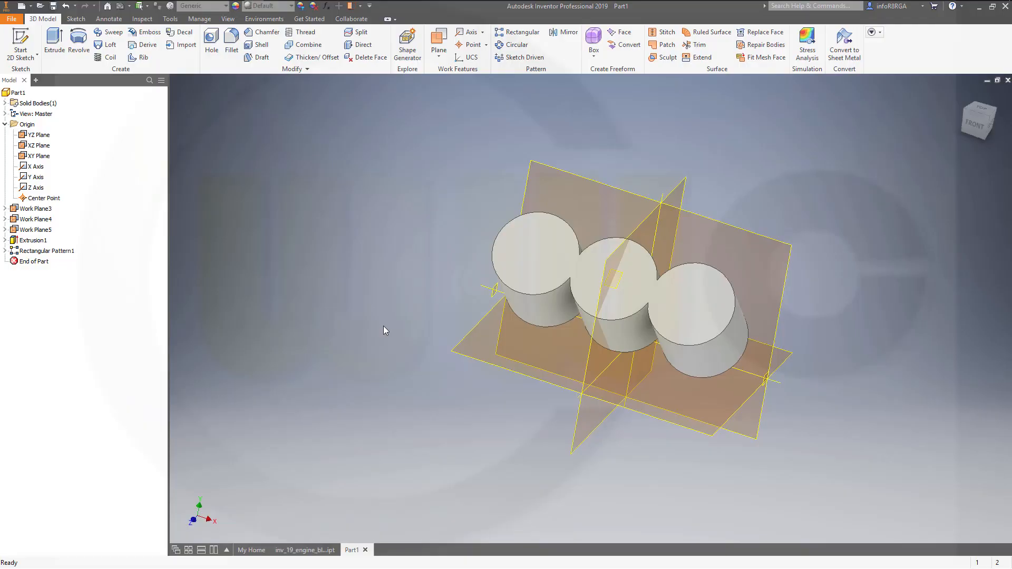
pyautogui.click(21, 46)
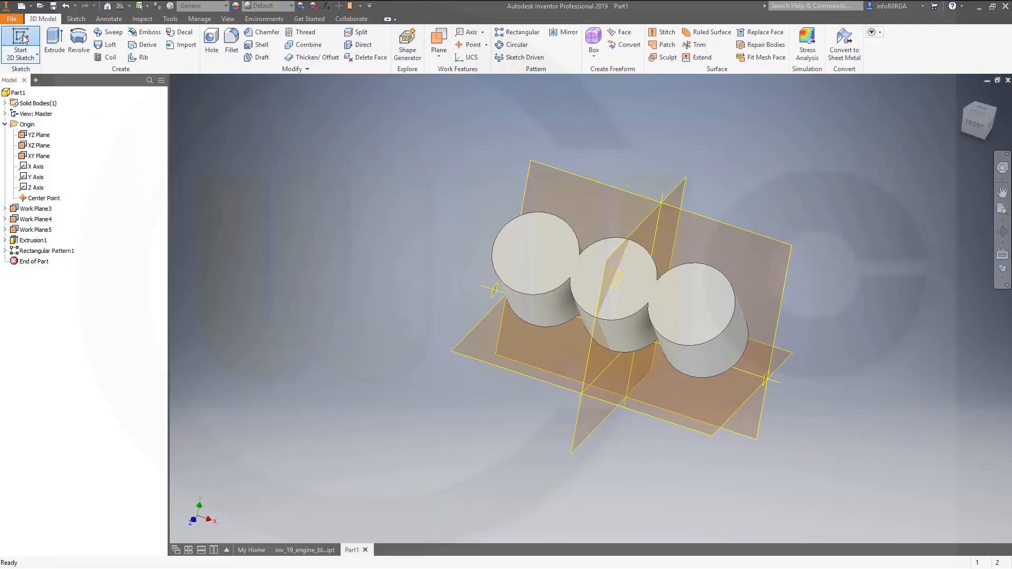
pyautogui.keyDown('shift'); pyautogui.moveTo(416, 251); pyautogui.dragTo(322, 228, button='middle'); pyautogui.keyUp('shift')
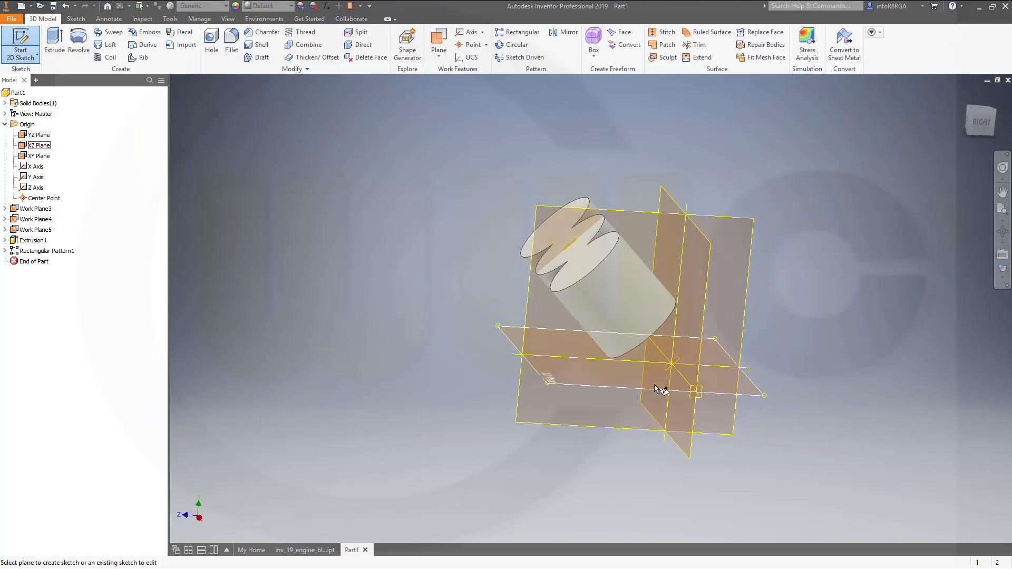
pyautogui.click(672, 366)
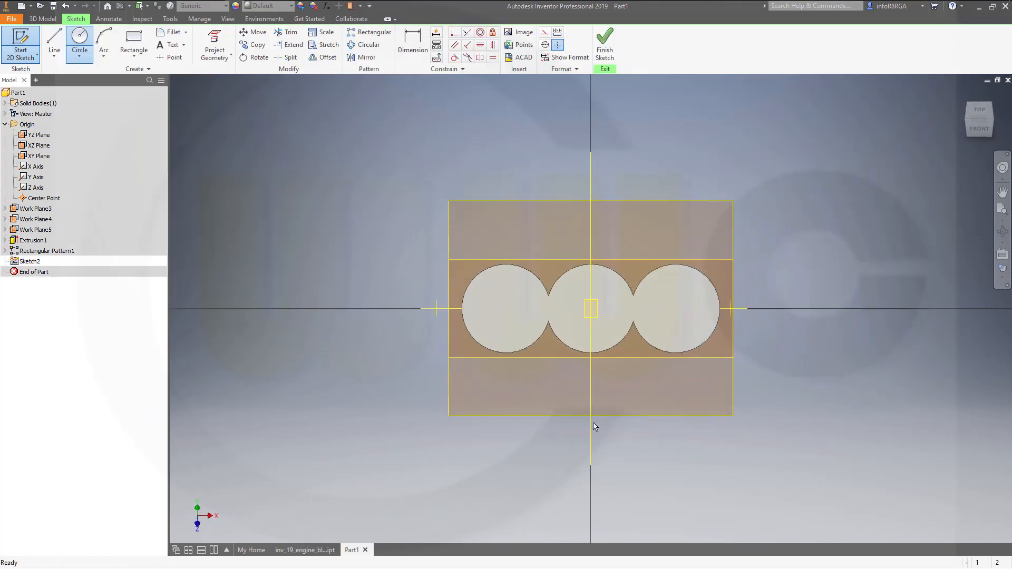
# Draw a rectangle about 245 mm high enclosing the three cylinders and extending beyond both end work planes.
pyautogui.click(133, 41)
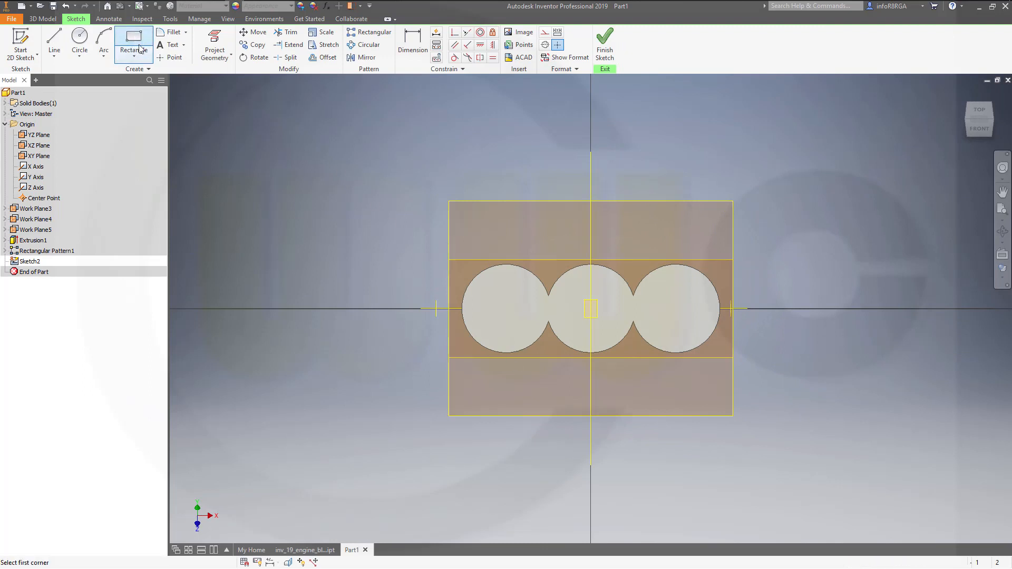
pyautogui.click(398, 238)
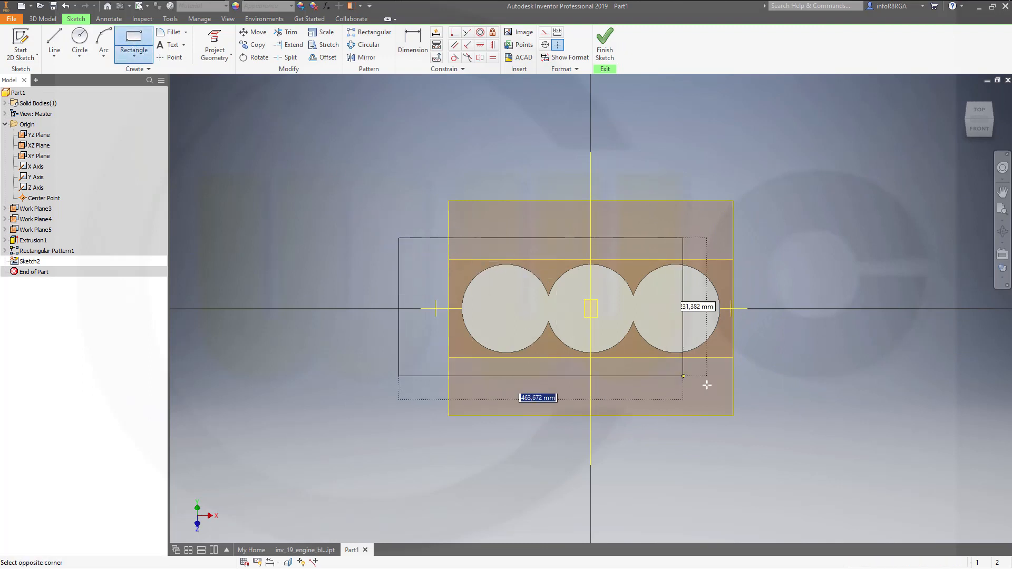
pyautogui.click(784, 380)
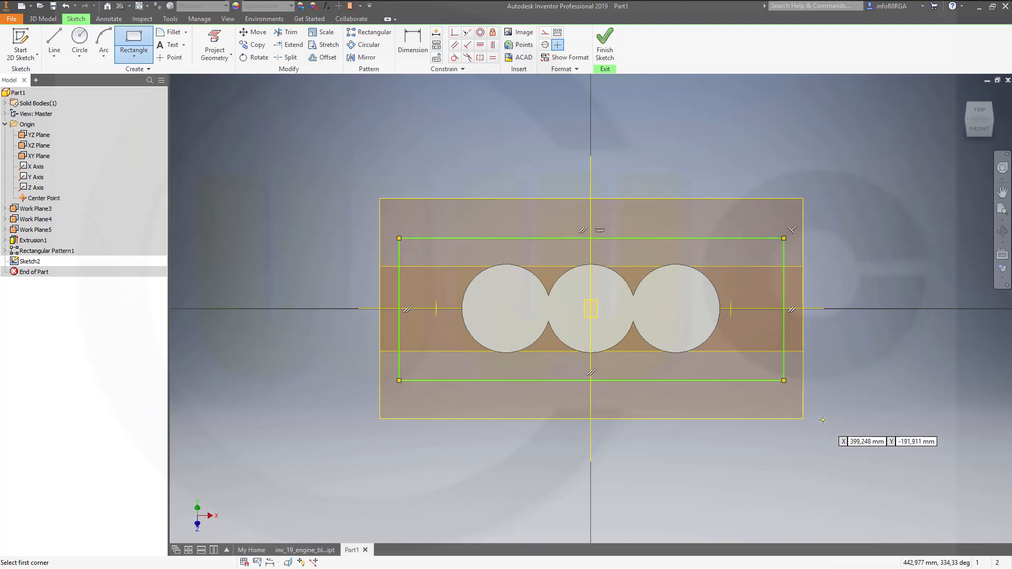
pyautogui.press('Escape')
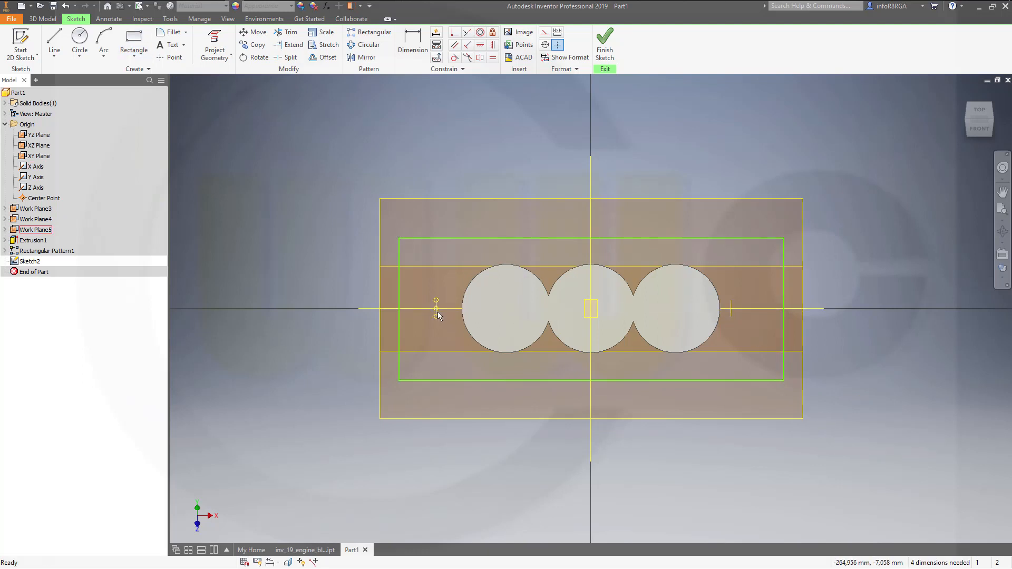
# Project the two end work planes, offset from the YZ plane, into the sketch as construction lines.
pyautogui.click(545, 34)
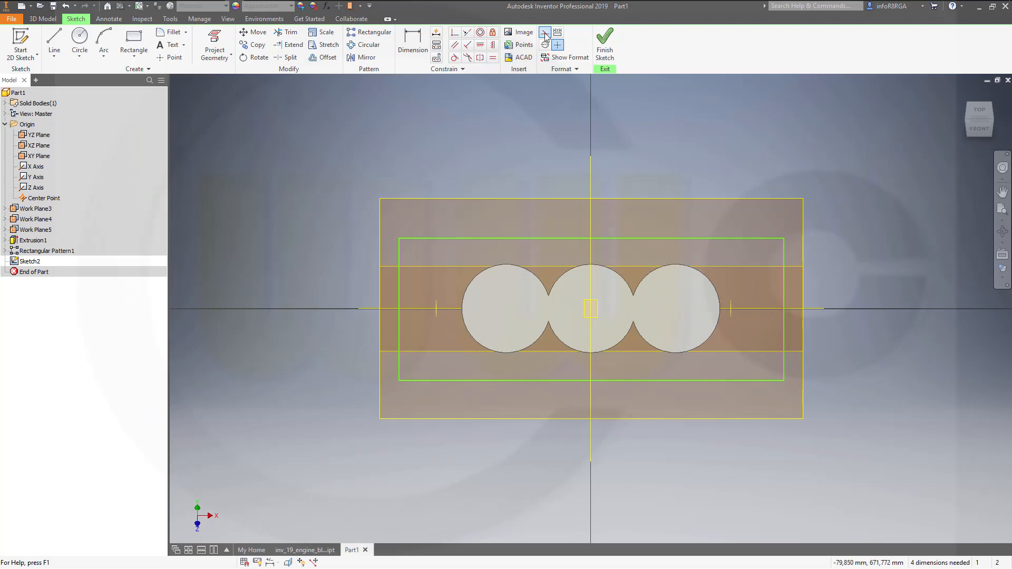
pyautogui.click(215, 45)
pyautogui.click(436, 310)
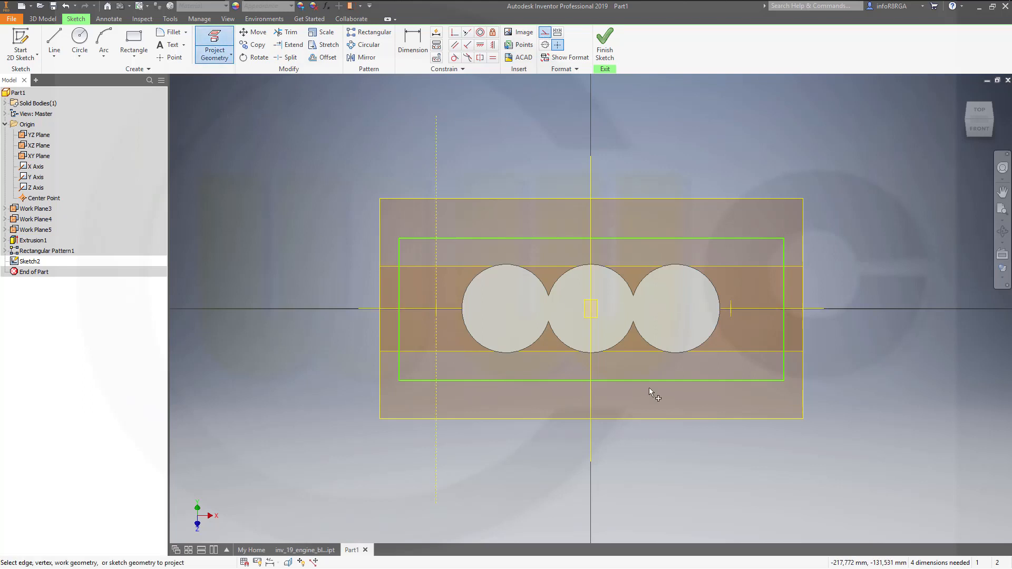
pyautogui.click(731, 314)
# Make the rectangle's two short sides collinear with the projected lines of the end work planes.
pyautogui.click(480, 56)
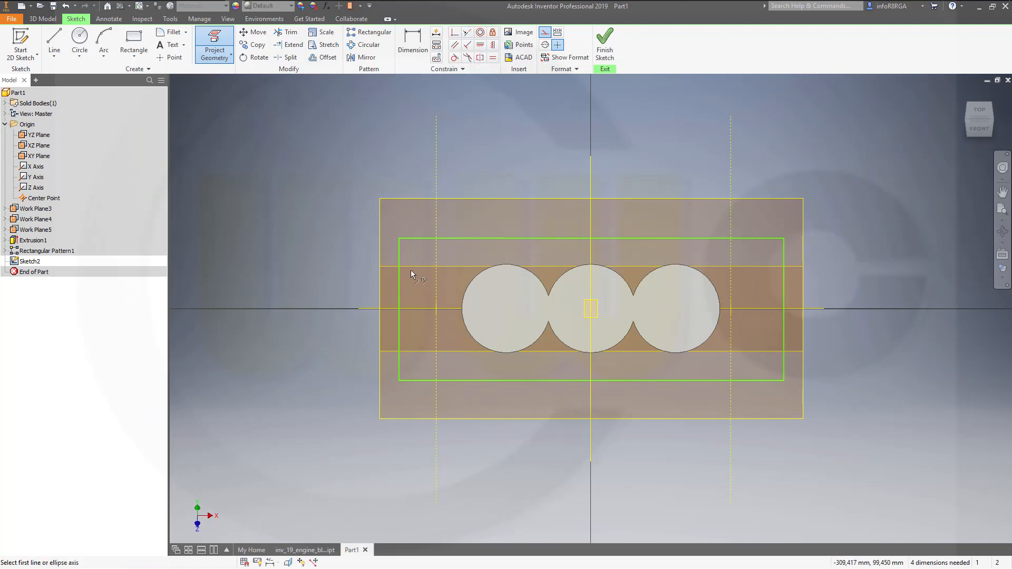
pyautogui.click(399, 286)
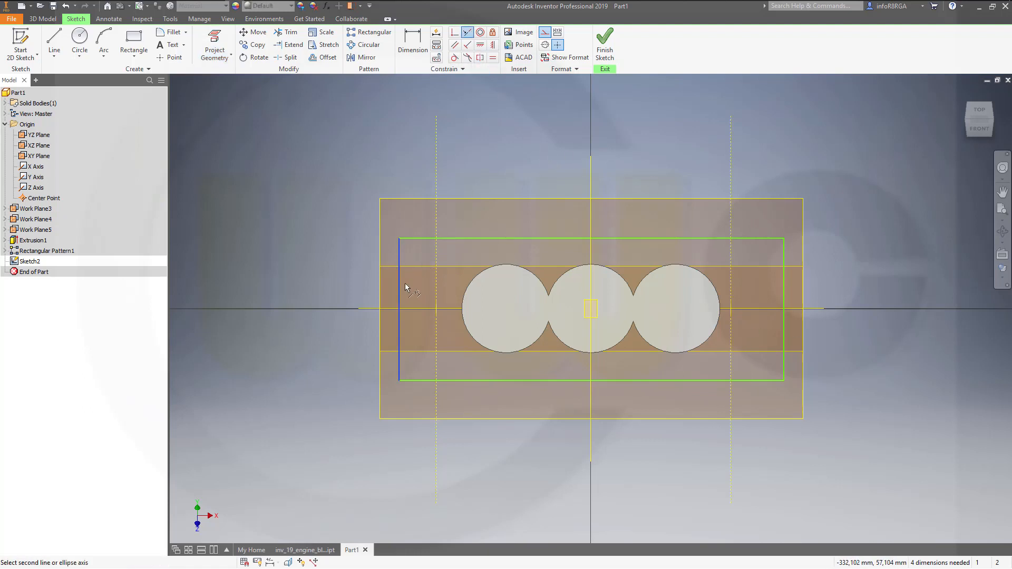
pyautogui.click(437, 265)
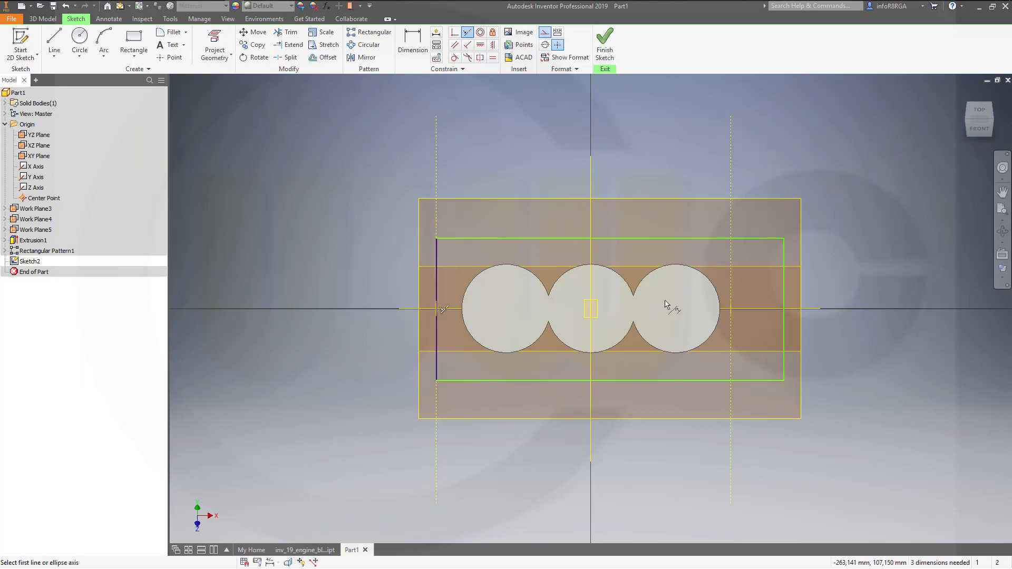
pyautogui.click(732, 259)
pyautogui.click(785, 263)
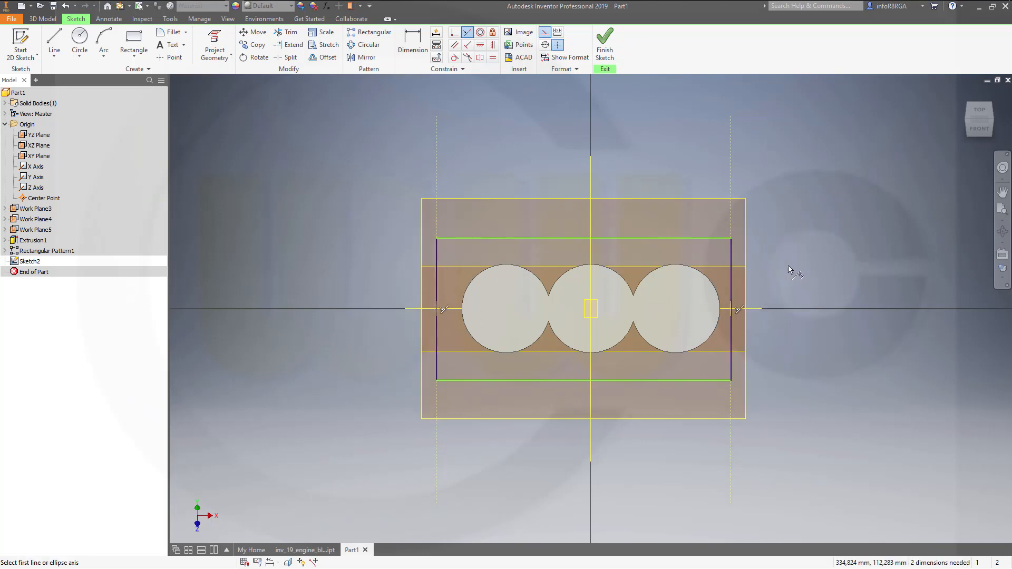
# Dimension the rectangle's height between its two long sides as 165,1 mm.
pyautogui.click(413, 45)
pyautogui.click(518, 237)
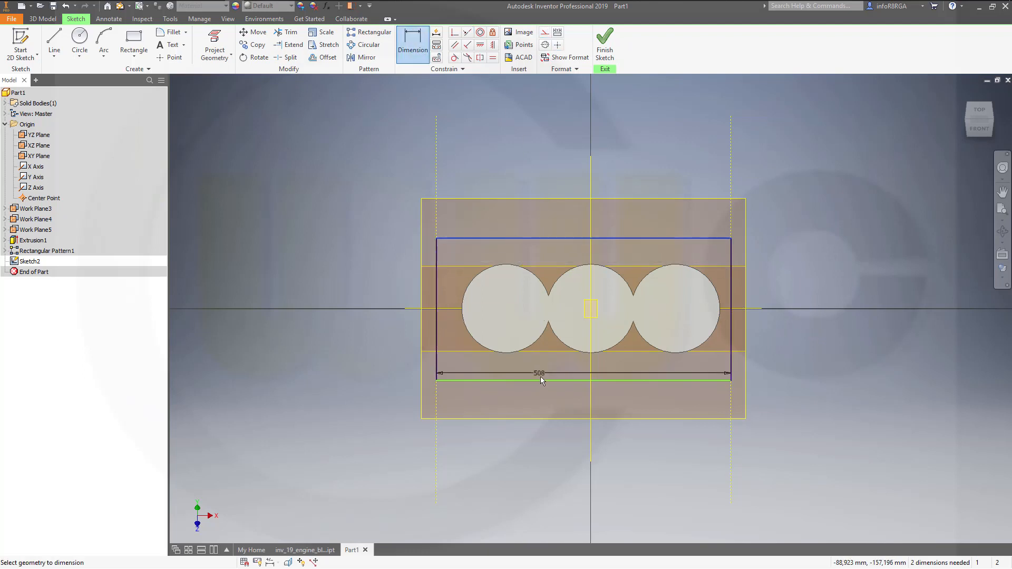
pyautogui.click(541, 380)
pyautogui.click(358, 310)
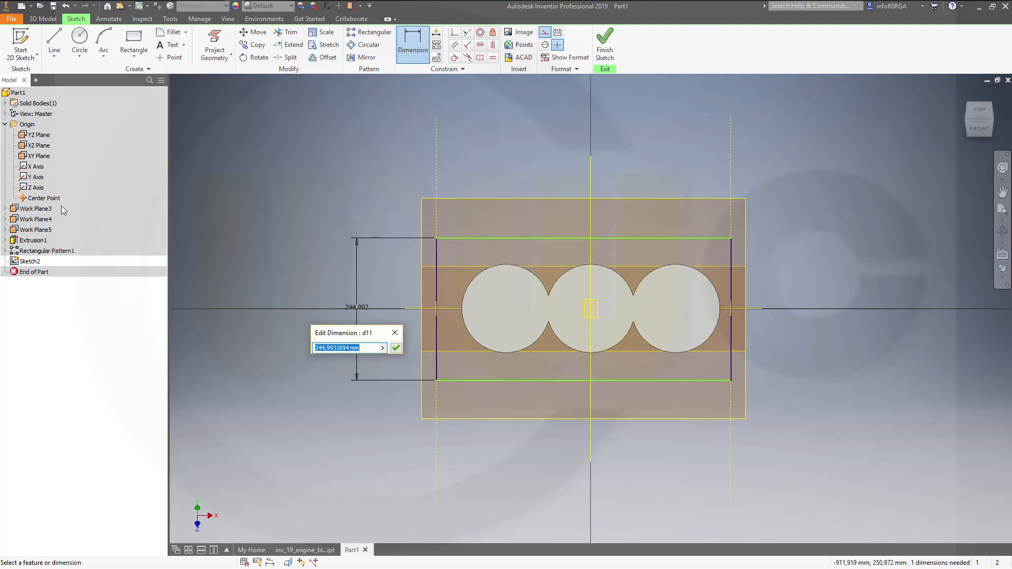
pyautogui.write('165,1')
pyautogui.press('Return')
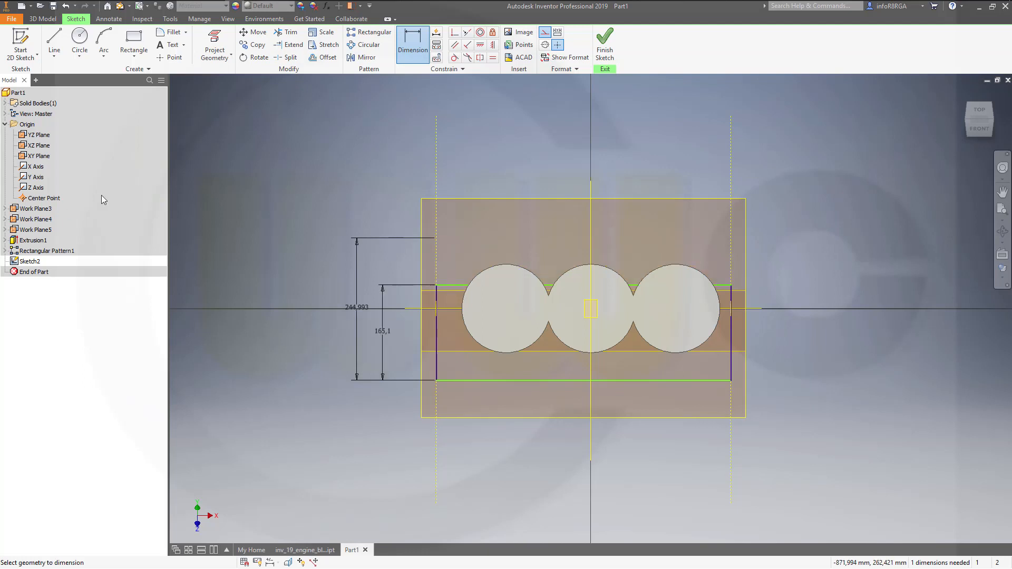
pyautogui.press('Escape')
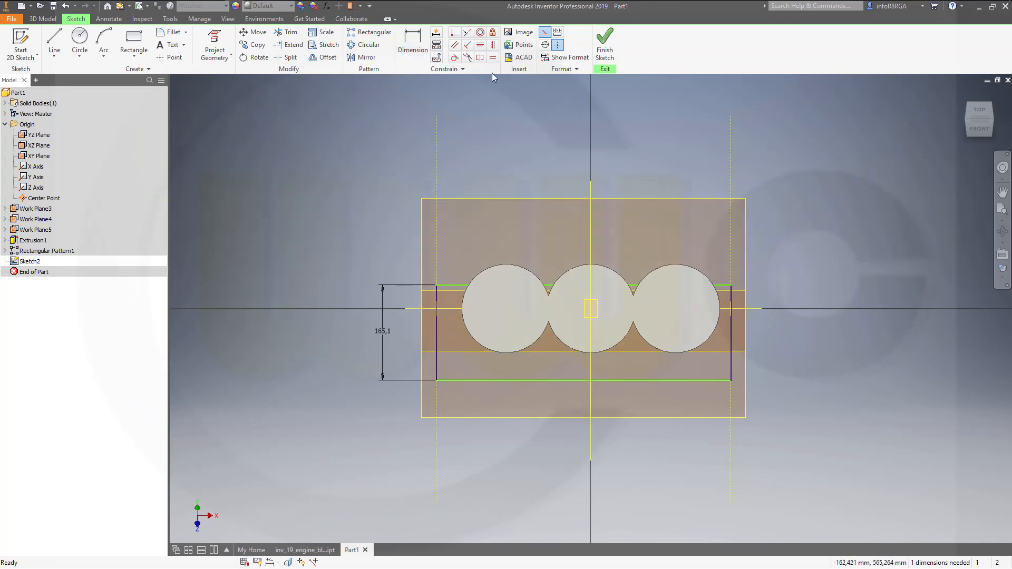
# Align the midpoint of the rectangle's short side horizontally with the sketch origin and finish the sketch.
pyautogui.click(480, 47)
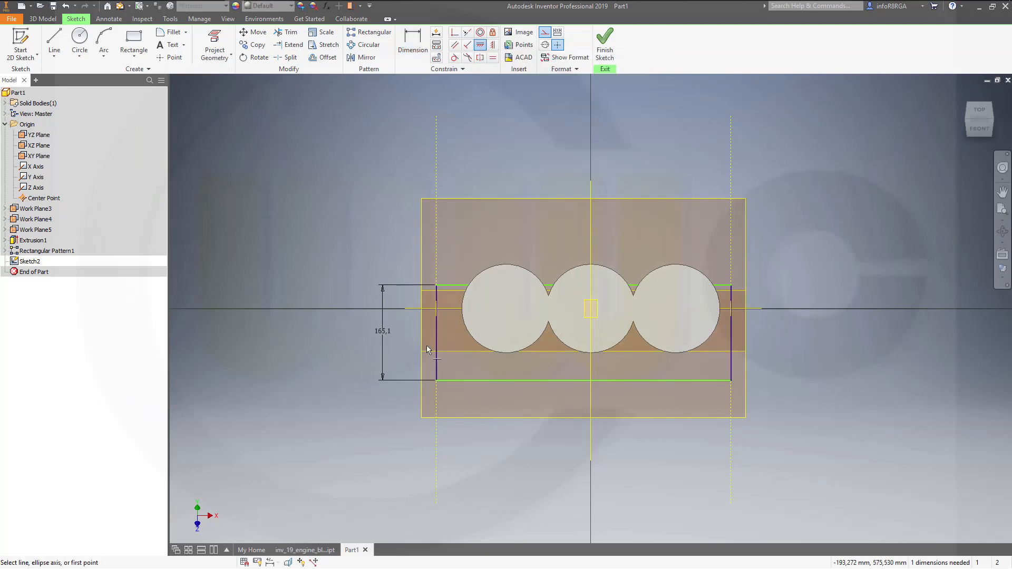
pyautogui.click(437, 333)
pyautogui.click(591, 309)
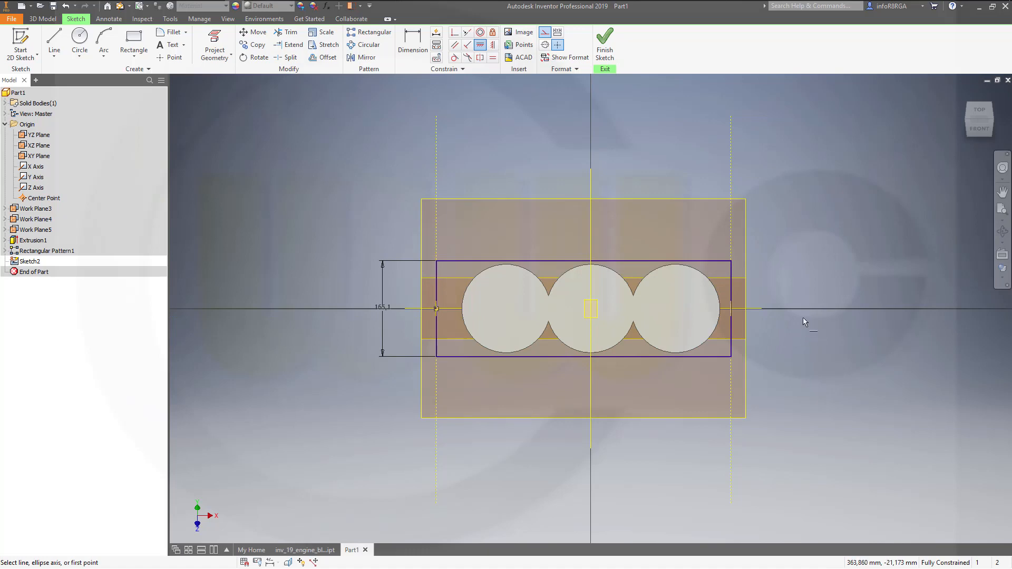
pyautogui.click(604, 42)
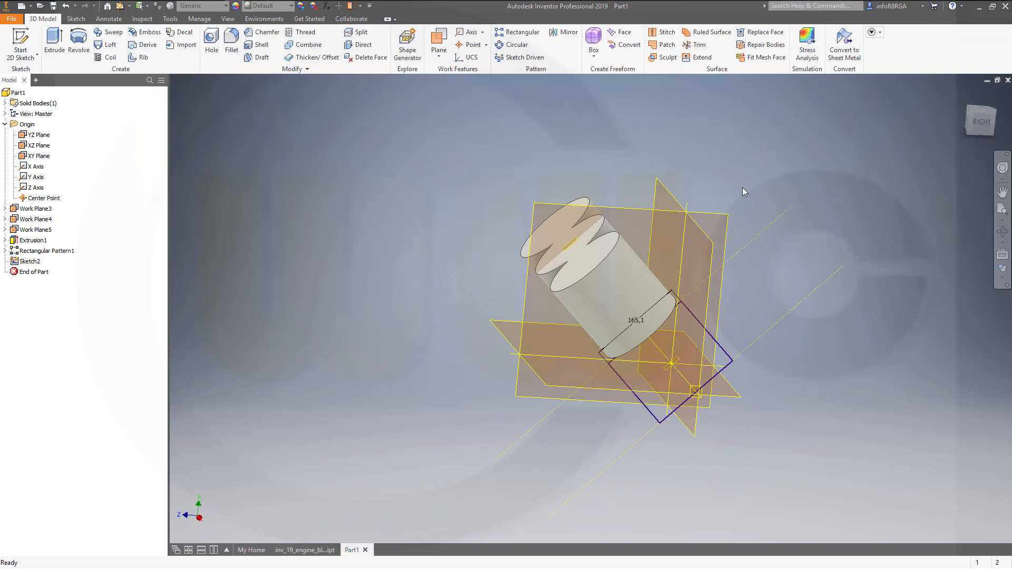
pyautogui.keyDown('shift'); pyautogui.moveTo(815, 255); pyautogui.dragTo(785, 260, button='middle'); pyautogui.keyUp('shift')
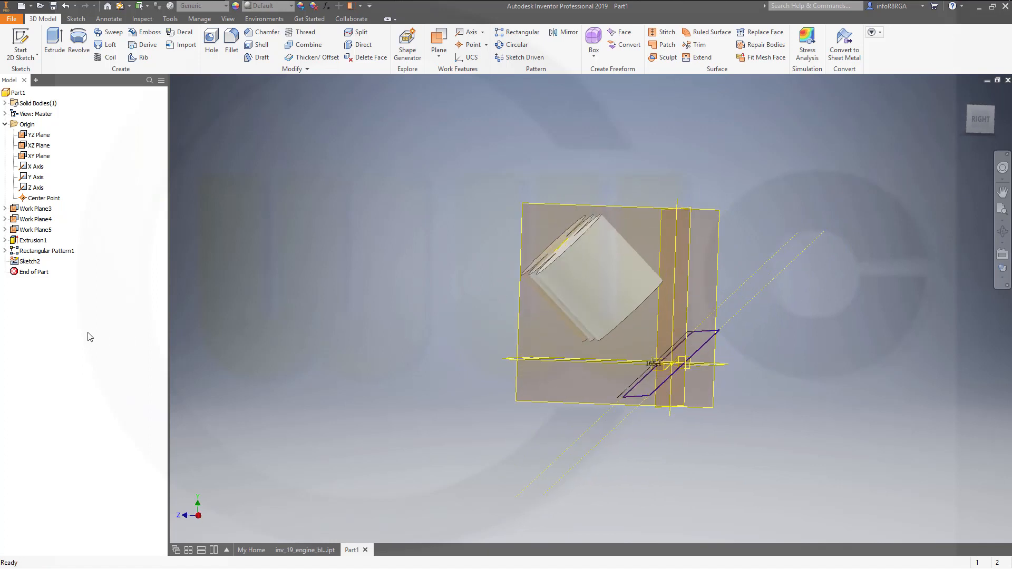
# Redefine the rectangle sketch onto the flat end face at the cylinders' lower end.
pyautogui.rightClick(37, 261)
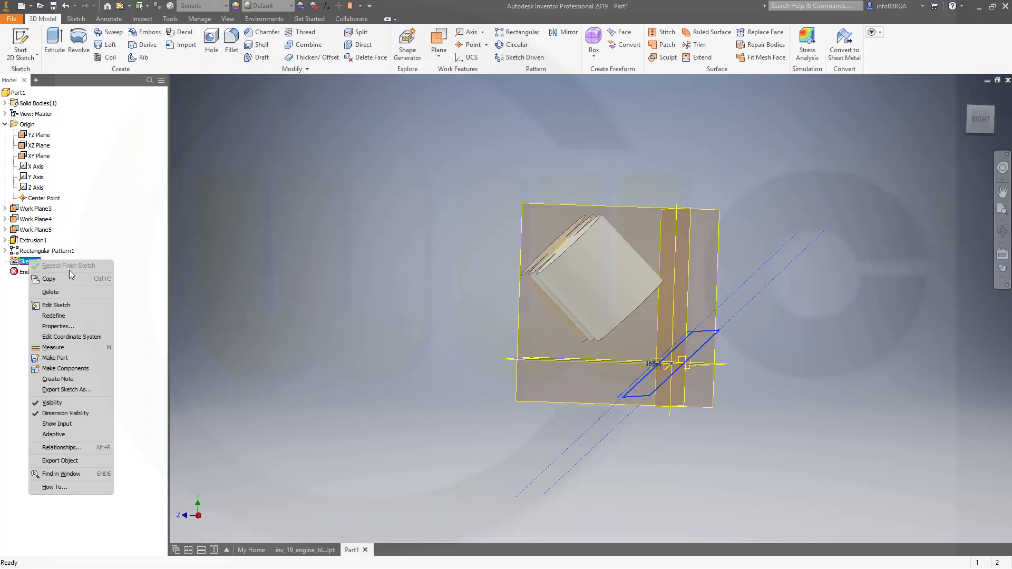
pyautogui.click(71, 317)
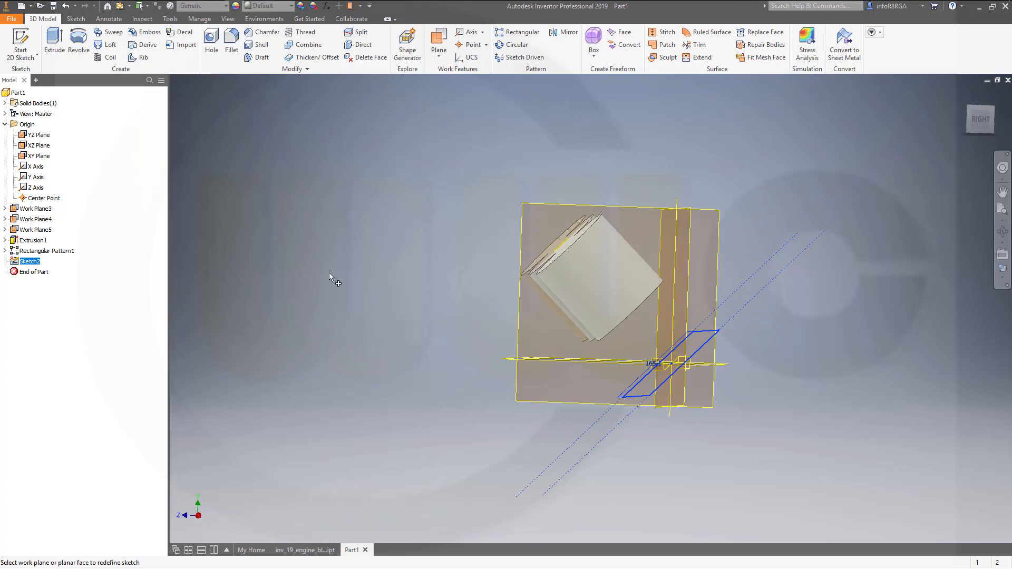
pyautogui.keyDown('shift'); pyautogui.moveTo(329, 273); pyautogui.dragTo(298, 263, button='middle'); pyautogui.keyUp('shift')
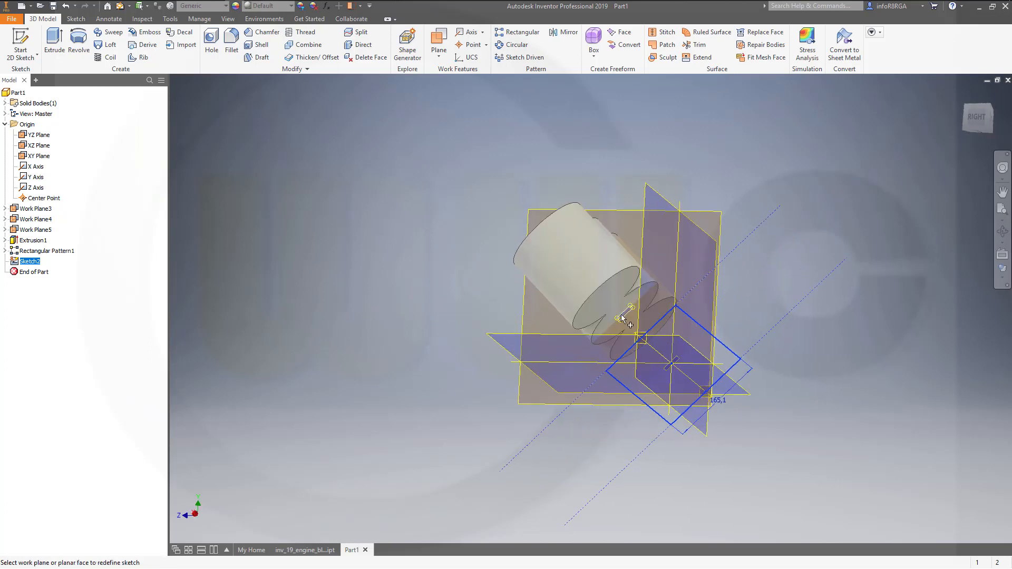
pyautogui.click(622, 318)
pyautogui.keyDown('shift'); pyautogui.moveTo(277, 286); pyautogui.dragTo(475, 341, button='middle'); pyautogui.keyUp('shift')
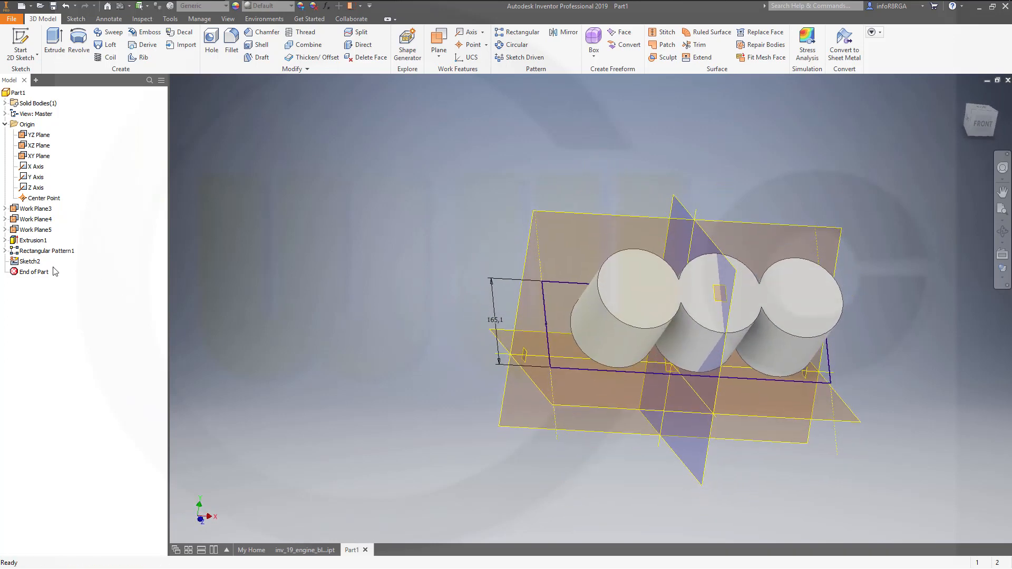
# Extrude the rectangle as a surface up to Work Plane3 at the cylinders' upper ends.
pyautogui.keyDown('shift'); pyautogui.moveTo(362, 314); pyautogui.dragTo(285, 311, button='middle'); pyautogui.keyUp('shift')
pyautogui.click(55, 46)
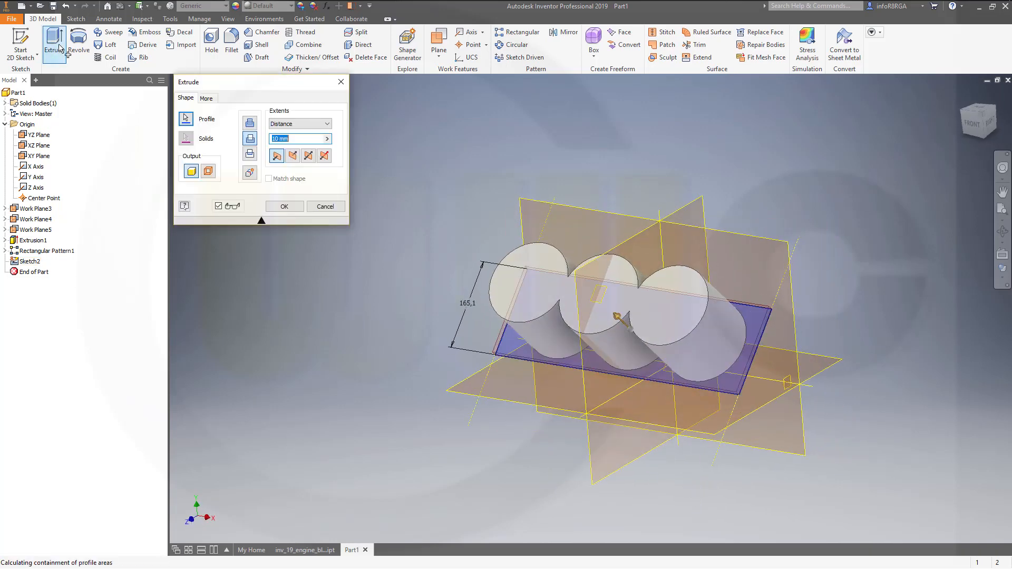
pyautogui.click(209, 172)
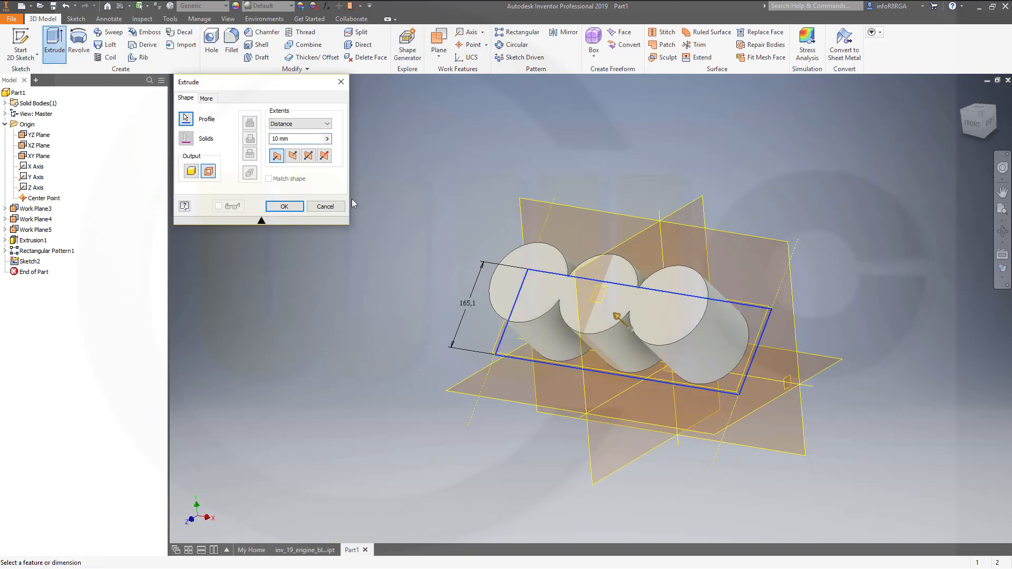
pyautogui.click(319, 124)
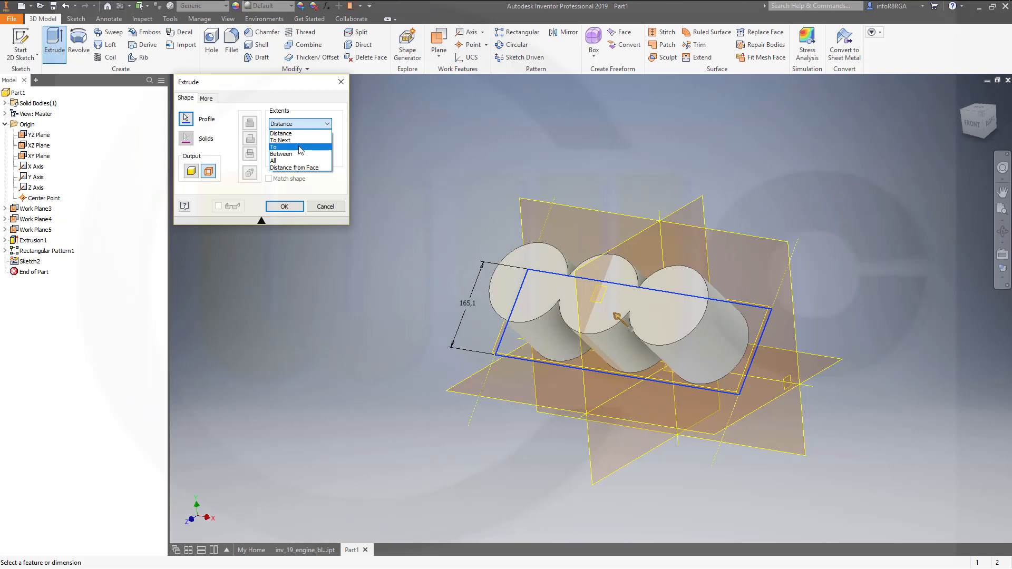
pyautogui.click(287, 143)
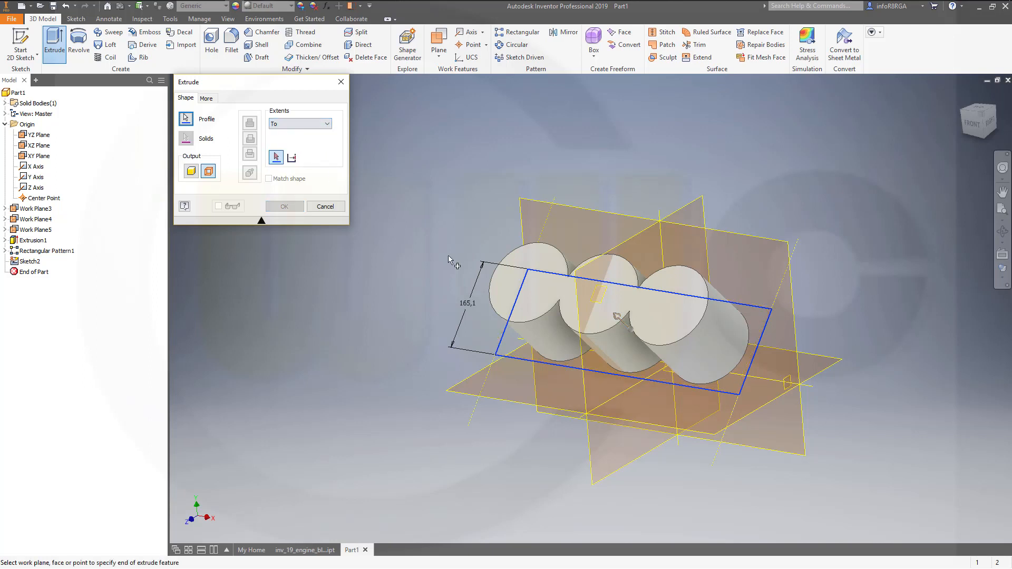
pyautogui.click(594, 300)
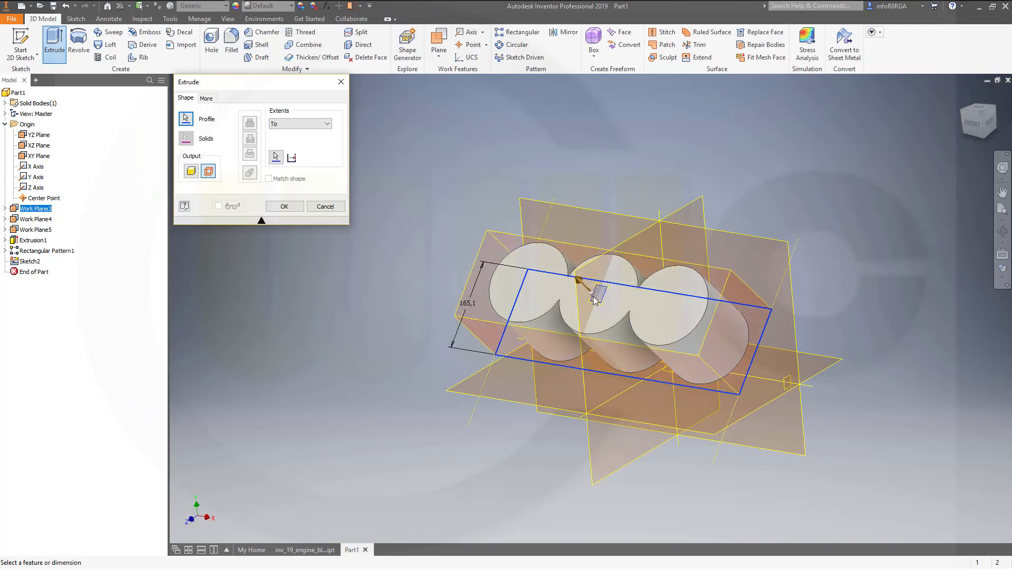
pyautogui.click(285, 207)
# Thicken the whole extruded surface as a quilt by 12,7 mm to form solid walls around the cylinders.
pyautogui.keyDown('shift'); pyautogui.moveTo(475, 228); pyautogui.dragTo(436, 220, button='middle'); pyautogui.keyUp('shift')
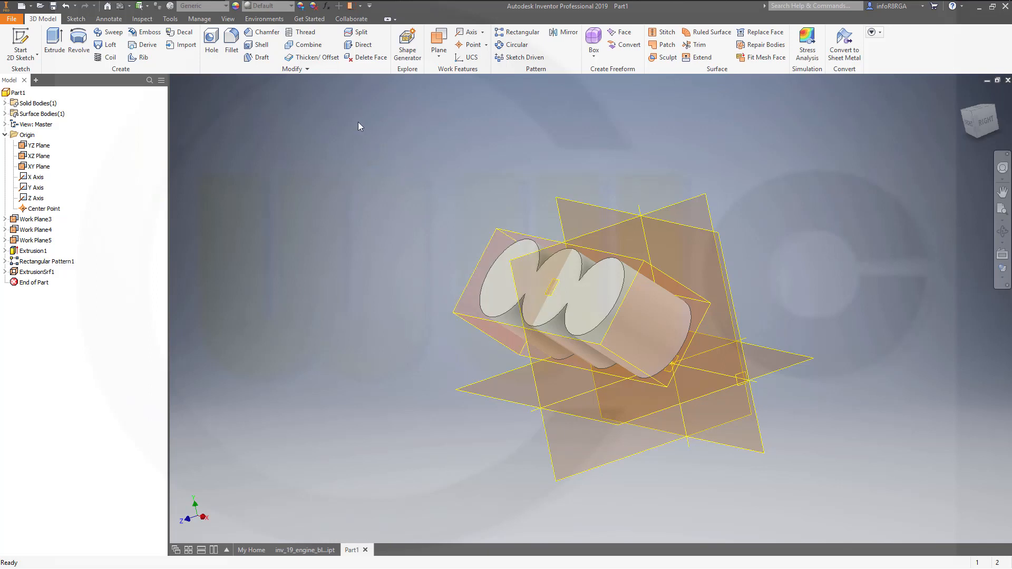
pyautogui.click(308, 59)
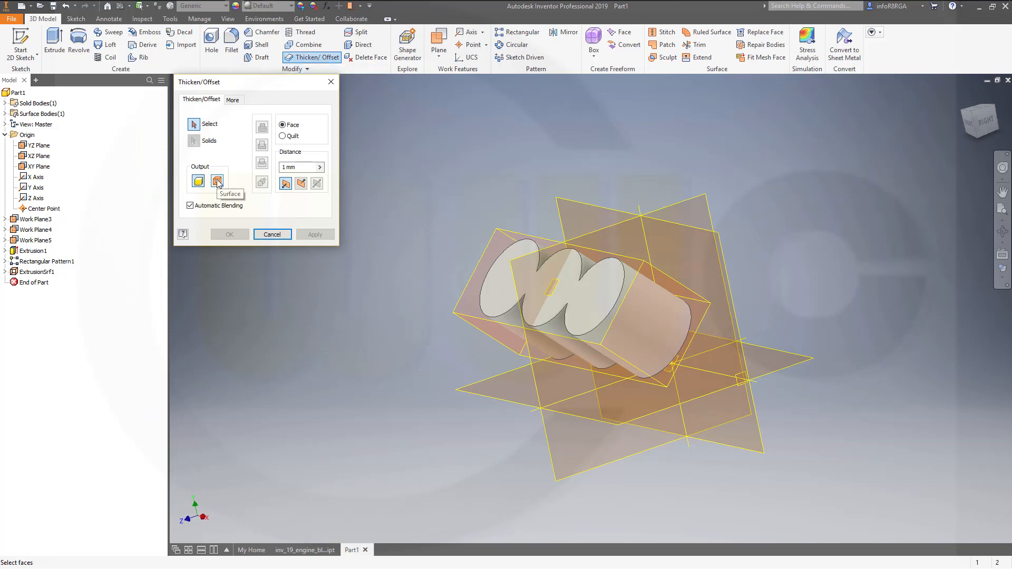
pyautogui.click(283, 136)
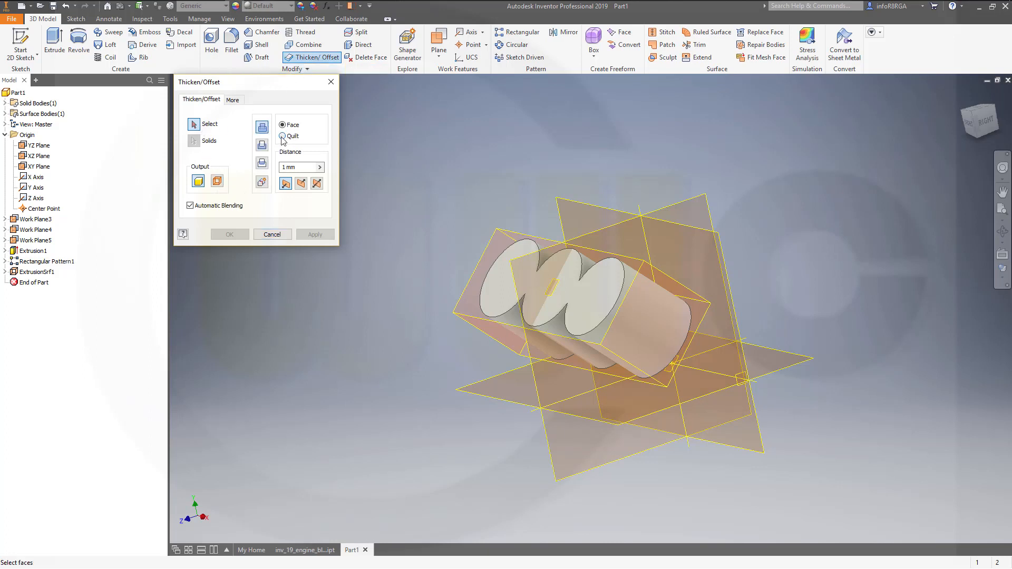
pyautogui.click(664, 289)
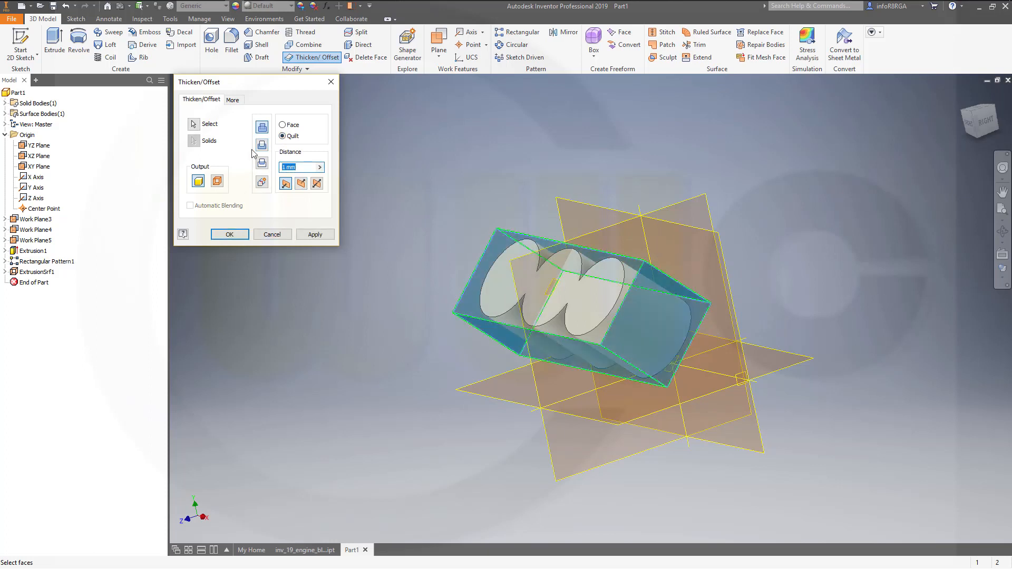
pyautogui.write('12,7')
pyautogui.press('Return')
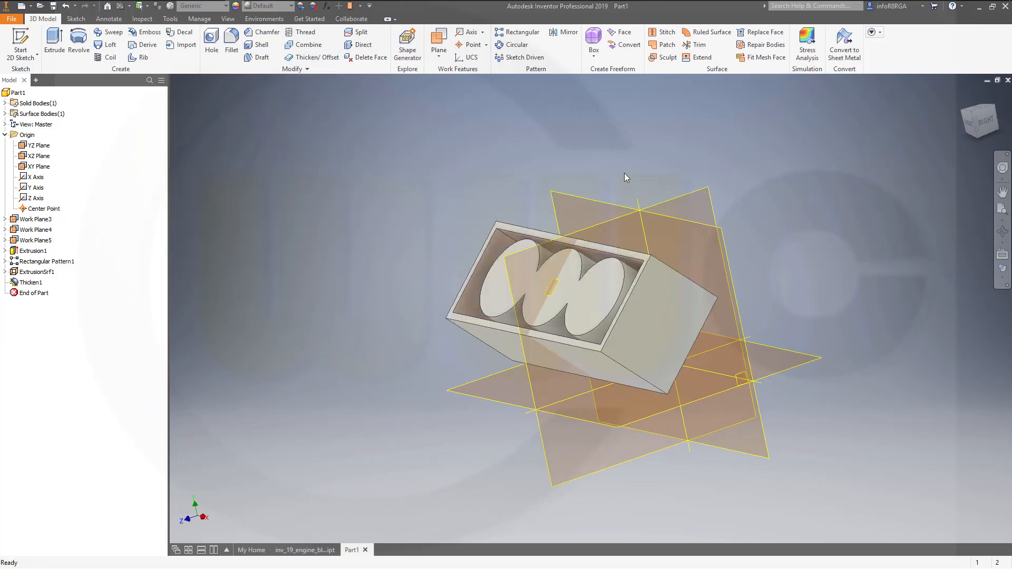
# Flip the thickening direction so the 12,7 mm walls build inward toward the cylinders.
pyautogui.keyDown('shift'); pyautogui.moveTo(491, 221); pyautogui.dragTo(586, 250, button='middle'); pyautogui.keyUp('shift')
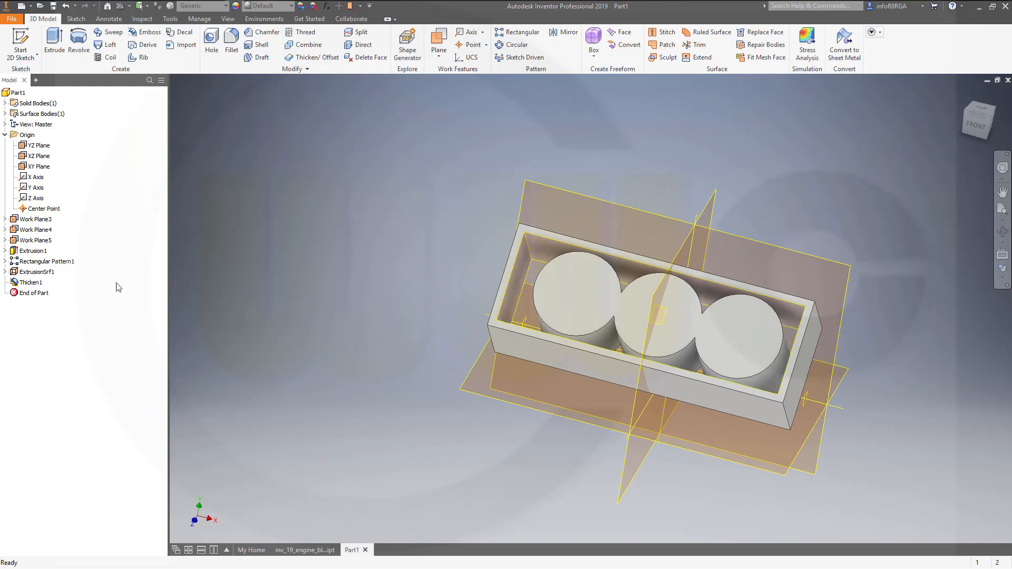
pyautogui.doubleClick(33, 283)
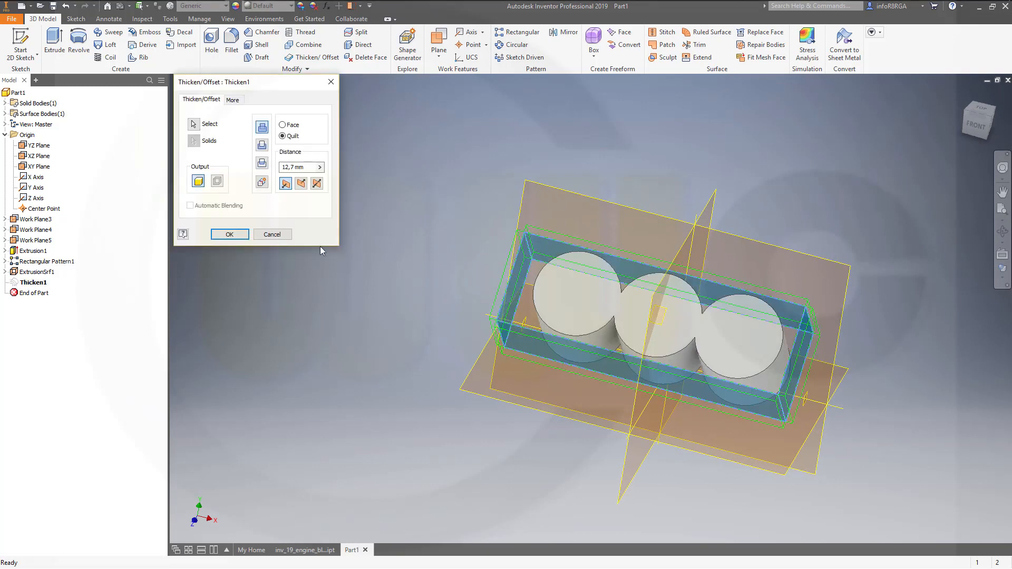
pyautogui.keyDown('shift'); pyautogui.moveTo(313, 254); pyautogui.dragTo(329, 291, button='middle'); pyautogui.keyUp('shift')
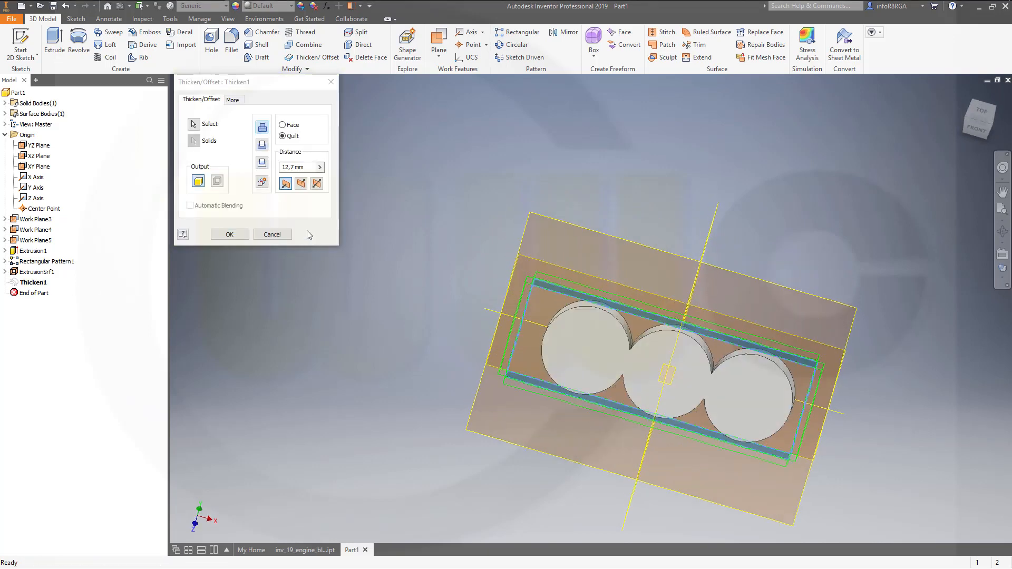
pyautogui.click(301, 183)
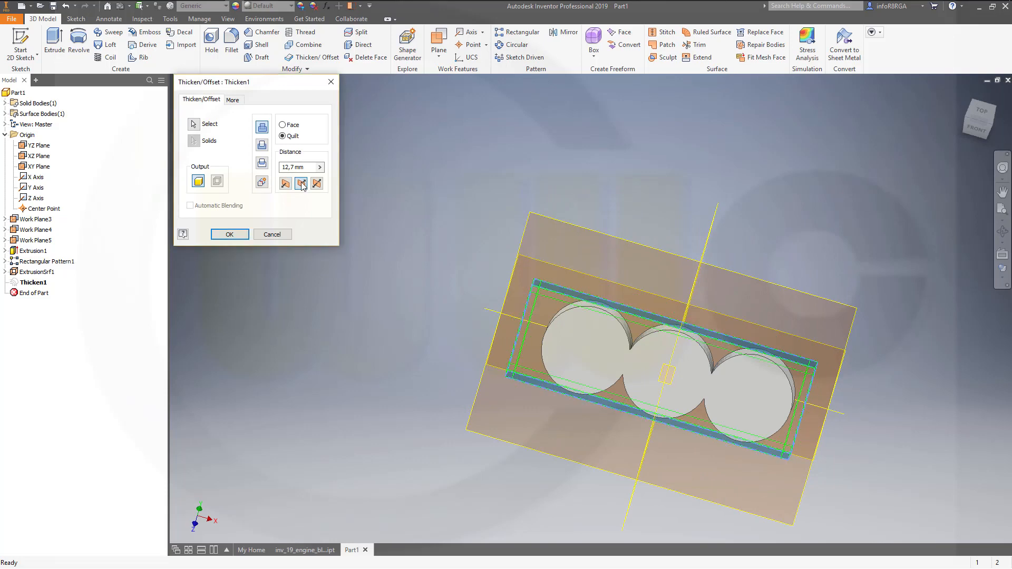
pyautogui.click(230, 234)
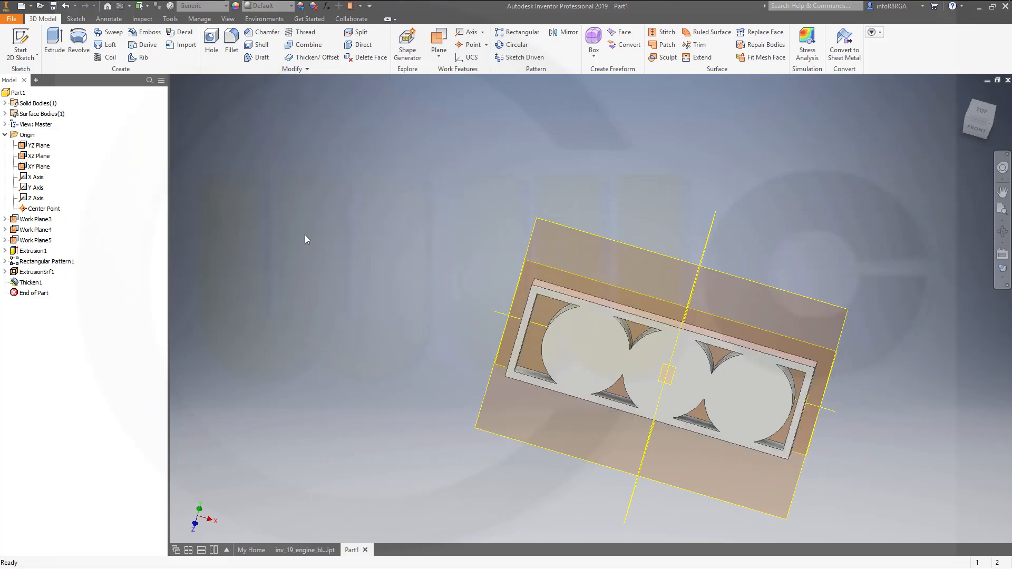
# Thicken the inner face of the short end wall on the negative X side by 25,4 mm.
pyautogui.keyDown('shift'); pyautogui.moveTo(440, 295); pyautogui.dragTo(323, 273, button='middle'); pyautogui.keyUp('shift')
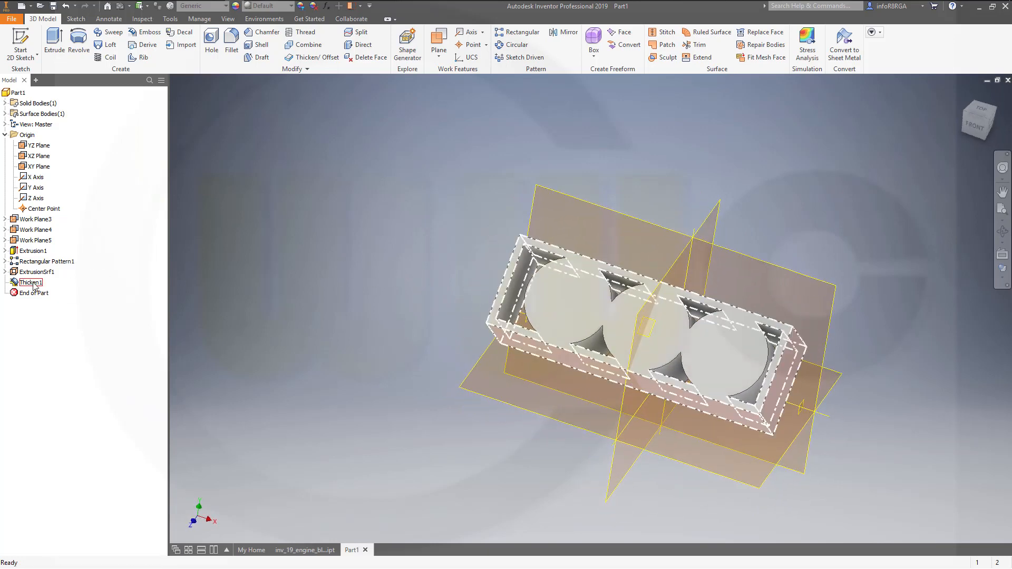
pyautogui.keyDown('shift'); pyautogui.moveTo(343, 286); pyautogui.dragTo(369, 298, button='middle'); pyautogui.keyUp('shift')
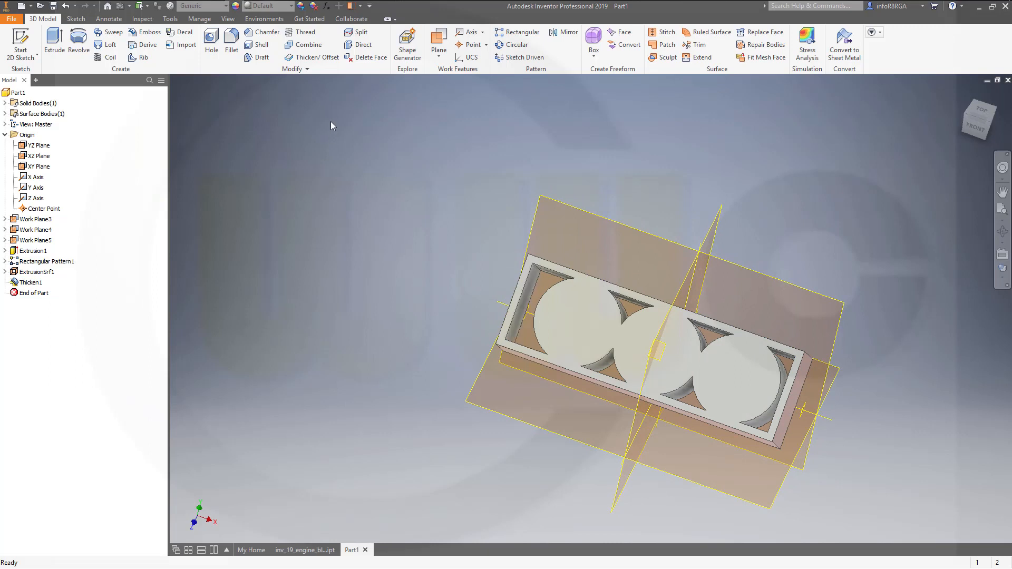
pyautogui.click(311, 57)
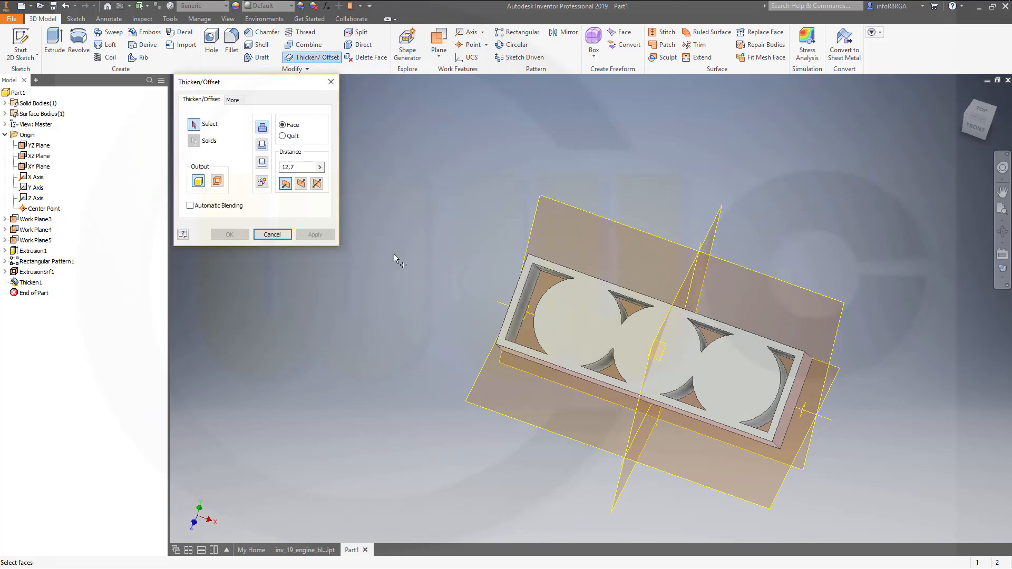
pyautogui.click(516, 332)
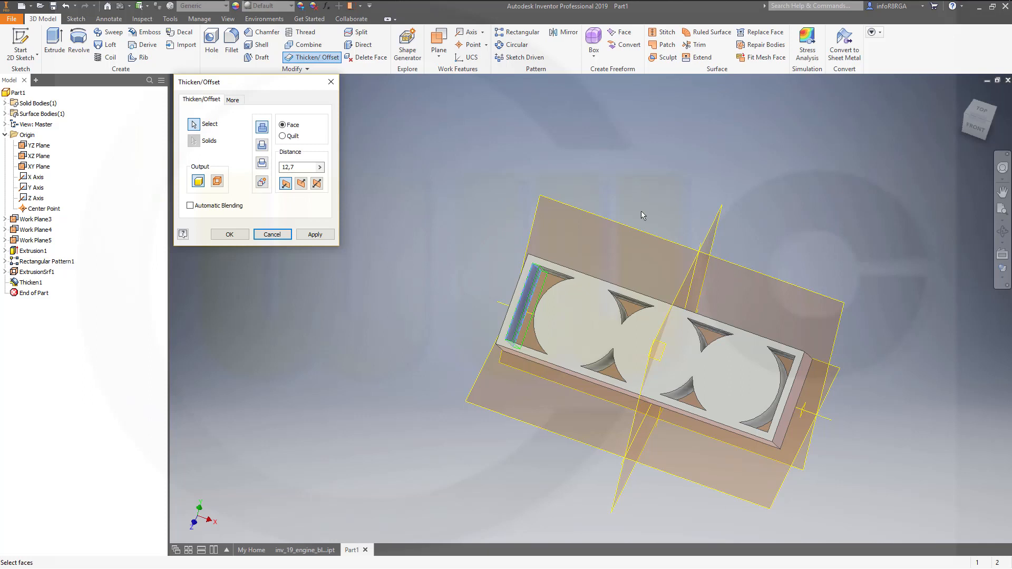
pyautogui.moveTo(301, 167); pyautogui.dragTo(193, 162)
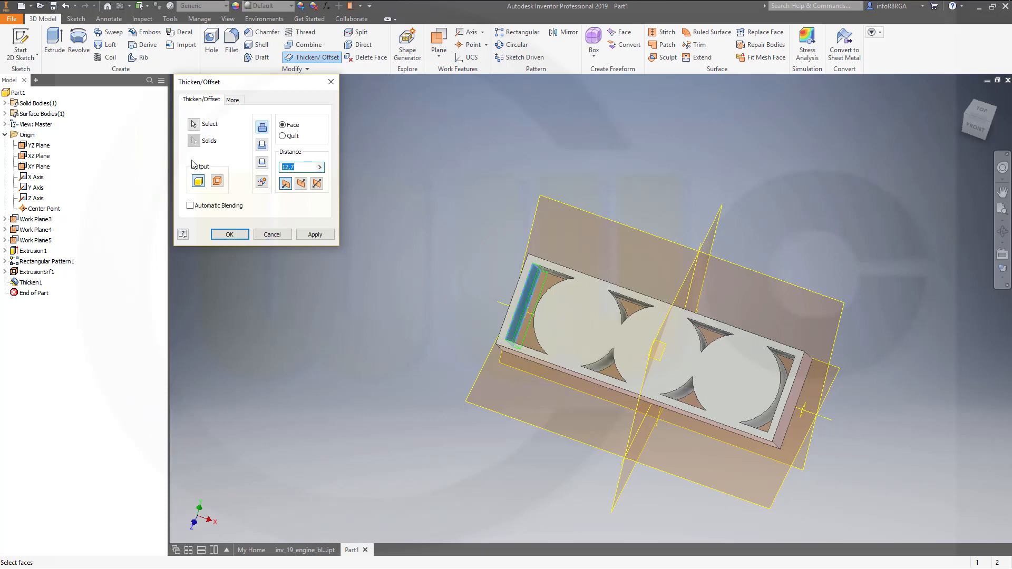
pyautogui.write('25,4')
pyautogui.press('Return')
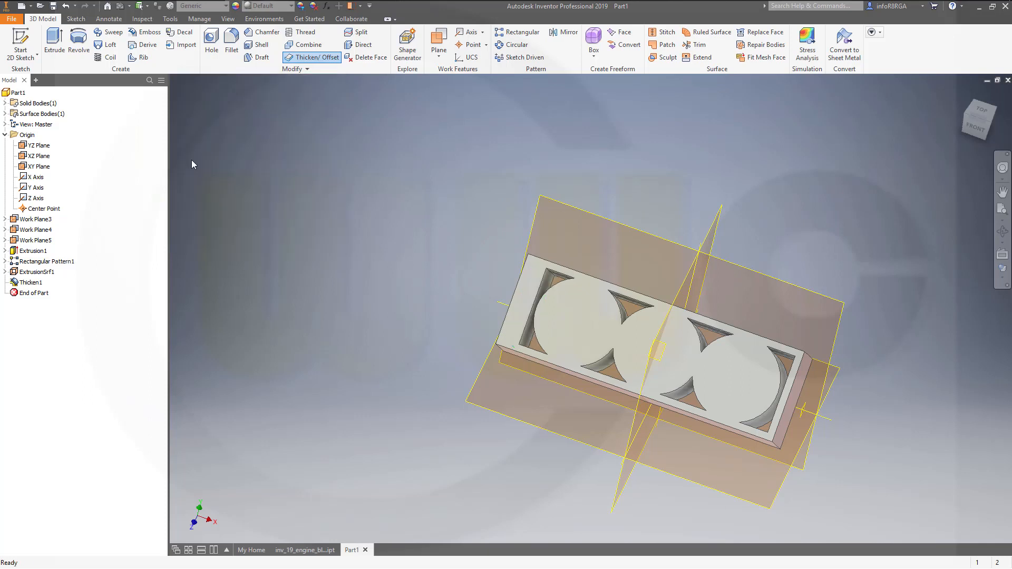
# Hide the extruded surface body Srf1.
pyautogui.keyDown('shift'); pyautogui.moveTo(623, 287); pyautogui.dragTo(527, 280, button='middle'); pyautogui.keyUp('shift')
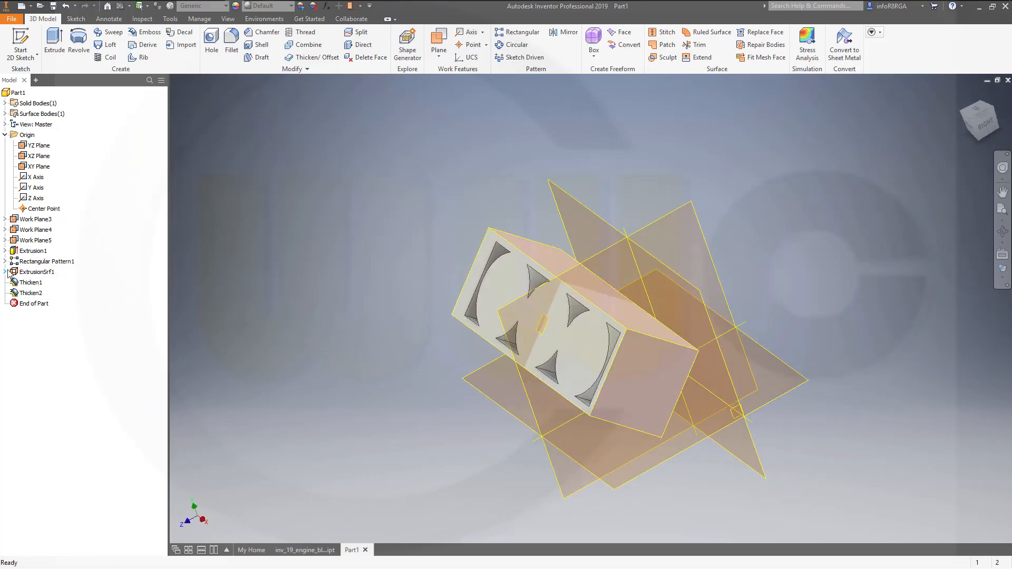
pyautogui.click(5, 114)
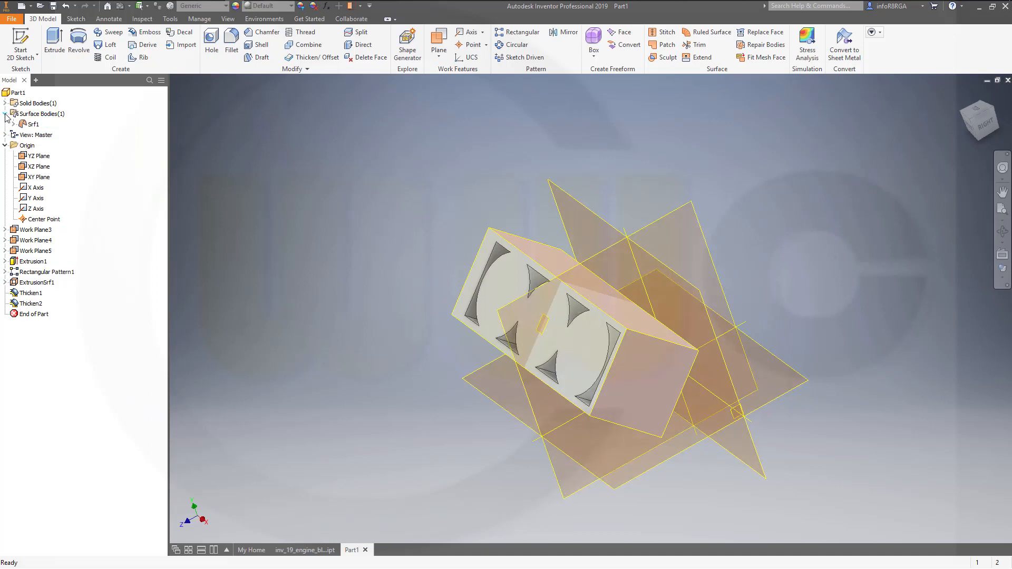
pyautogui.rightClick(36, 125)
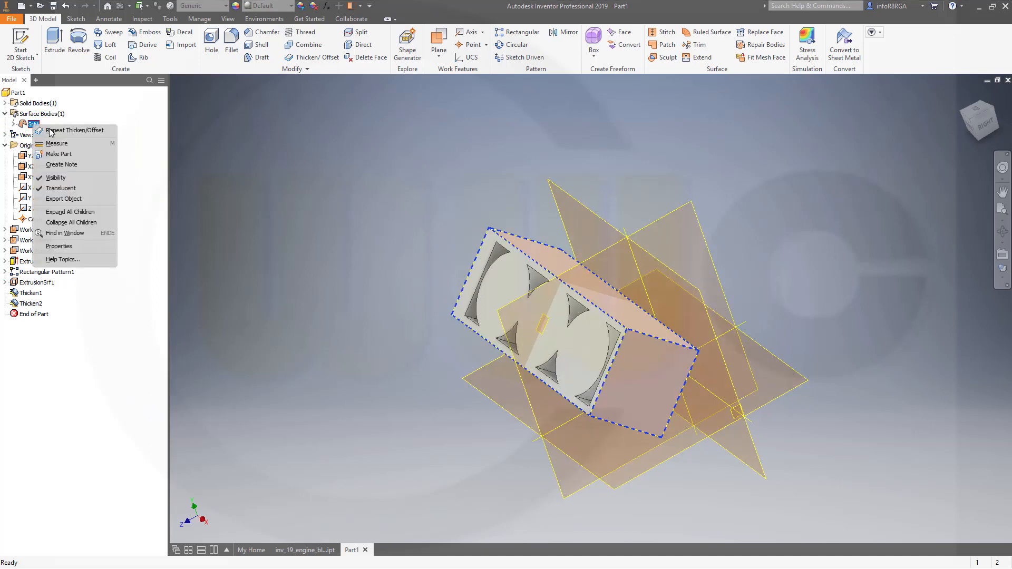
pyautogui.click(58, 178)
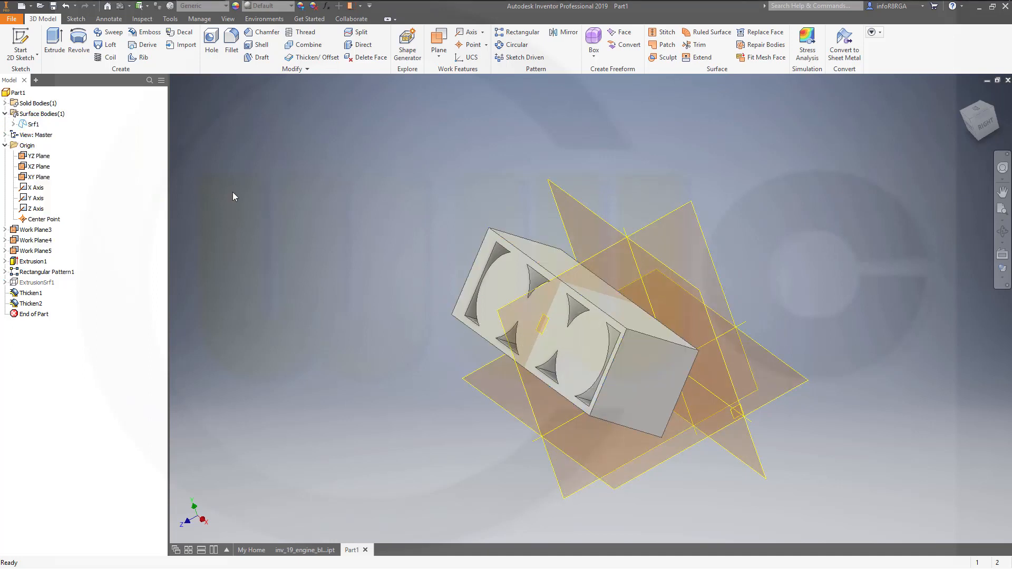
# Share the rectangle sketch, Sketch2, from the surface extrusion for reuse in another feature.
pyautogui.click(5, 283)
pyautogui.rightClick(38, 294)
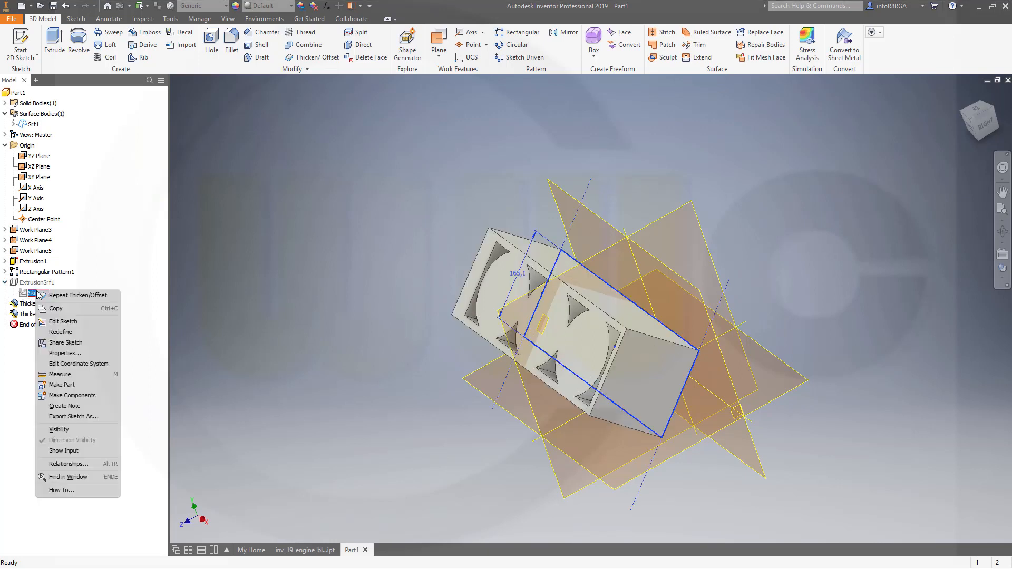
pyautogui.click(65, 342)
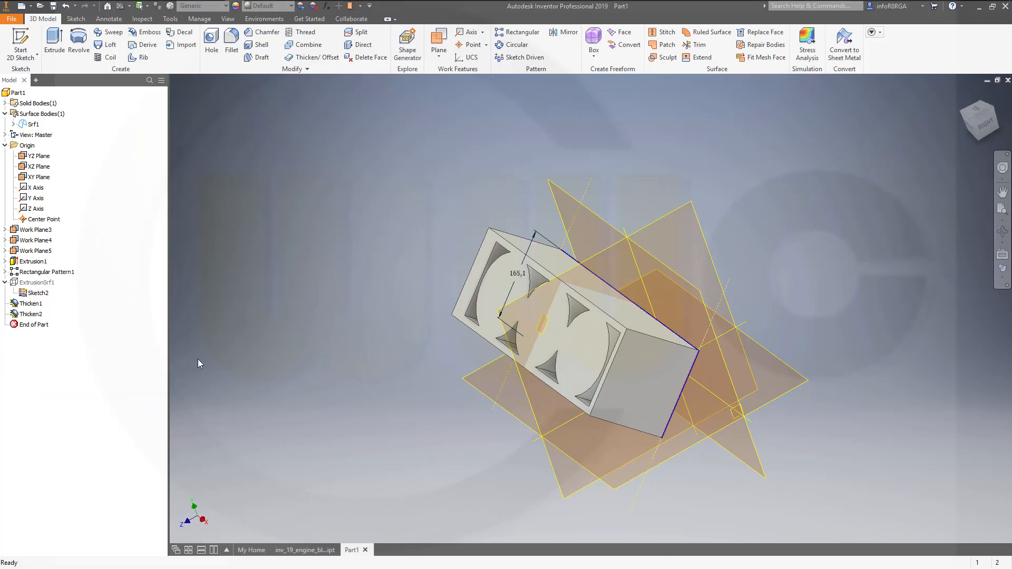
# Extrude the shared rectangle sketch, Sketch2, by 35,5 mm toward the cylinders with the Cut operation.
pyautogui.click(54, 44)
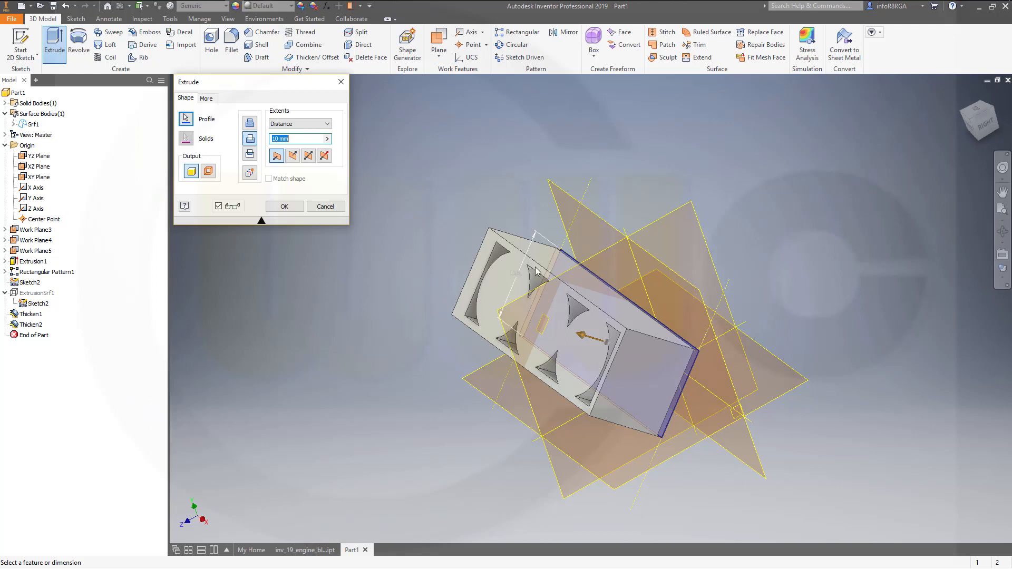
pyautogui.write('35,5')
pyautogui.press('Return')
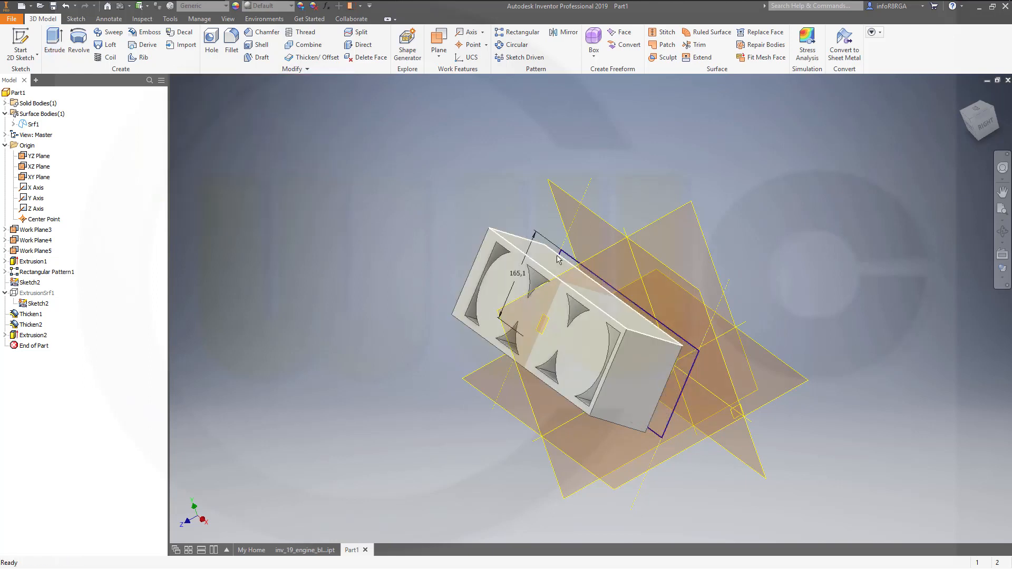
# Change the 35,5 mm base extrusion, Extrusion2, from a cut to a Join operation.
pyautogui.doubleClick(30, 336)
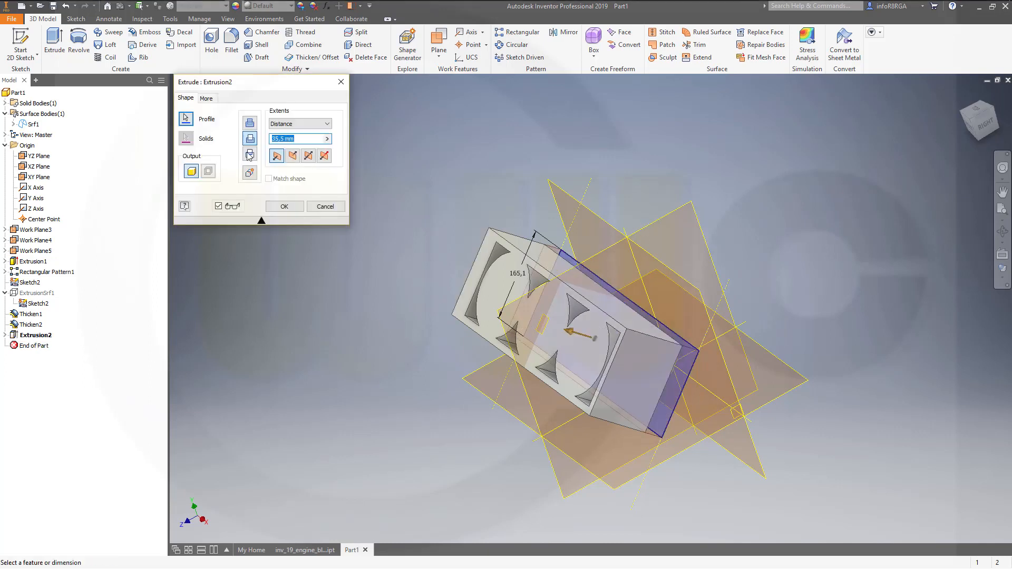
pyautogui.click(250, 126)
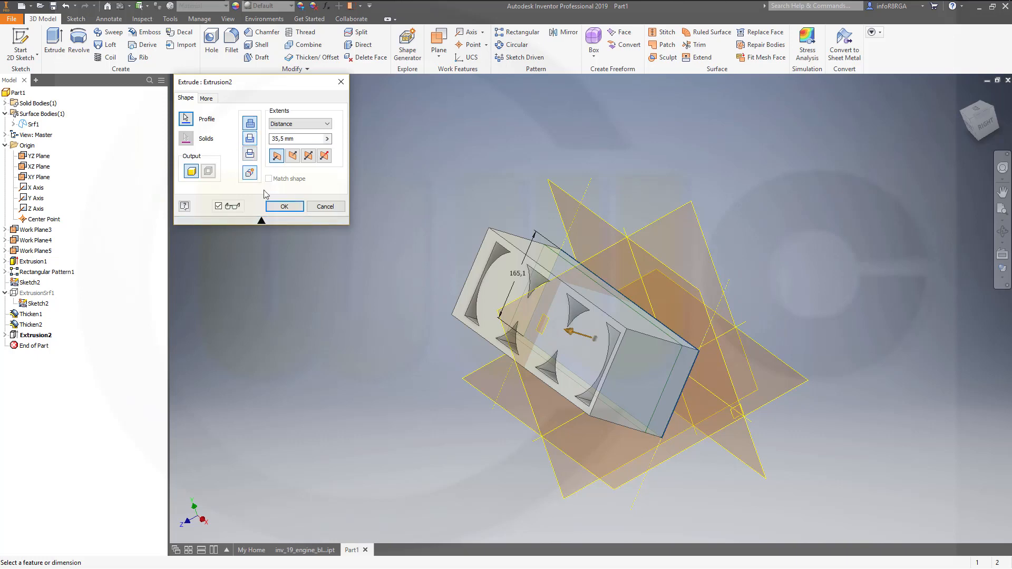
pyautogui.click(284, 206)
# Sketch a rectangle 165,1 mm wide and 175,4 mm high from the origin on the plane parallel to the block's end walls.
pyautogui.keyDown('shift'); pyautogui.moveTo(402, 244); pyautogui.dragTo(374, 226, button='middle'); pyautogui.keyUp('shift')
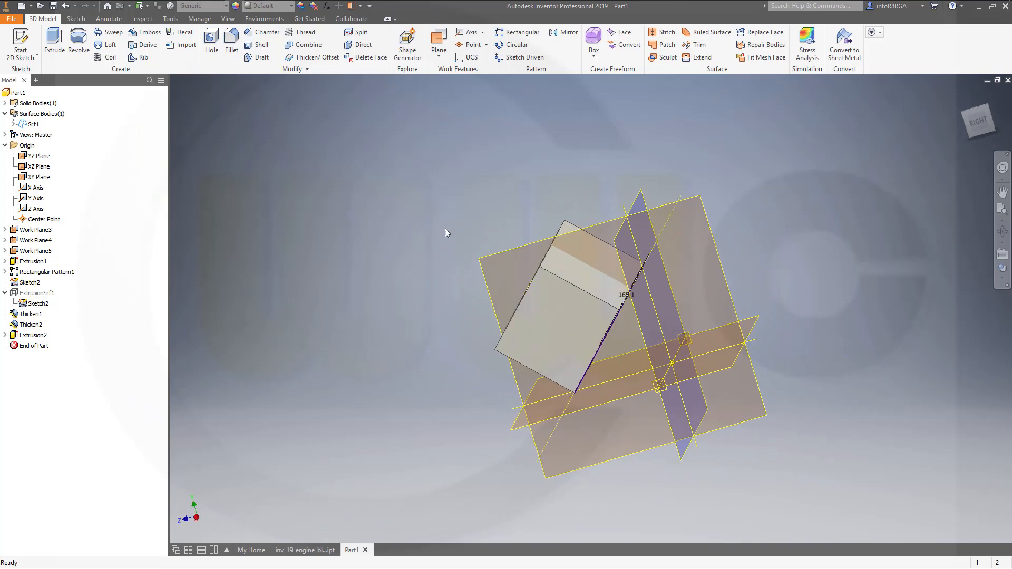
pyautogui.click(23, 42)
pyautogui.click(716, 252)
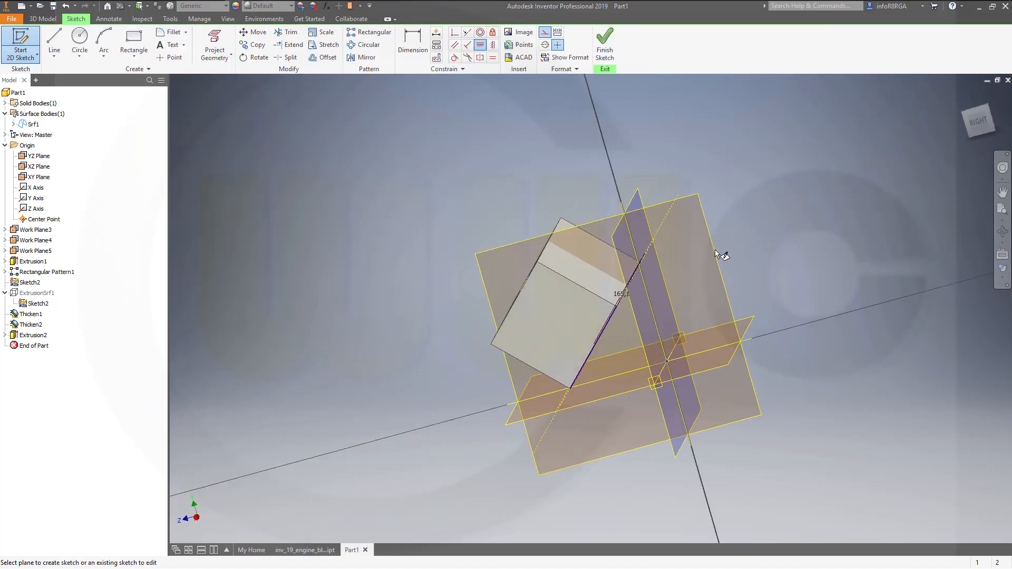
pyautogui.click(140, 48)
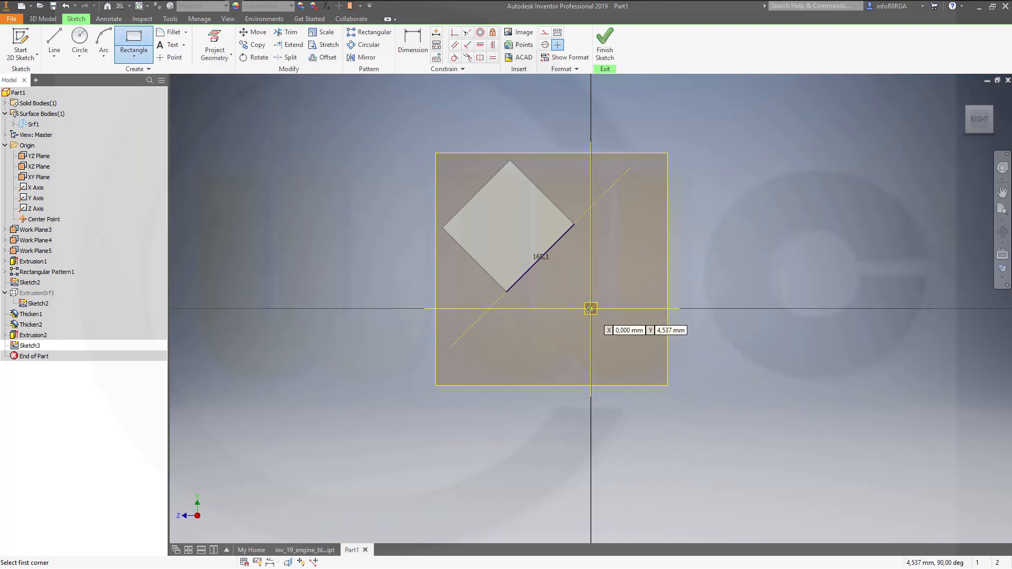
pyautogui.click(591, 309)
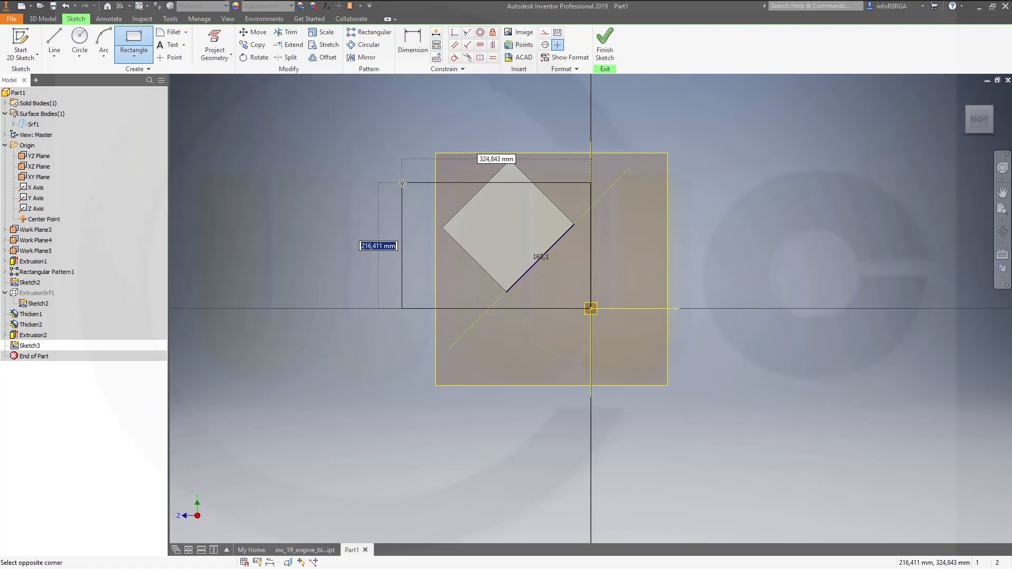
pyautogui.write('1')
pyautogui.write('75,4')
pyautogui.press('Tab')
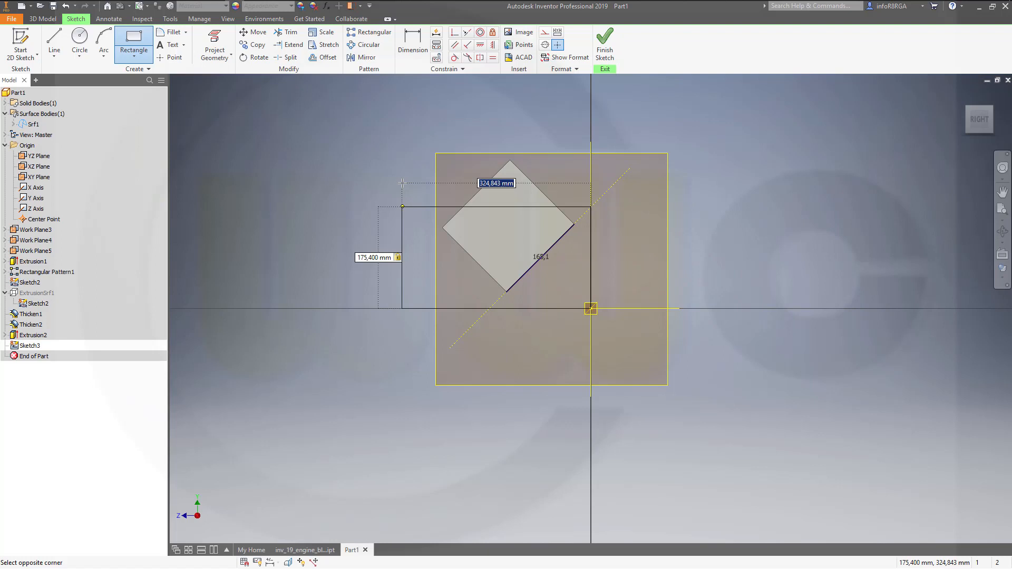
pyautogui.write('165,1')
pyautogui.press('Return')
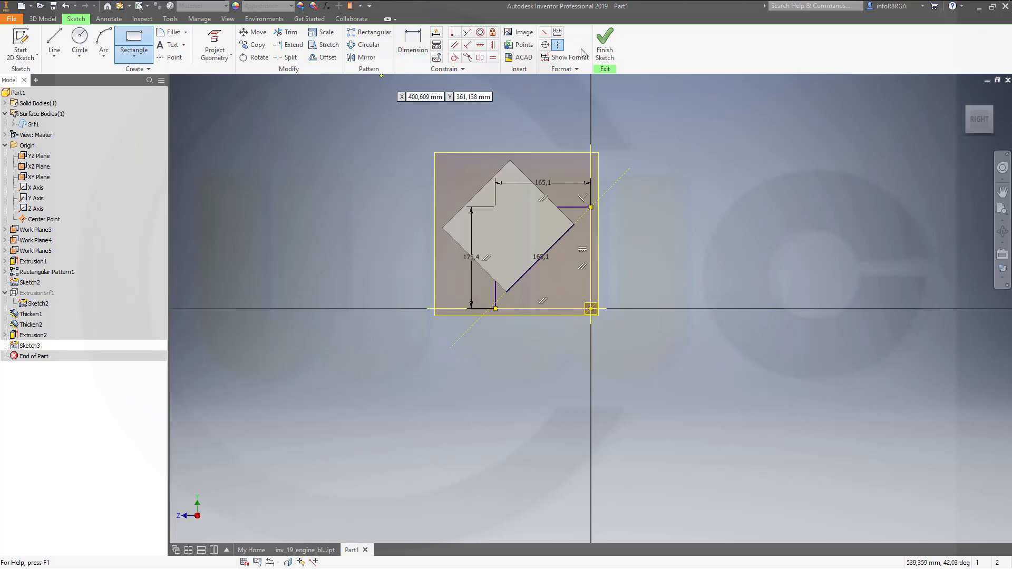
pyautogui.click(605, 43)
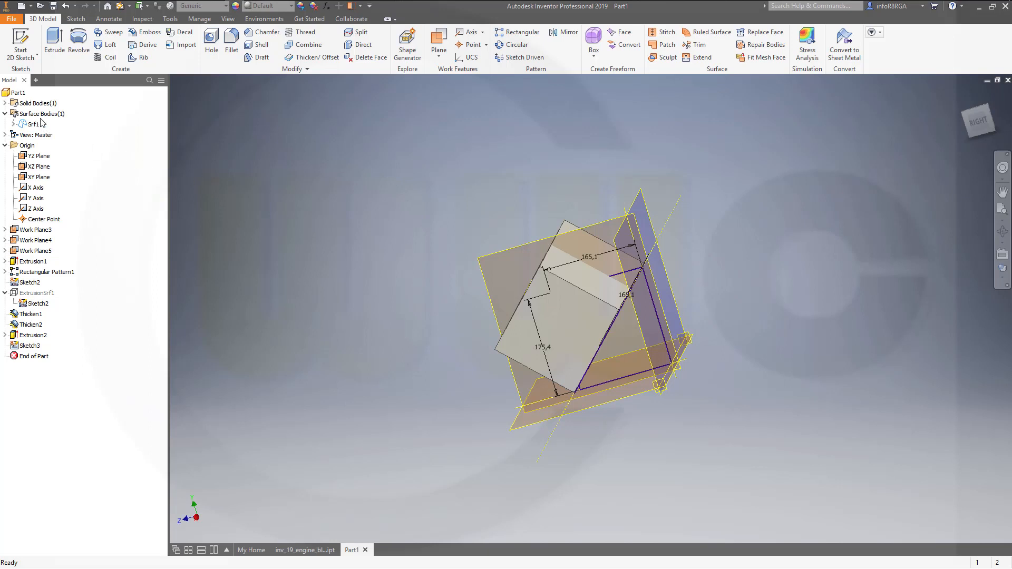
# Hide the solid body Solid1 so the new rectangle sketch is unobstructed.
pyautogui.click(6, 103)
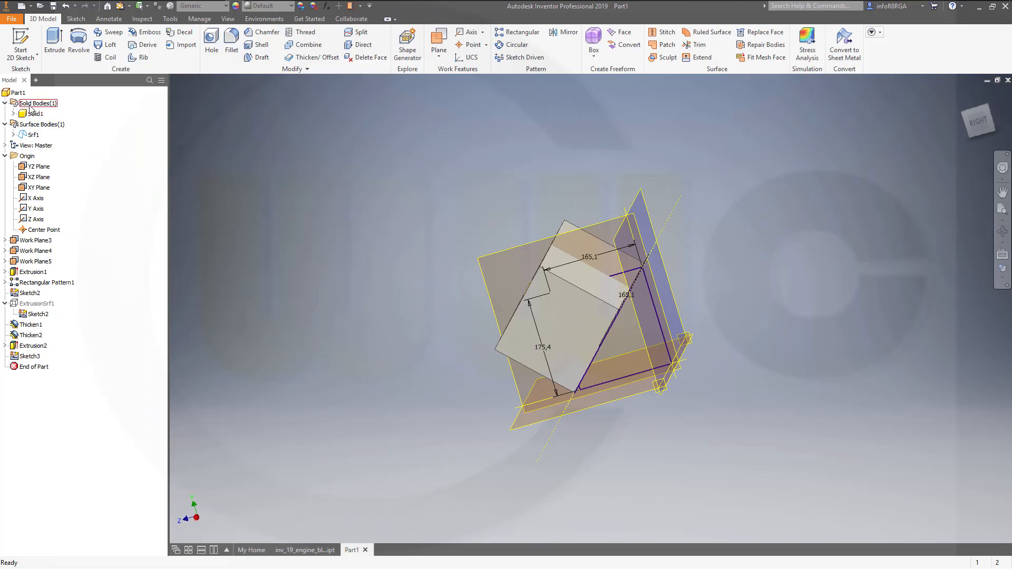
pyautogui.rightClick(32, 114)
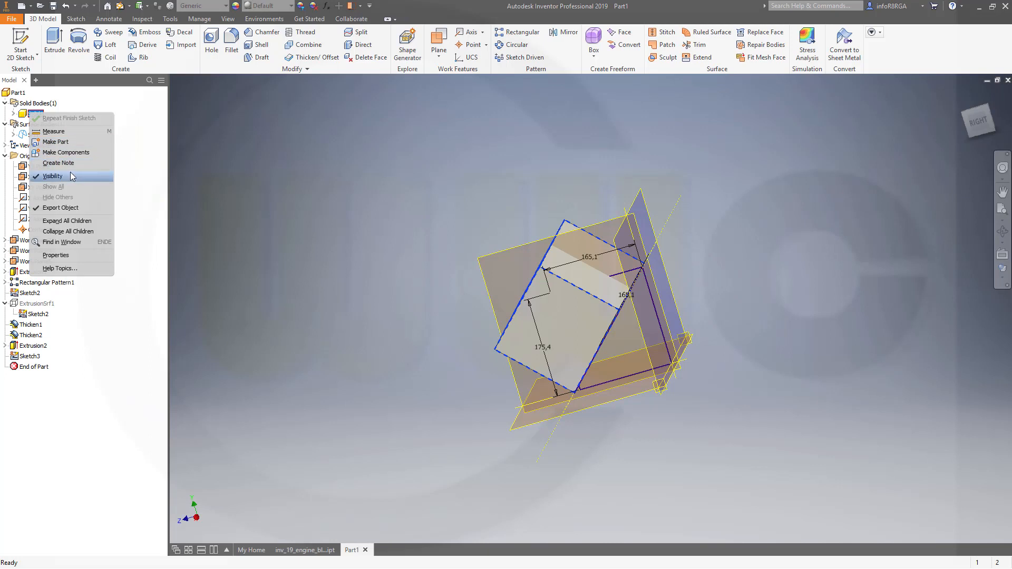
pyautogui.click(87, 176)
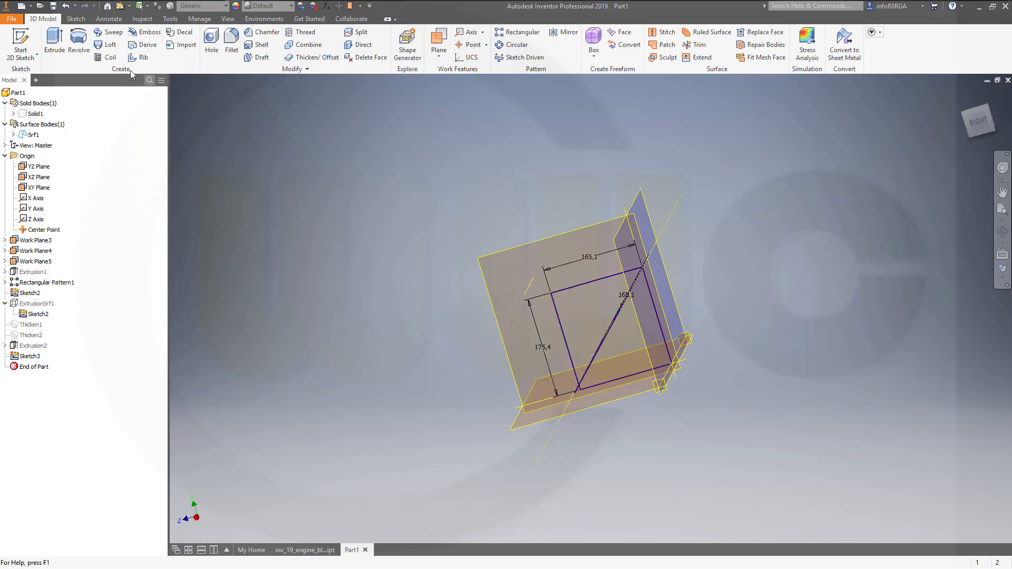
# Start extruding the 165,1 by 175,4 mm rectangle and try the To extent ending at Work Plane4.
pyautogui.click(54, 45)
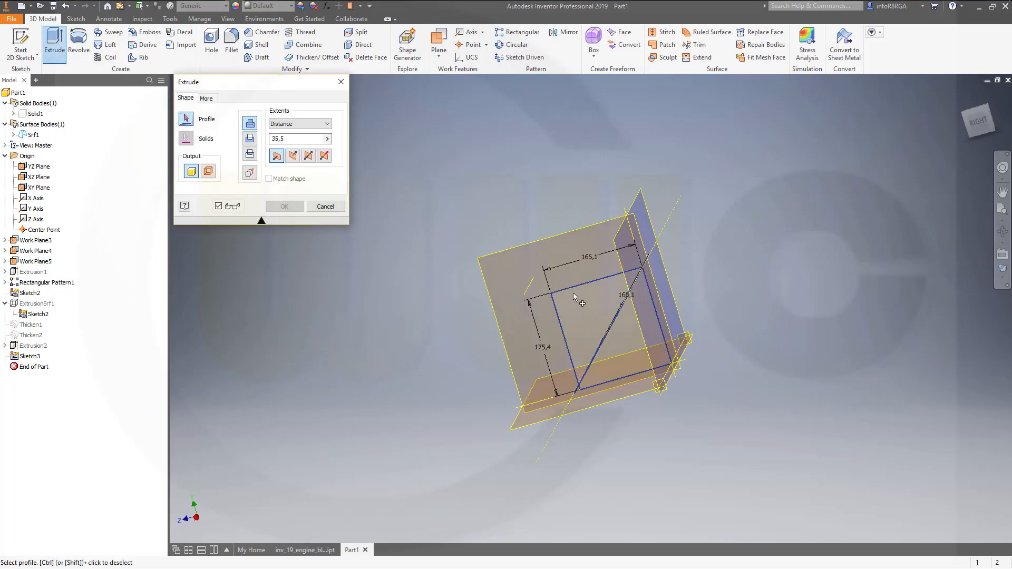
pyautogui.click(571, 290)
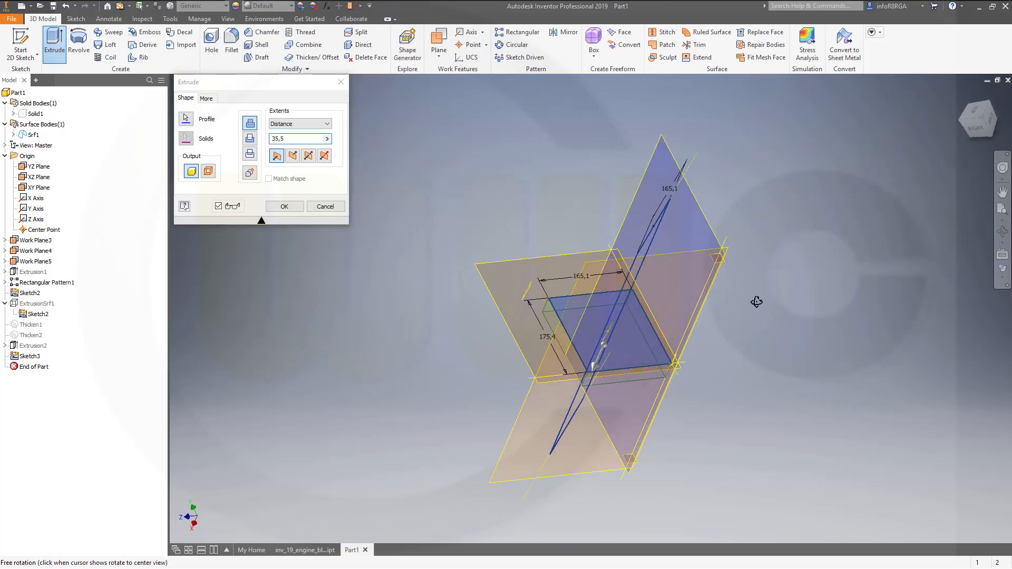
pyautogui.click(325, 156)
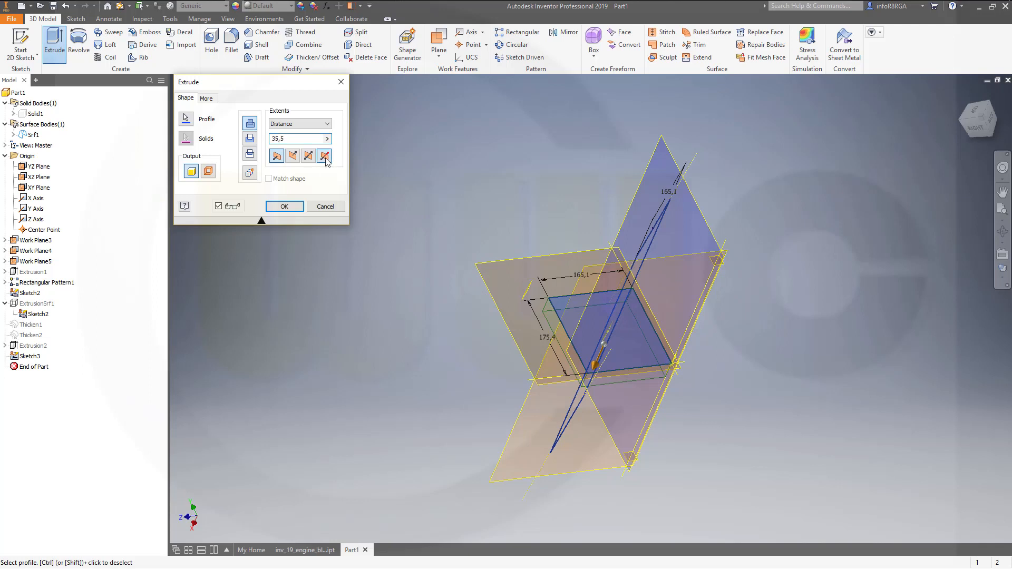
pyautogui.click(326, 123)
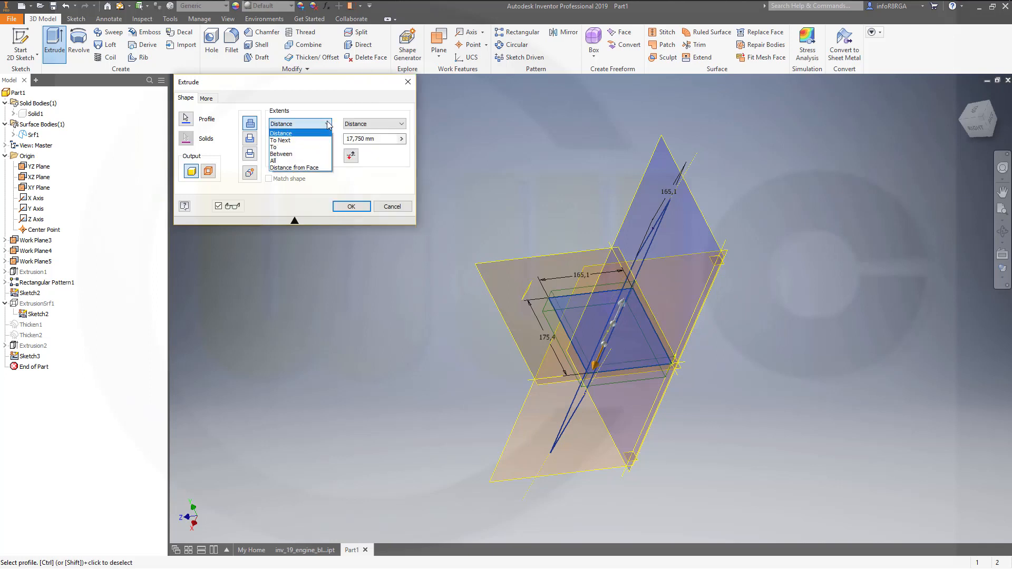
pyautogui.click(296, 147)
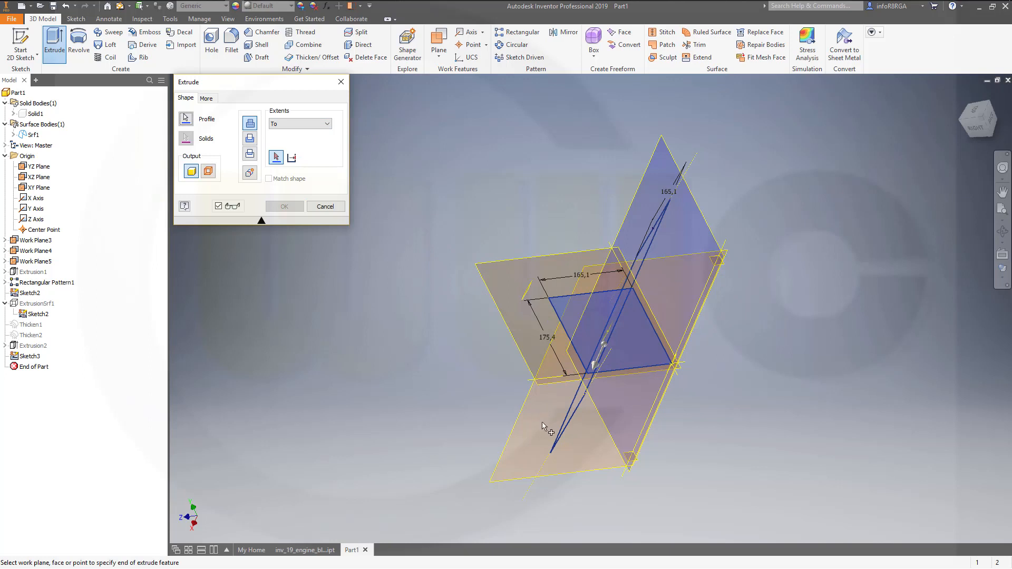
pyautogui.click(646, 461)
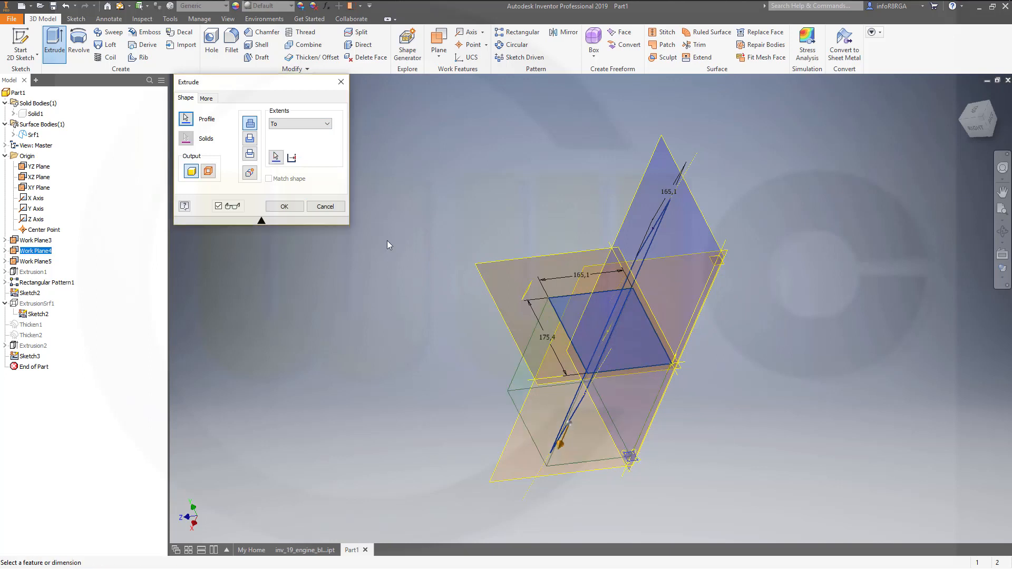
# Set the rectangle's extrusion to run between Work Plane4 and Work Plane5 and create it as a new solid.
pyautogui.click(326, 125)
pyautogui.click(296, 157)
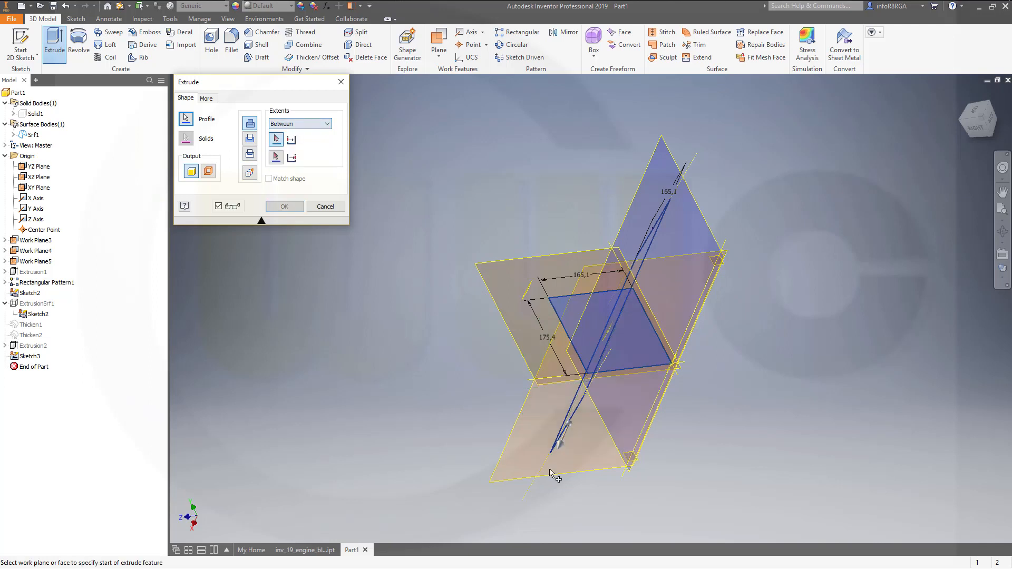
pyautogui.click(644, 463)
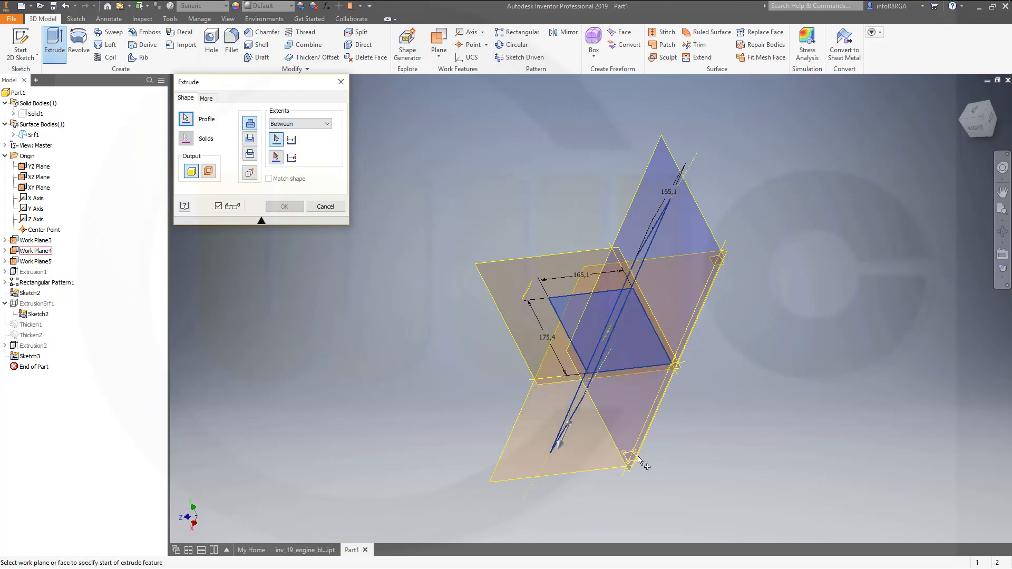
pyautogui.click(717, 262)
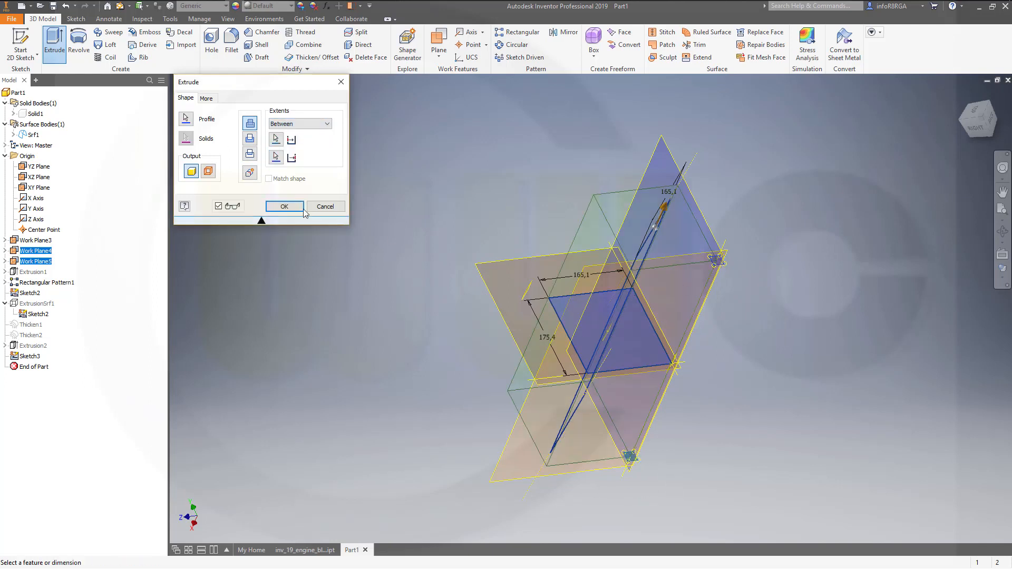
pyautogui.click(249, 173)
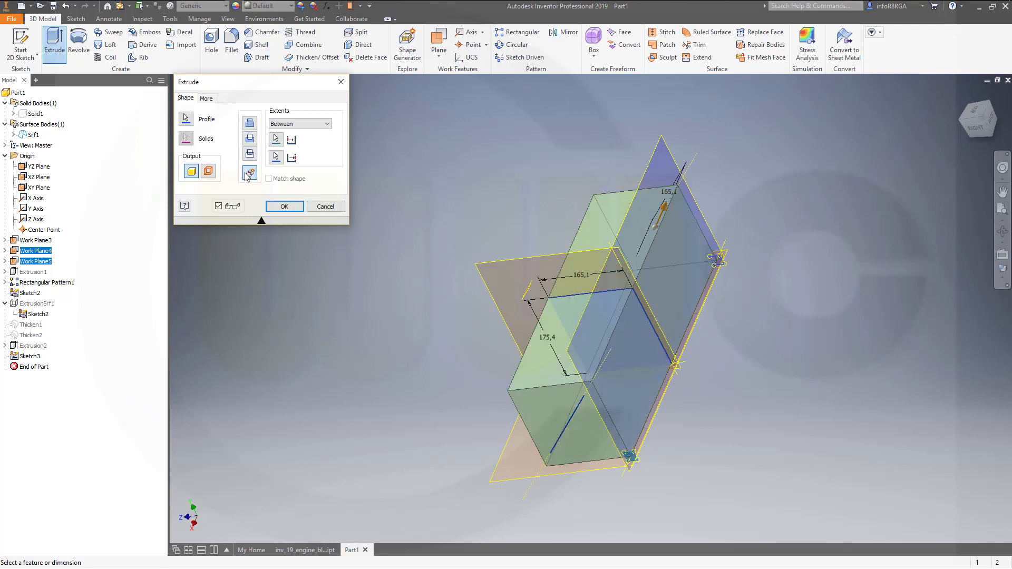
pyautogui.click(285, 206)
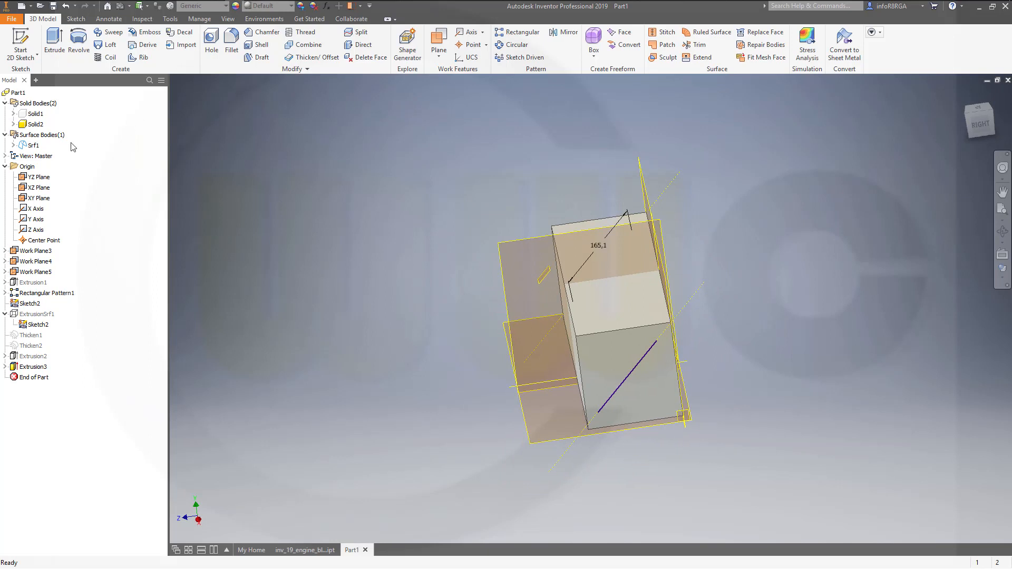
# Show Solid1 again and hide the newly extruded box, Solid2.
pyautogui.rightClick(35, 114)
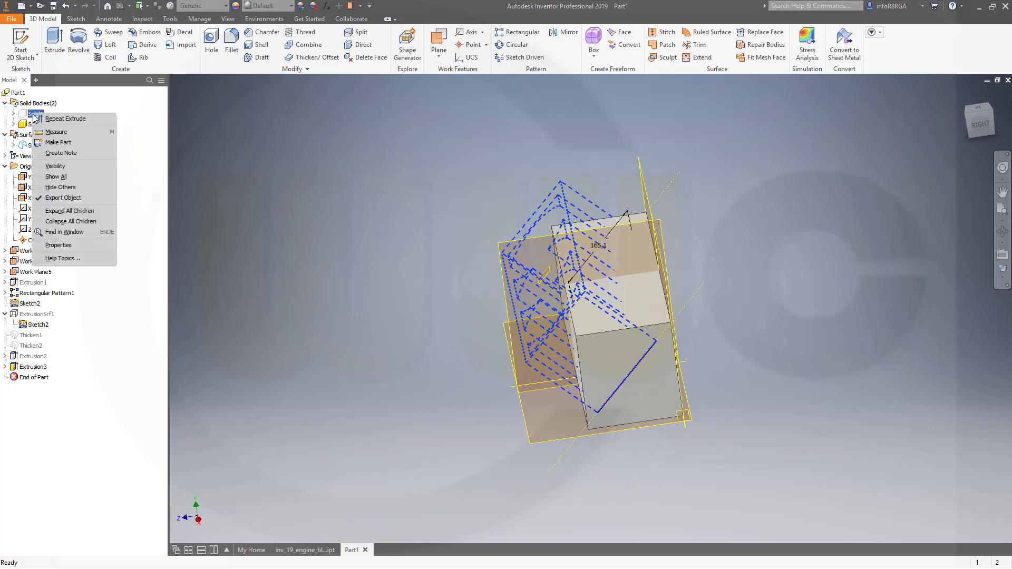
pyautogui.click(56, 166)
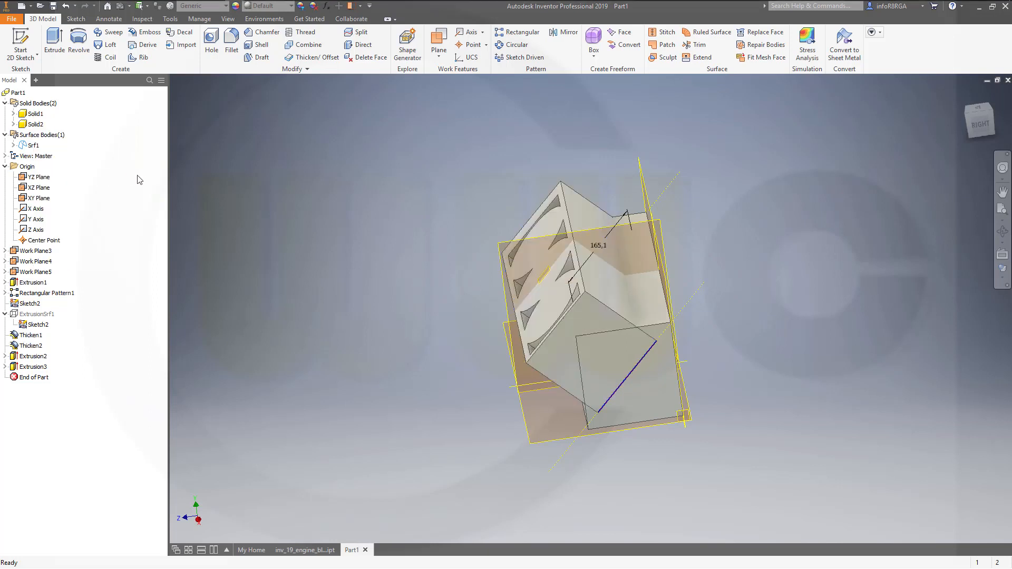
pyautogui.rightClick(39, 125)
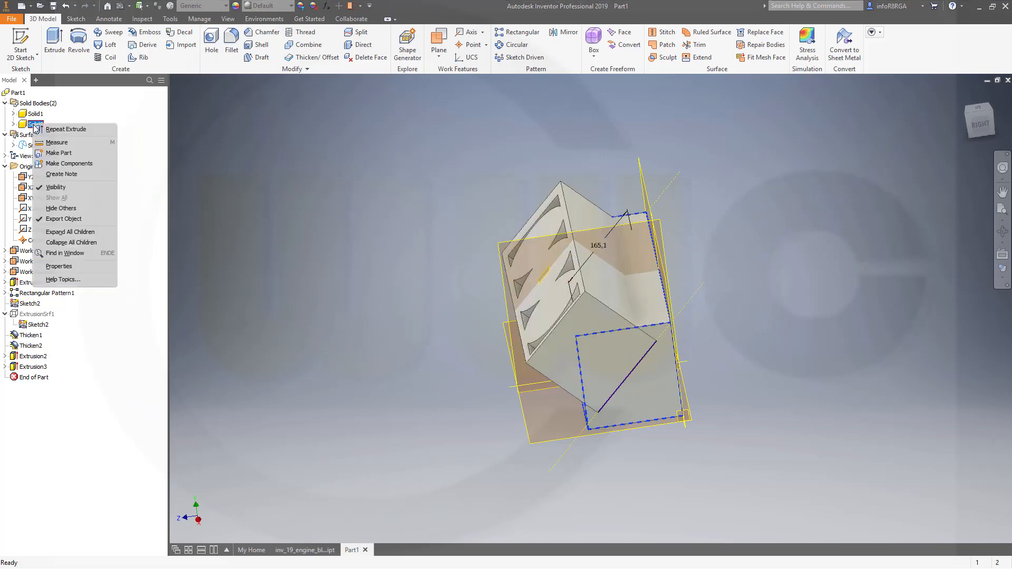
pyautogui.click(64, 189)
# Create a sketch on the plane parallel to the end walls and project the outline of Solid1's end face into it.
pyautogui.keyDown('shift'); pyautogui.moveTo(304, 239); pyautogui.dragTo(312, 201, button='middle'); pyautogui.keyUp('shift')
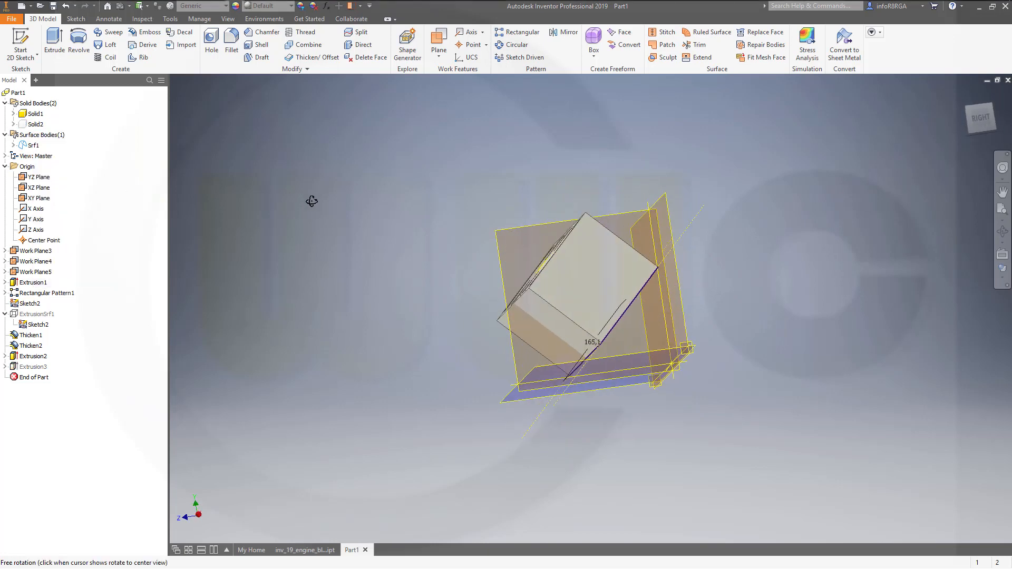
pyautogui.click(33, 51)
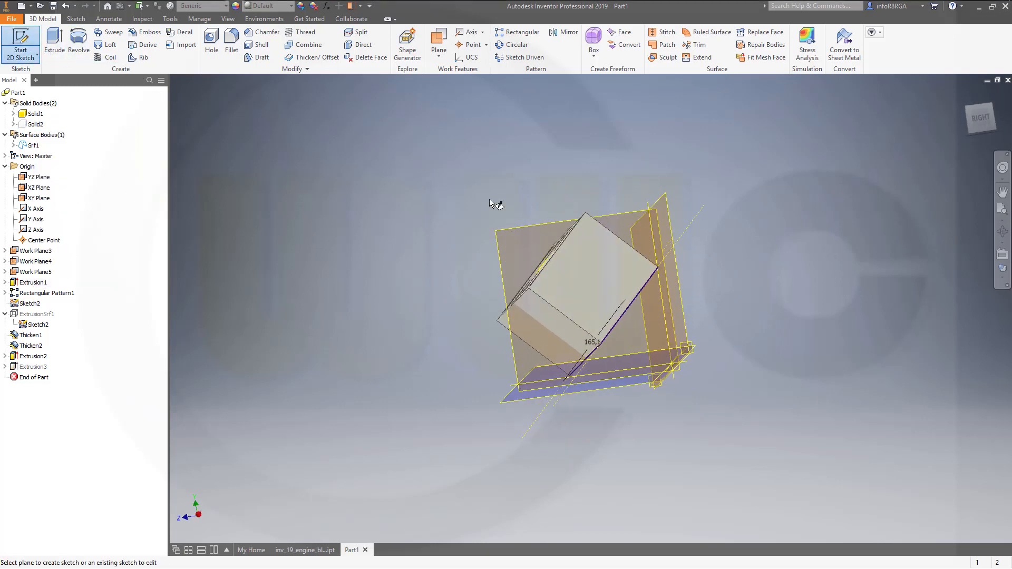
pyautogui.click(517, 228)
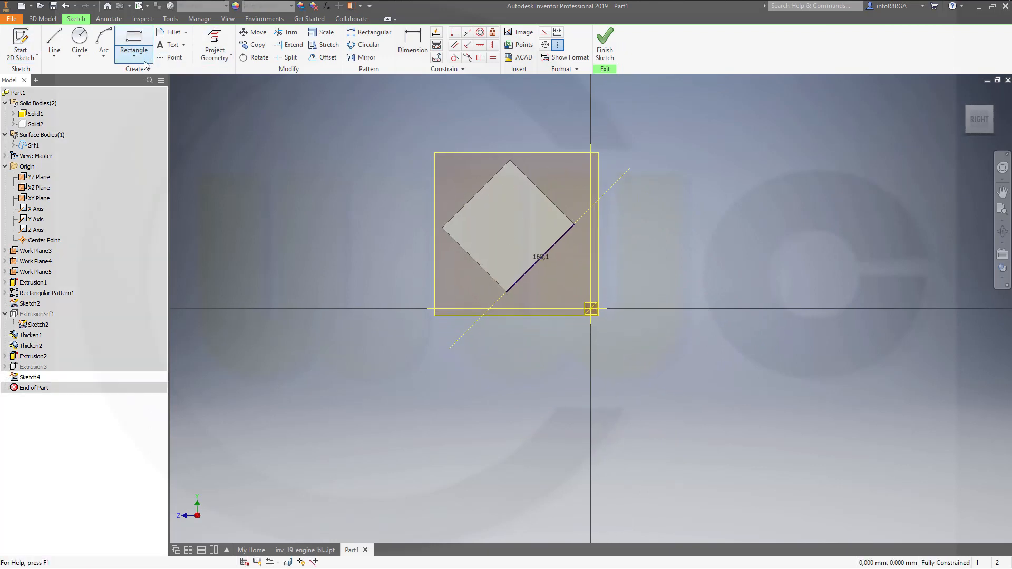
pyautogui.click(215, 47)
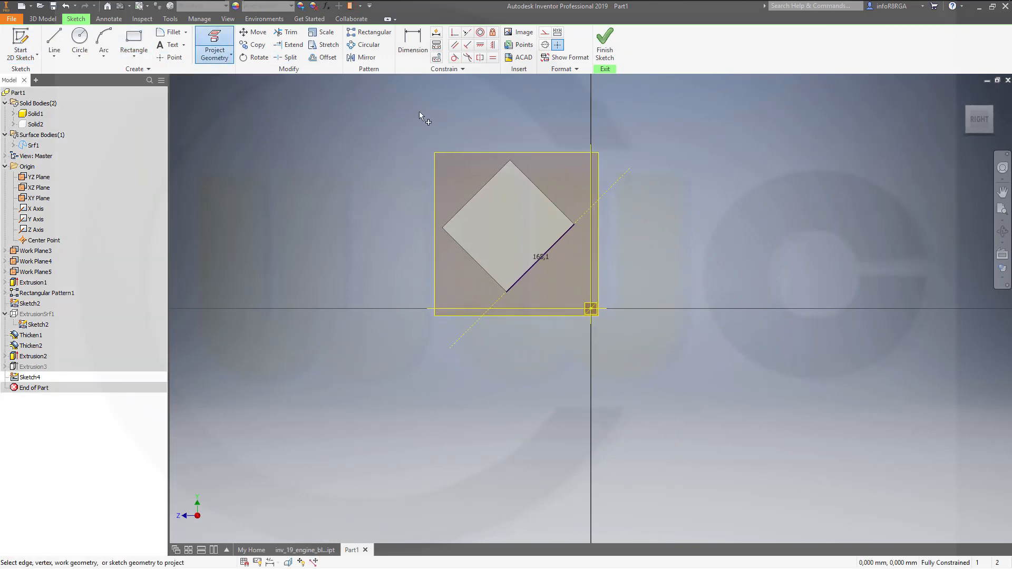
pyautogui.click(516, 227)
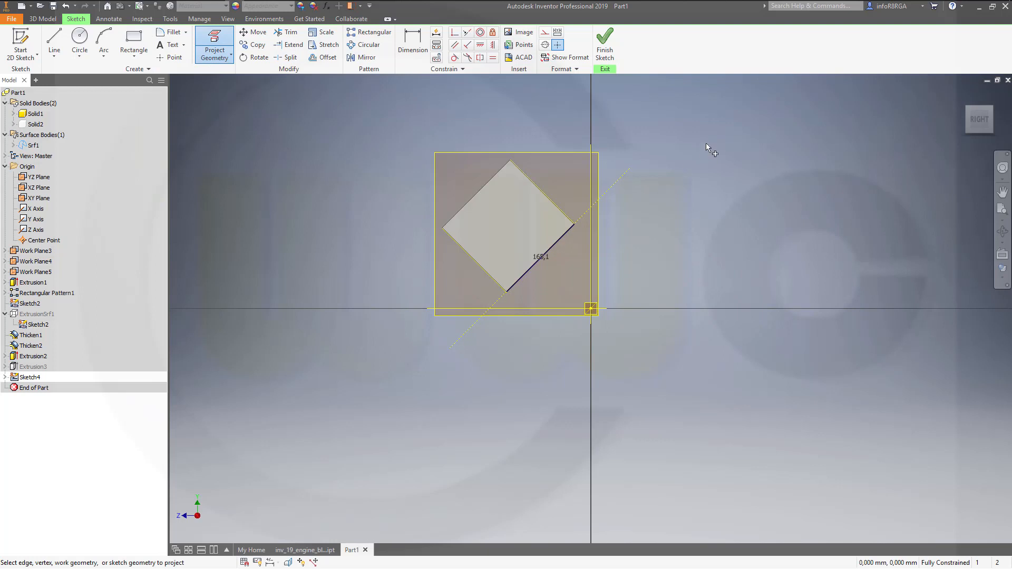
pyautogui.click(611, 56)
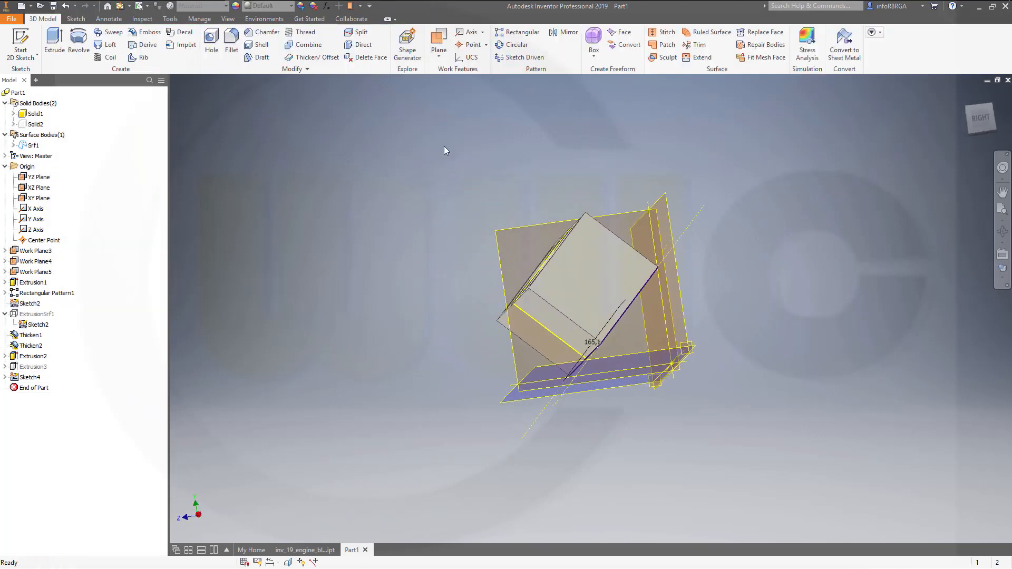
# Show Solid2 again and hide Solid1 so that only the crankcase box is displayed.
pyautogui.click(36, 124)
pyautogui.rightClick(36, 124)
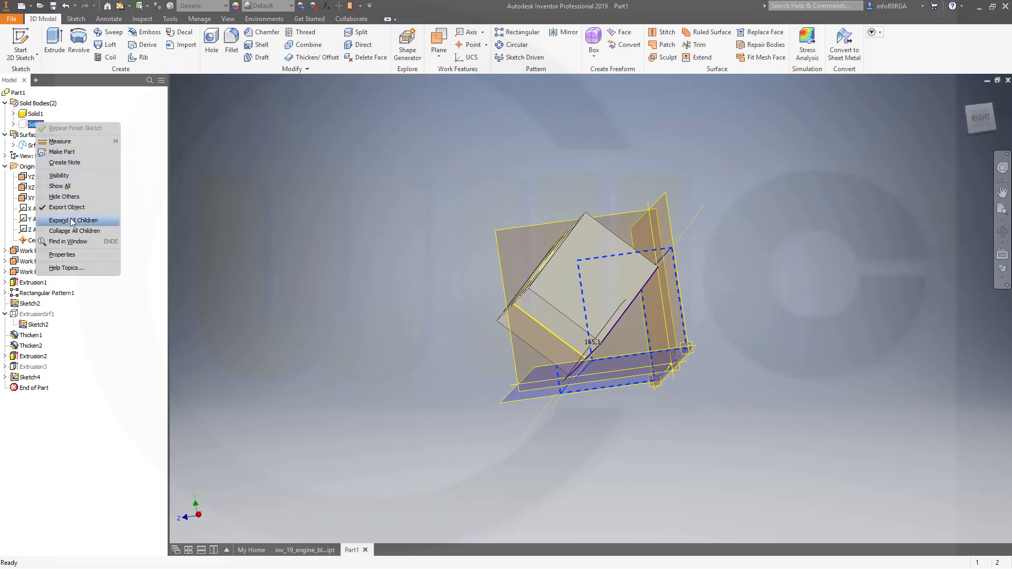
pyautogui.click(72, 175)
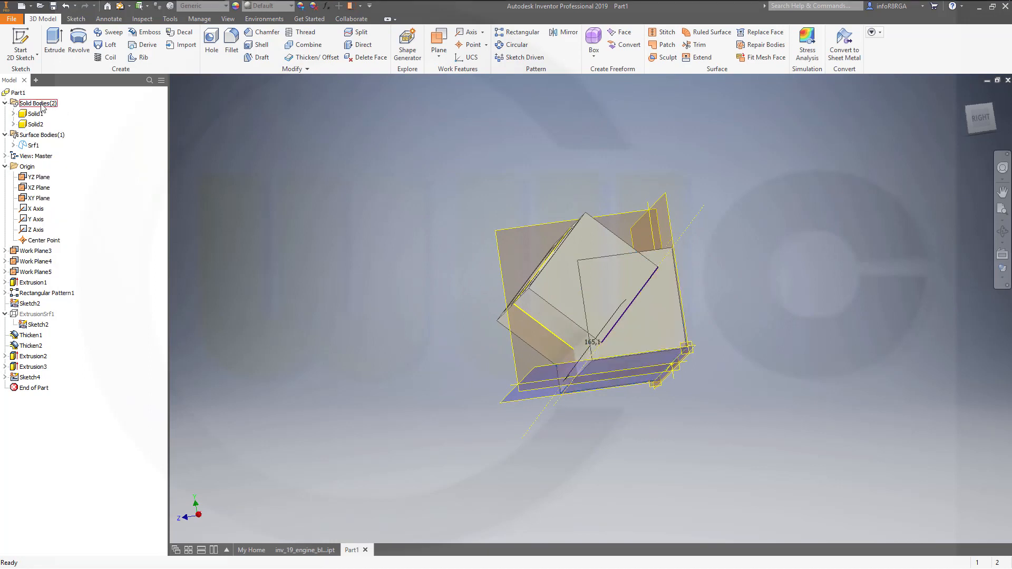
pyautogui.rightClick(21, 113)
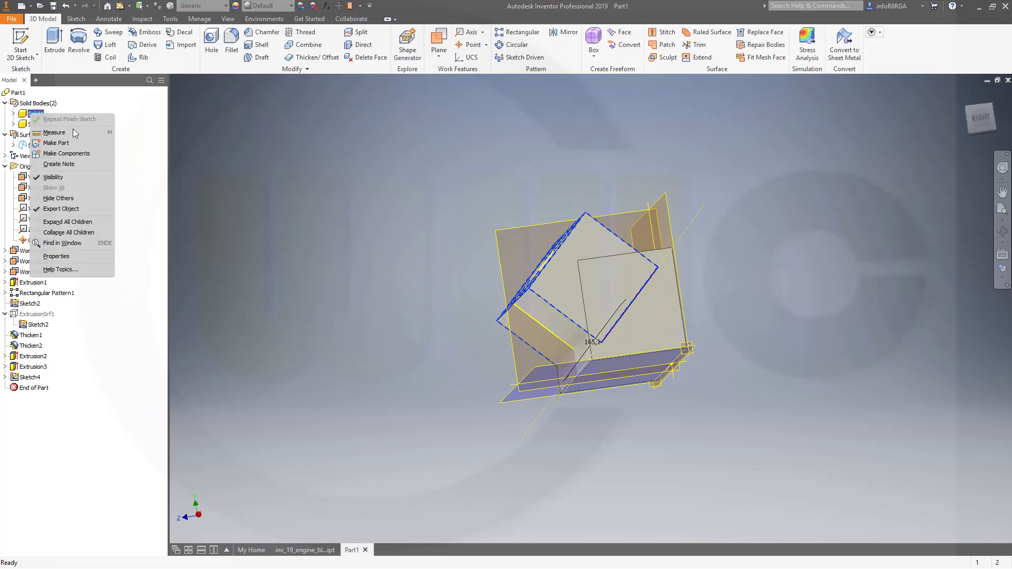
pyautogui.click(60, 166)
pyautogui.keyDown('shift'); pyautogui.moveTo(270, 169); pyautogui.dragTo(370, 220, button='middle'); pyautogui.keyUp('shift')
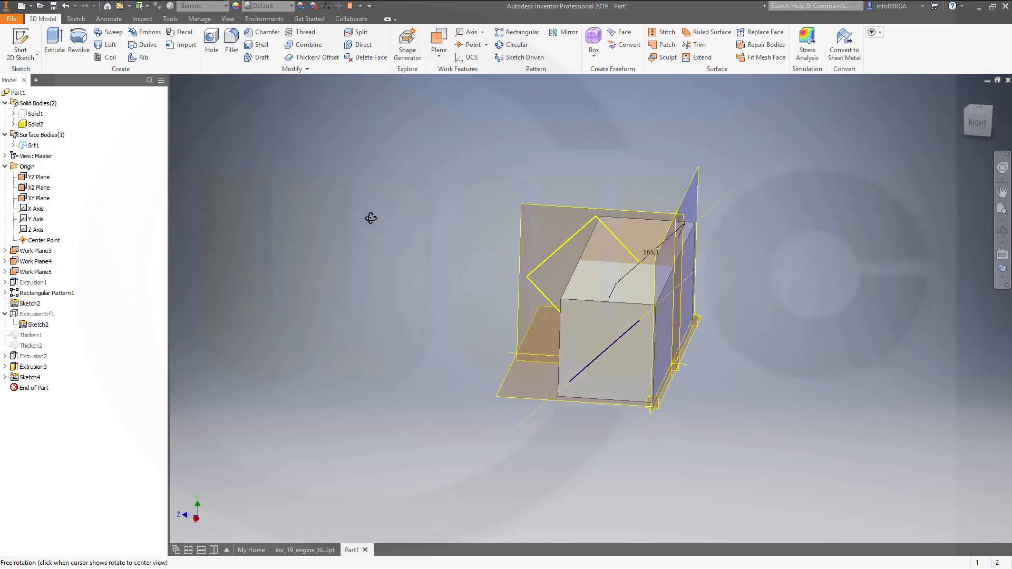
pyautogui.click(54, 42)
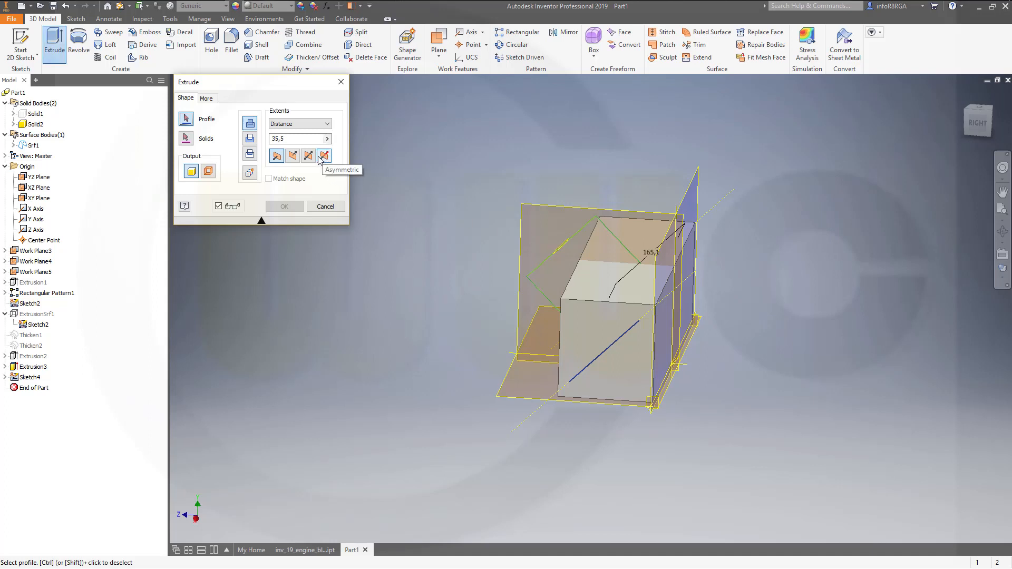
pyautogui.click(327, 124)
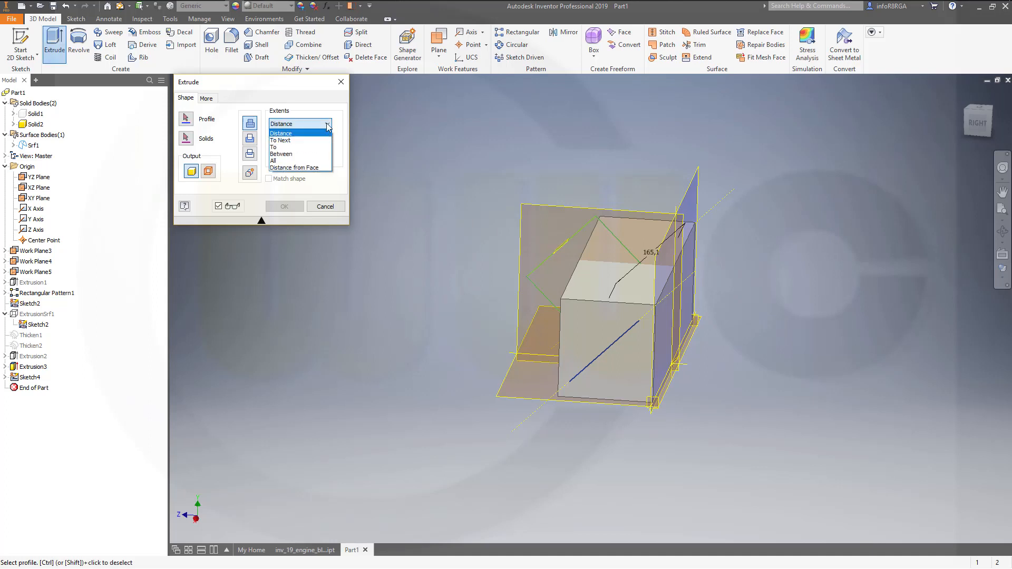
pyautogui.click(298, 154)
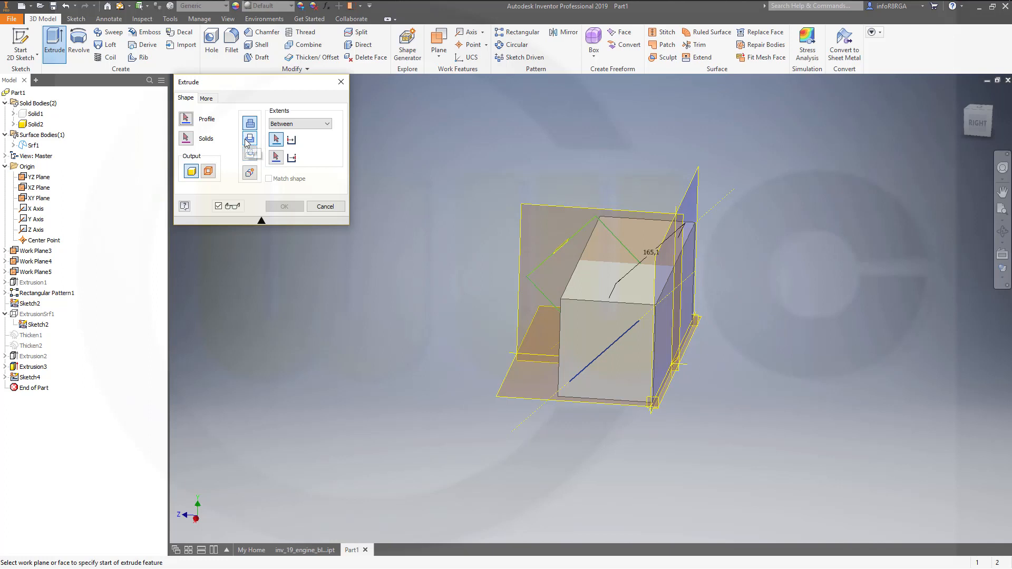
pyautogui.click(185, 119)
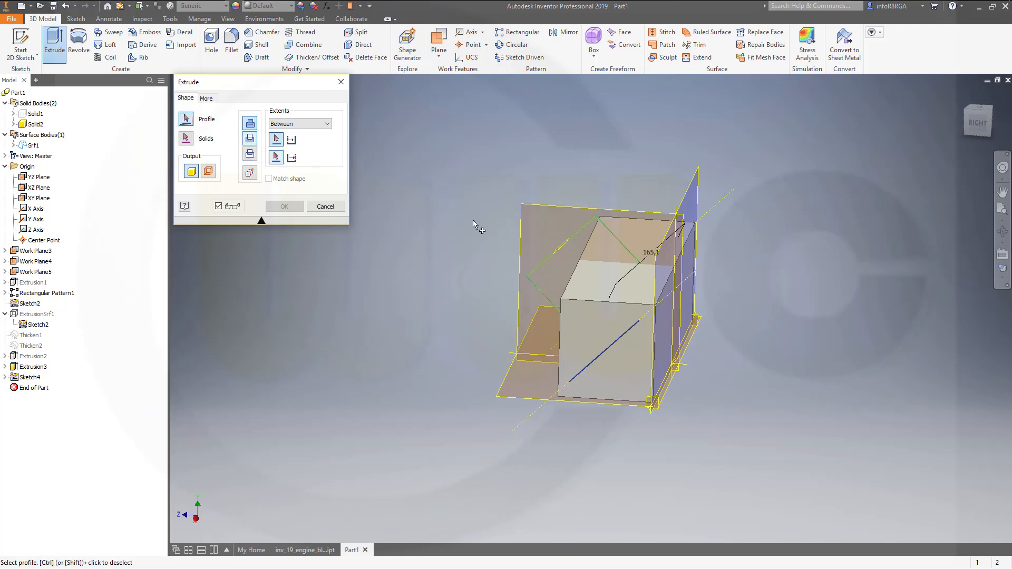
pyautogui.click(549, 258)
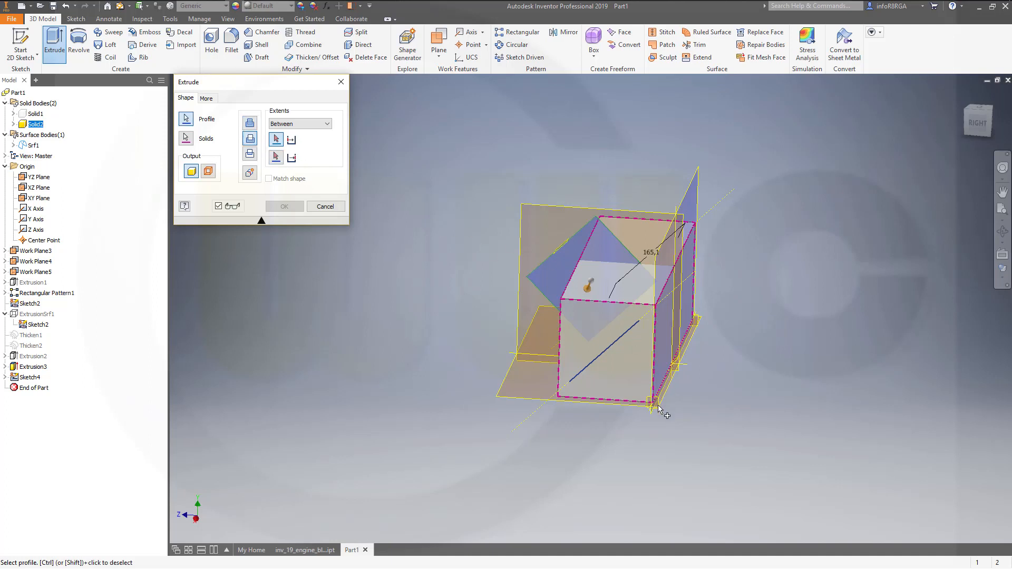
pyautogui.click(694, 320)
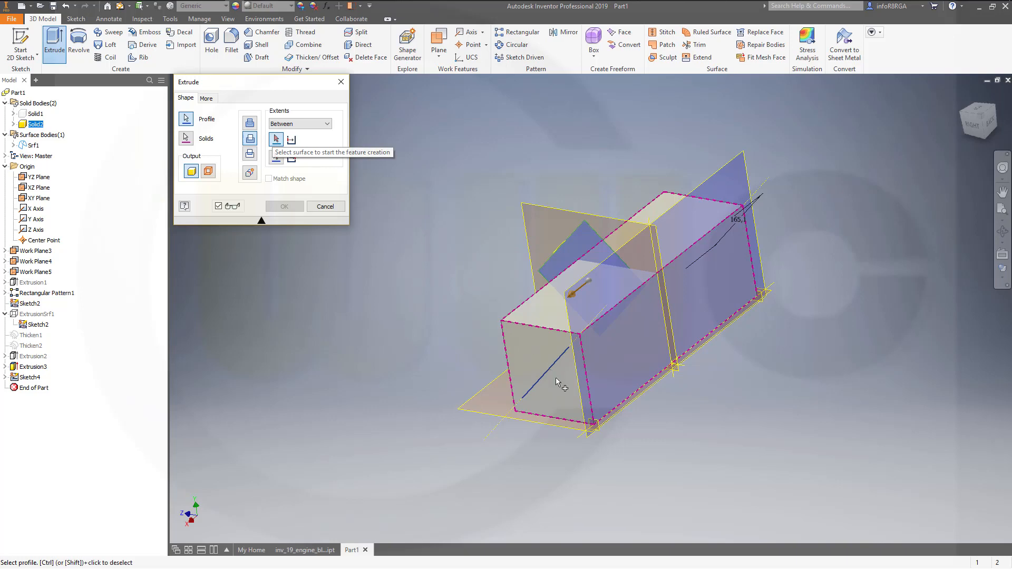
pyautogui.moveTo(607, 442); pyautogui.dragTo(598, 401, button='middle')
pyautogui.scroll(-5, 599, 391)
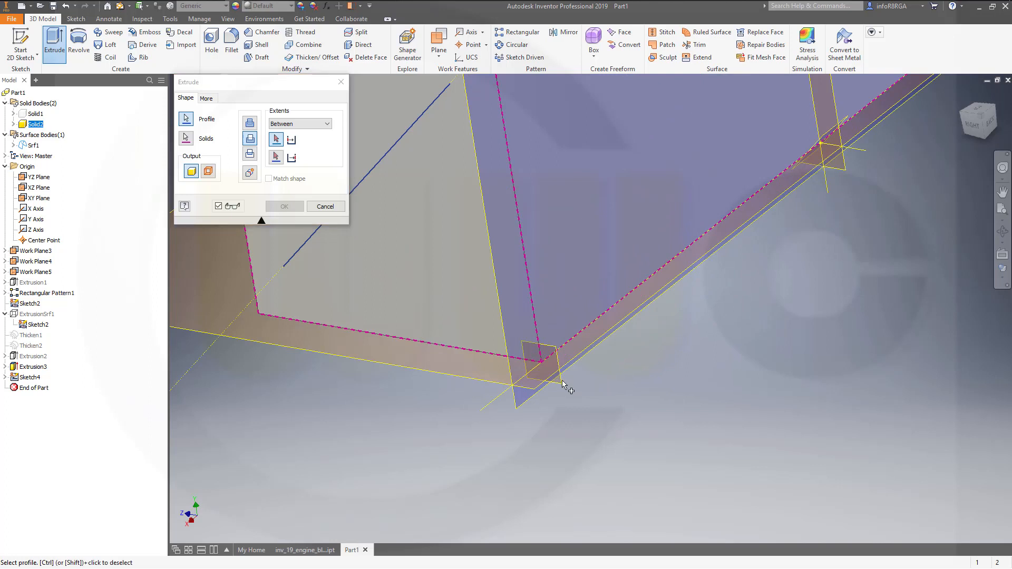
pyautogui.click(325, 207)
pyautogui.scroll(8, 585, 246)
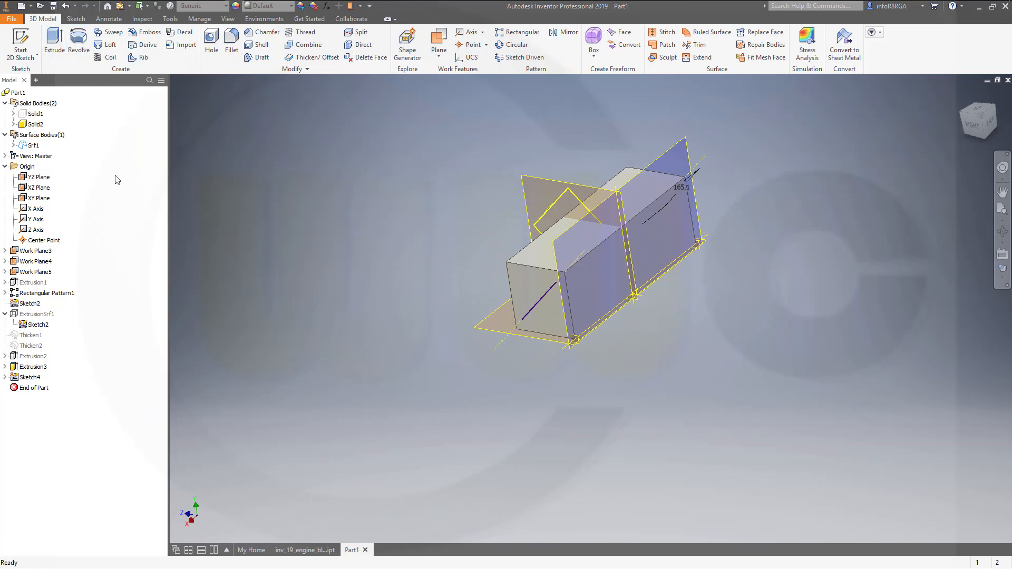
# Extrude the projected end-face outline as a cut through Solid2, running between Work Plane4 and Work Plane5.
pyautogui.click(54, 43)
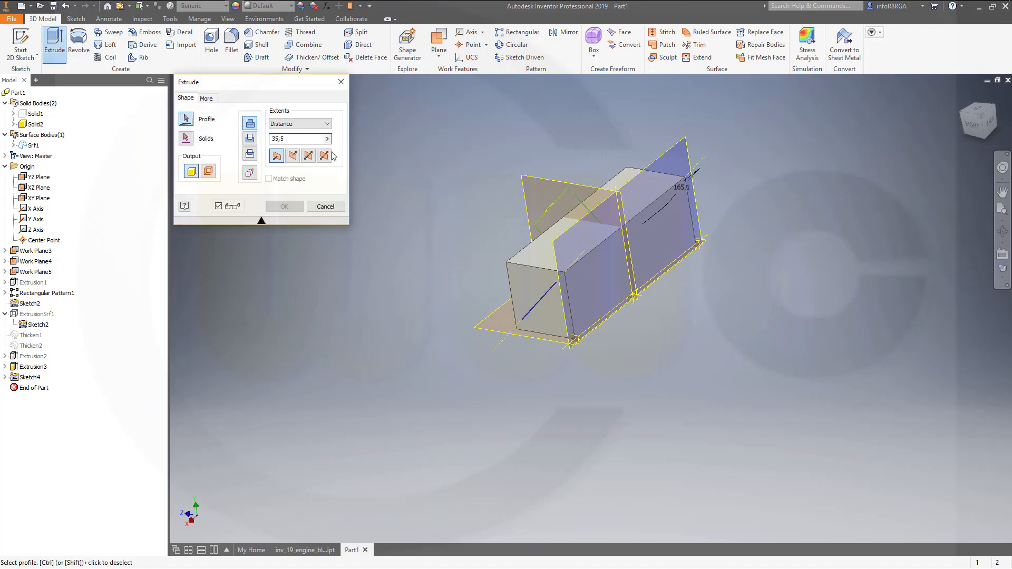
pyautogui.click(543, 224)
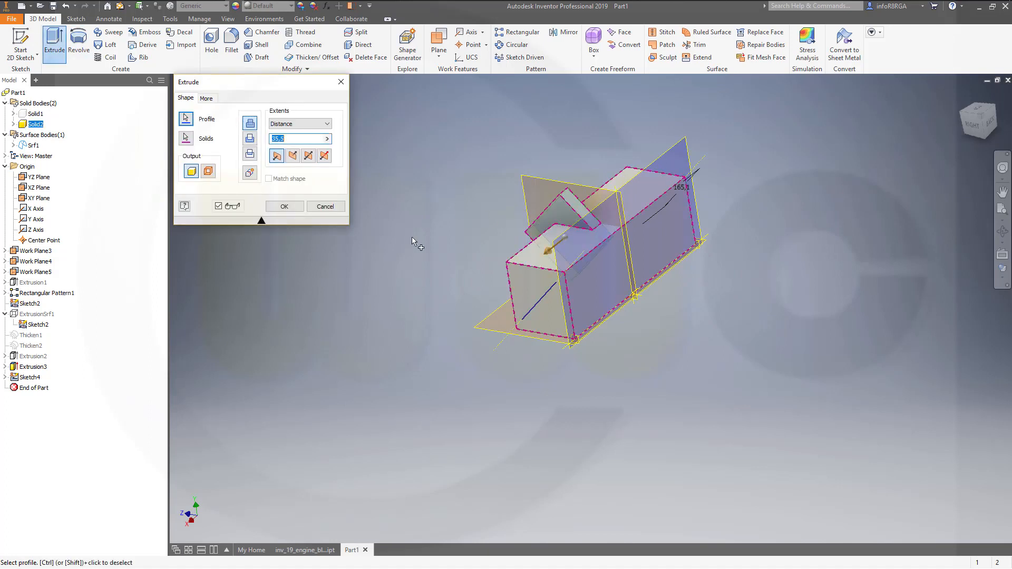
pyautogui.click(321, 126)
pyautogui.click(295, 152)
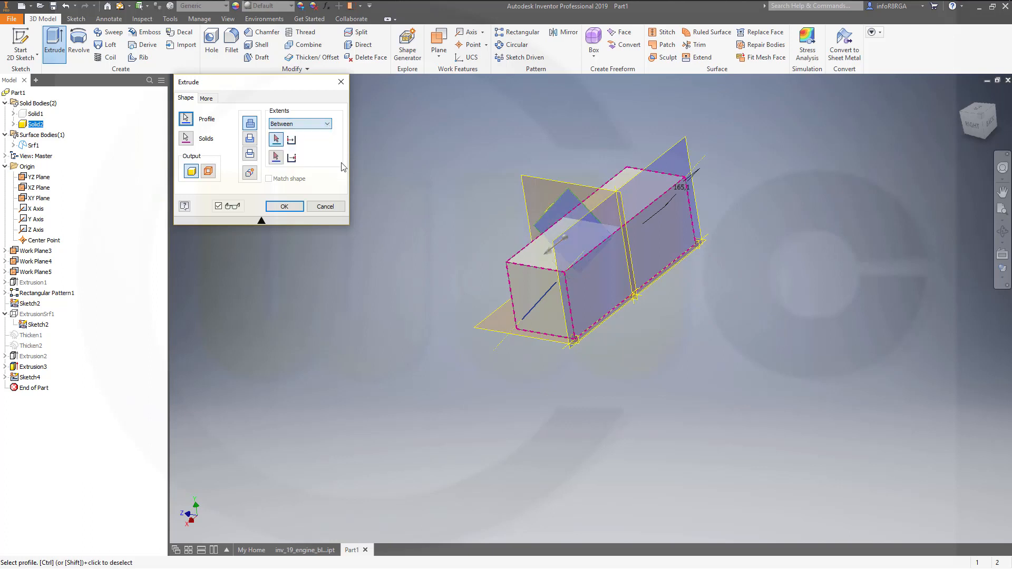
pyautogui.click(577, 343)
pyautogui.click(698, 247)
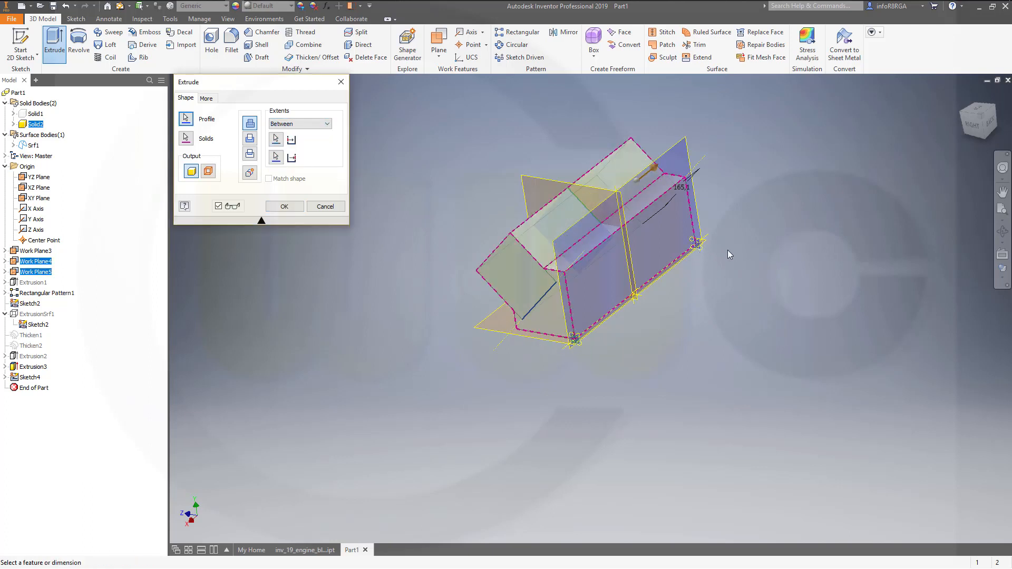
pyautogui.click(250, 138)
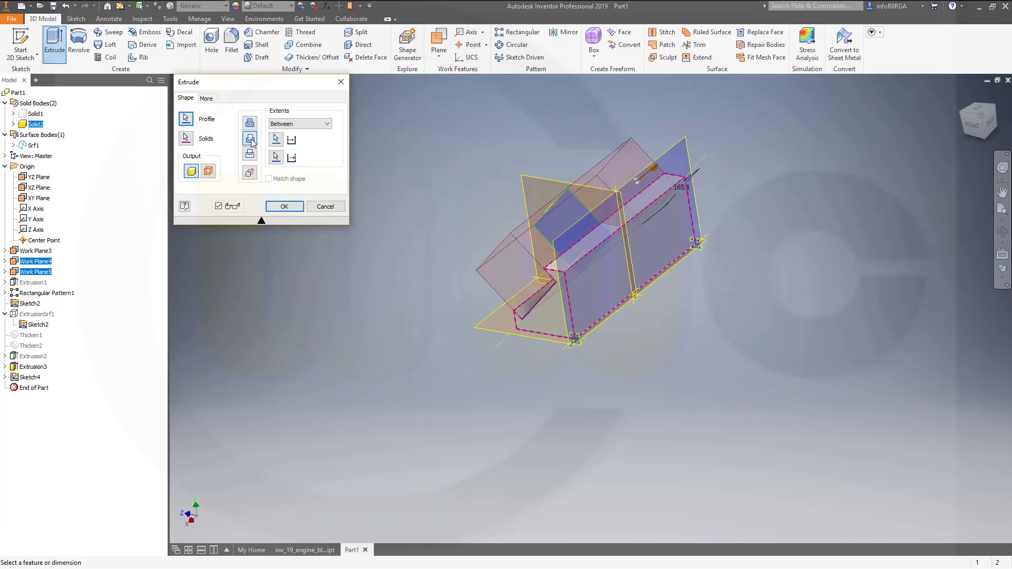
pyautogui.click(285, 206)
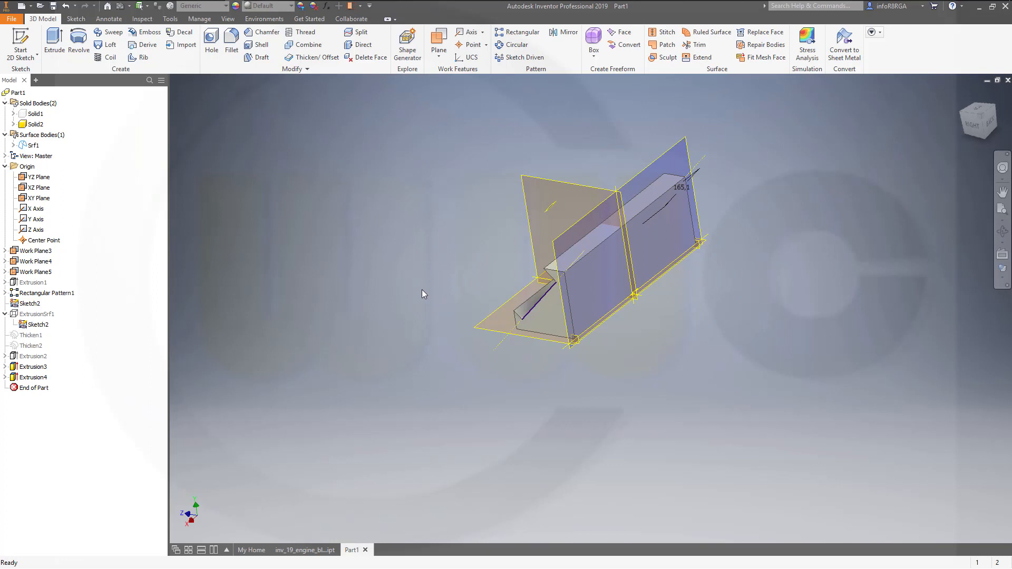
# Hide Sketch2, which carries the 165,1 mm dimension.
pyautogui.keyDown('shift'); pyautogui.moveTo(422, 289); pyautogui.dragTo(527, 274, button='middle'); pyautogui.keyUp('shift')
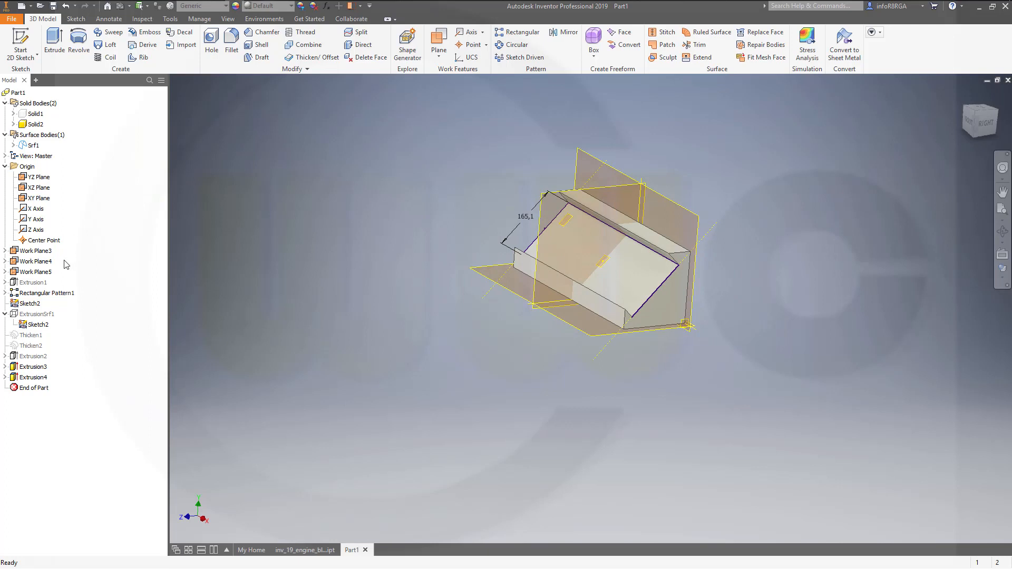
pyautogui.rightClick(31, 304)
pyautogui.click(58, 431)
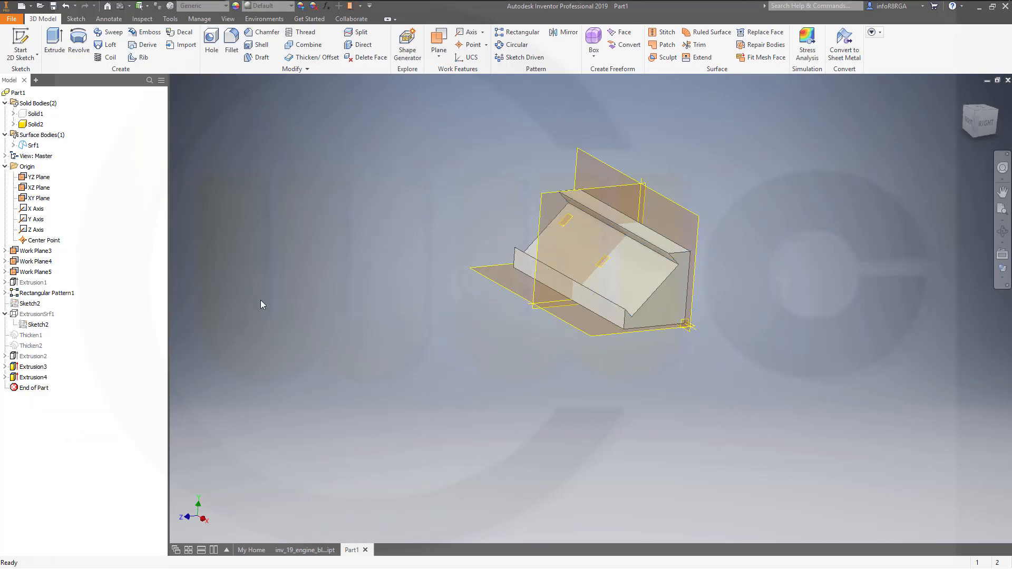
# Shell Solid2 to a 19 mm wall thickness, removing the inclined cut face, the long vertical outer face and the bottom face.
pyautogui.click(259, 44)
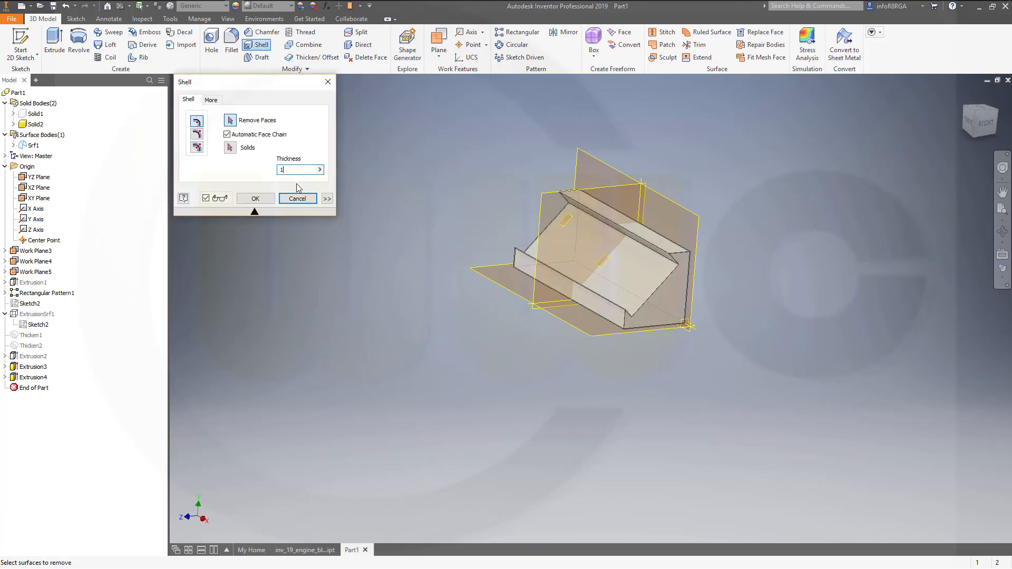
pyautogui.write('9')
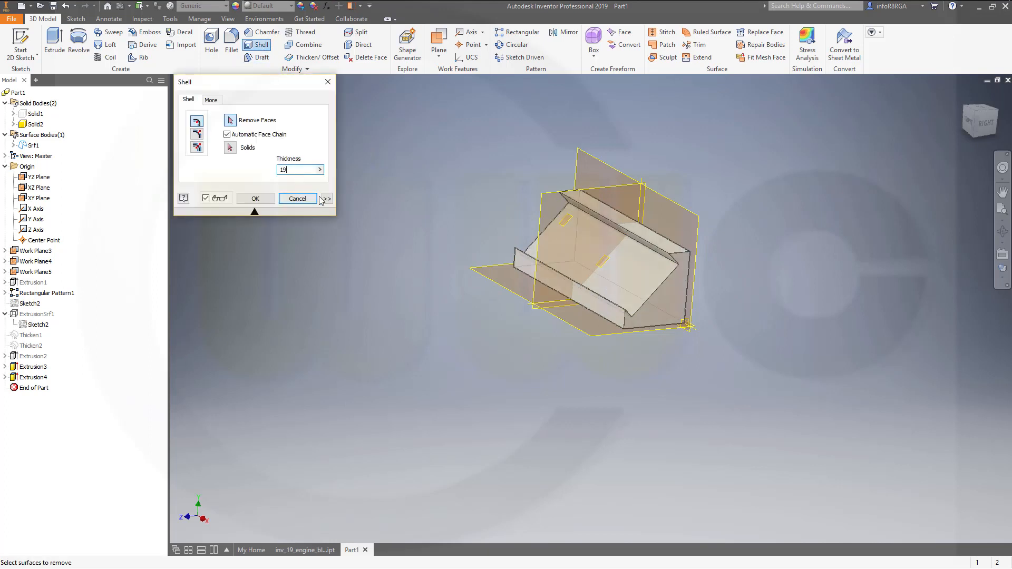
pyautogui.click(636, 281)
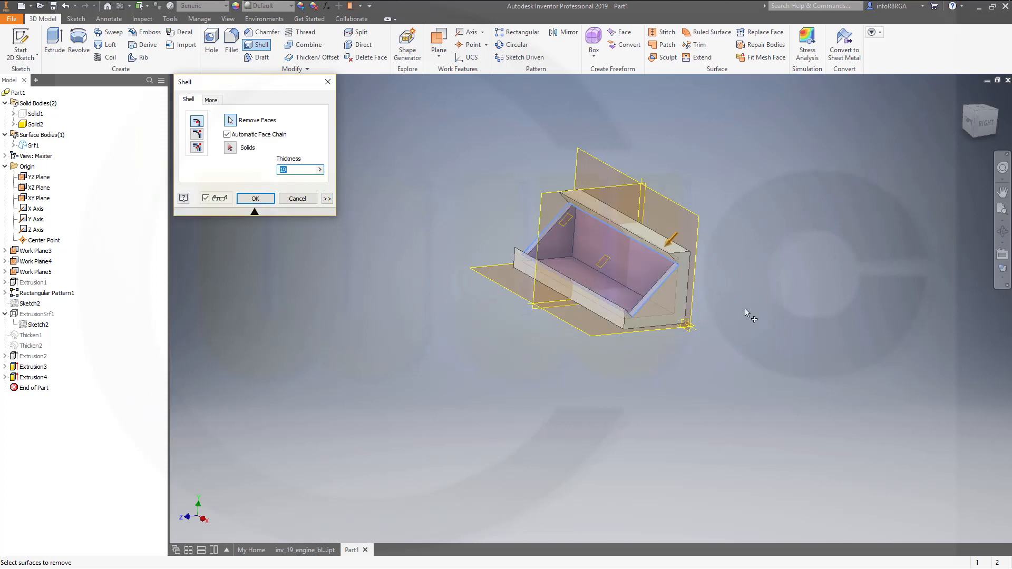
pyautogui.keyDown('shift'); pyautogui.moveTo(711, 294); pyautogui.dragTo(624, 259, button='middle'); pyautogui.keyUp('shift')
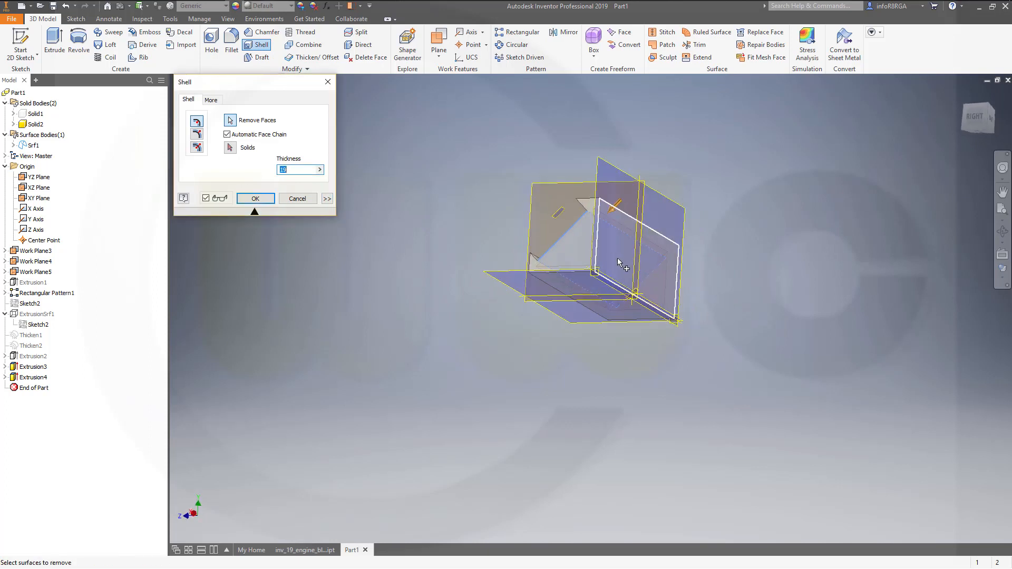
pyautogui.click(620, 262)
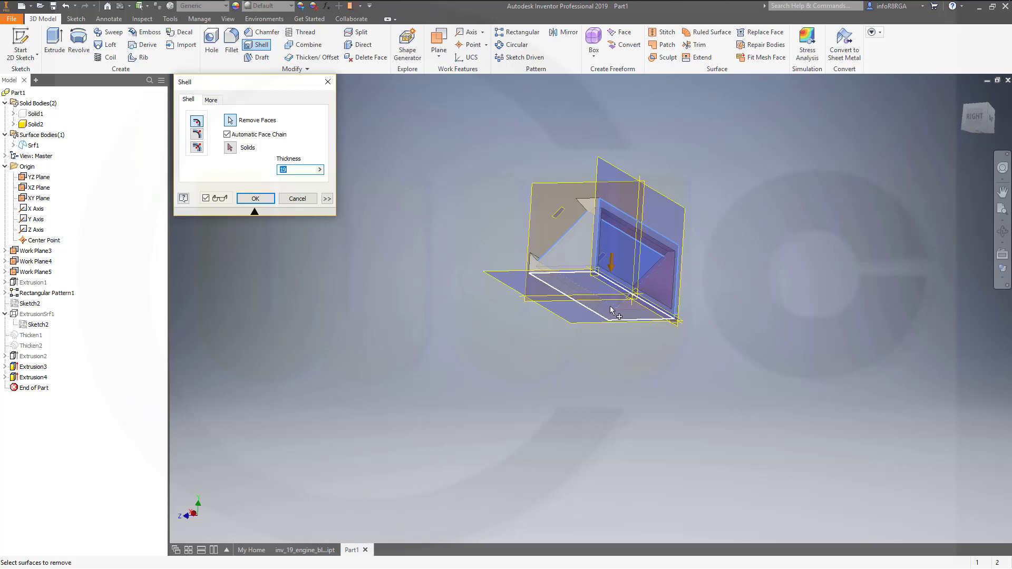
pyautogui.click(615, 310)
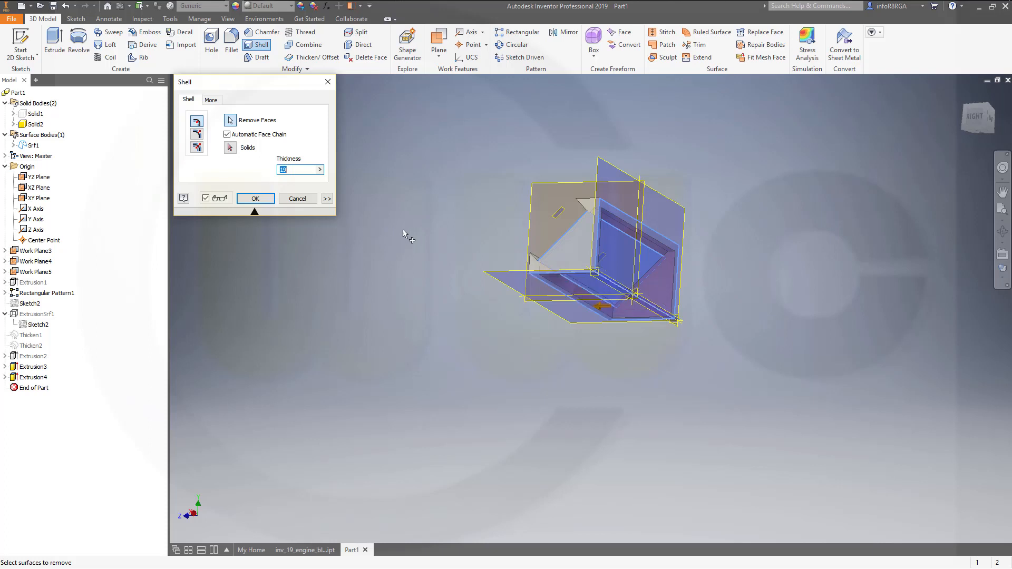
pyautogui.keyDown('shift'); pyautogui.moveTo(402, 230); pyautogui.dragTo(490, 220, button='middle'); pyautogui.keyUp('shift')
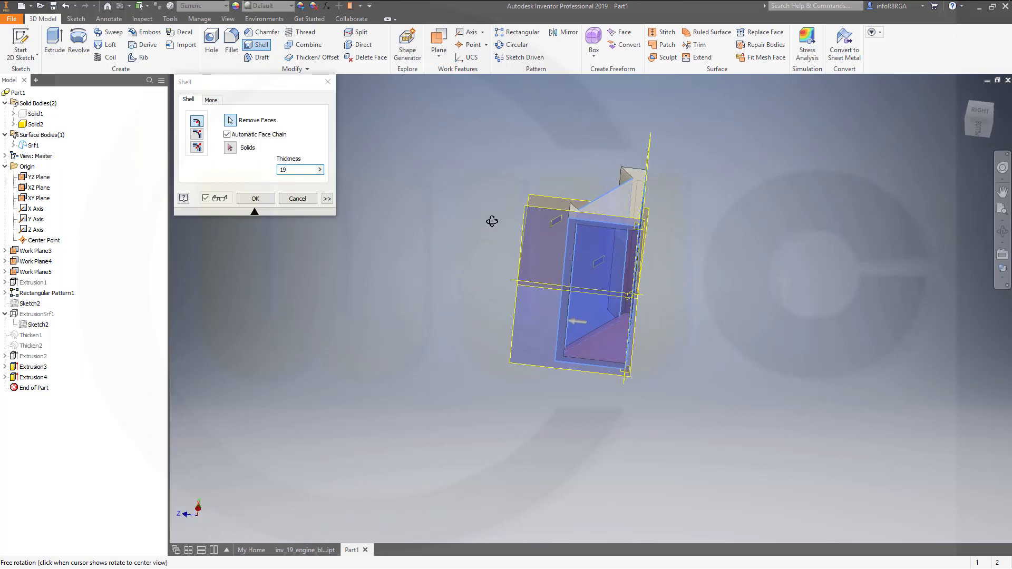
pyautogui.click(255, 198)
pyautogui.keyDown('shift'); pyautogui.moveTo(398, 221); pyautogui.dragTo(513, 294, button='middle'); pyautogui.keyUp('shift')
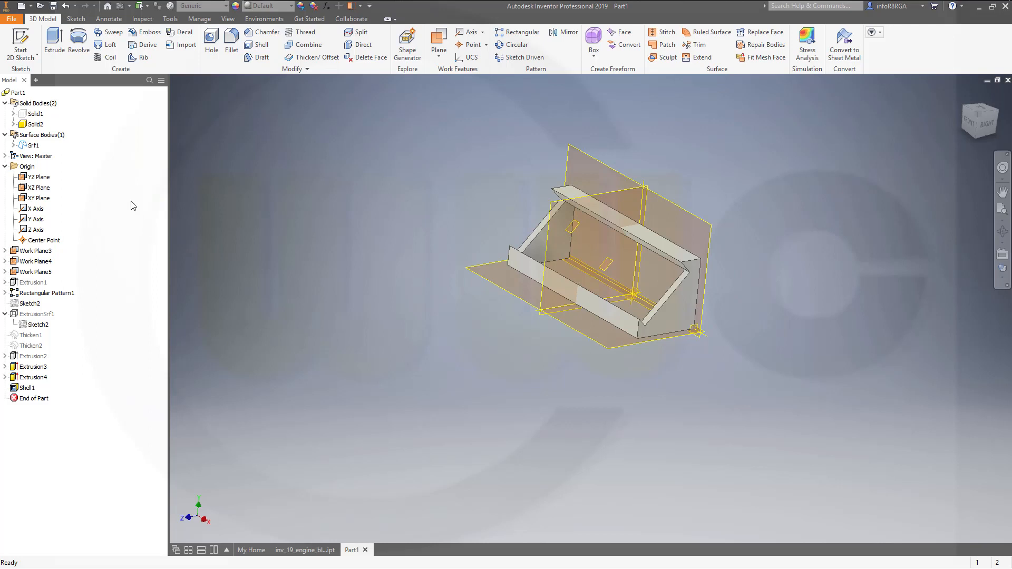
# Show Solid1 again and join it to the shelled crankcase with Combine, using Solid2 as the base and Solid1 as the toolbody.
pyautogui.rightClick(34, 113)
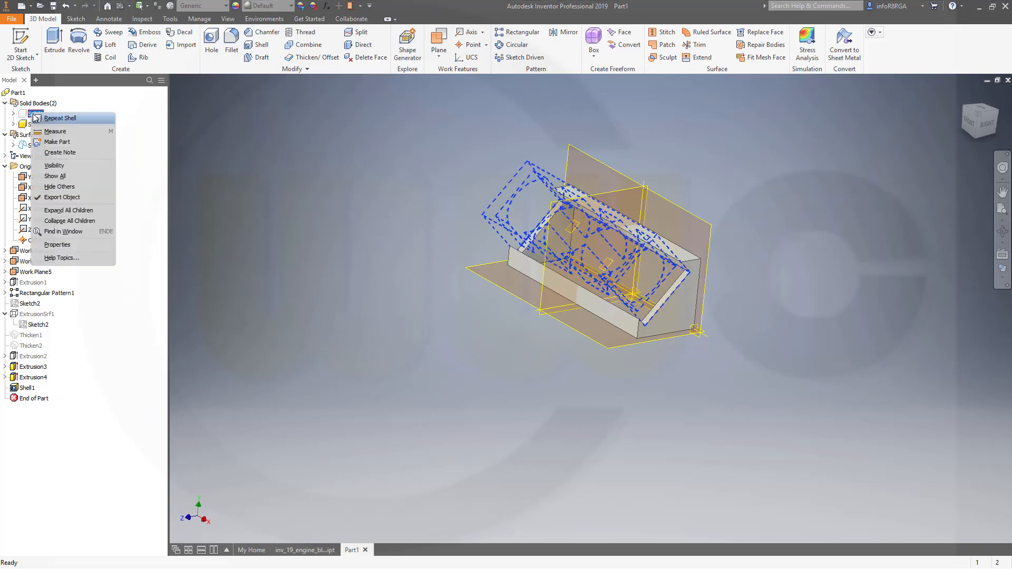
pyautogui.click(64, 167)
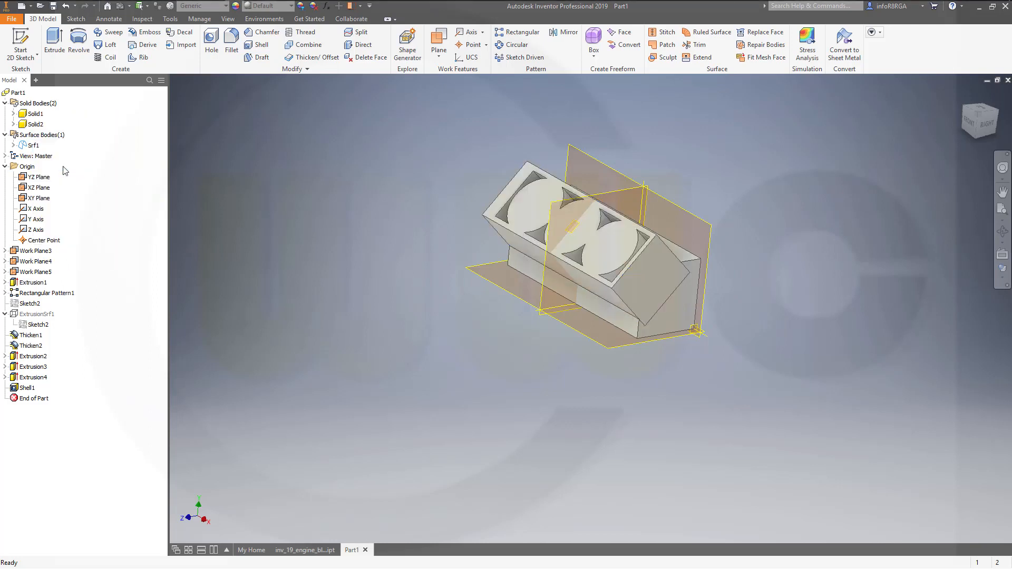
pyautogui.keyDown('shift'); pyautogui.moveTo(383, 243); pyautogui.dragTo(530, 186, button='middle'); pyautogui.keyUp('shift')
pyautogui.scroll(-5, 530, 180)
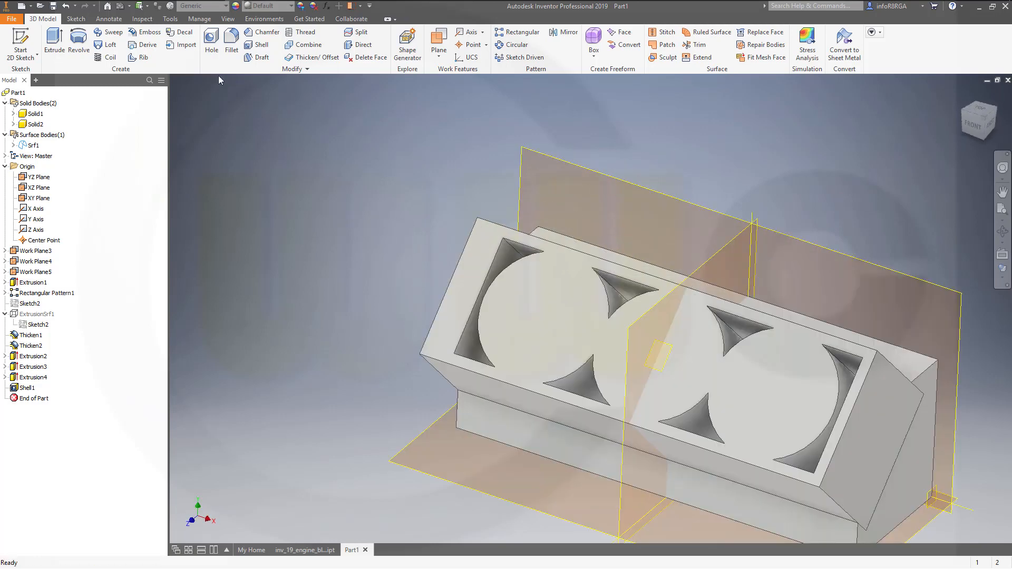
pyautogui.click(306, 44)
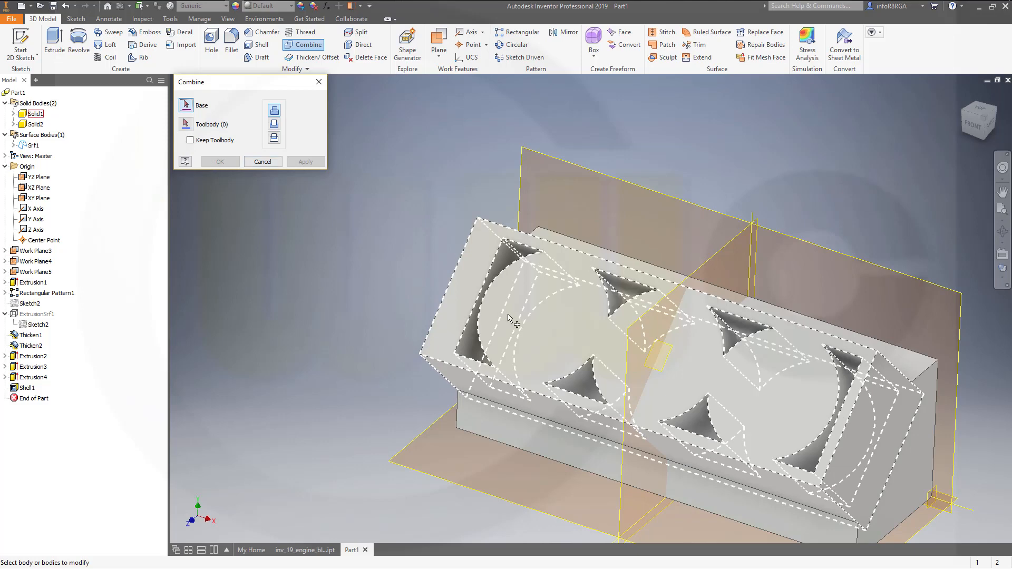
pyautogui.click(546, 442)
pyautogui.click(538, 362)
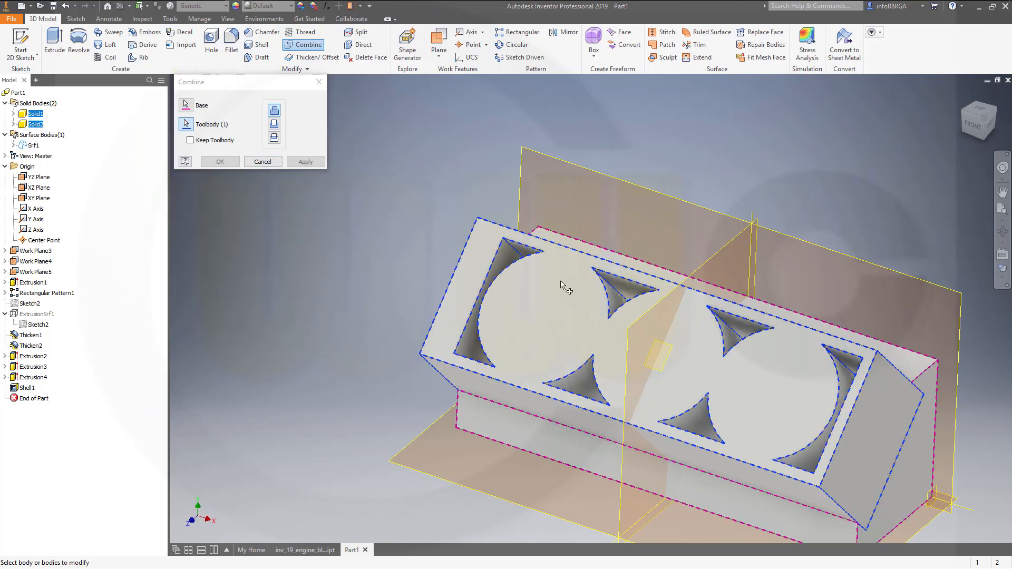
pyautogui.click(221, 162)
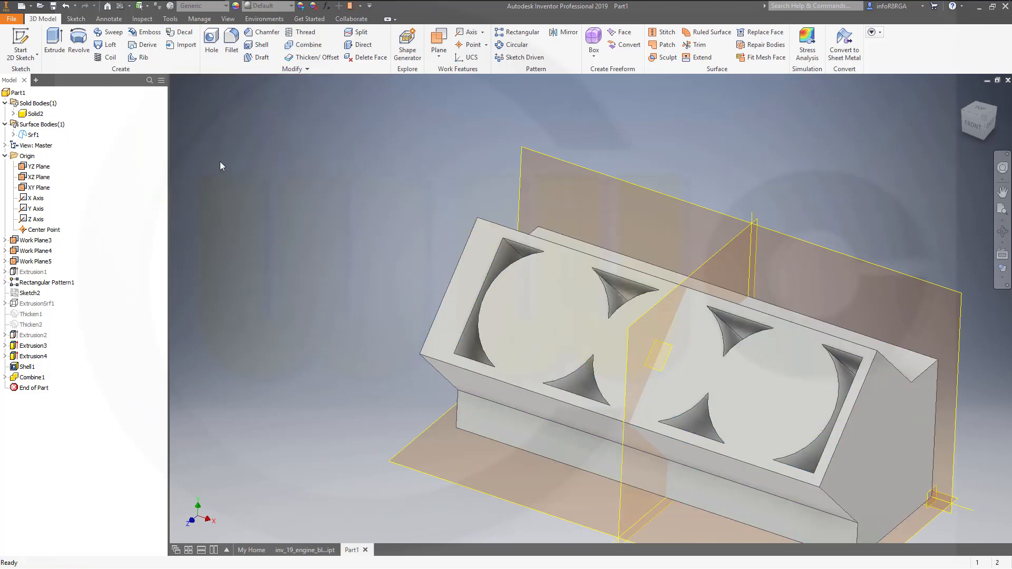
pyautogui.keyDown('shift'); pyautogui.moveTo(413, 226); pyautogui.dragTo(416, 199, button='middle'); pyautogui.keyUp('shift')
pyautogui.keyDown('shift'); pyautogui.moveTo(433, 235); pyautogui.dragTo(435, 257, button='middle'); pyautogui.keyUp('shift')
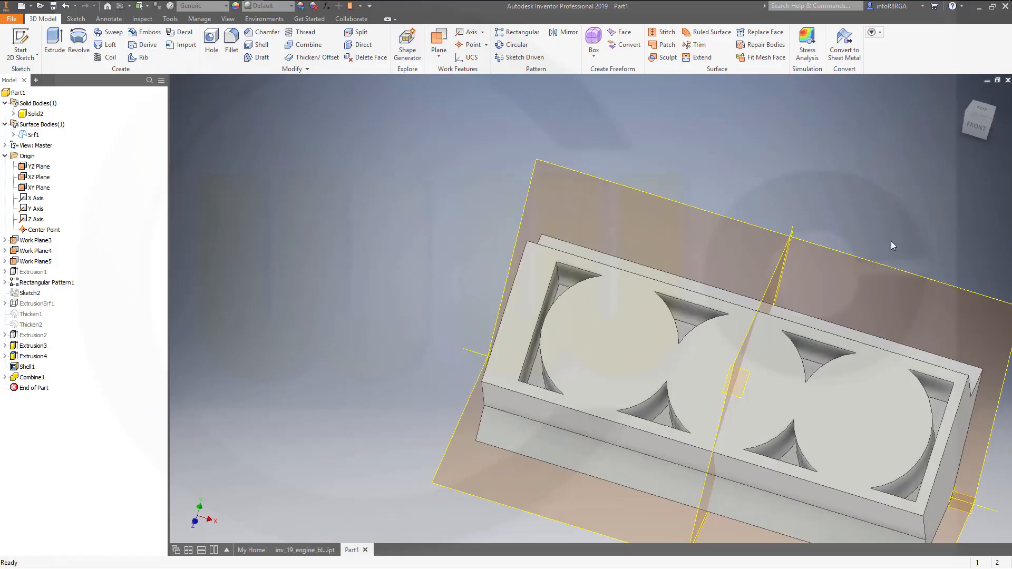
# Start a sketch on Work Plane3 and draw a 25 mm diameter circle beyond the upper-left end of the housing.
pyautogui.moveTo(891, 242); pyautogui.dragTo(802, 206, button='middle')
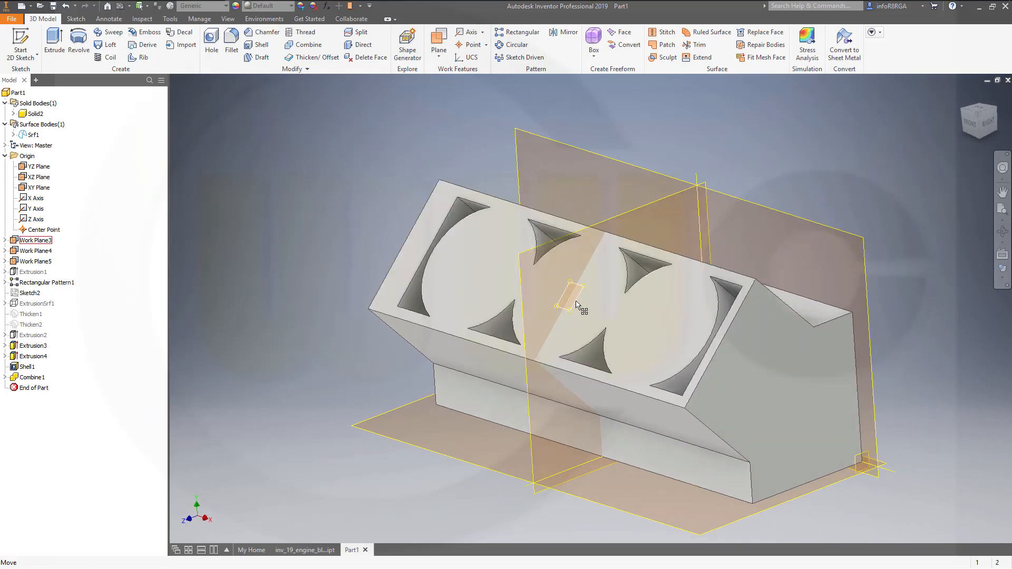
pyautogui.moveTo(793, 388)
pyautogui.keyDown('shift'); pyautogui.mouseDown(button='middle')
pyautogui.moveTo(674, 362)
pyautogui.moveTo(690, 369)
pyautogui.mouseUp(button='middle'); pyautogui.keyUp('shift')
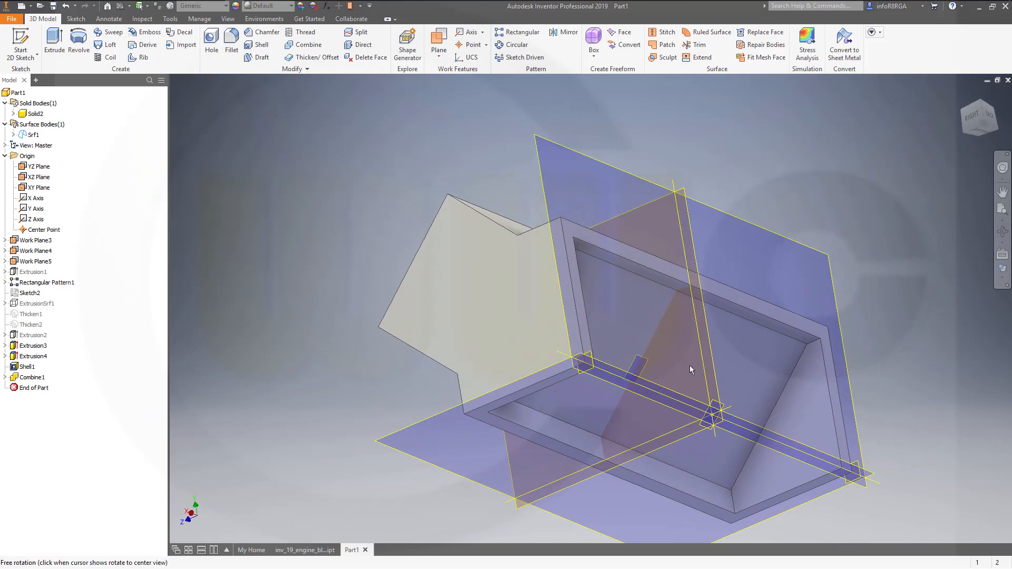
pyautogui.keyDown('shift'); pyautogui.moveTo(425, 302); pyautogui.dragTo(617, 306, button='middle'); pyautogui.keyUp('shift')
pyautogui.click(609, 296)
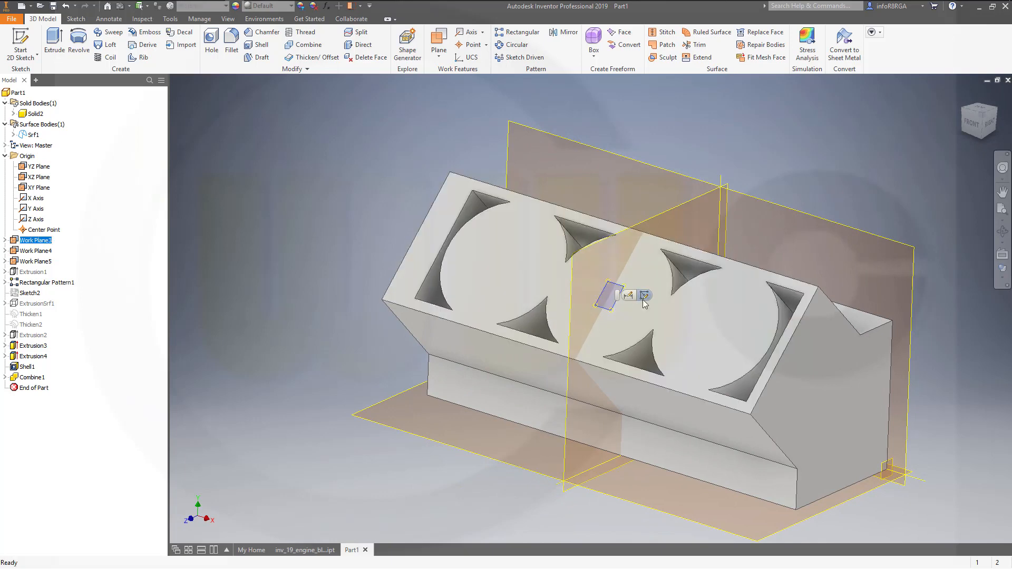
pyautogui.press('s')
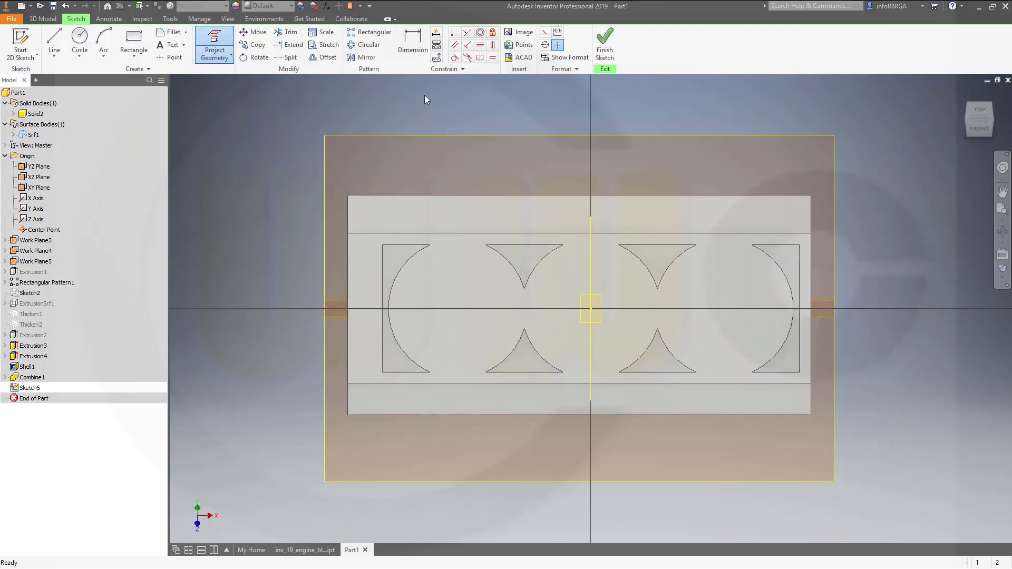
pyautogui.click(72, 39)
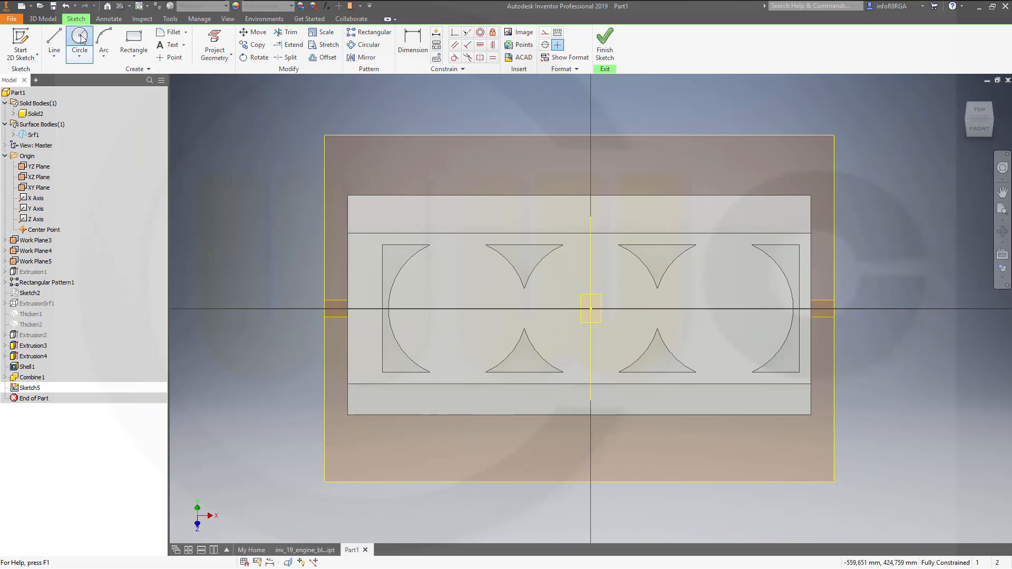
pyautogui.click(263, 230)
pyautogui.write('25')
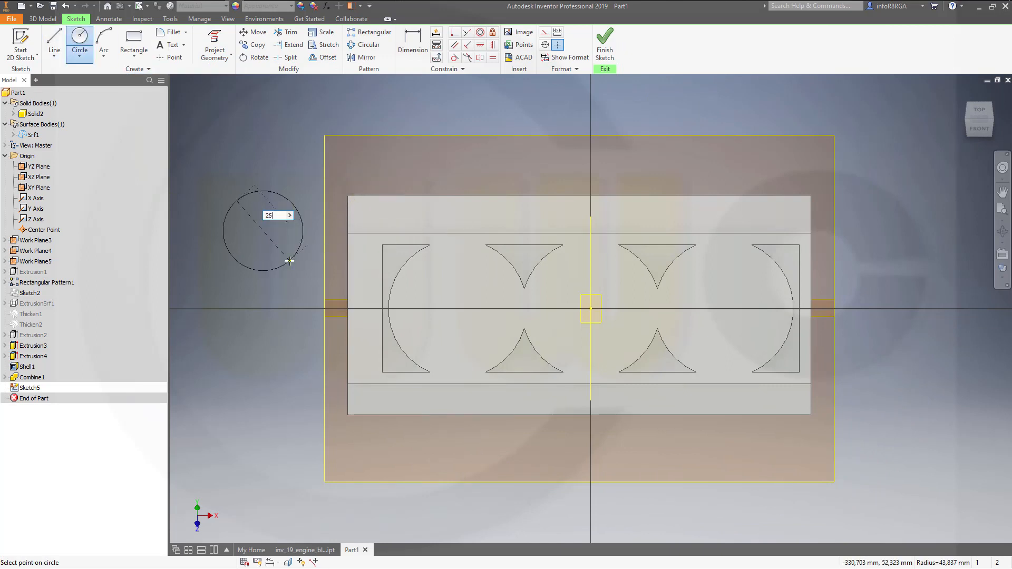
pyautogui.press('Return')
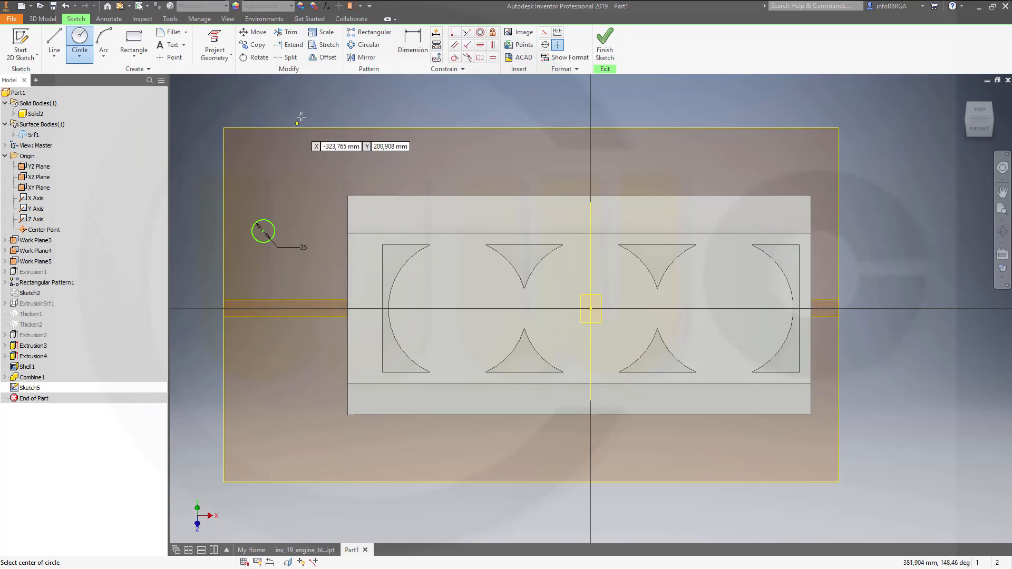
# Dimension the circle centre's vertical distance from the sketch origin as 55,9 mm.
pyautogui.click(412, 42)
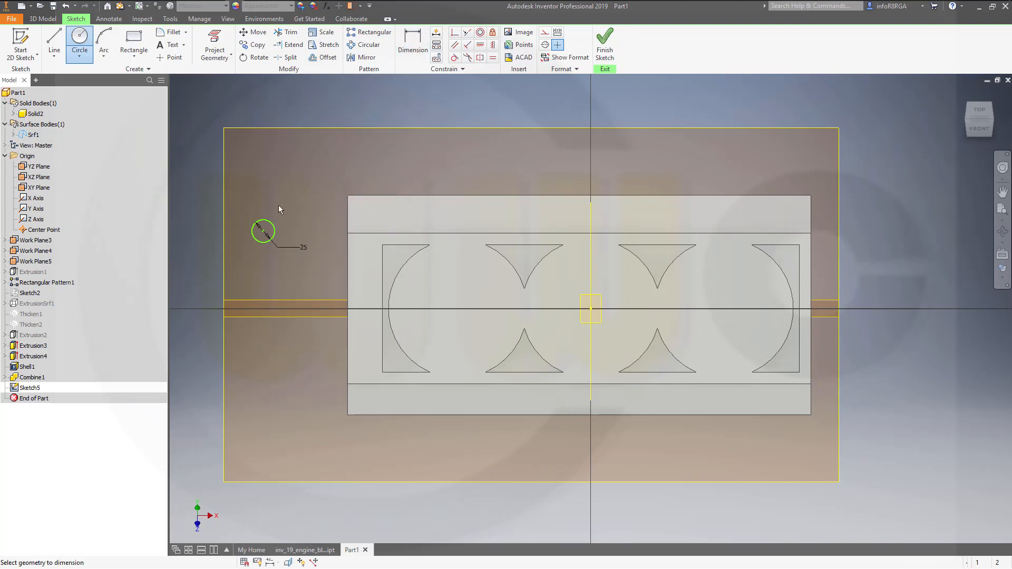
pyautogui.click(593, 312)
pyautogui.click(263, 231)
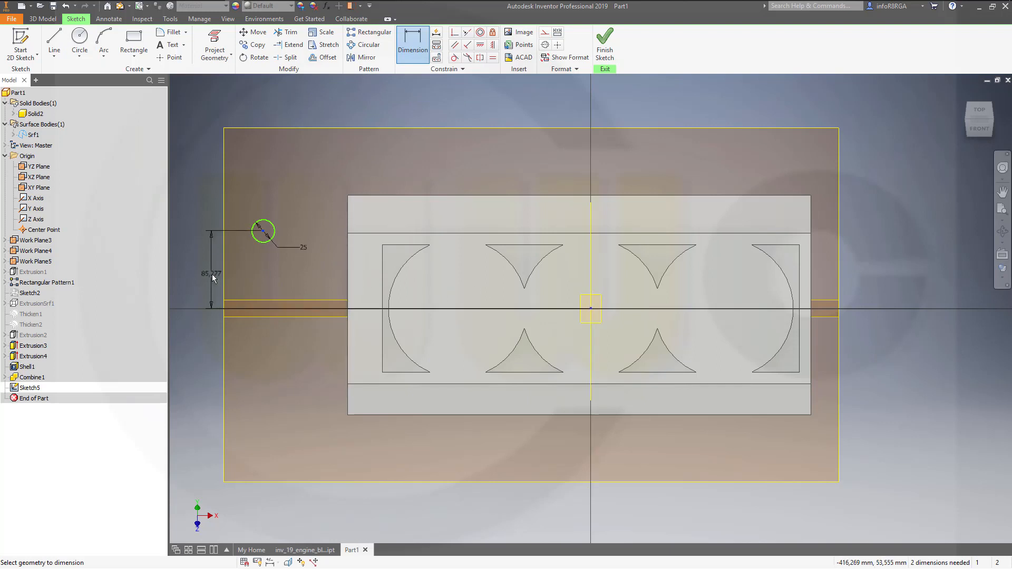
pyautogui.click(212, 274)
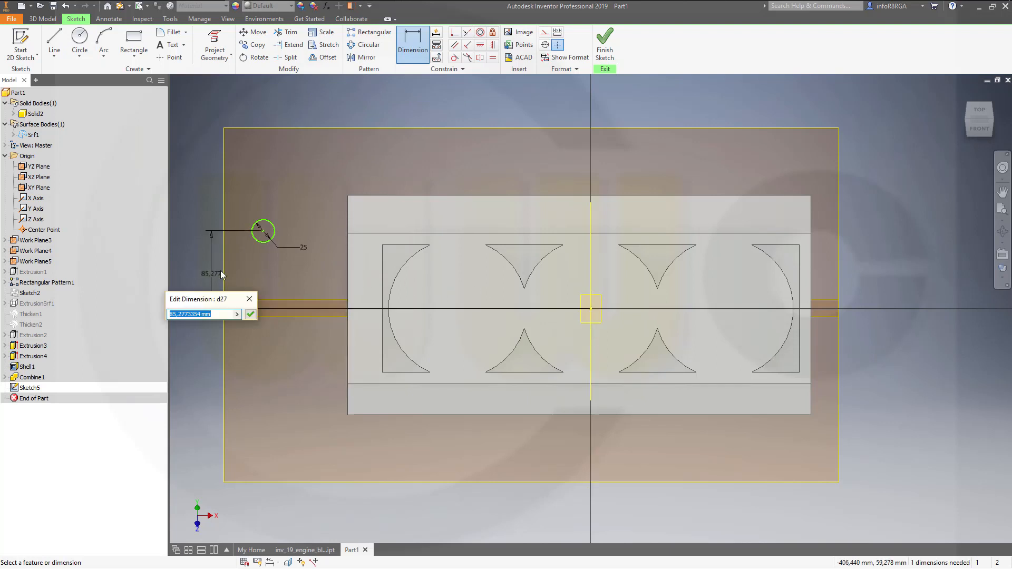
pyautogui.write('55,9')
pyautogui.press('Return')
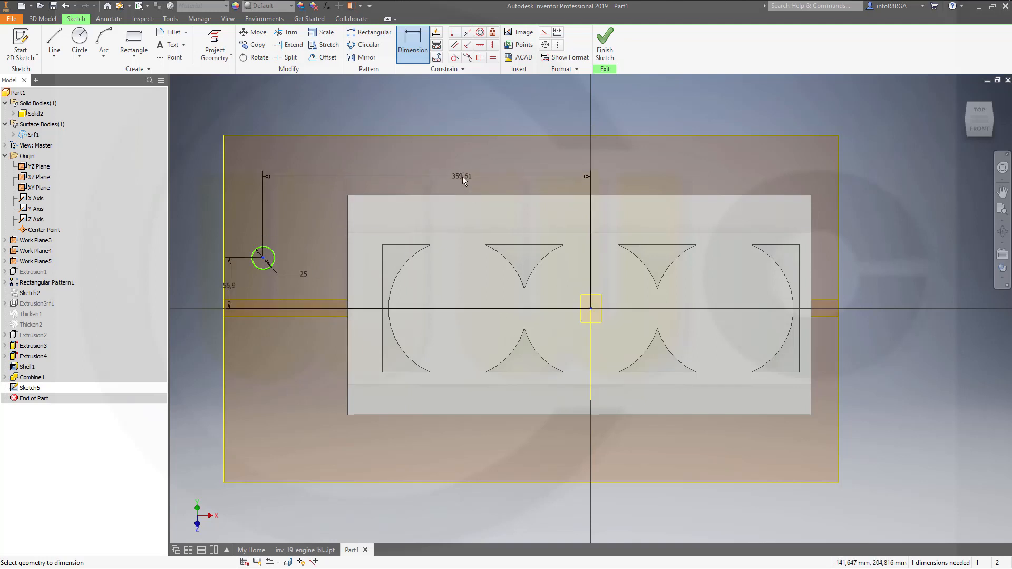
# Dimension the circle centre's horizontal distance from the sketch origin as 231,7-12,7 mm and finish the sketch.
pyautogui.click(462, 177)
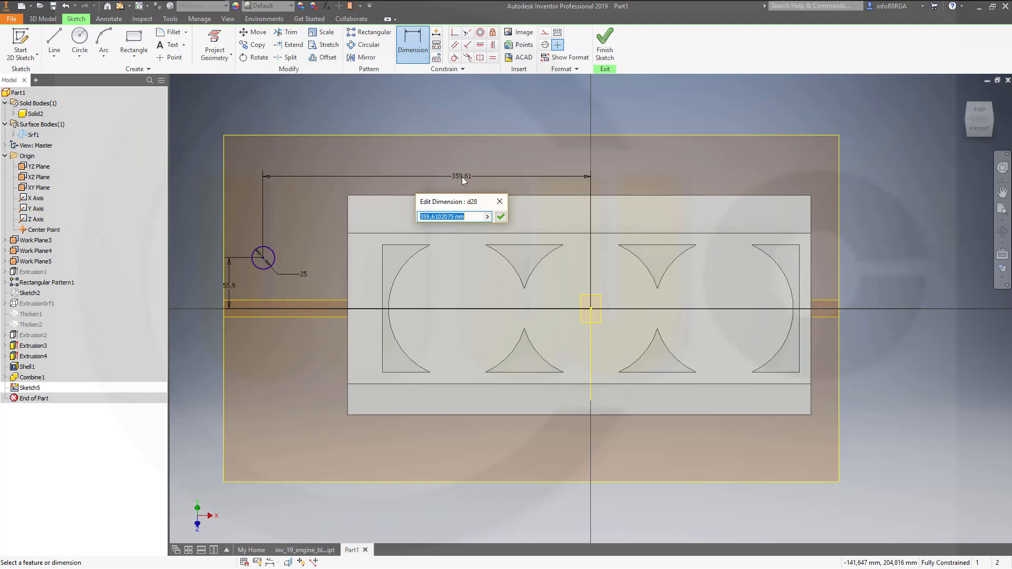
pyautogui.write('231,7')
pyautogui.press('Return')
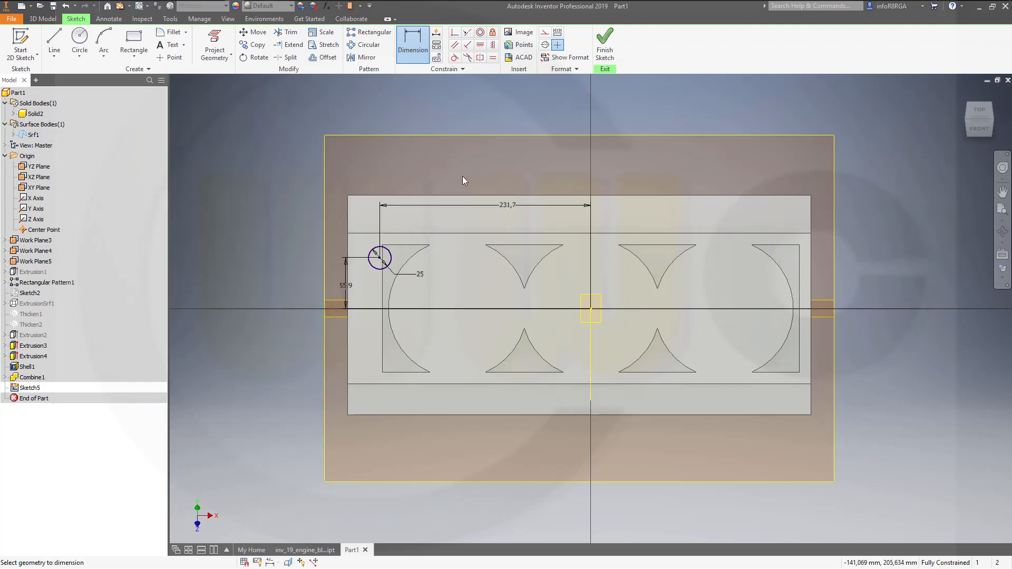
pyautogui.doubleClick(508, 207)
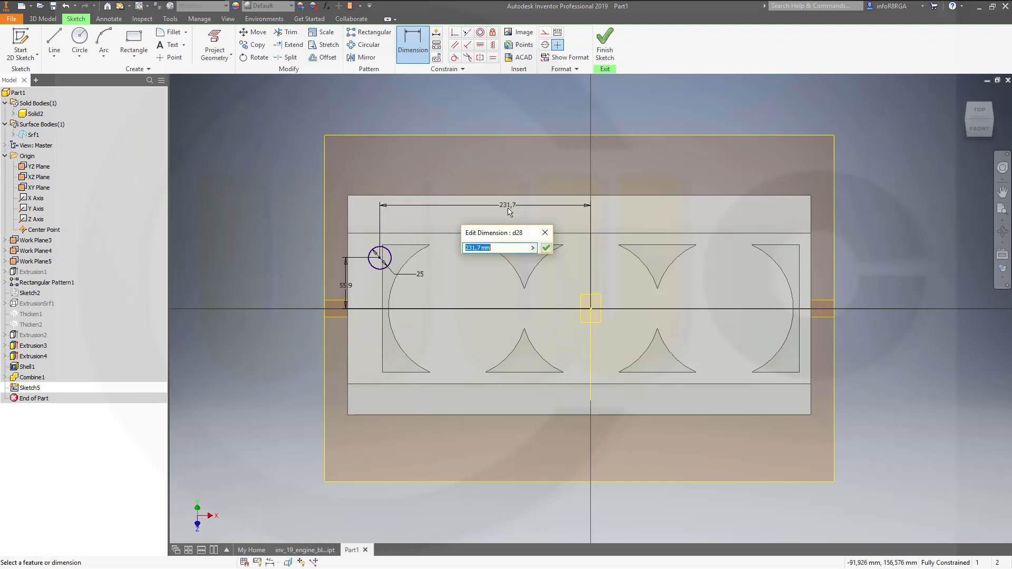
pyautogui.click(501, 248)
pyautogui.press('BackSpace')
pyautogui.write('-12,7')
pyautogui.press('Return')
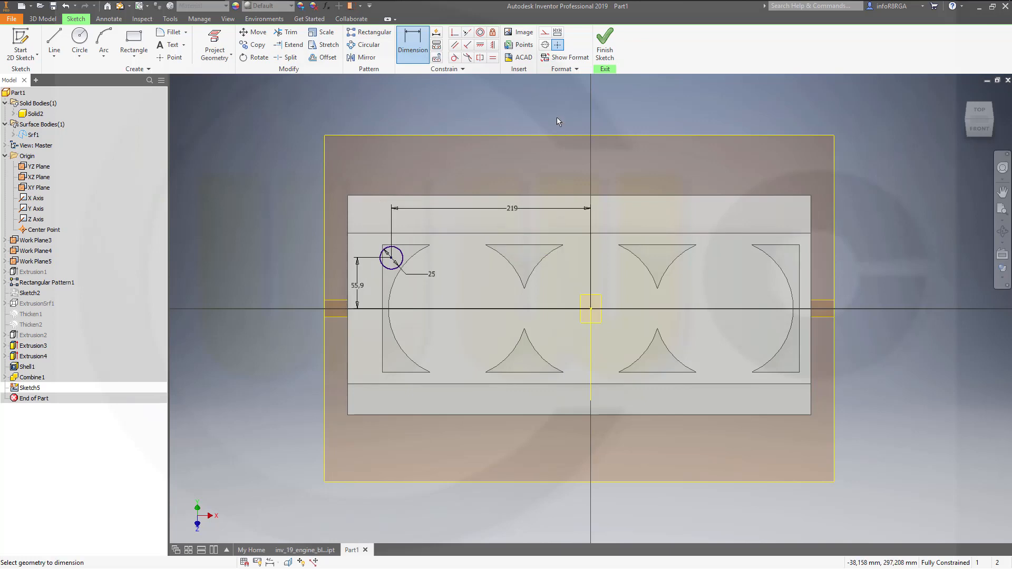
pyautogui.click(605, 43)
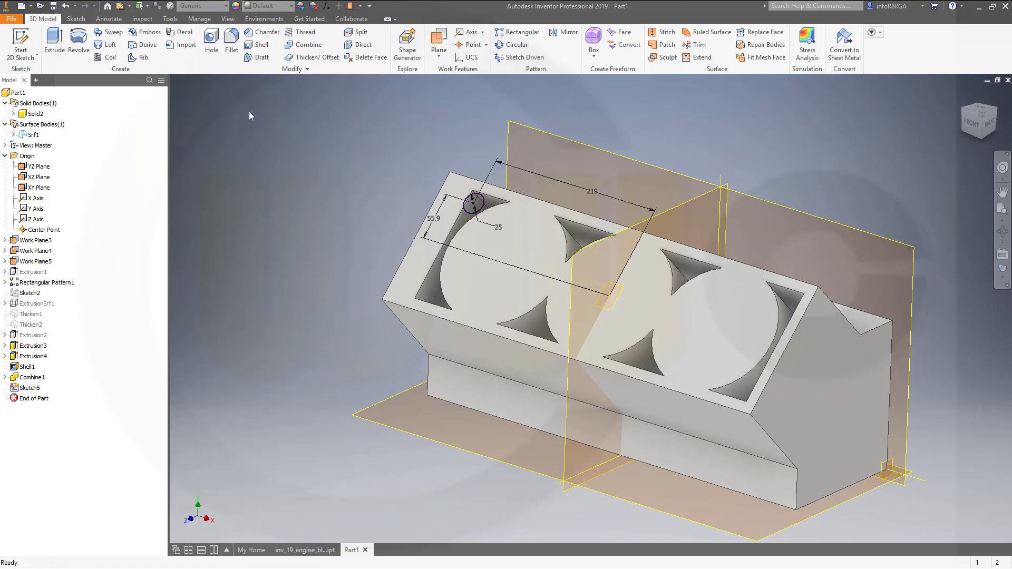
# Extrude the 25 mm circle as a join up to the parallel inclined plane inside the crankcase opening.
pyautogui.click(54, 42)
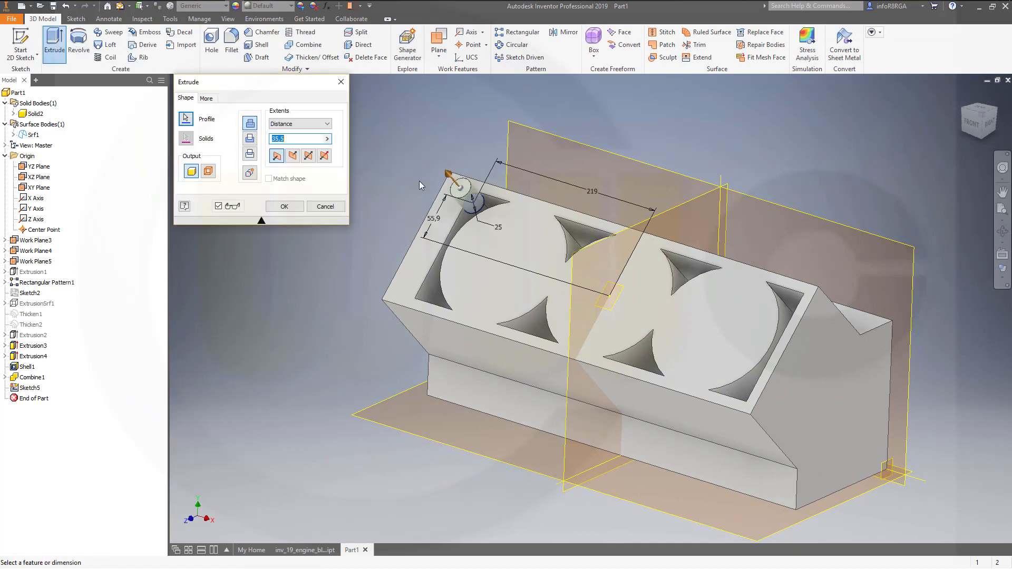
pyautogui.click(293, 155)
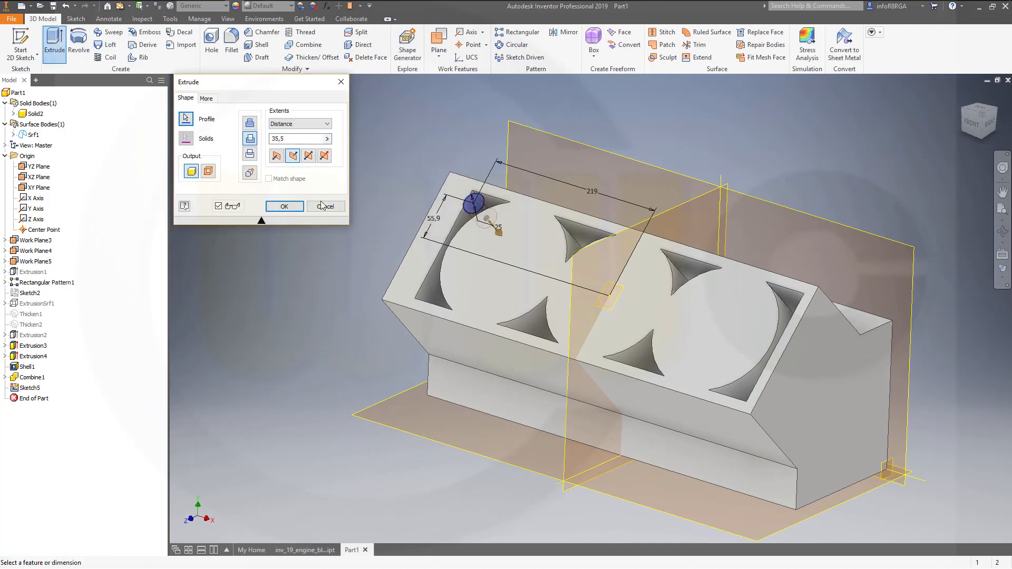
pyautogui.keyDown('shift'); pyautogui.moveTo(330, 249); pyautogui.dragTo(211, 249, button='middle'); pyautogui.keyUp('shift')
pyautogui.click(327, 123)
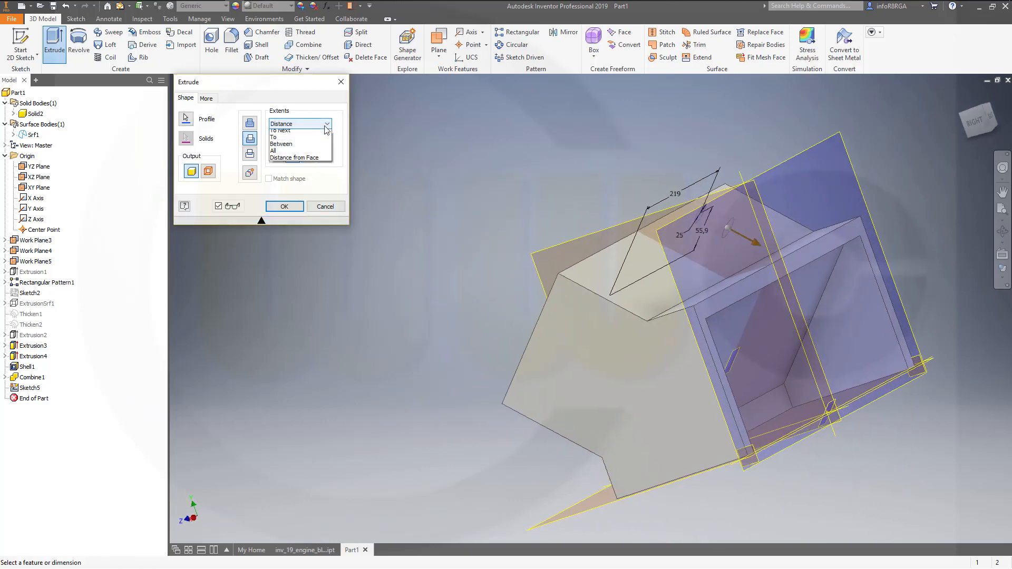
pyautogui.click(285, 146)
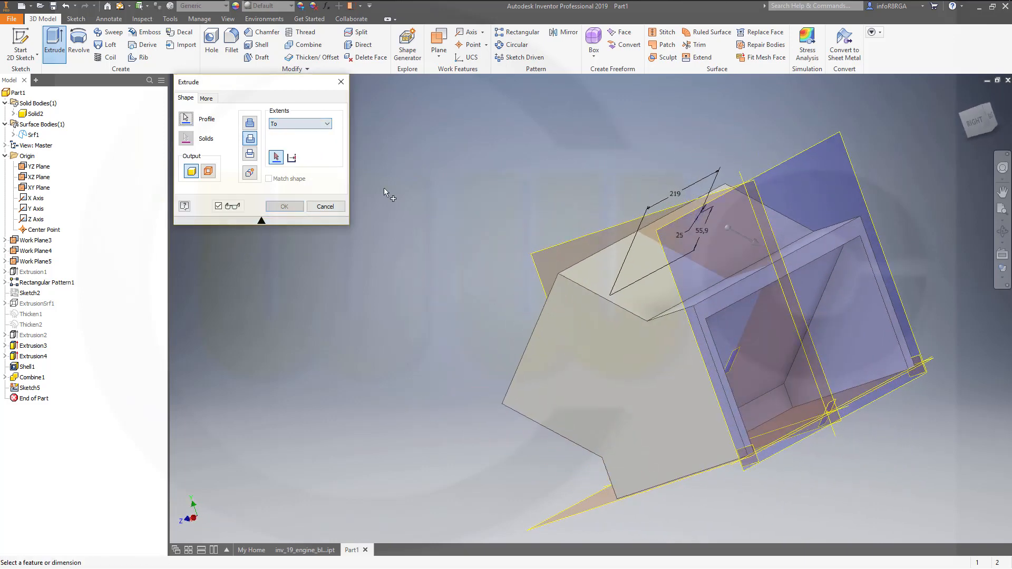
pyautogui.click(737, 347)
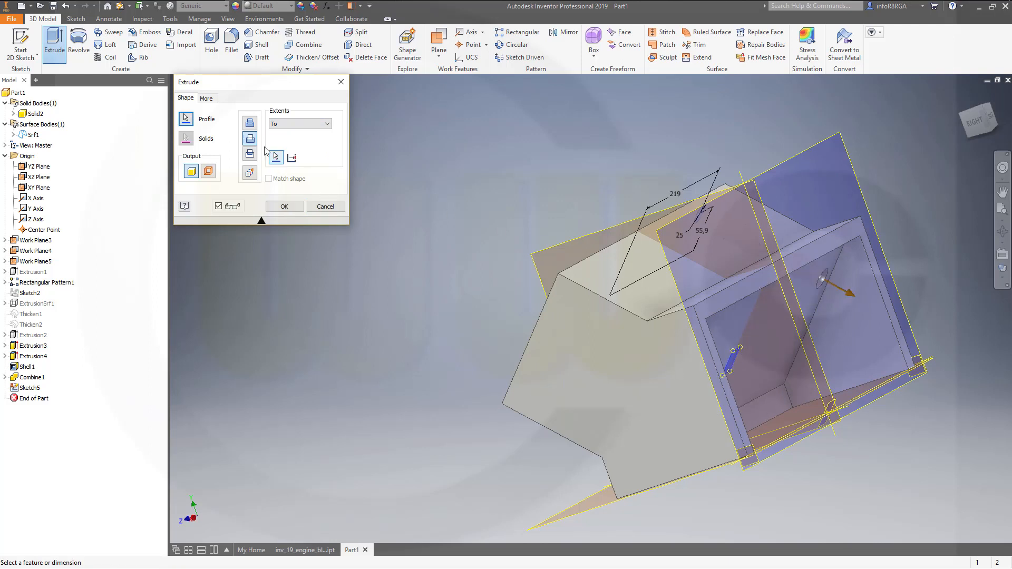
pyautogui.click(251, 125)
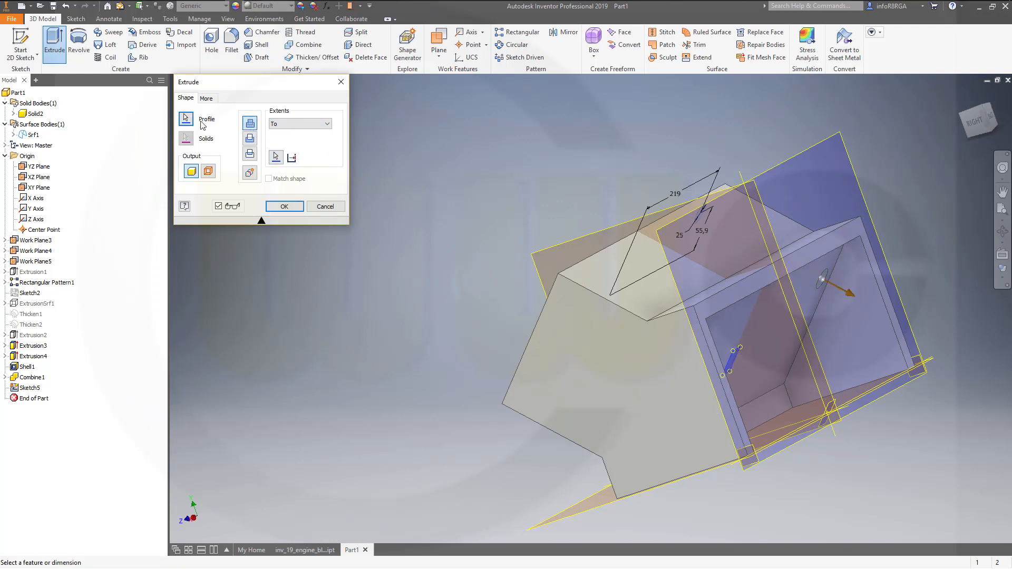
pyautogui.click(284, 206)
# Set up a rectangular pattern of the extruded 25 mm boss along the X Axis with 4 occurrences spaced 146 mm apart.
pyautogui.keyDown('shift'); pyautogui.moveTo(421, 275); pyautogui.dragTo(562, 300, button='middle'); pyautogui.keyUp('shift')
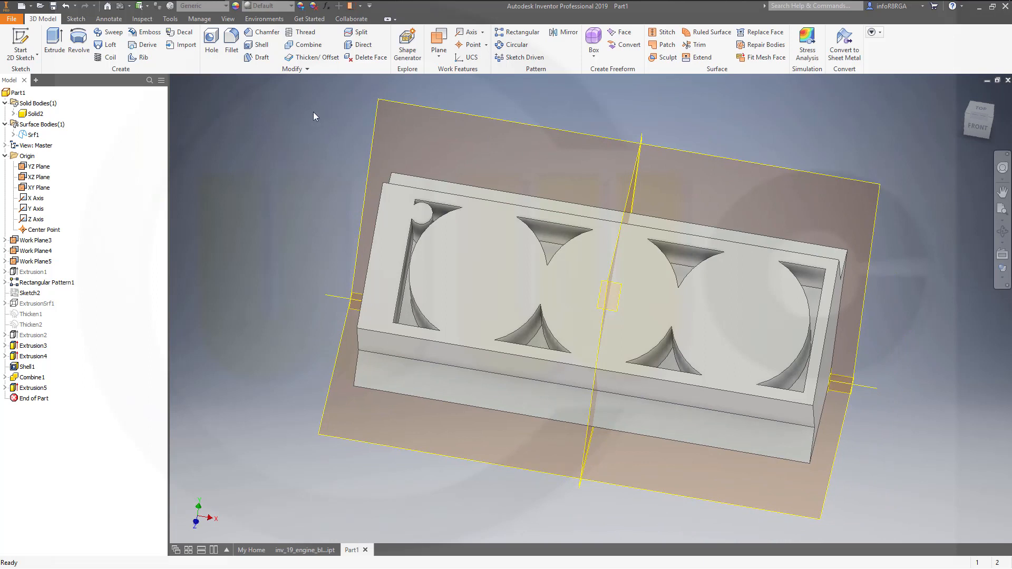
pyautogui.click(515, 35)
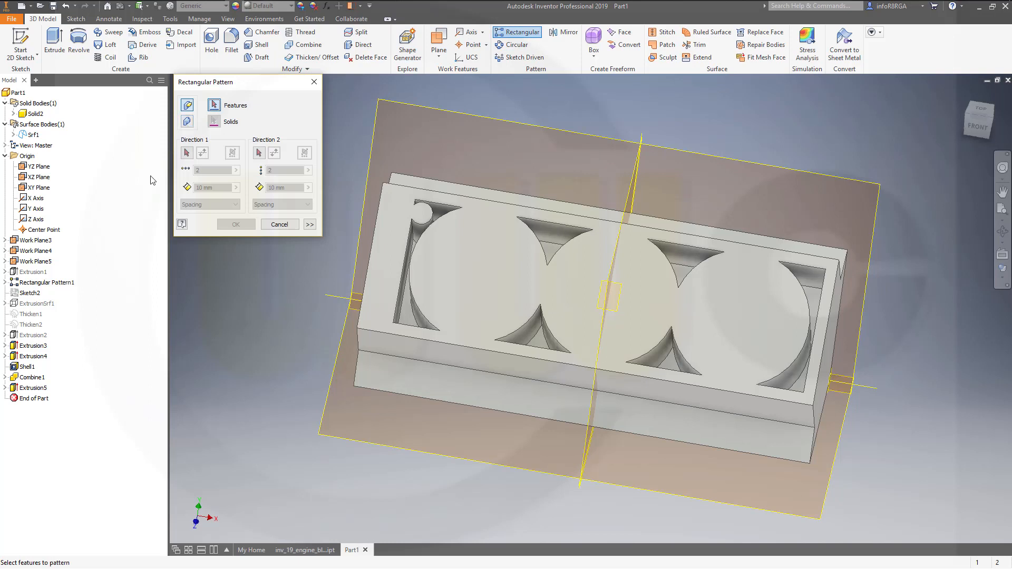
pyautogui.click(33, 388)
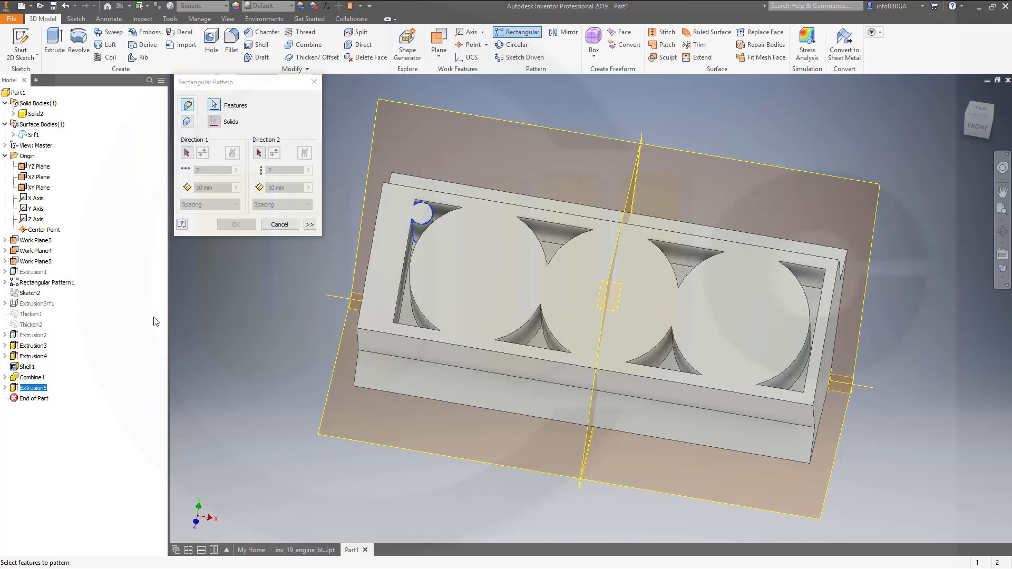
pyautogui.click(187, 153)
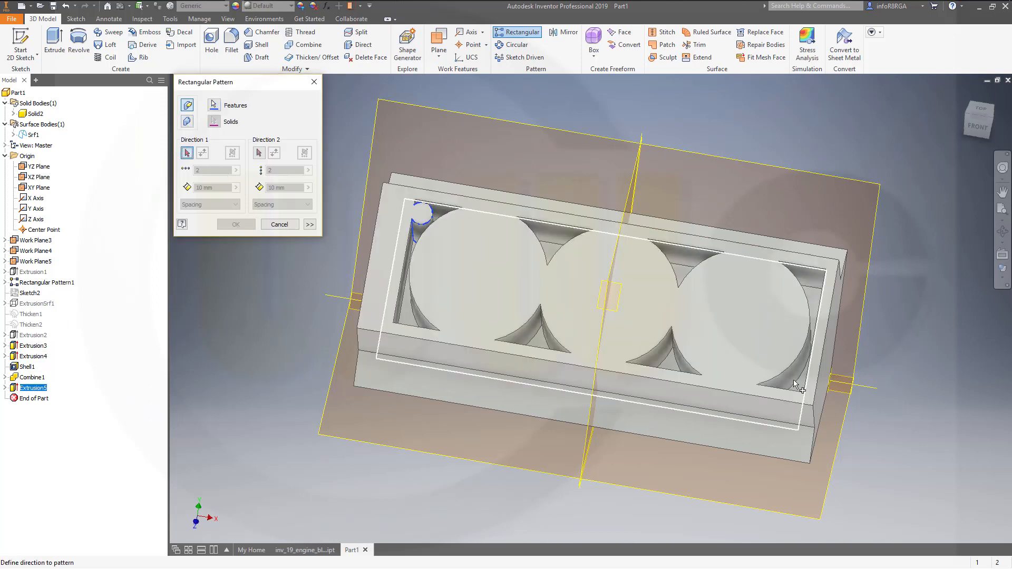
pyautogui.click(866, 387)
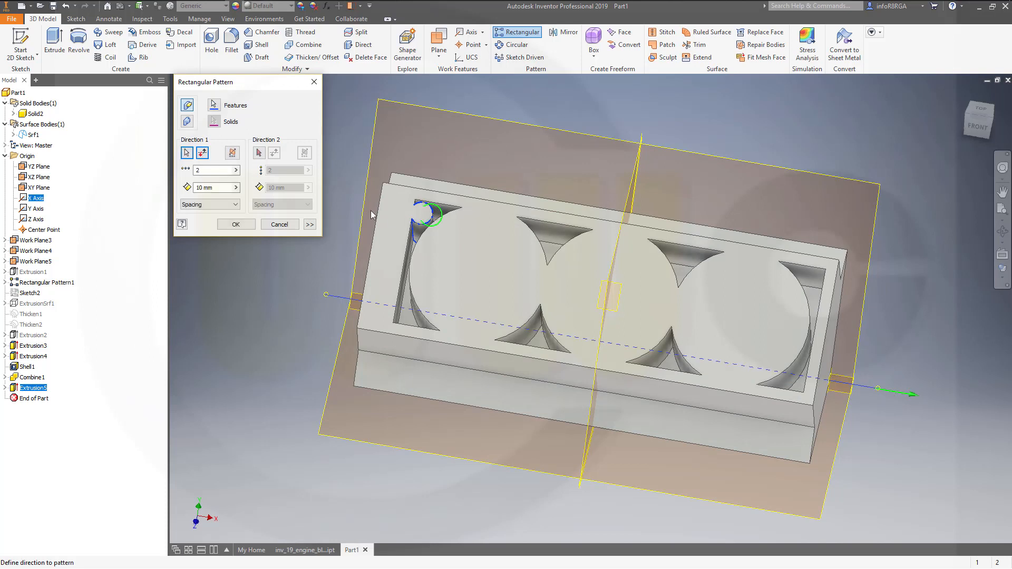
pyautogui.click(210, 170)
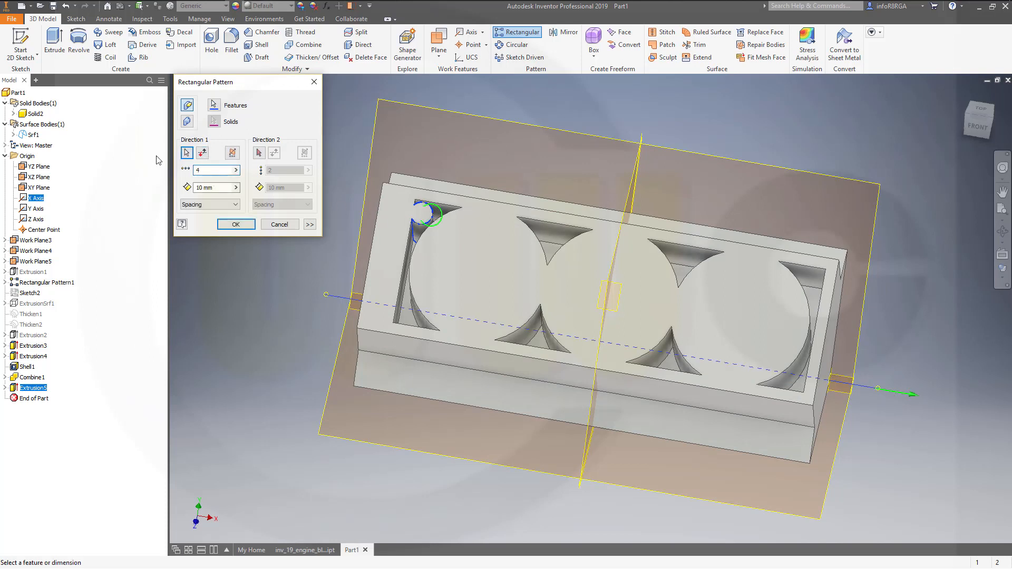
pyautogui.press('Tab')
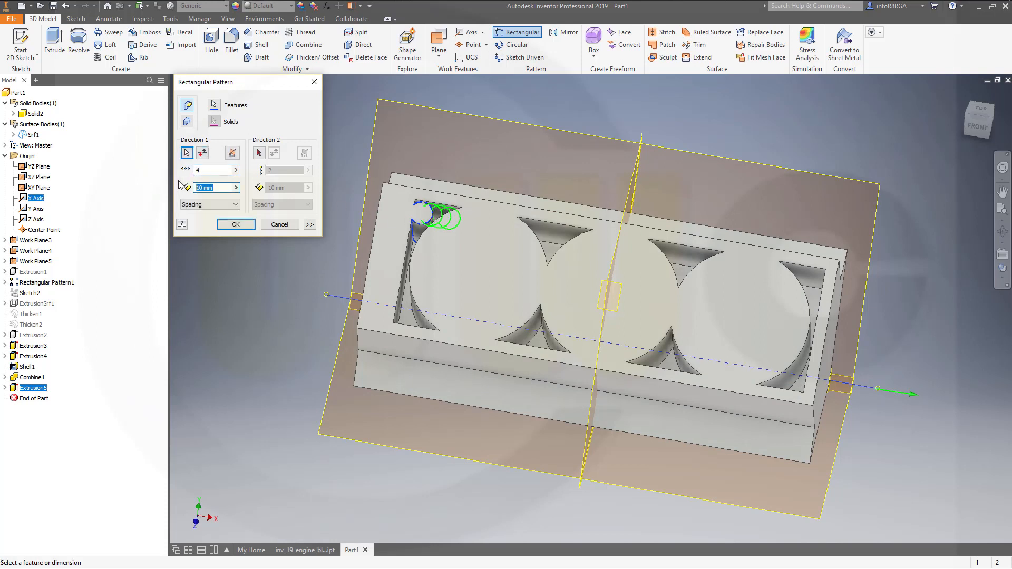
pyautogui.write('146')
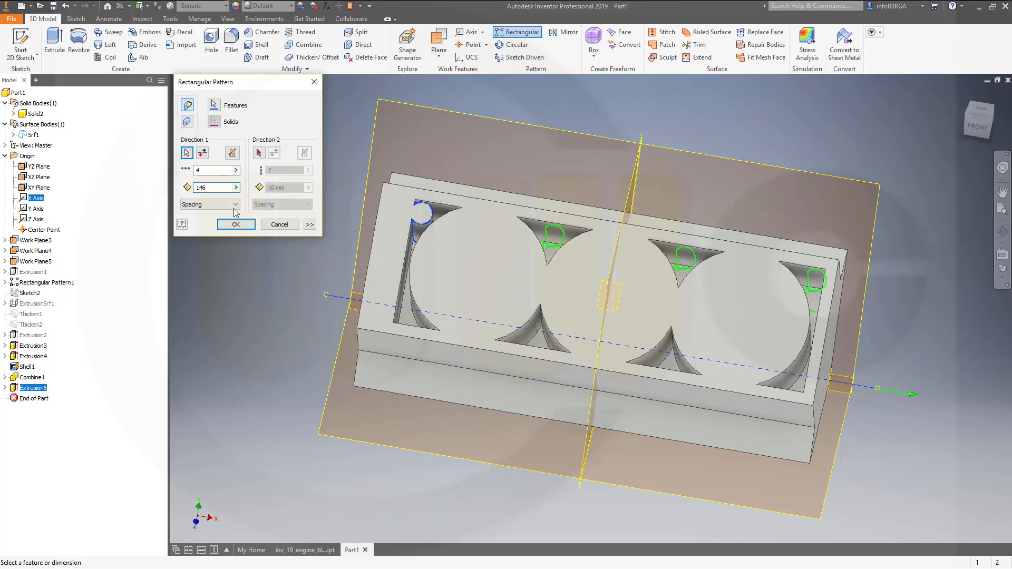
# Add the housing's inclined end edge as the second pattern direction, with 2 occurrences at 111 mm spacing, and create the pattern.
pyautogui.click(258, 152)
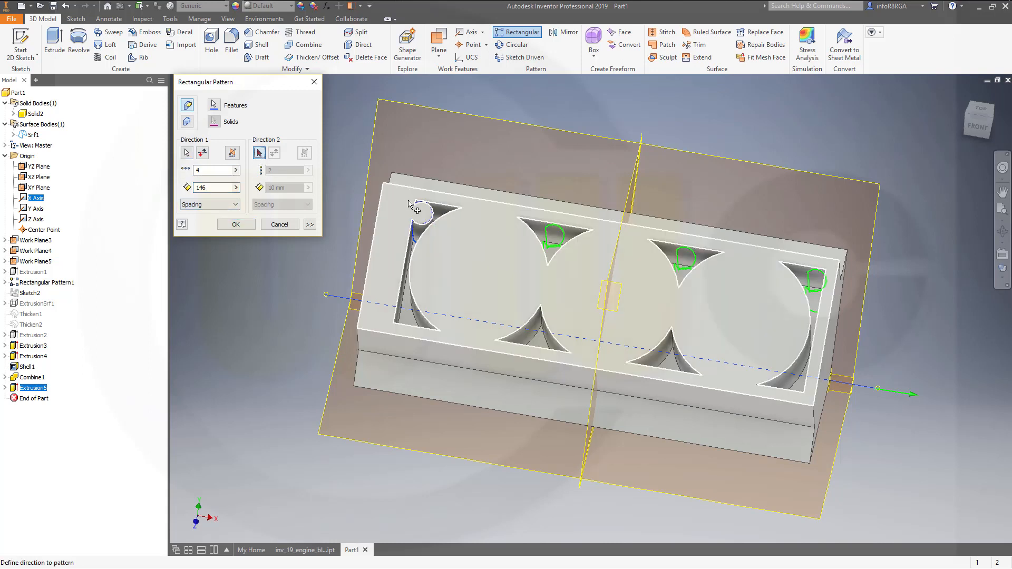
pyautogui.keyDown('shift'); pyautogui.moveTo(912, 359); pyautogui.dragTo(854, 340, button='middle'); pyautogui.keyUp('shift')
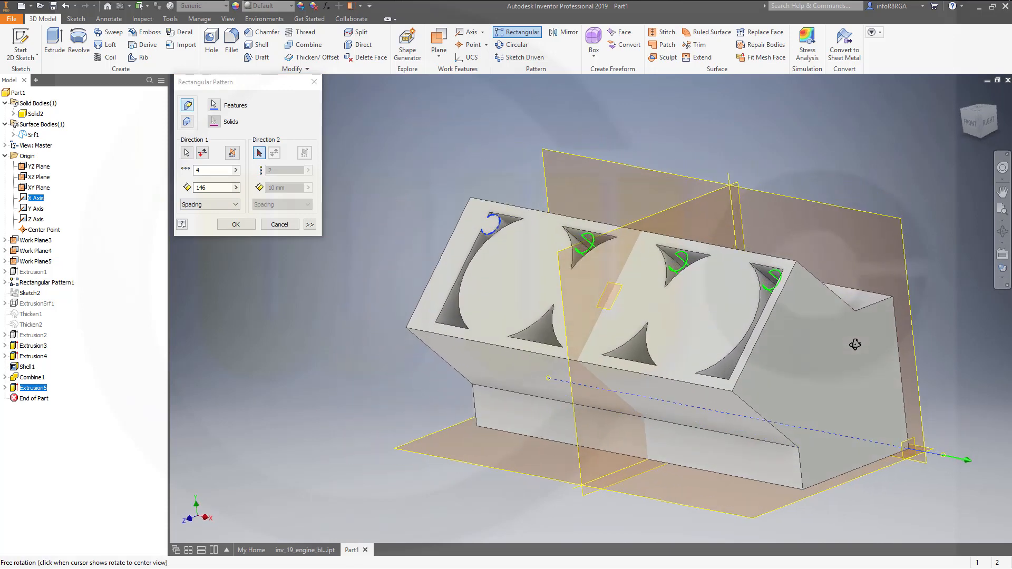
pyautogui.click(755, 359)
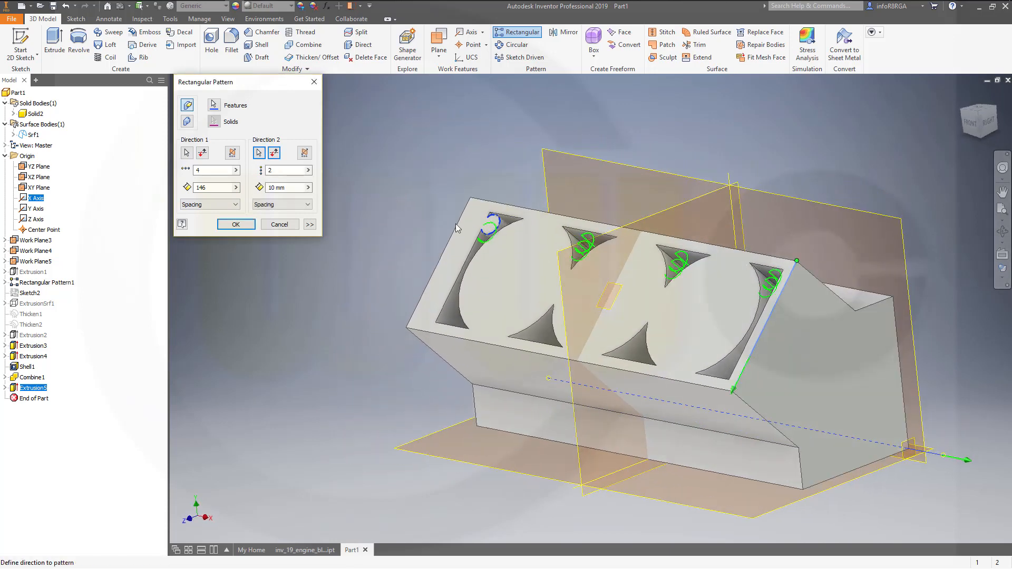
pyautogui.click(285, 188)
pyautogui.write('111,')
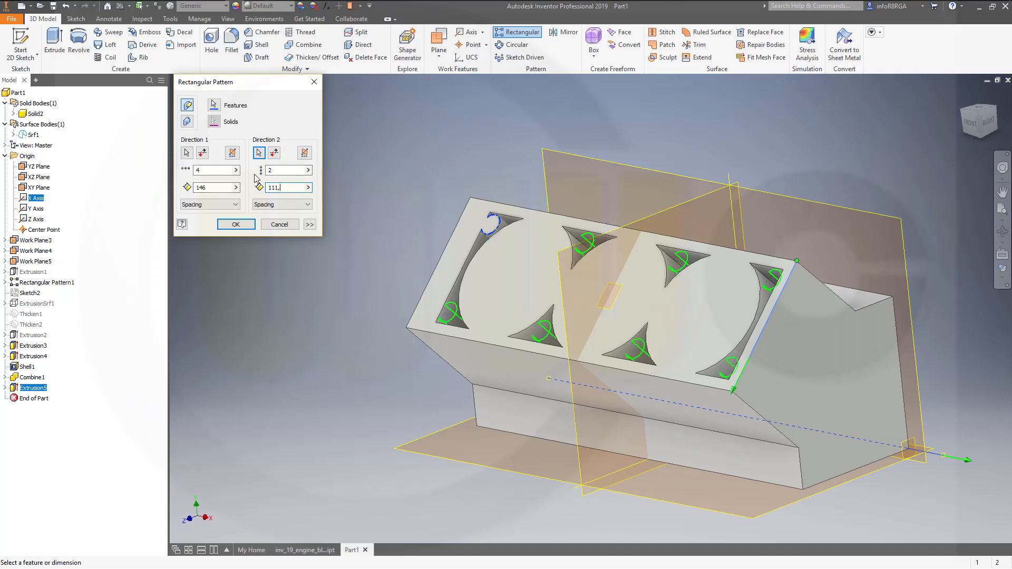
pyautogui.press('Return')
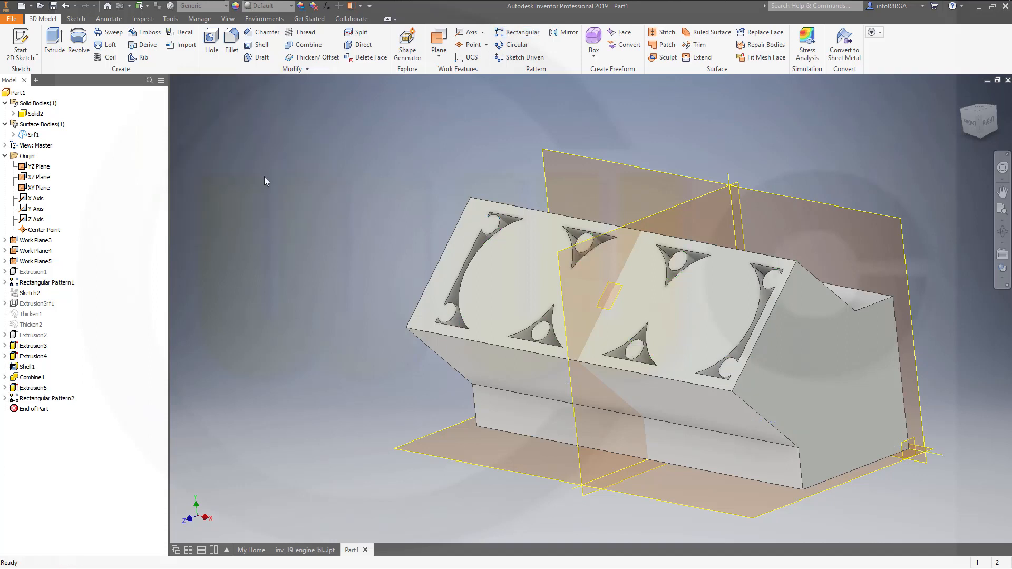
# Hide the XY, XZ and YZ origin planes around the engine block.
pyautogui.moveTo(329, 227); pyautogui.dragTo(361, 185)
pyautogui.press('Escape')
pyautogui.rightClick(514, 152)
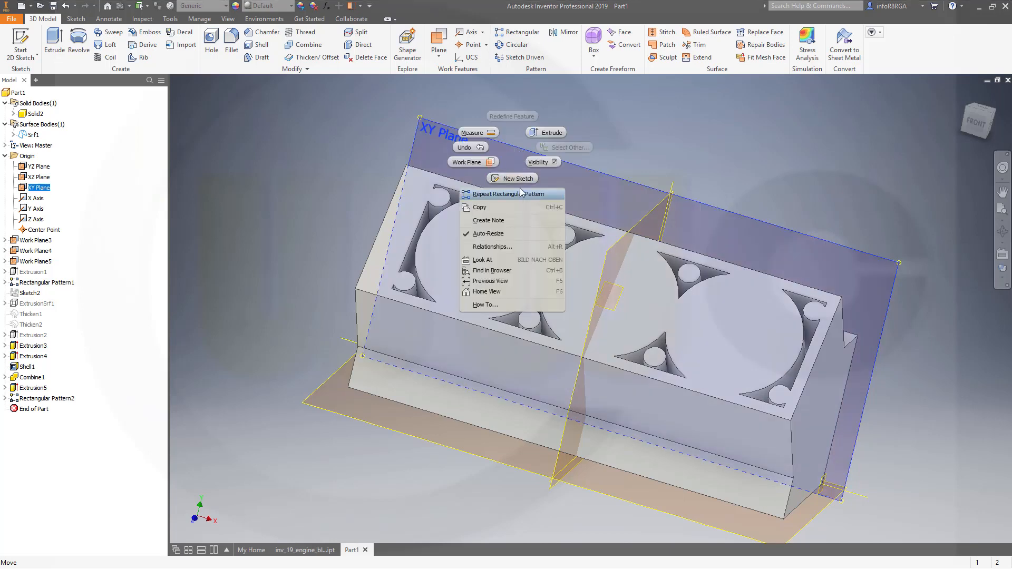
pyautogui.click(536, 163)
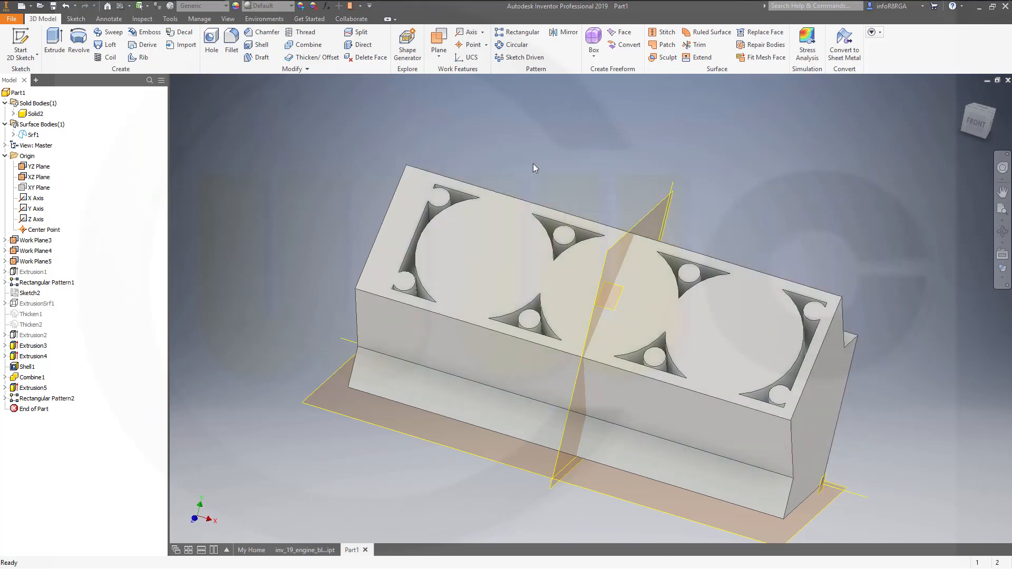
pyautogui.rightClick(341, 411)
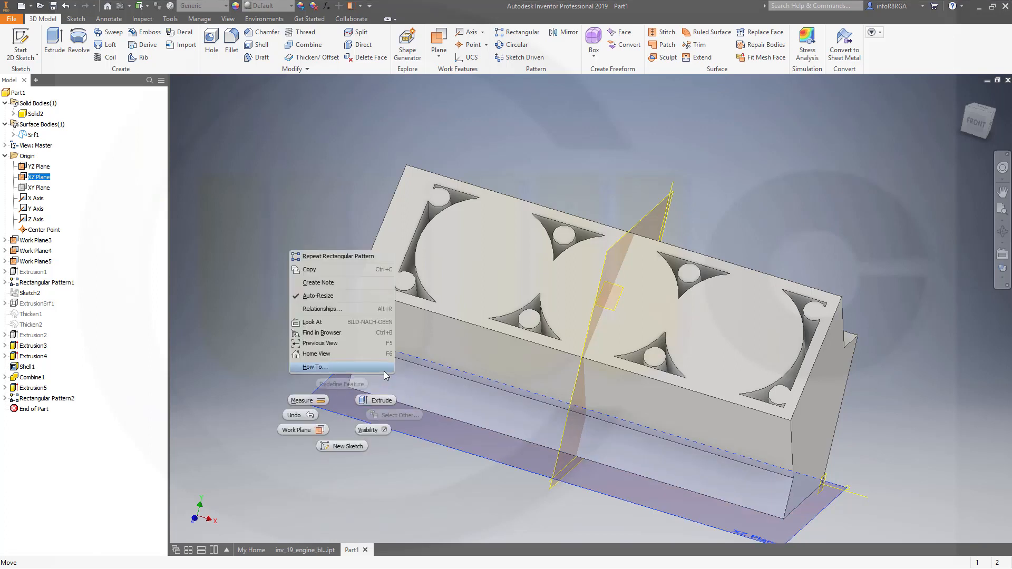
pyautogui.click(372, 430)
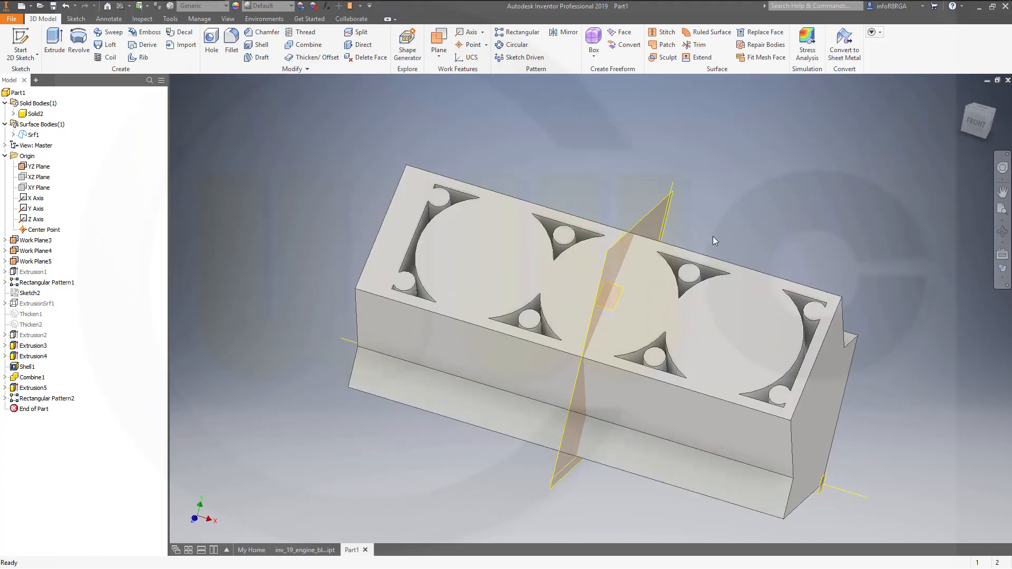
pyautogui.keyDown('shift'); pyautogui.moveTo(741, 231); pyautogui.dragTo(678, 233, button='middle'); pyautogui.keyUp('shift')
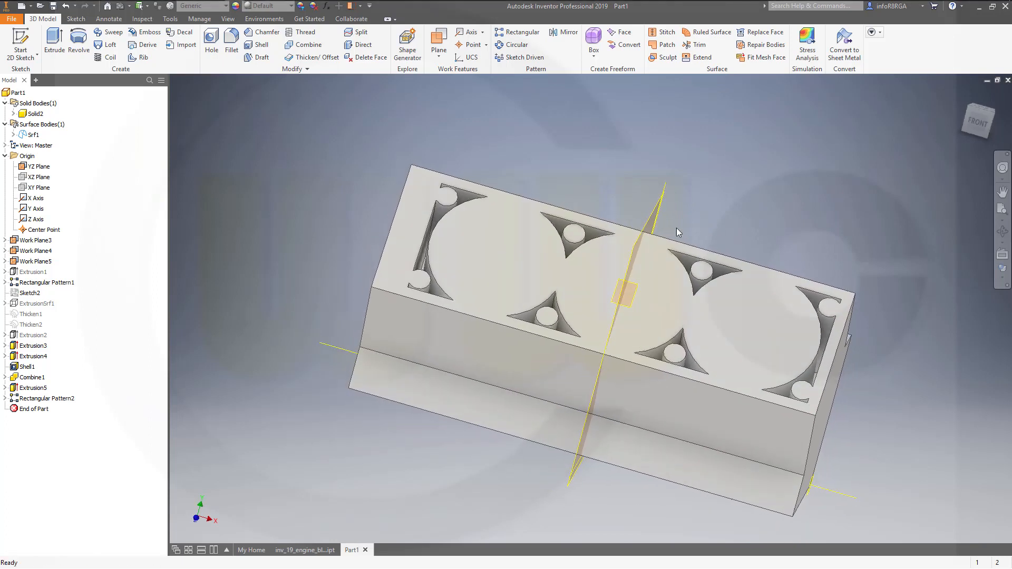
pyautogui.rightClick(645, 232)
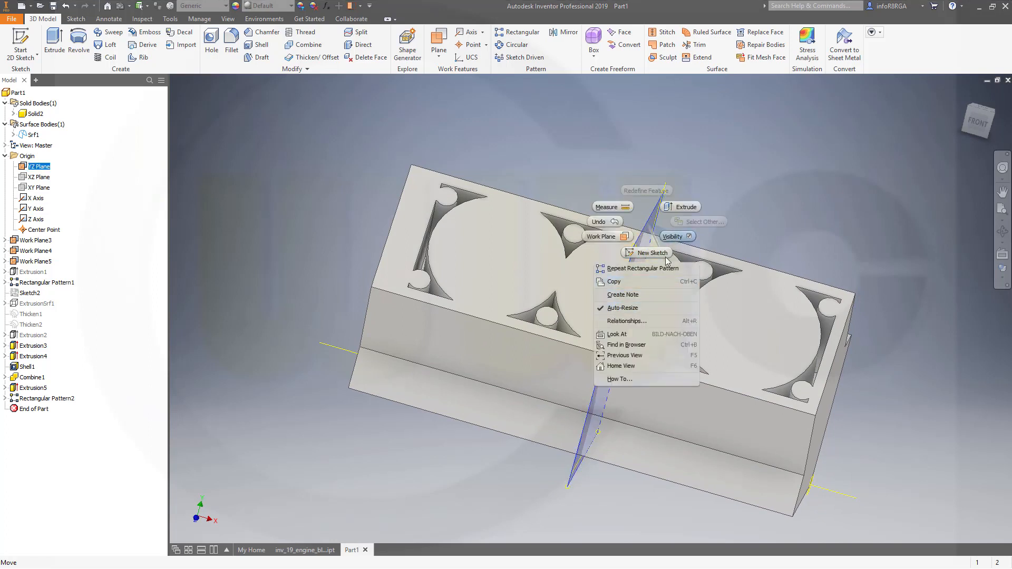
pyautogui.click(675, 238)
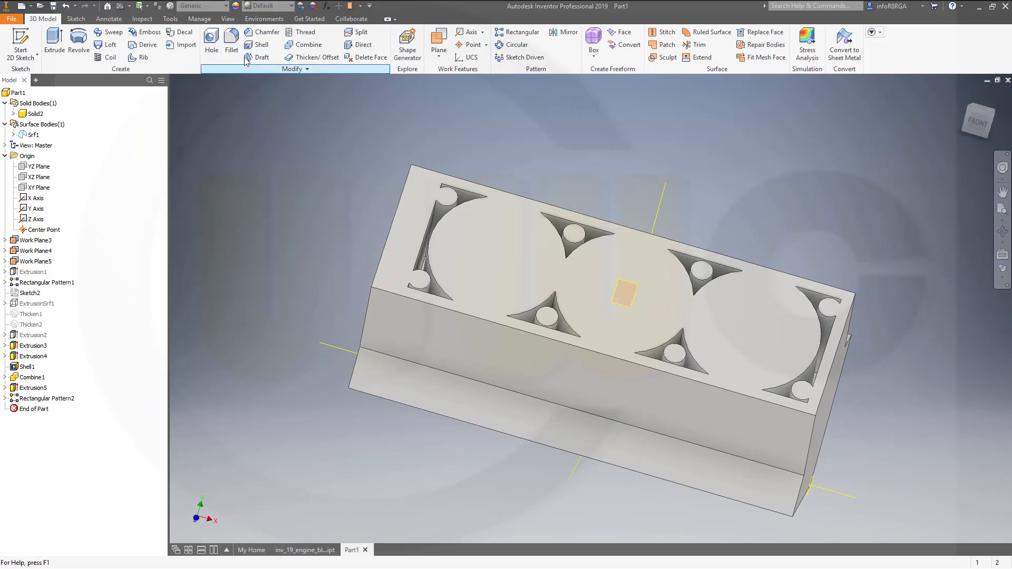
# Start a sketch on the inclined work plane of the cylinder deck and project the deck outline and all boss circles into it.
pyautogui.click(20, 45)
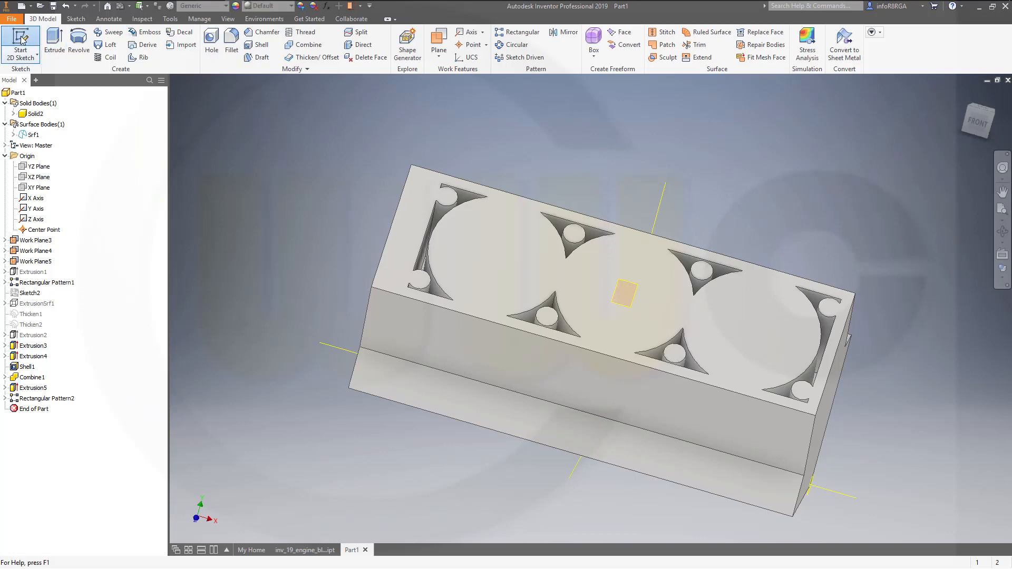
pyautogui.click(638, 293)
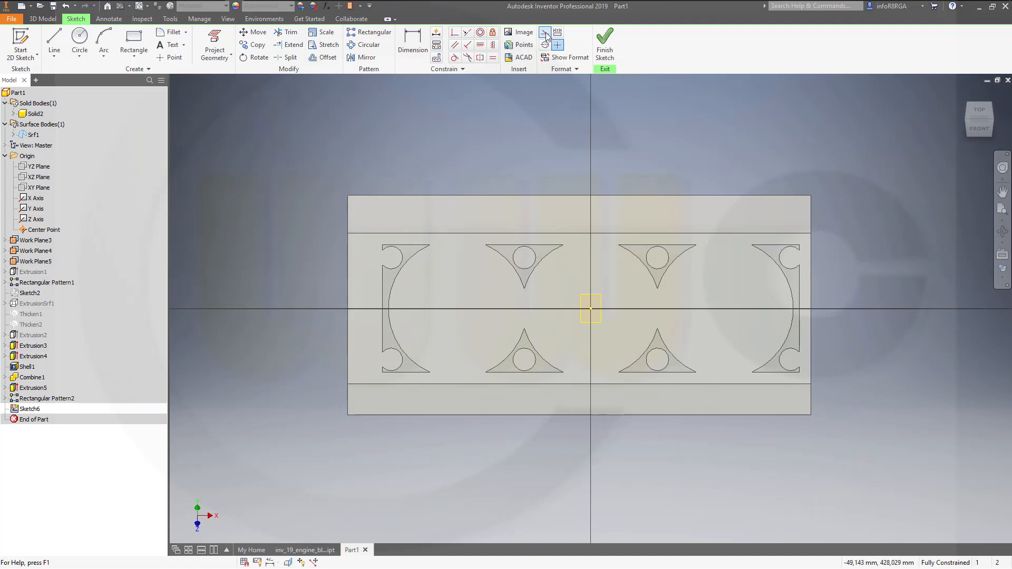
pyautogui.click(214, 40)
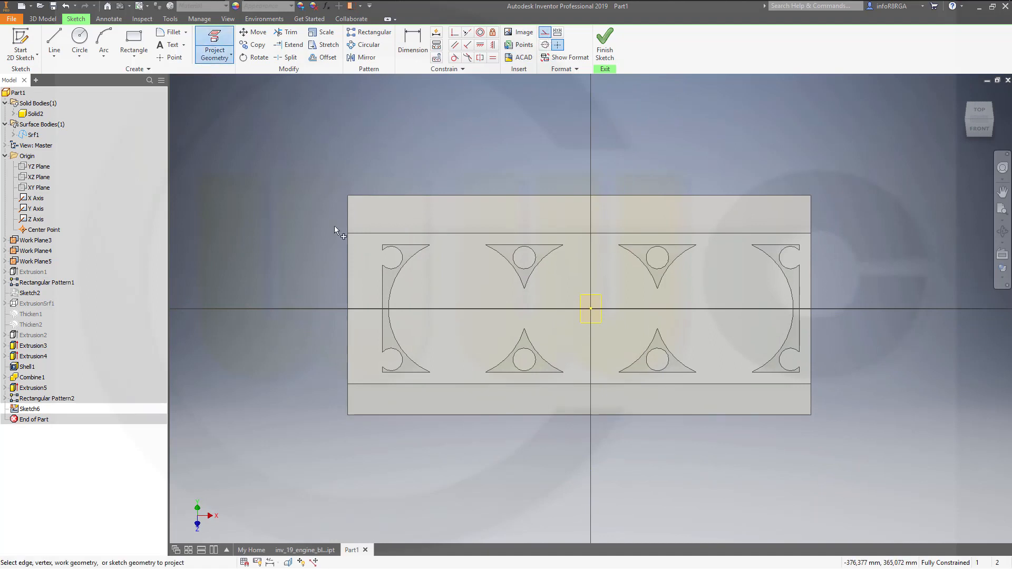
pyautogui.click(394, 261)
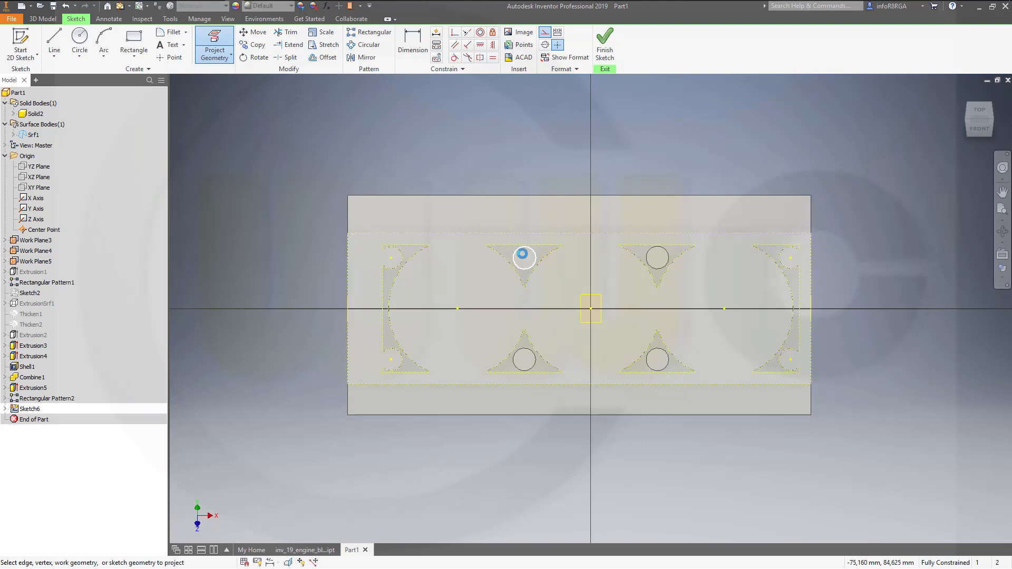
pyautogui.click(514, 259)
pyautogui.click(524, 350)
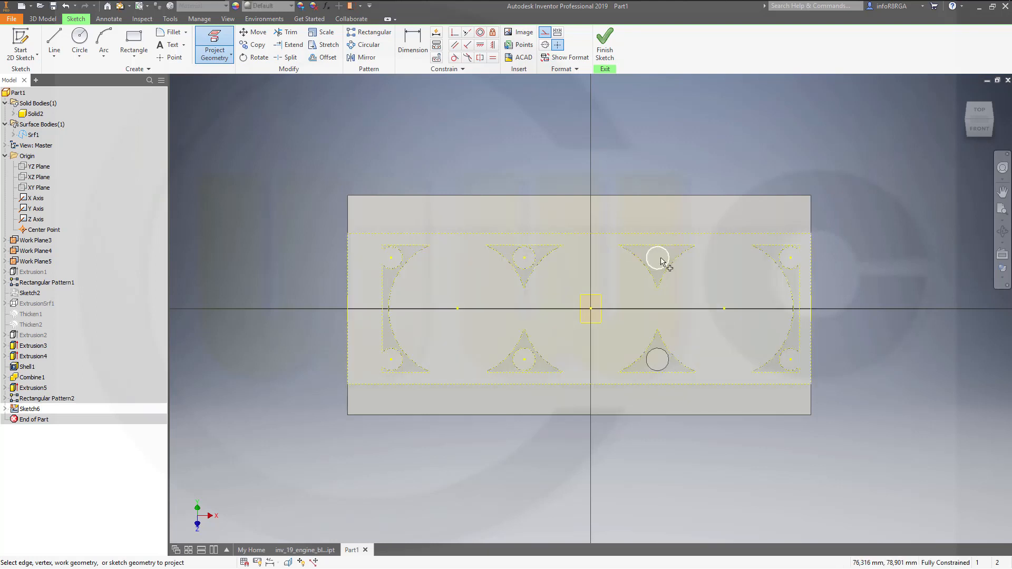
pyautogui.click(658, 360)
pyautogui.press('Escape')
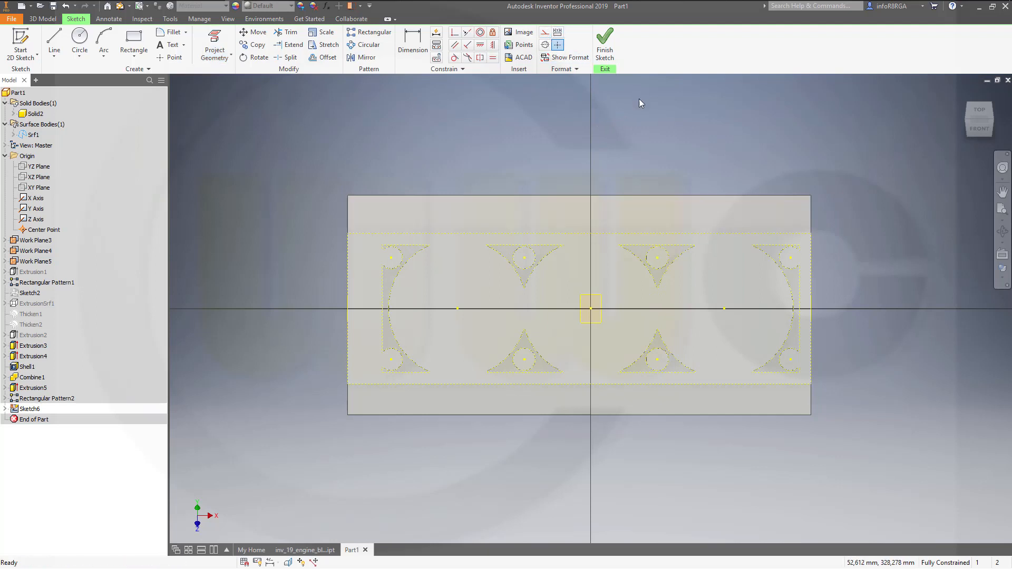
# Draw connected lines through the four inner boss centres and the three cylinder centres, forming two diamonds that meet at the sketch origin.
pyautogui.click(56, 42)
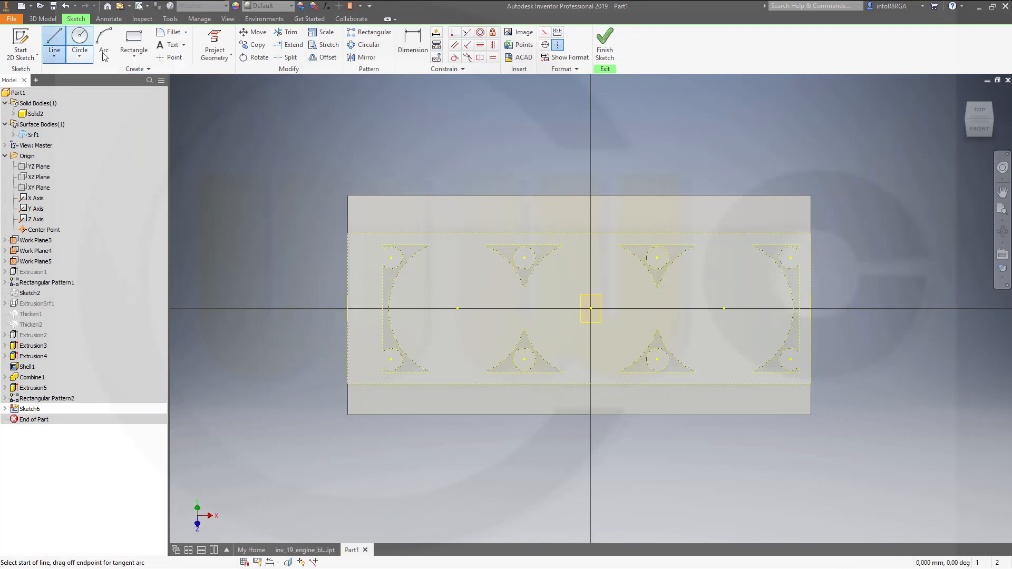
pyautogui.click(525, 257)
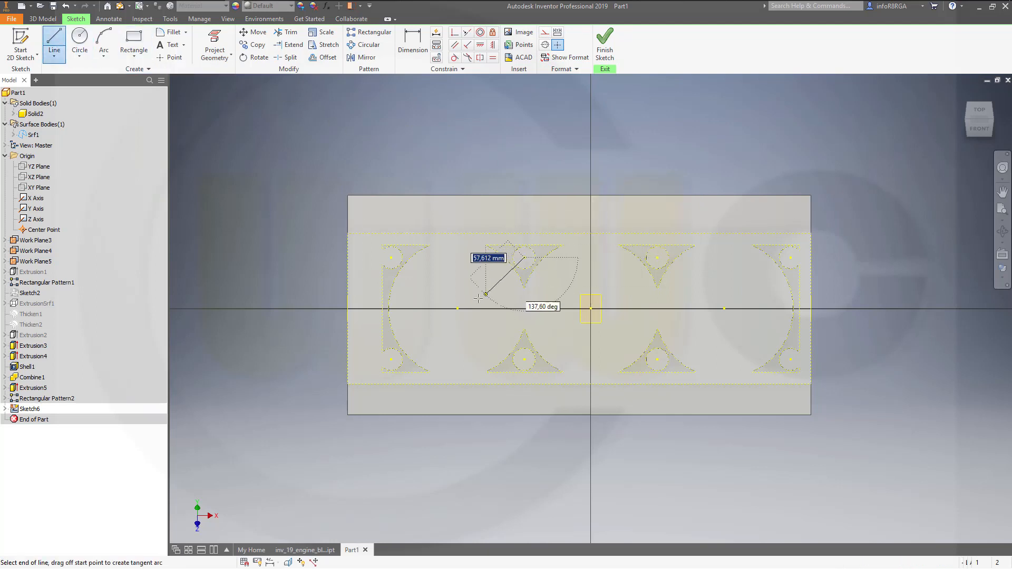
pyautogui.click(458, 309)
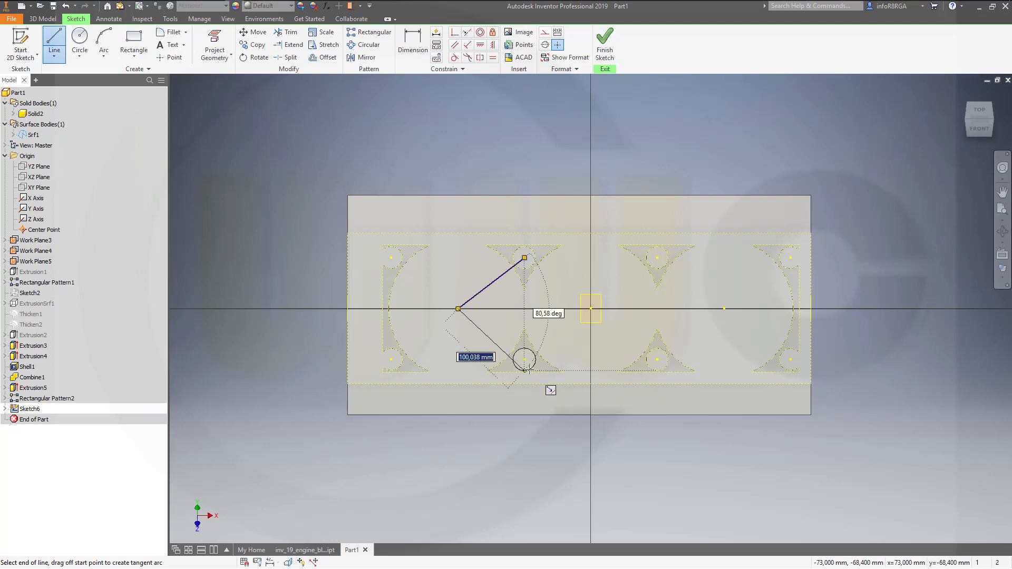
pyautogui.click(524, 359)
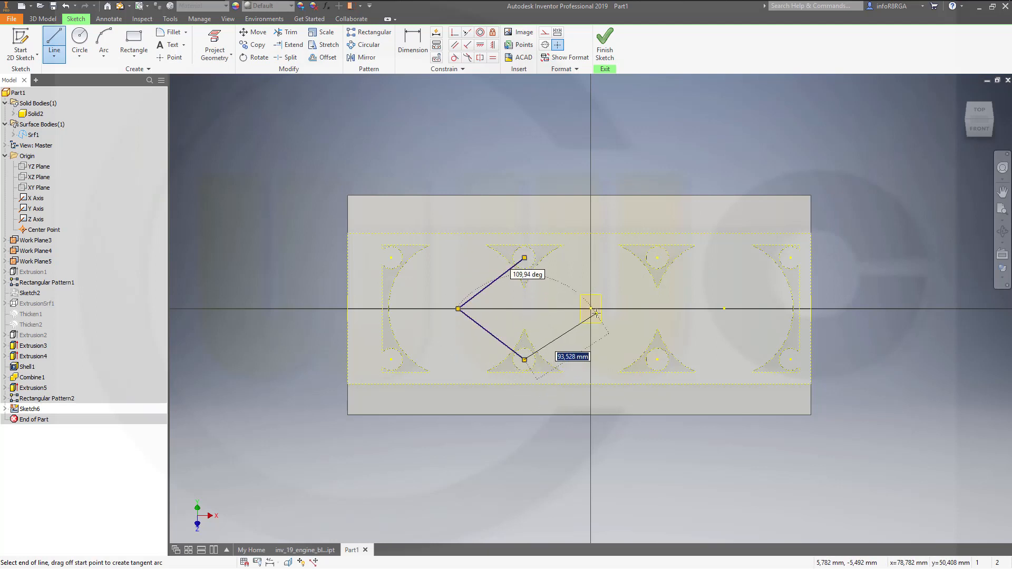
pyautogui.click(591, 309)
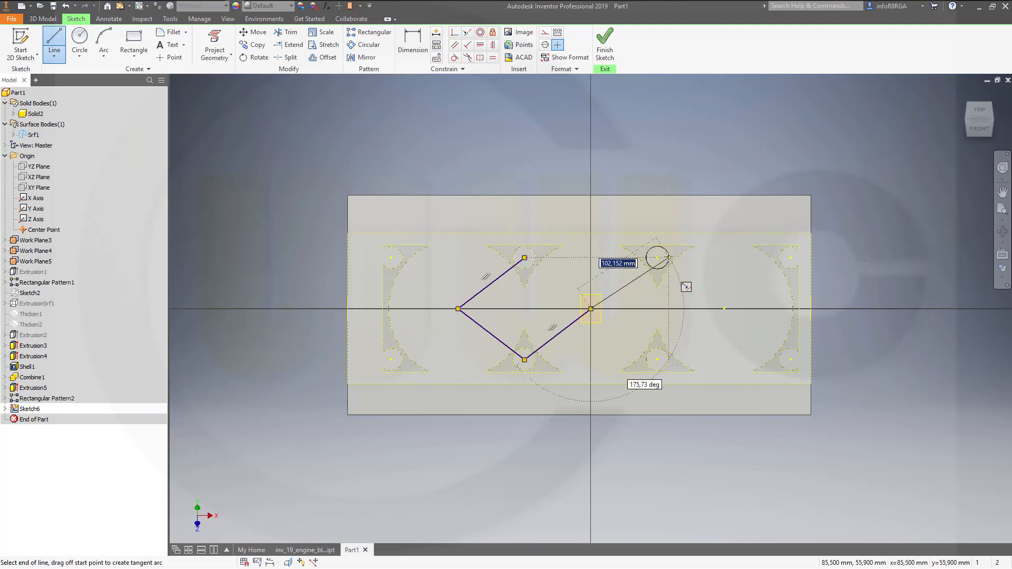
pyautogui.click(658, 258)
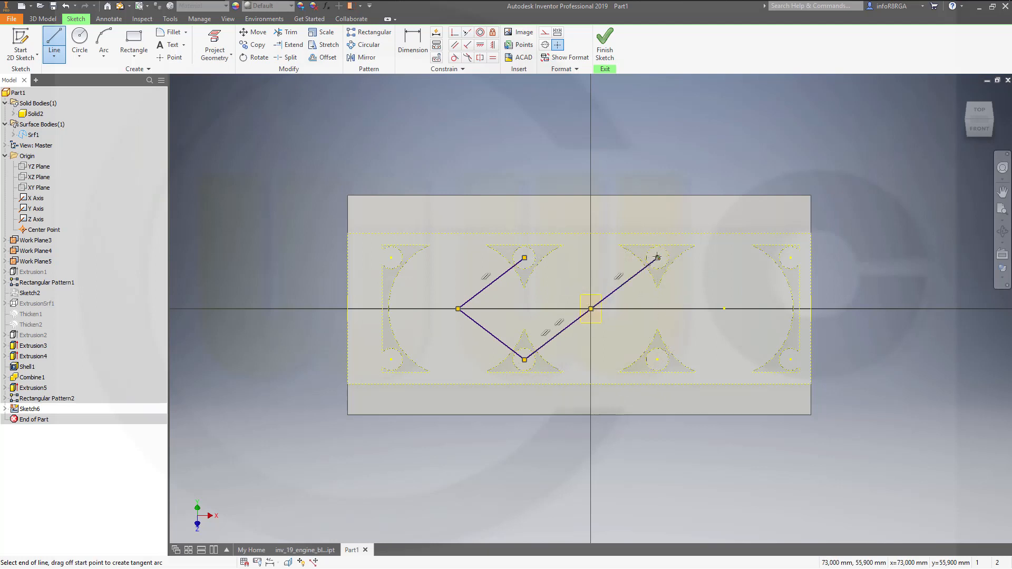
pyautogui.click(724, 309)
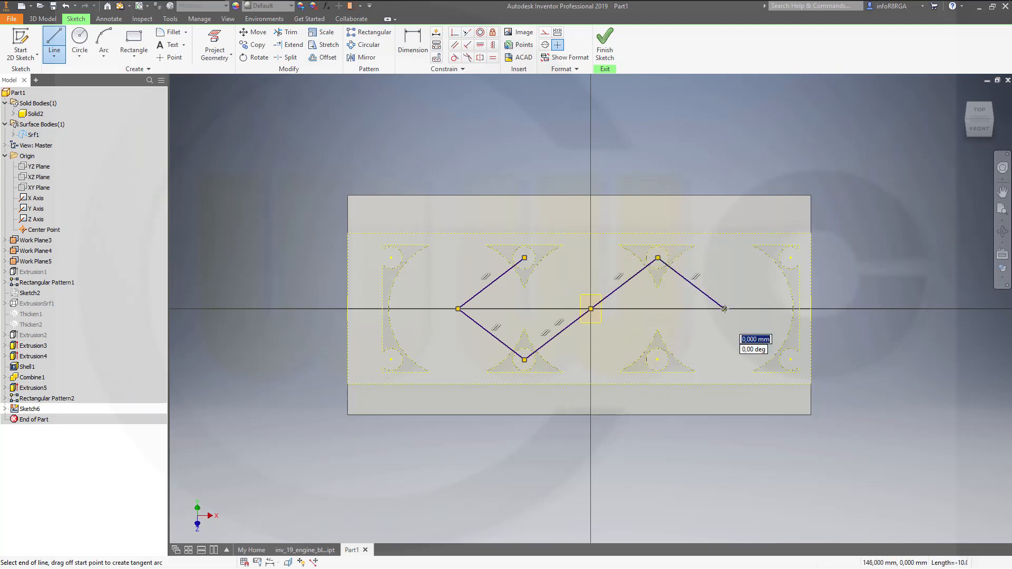
pyautogui.click(658, 360)
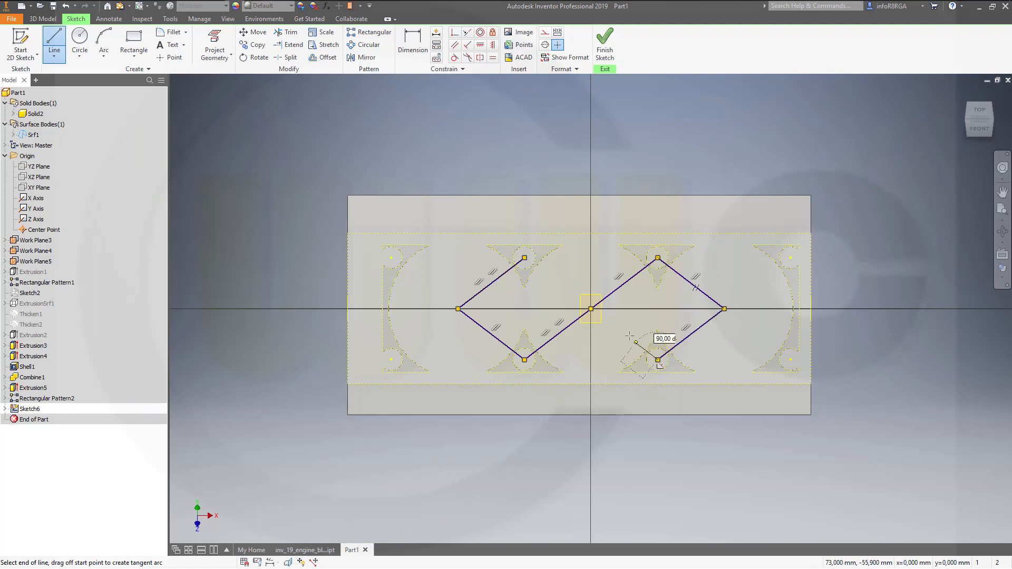
pyautogui.click(591, 309)
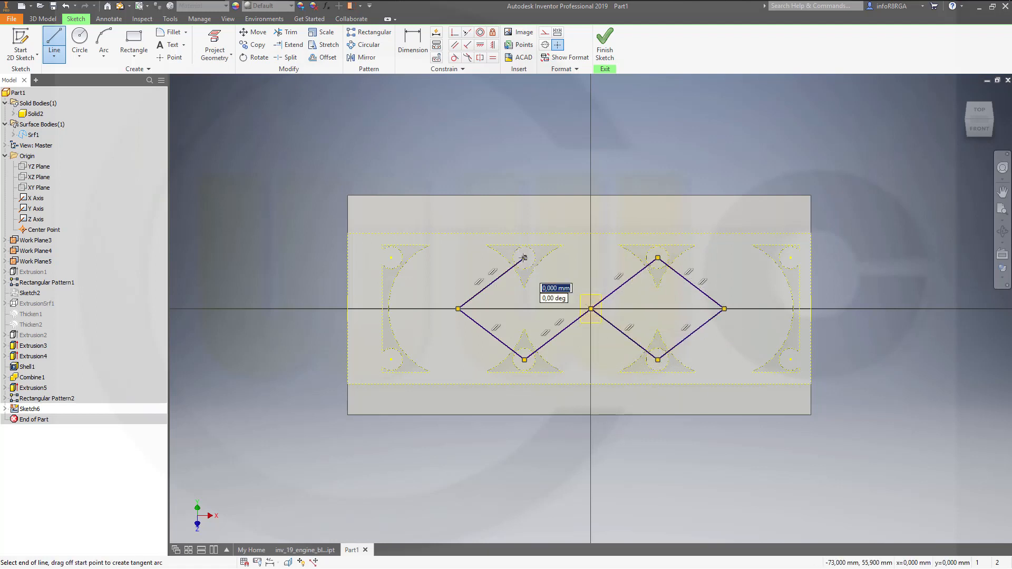
pyautogui.click(591, 309)
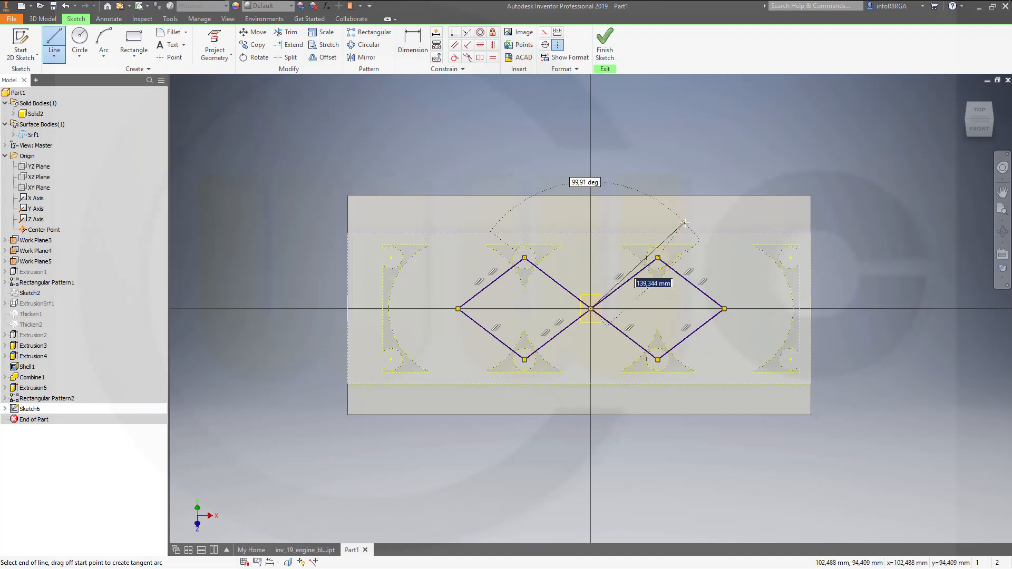
pyautogui.press('Escape')
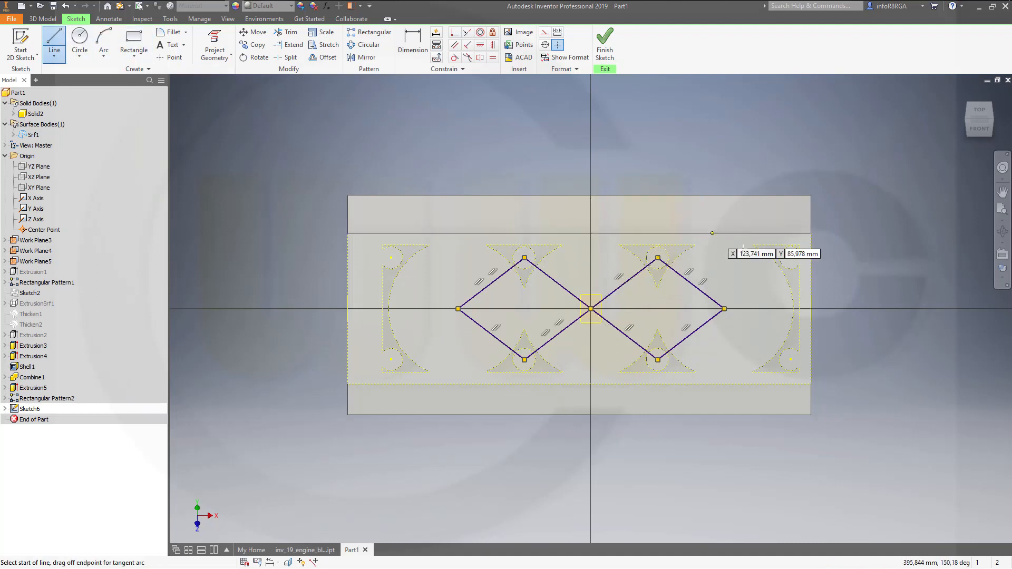
# Draw a three-sided open line chain between the +X end's two boss centres, with its perpendicular middle line coincident with the end cylinder's centre.
pyautogui.click(725, 309)
pyautogui.scroll(3, 791, 282)
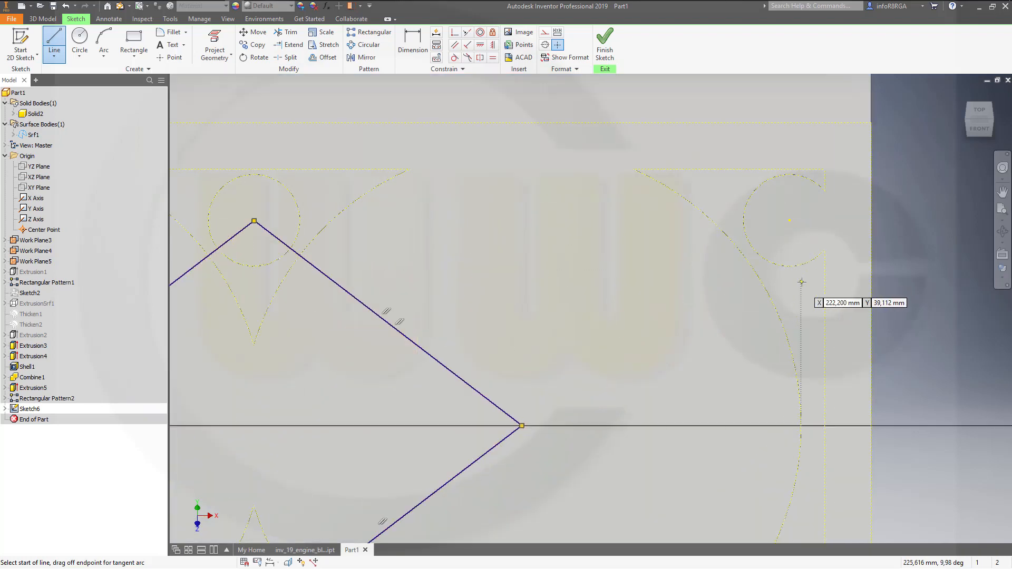
pyautogui.click(788, 226)
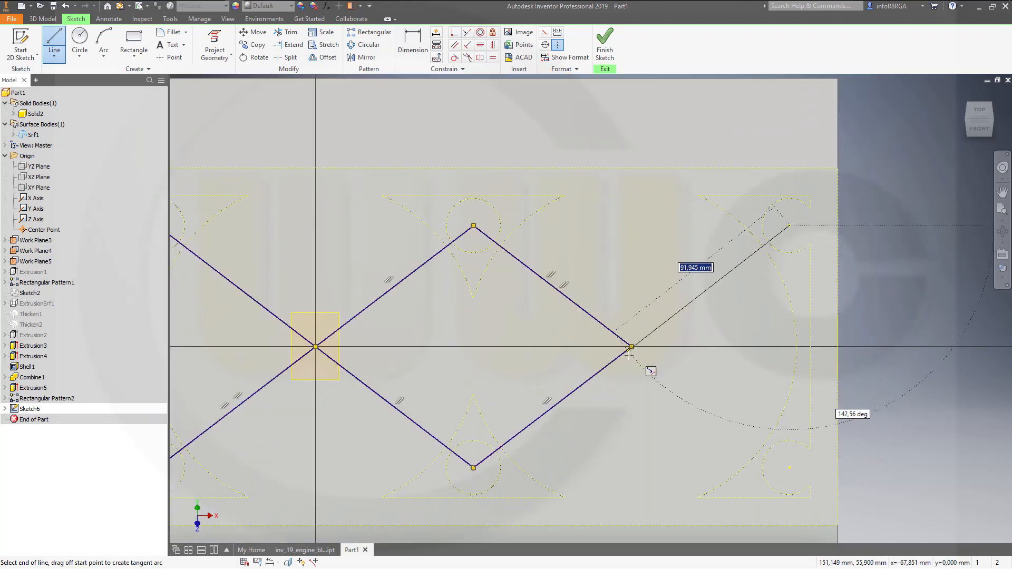
pyautogui.click(631, 227)
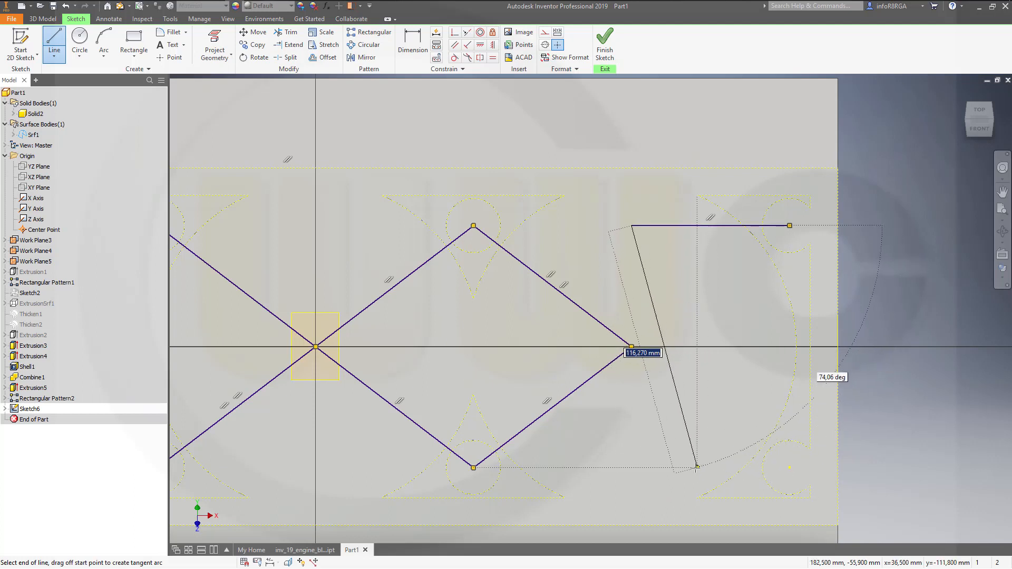
pyautogui.click(631, 467)
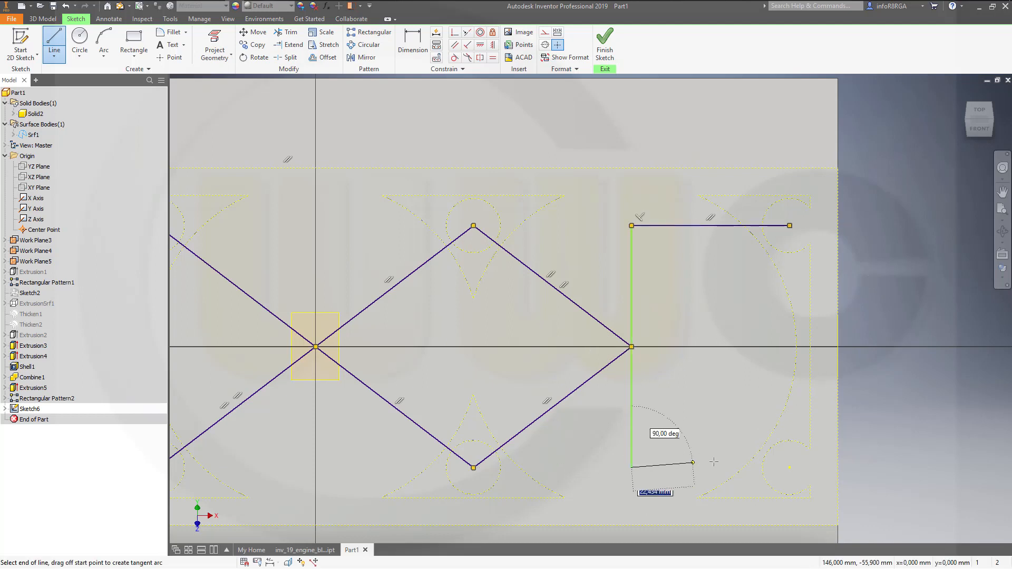
pyautogui.click(790, 468)
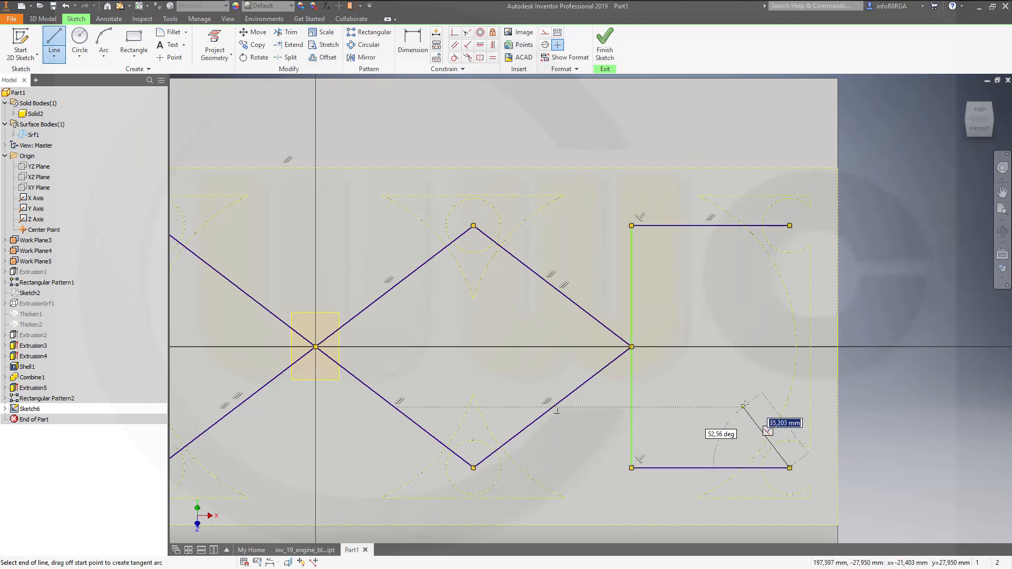
pyautogui.press('Escape')
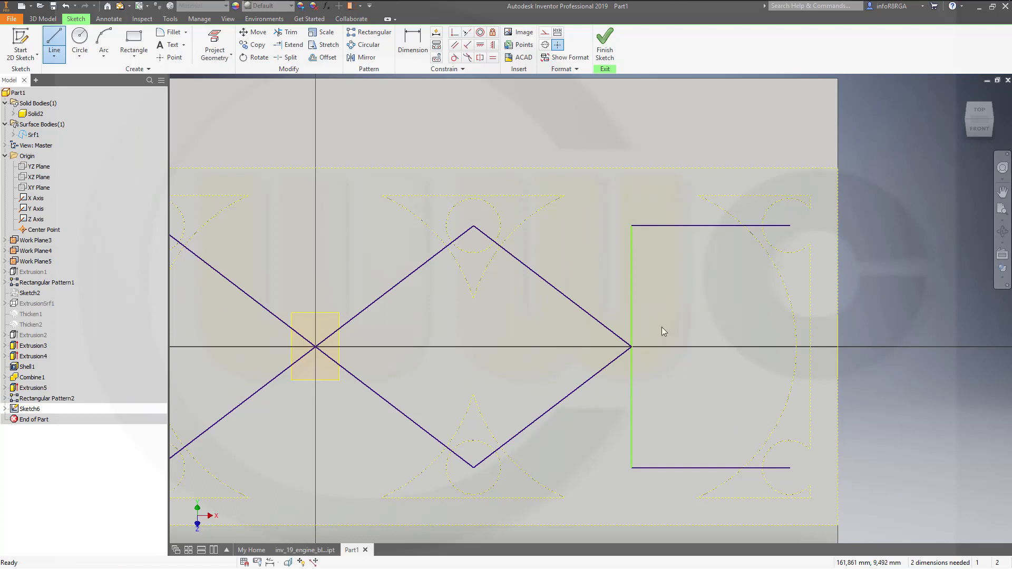
pyautogui.click(630, 306)
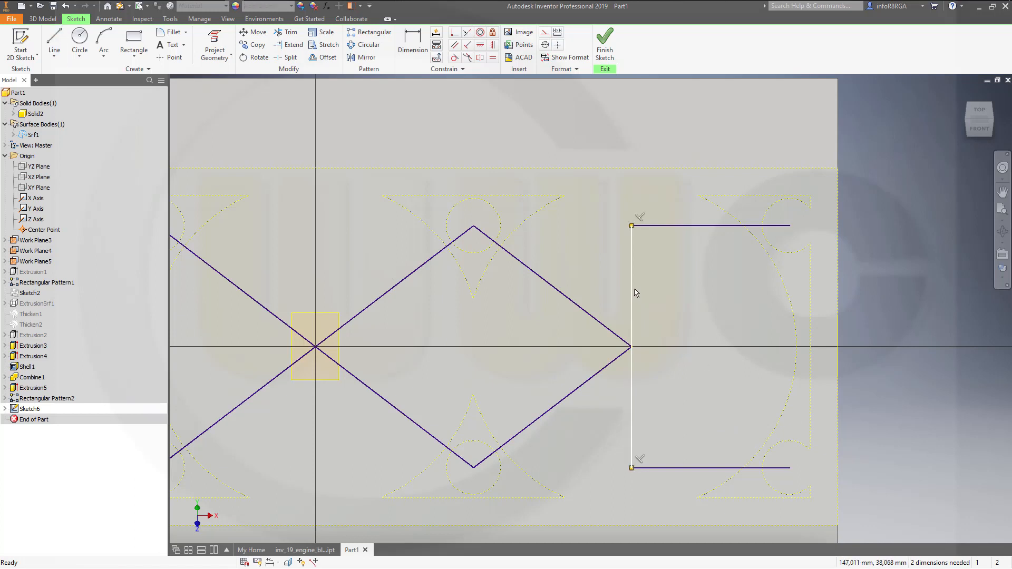
pyautogui.moveTo(633, 357)
pyautogui.mouseDown()
pyautogui.moveTo(675, 371)
pyautogui.moveTo(649, 369)
pyautogui.mouseUp()
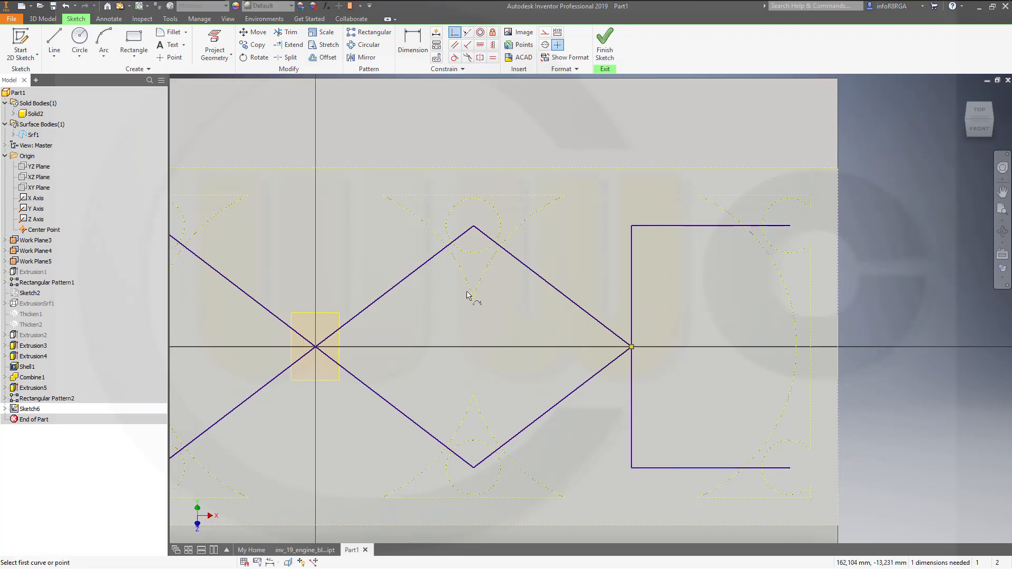
# Draw a three-sided open line chain between the -X end's two boss centres, with 73 mm legs and a 111.8 mm perpendicular middle line.
pyautogui.moveTo(432, 320)
pyautogui.keyDown('shift'); pyautogui.mouseDown(button='middle')
pyautogui.moveTo(501, 332)
pyautogui.moveTo(459, 310)
pyautogui.moveTo(452, 321)
pyautogui.moveTo(854, 358)
pyautogui.moveTo(846, 356)
pyautogui.mouseUp(button='middle'); pyautogui.keyUp('shift')
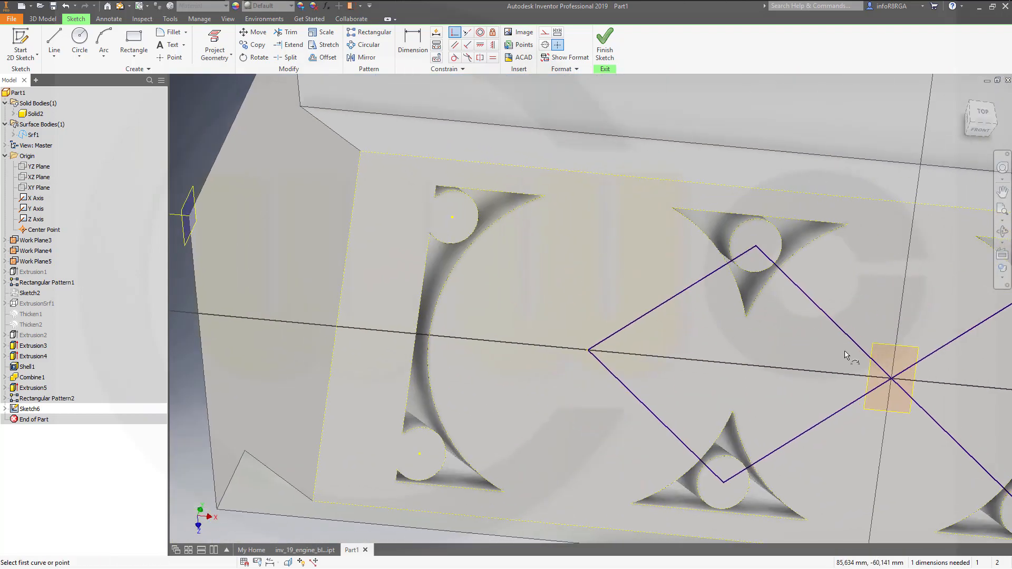
pyautogui.keyDown('shift'); pyautogui.moveTo(719, 254); pyautogui.dragTo(695, 242, button='middle'); pyautogui.keyUp('shift')
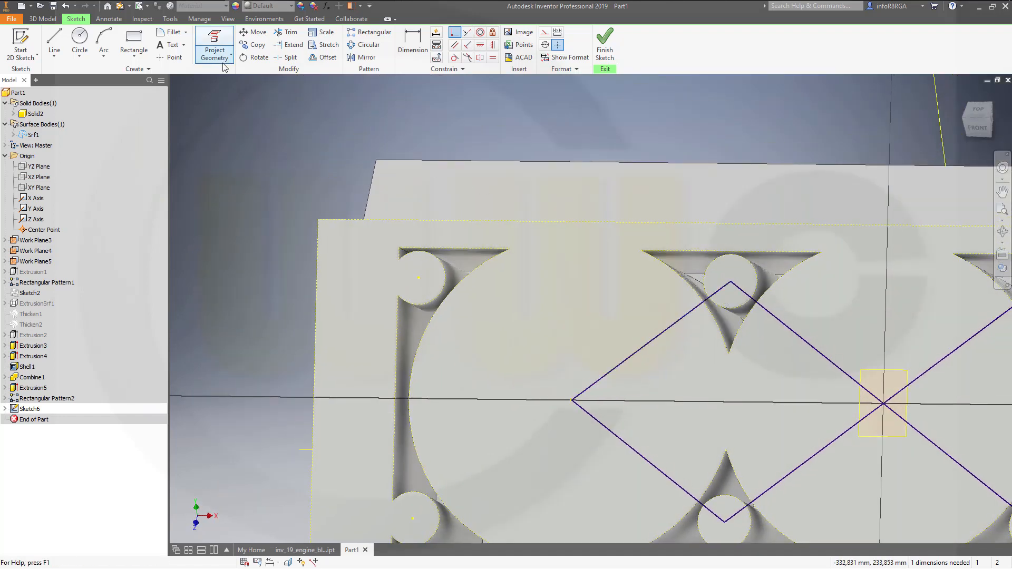
pyautogui.click(53, 42)
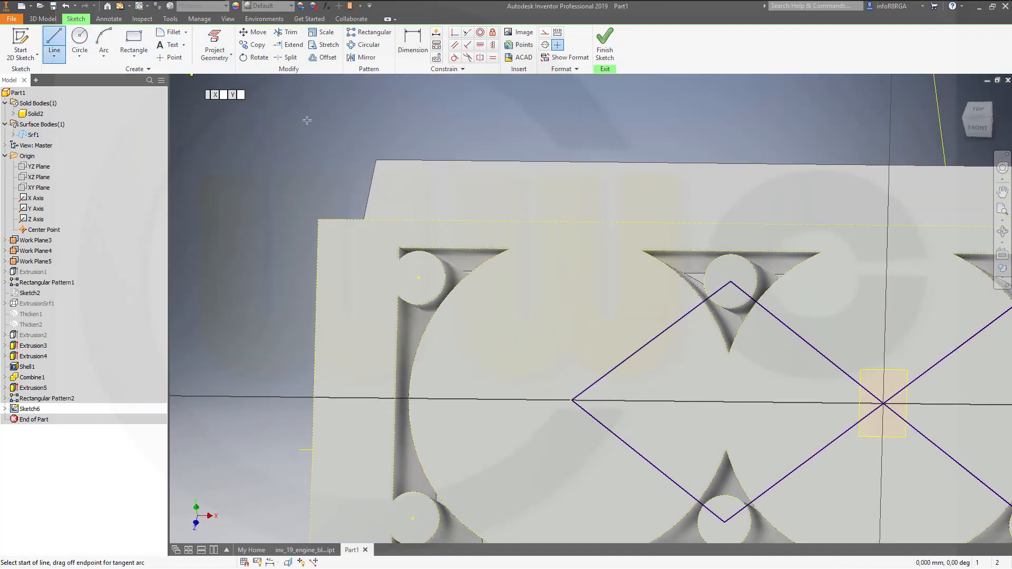
pyautogui.click(420, 277)
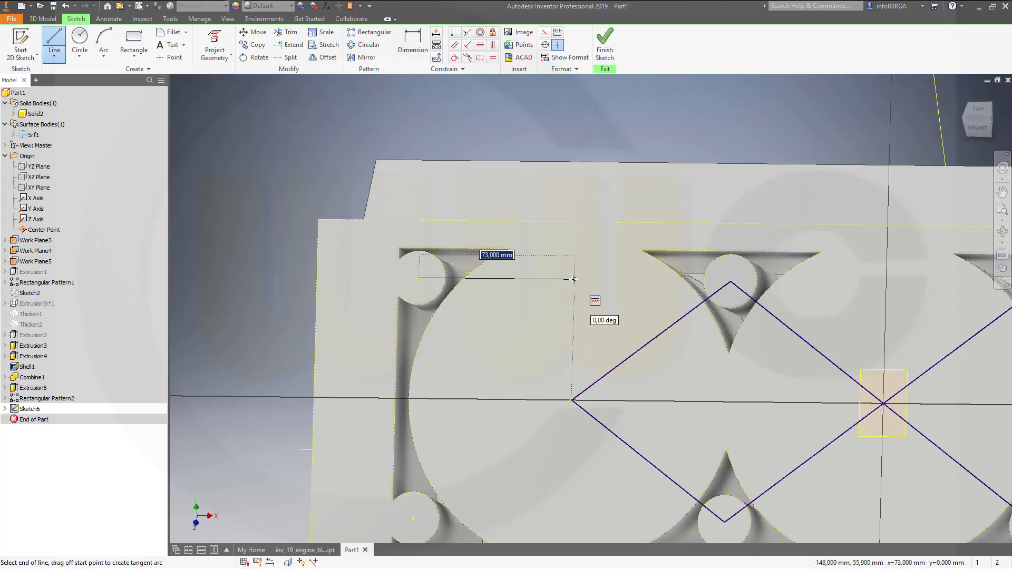
pyautogui.click(575, 279)
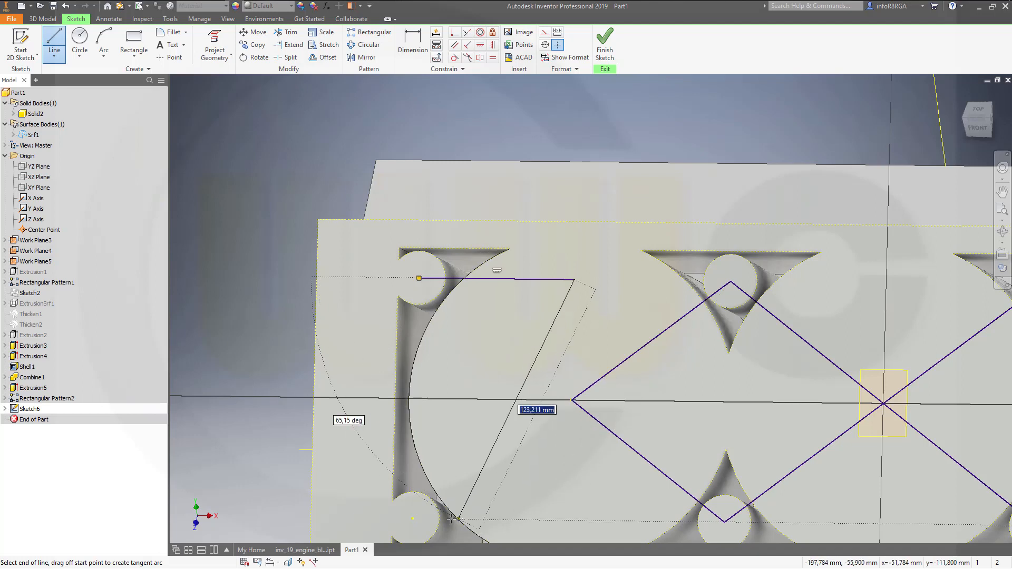
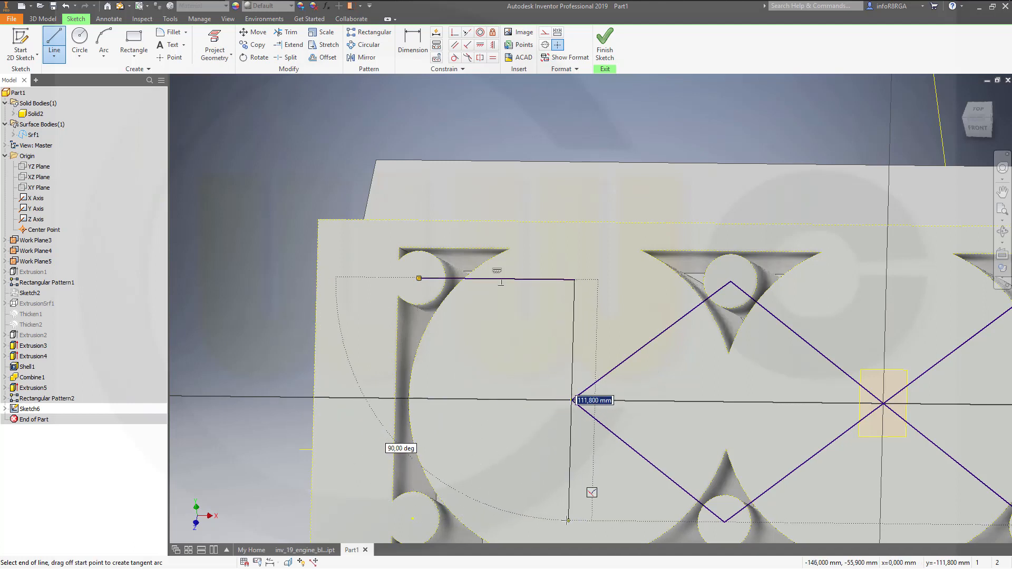
pyautogui.click(566, 521)
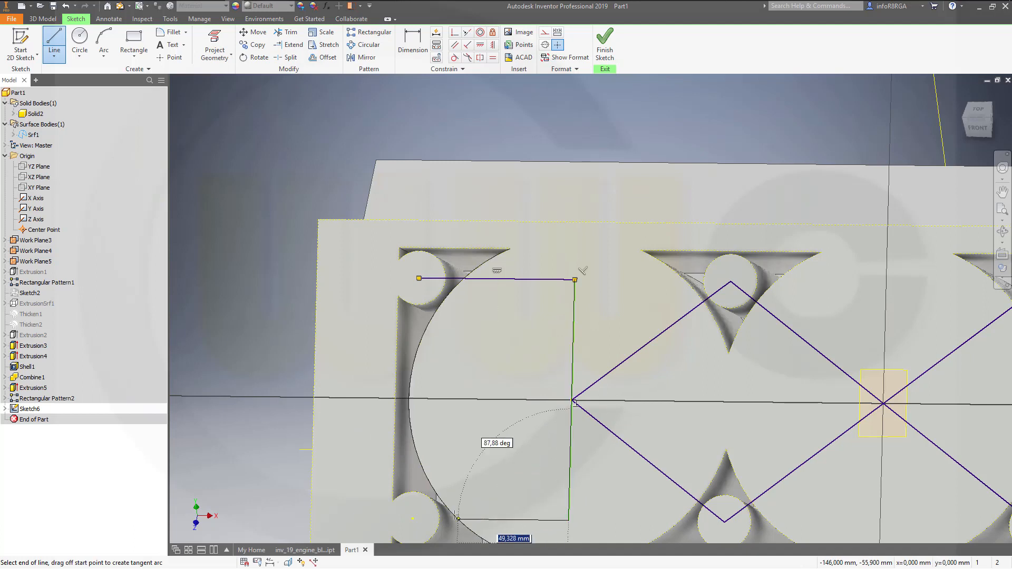
pyautogui.doubleClick(414, 520)
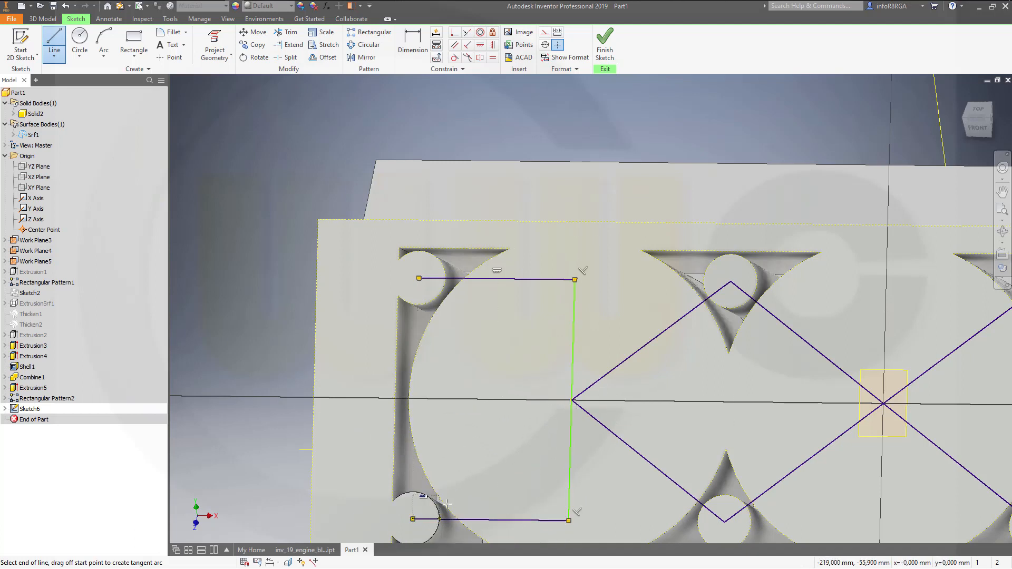
pyautogui.press('Escape')
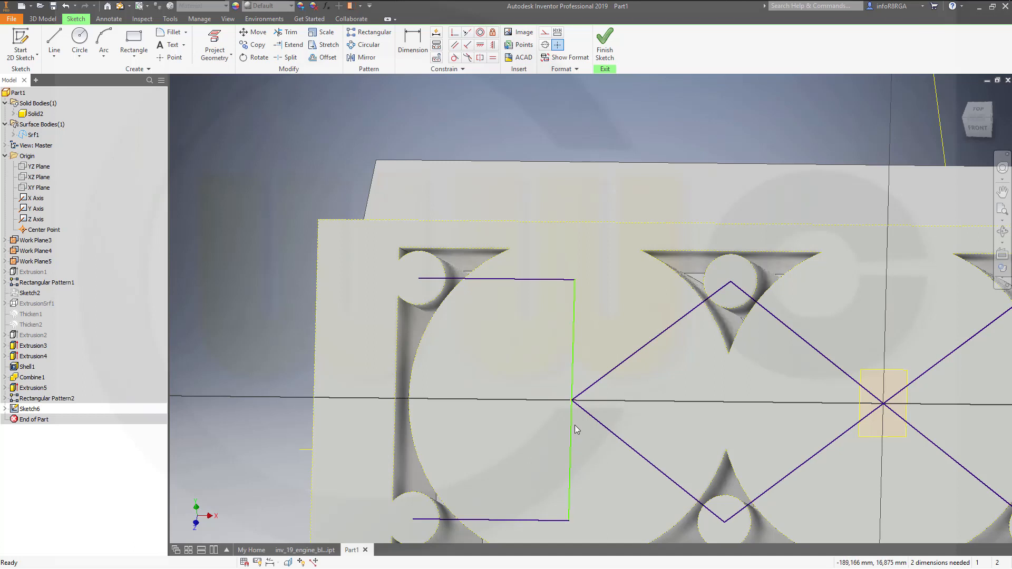
# Constrain the middle line of the -X end chain coincident with the end cylinder's centre, where the diamond's corner lies.
pyautogui.moveTo(571, 432); pyautogui.dragTo(553, 433)
pyautogui.click(552, 301)
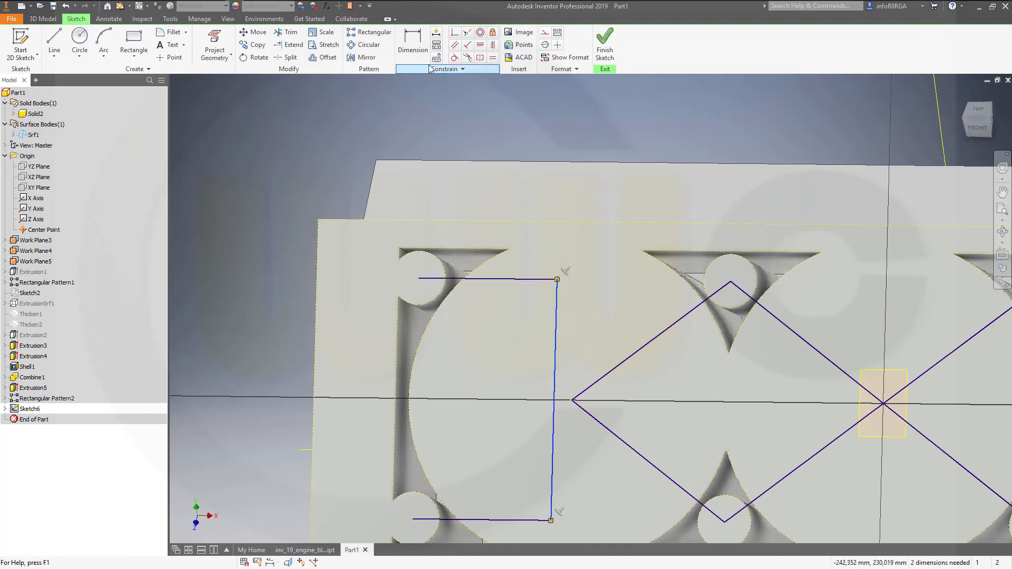
pyautogui.click(467, 45)
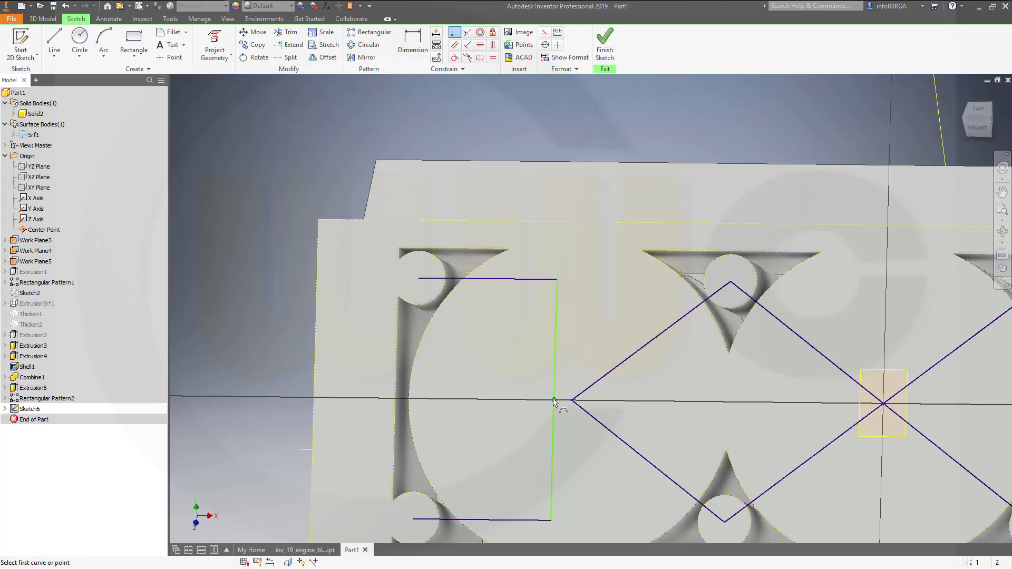
pyautogui.click(554, 401)
pyautogui.click(726, 284)
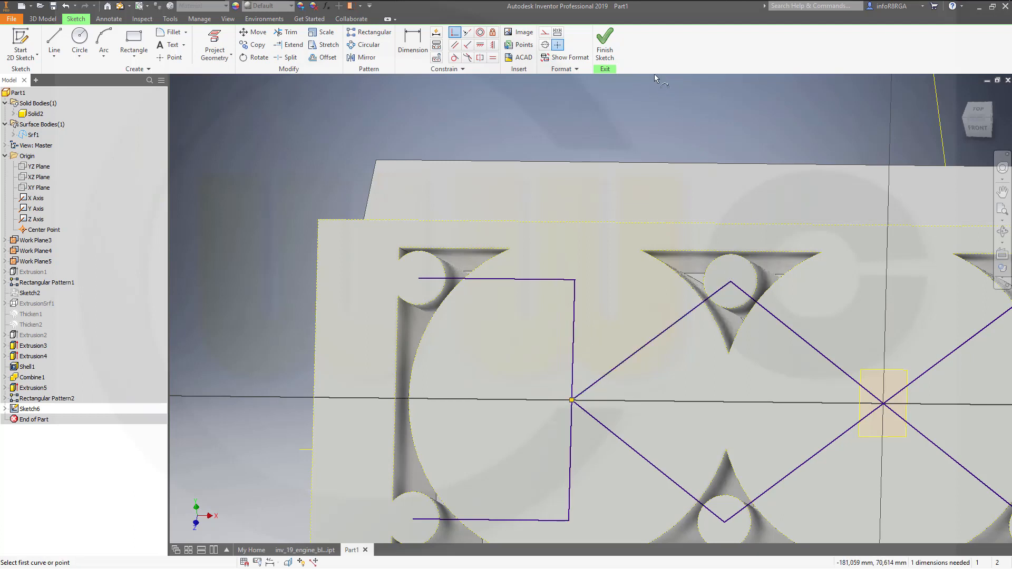
# Finish the deck sketch and reopen it for editing.
pyautogui.click(606, 50)
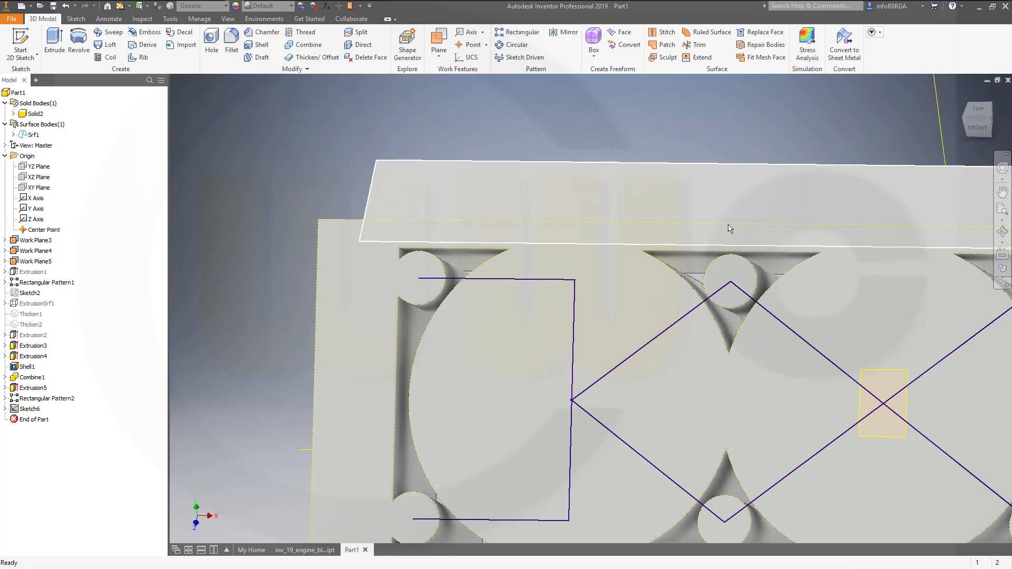
pyautogui.scroll(5, 783, 317)
pyautogui.scroll(-5, 782, 316)
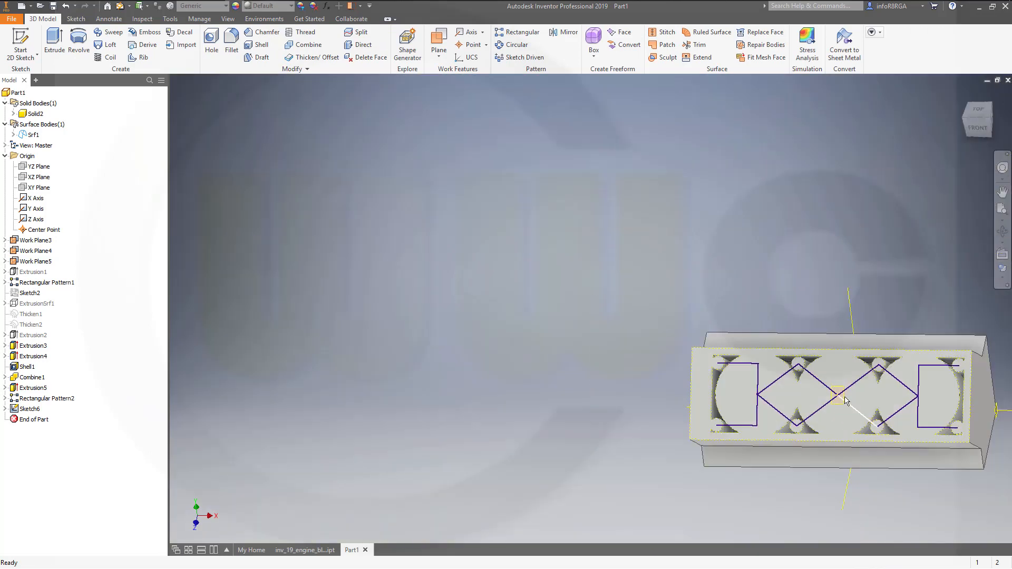
pyautogui.moveTo(841, 396)
pyautogui.keyDown('shift'); pyautogui.mouseDown(button='middle')
pyautogui.moveTo(800, 389)
pyautogui.moveTo(843, 389)
pyautogui.mouseUp(button='middle'); pyautogui.keyUp('shift')
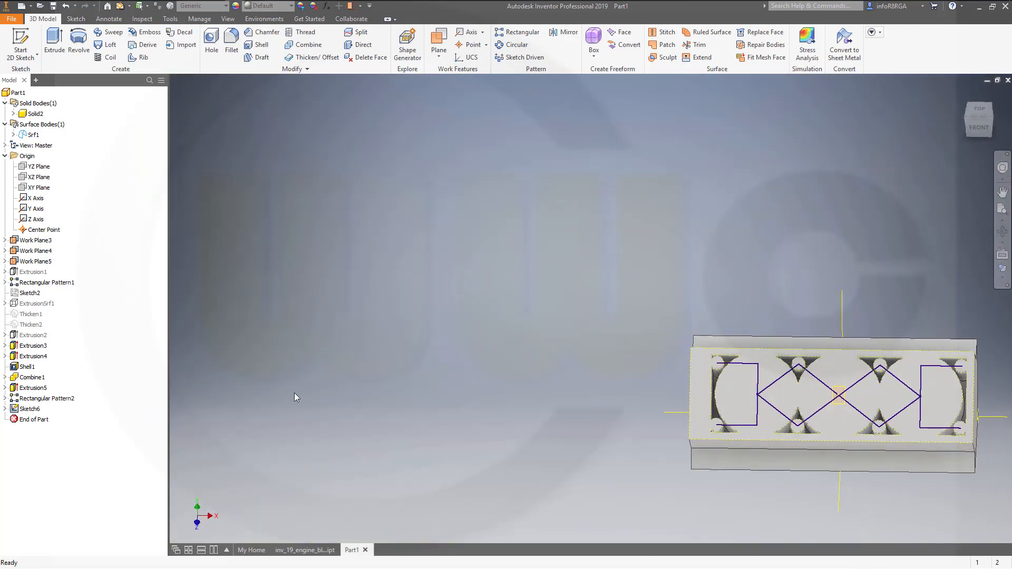
pyautogui.doubleClick(30, 409)
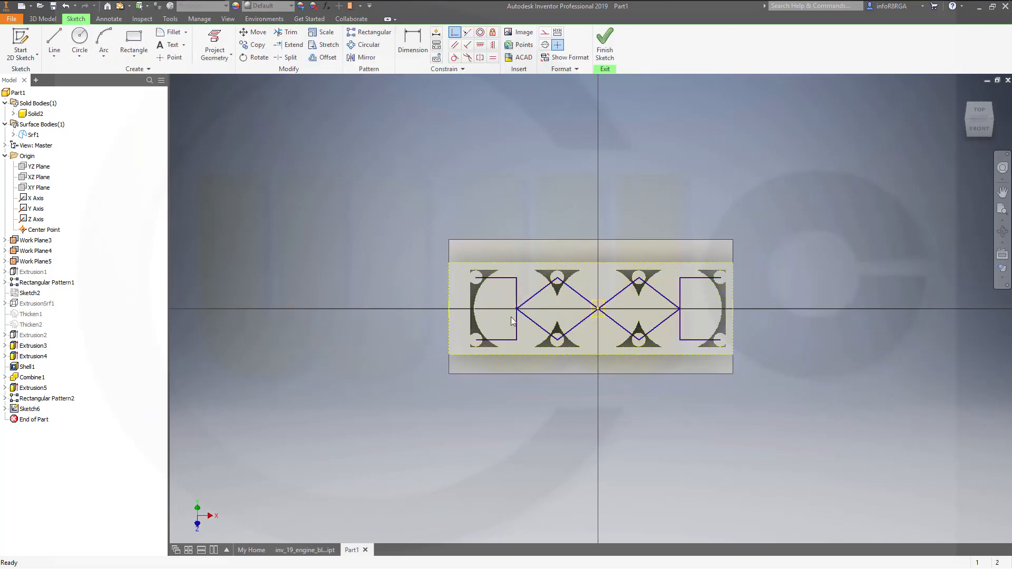
# Draw a vertical line 13.95 mm long from the -X diamond's +Y boss centre outward to the pocket's straight edge.
pyautogui.scroll(-4, 619, 232)
pyautogui.scroll(5, 618, 232)
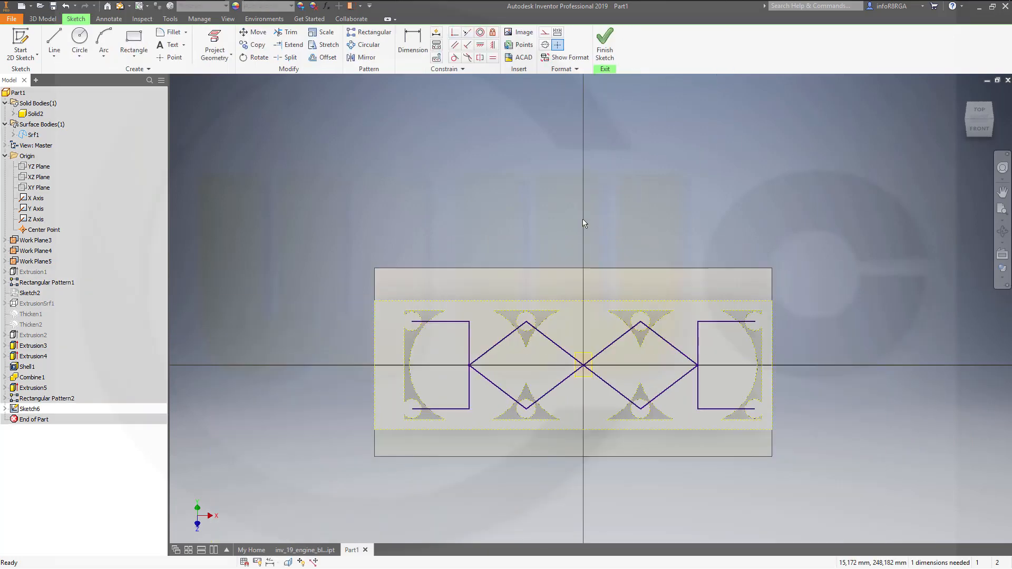
pyautogui.click(55, 39)
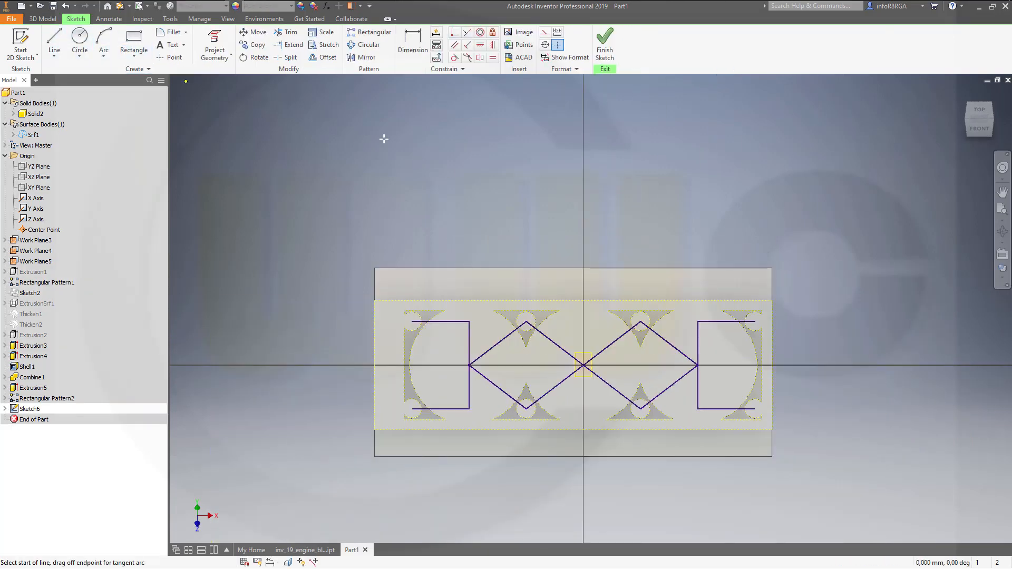
pyautogui.scroll(-2, 537, 327)
pyautogui.scroll(5, 537, 327)
pyautogui.scroll(3, 536, 327)
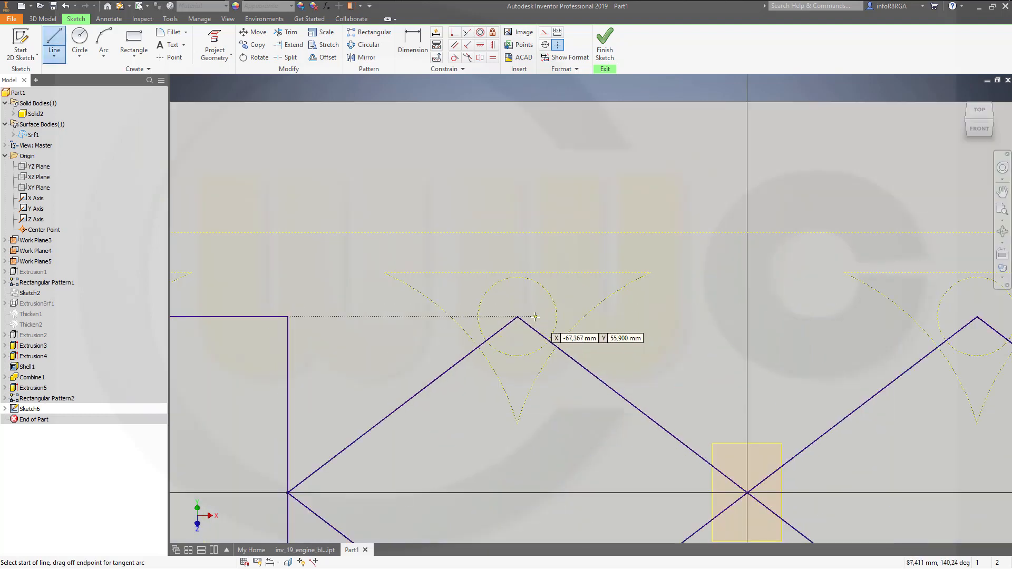
pyautogui.click(518, 316)
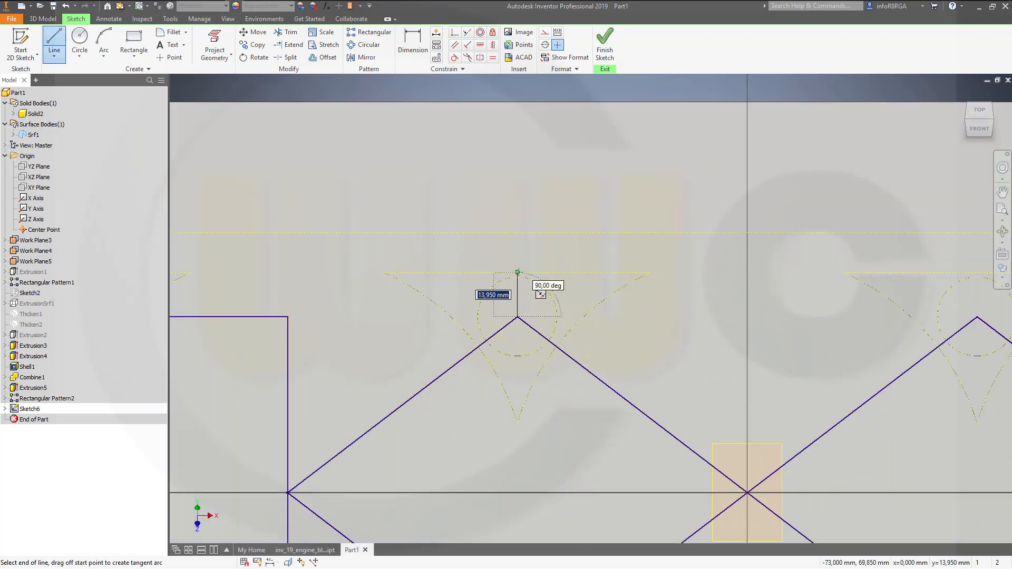
pyautogui.click(517, 273)
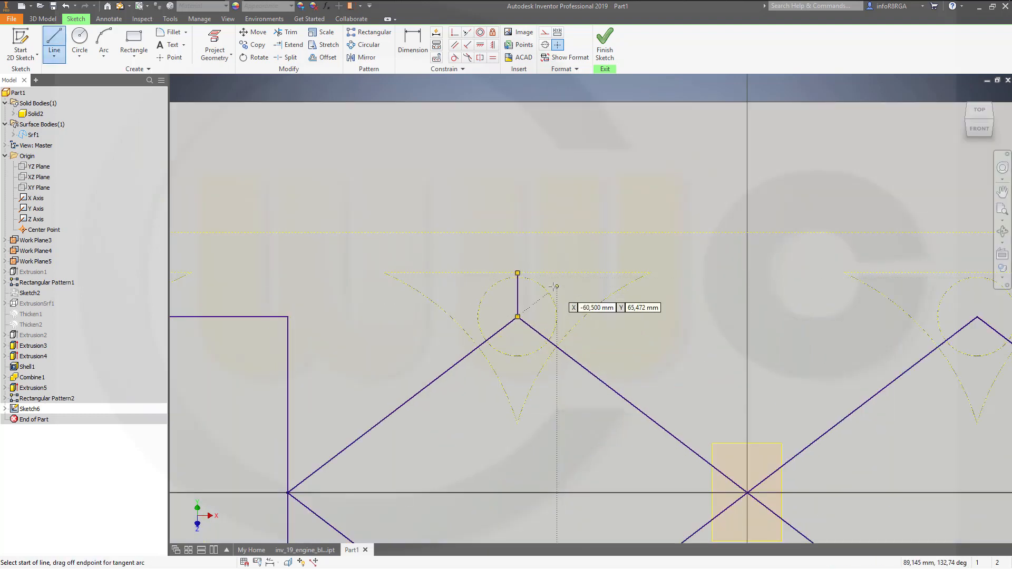
# Draw a vertical line from the +X diamond's +Y boss centre outward to the midpoint of the pocket's straight edge.
pyautogui.rightClick(604, 252)
pyautogui.click(602, 218)
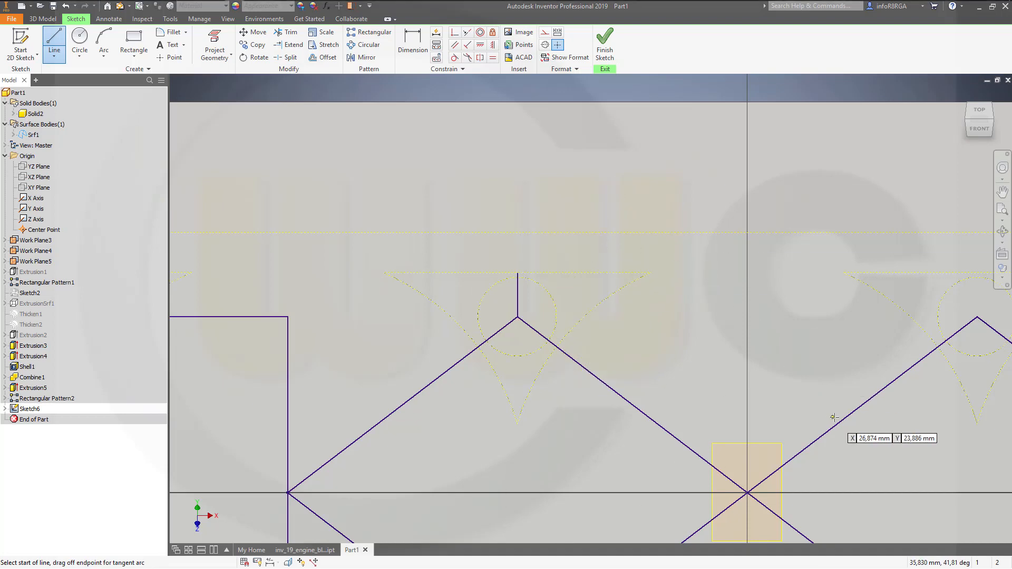
pyautogui.moveTo(833, 417)
pyautogui.mouseDown(button='middle')
pyautogui.moveTo(389, 343)
pyautogui.moveTo(540, 282)
pyautogui.mouseUp(button='middle')
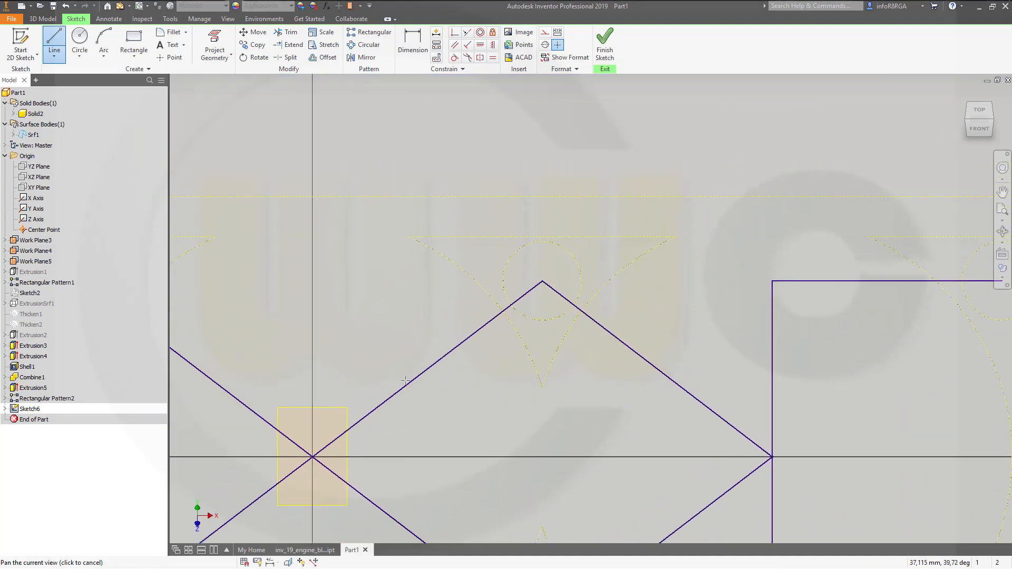
pyautogui.click(541, 281)
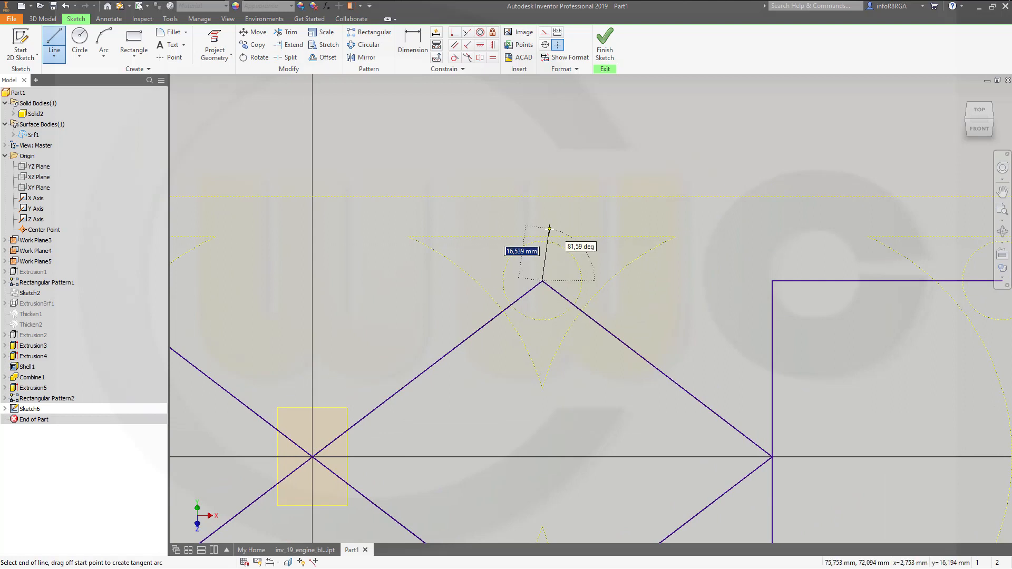
pyautogui.doubleClick(543, 240)
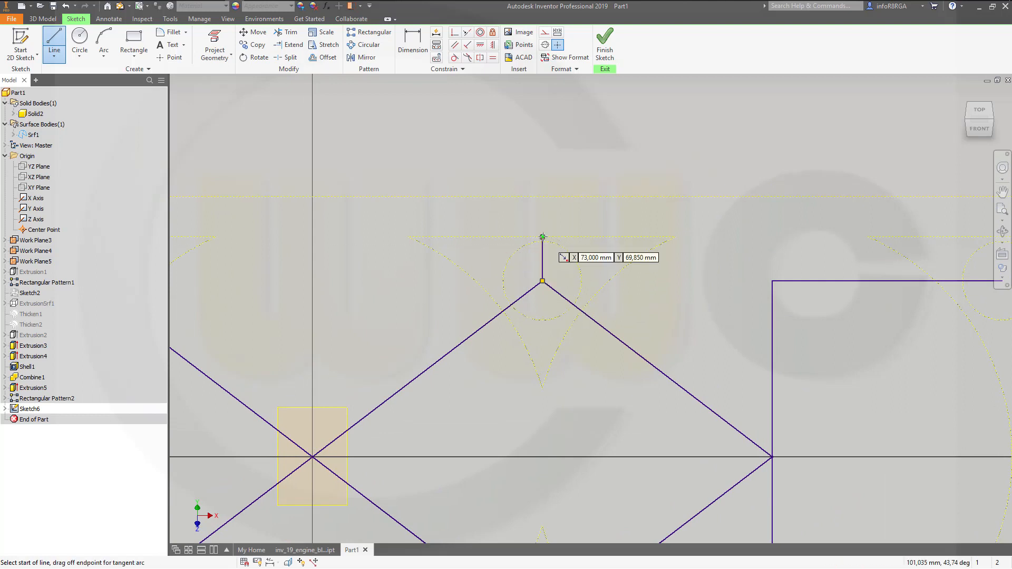
# Draw a vertical line from the +X diamond's -Y boss centre outward to the pocket's straight edge.
pyautogui.rightClick(660, 302)
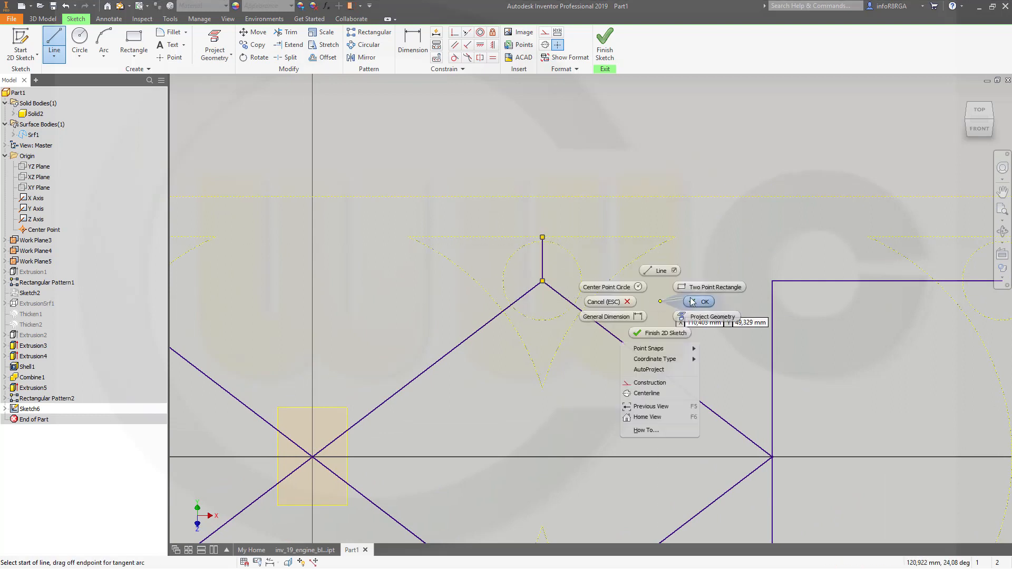
pyautogui.click(662, 272)
pyautogui.scroll(-5, 615, 414)
pyautogui.scroll(5, 614, 414)
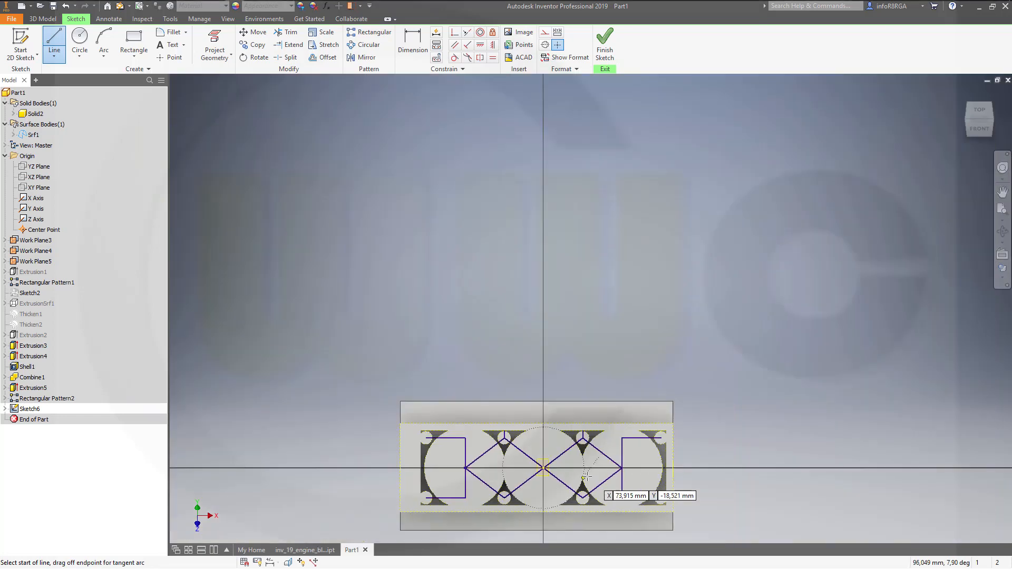
pyautogui.scroll(-5, 652, 350)
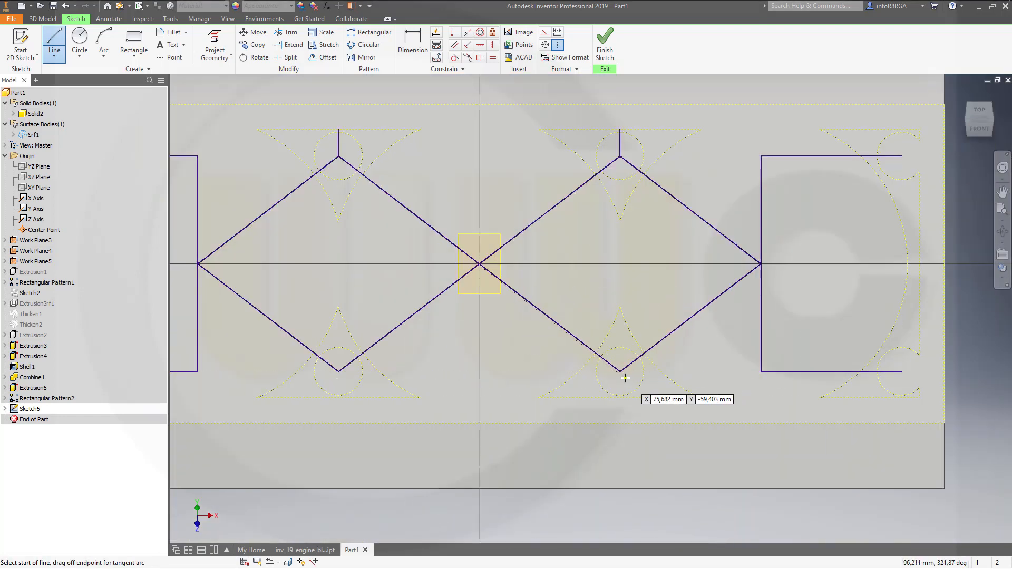
pyautogui.click(621, 372)
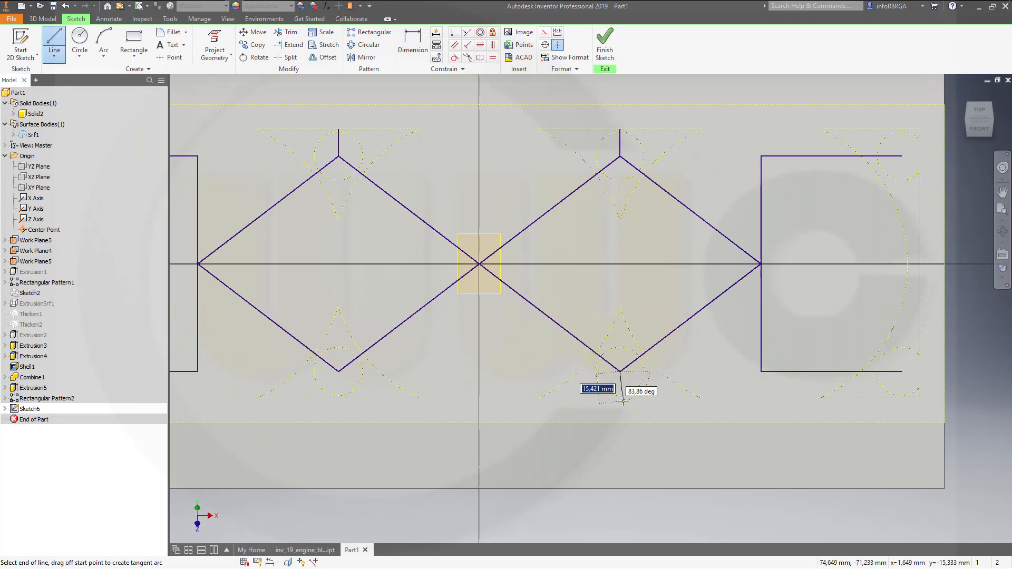
pyautogui.click(620, 399)
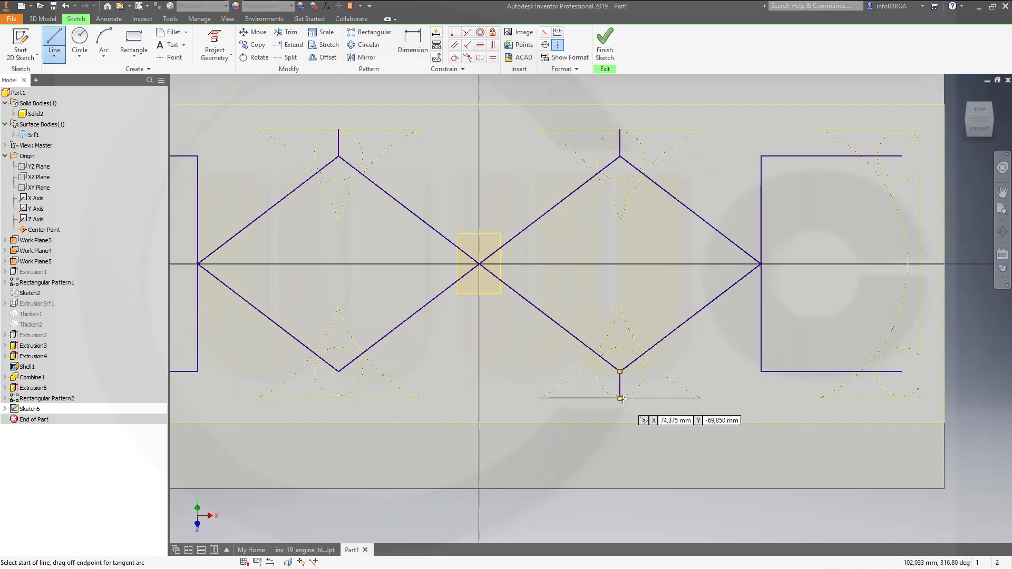
# Draw a vertical line from the -X diamond's -Y boss centre outward to the pocket's straight edge and end the Line command.
pyautogui.rightClick(421, 346)
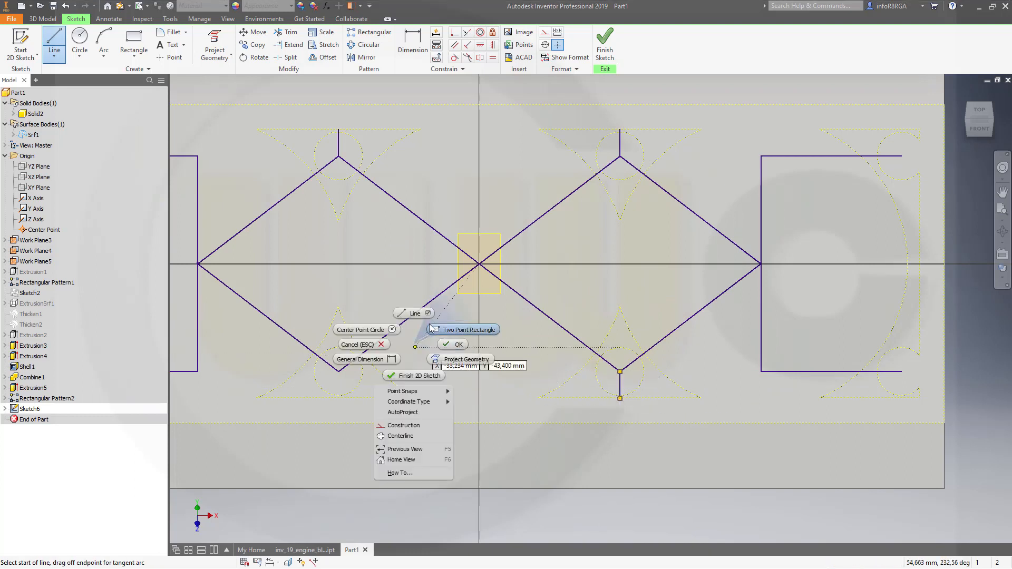
pyautogui.click(415, 313)
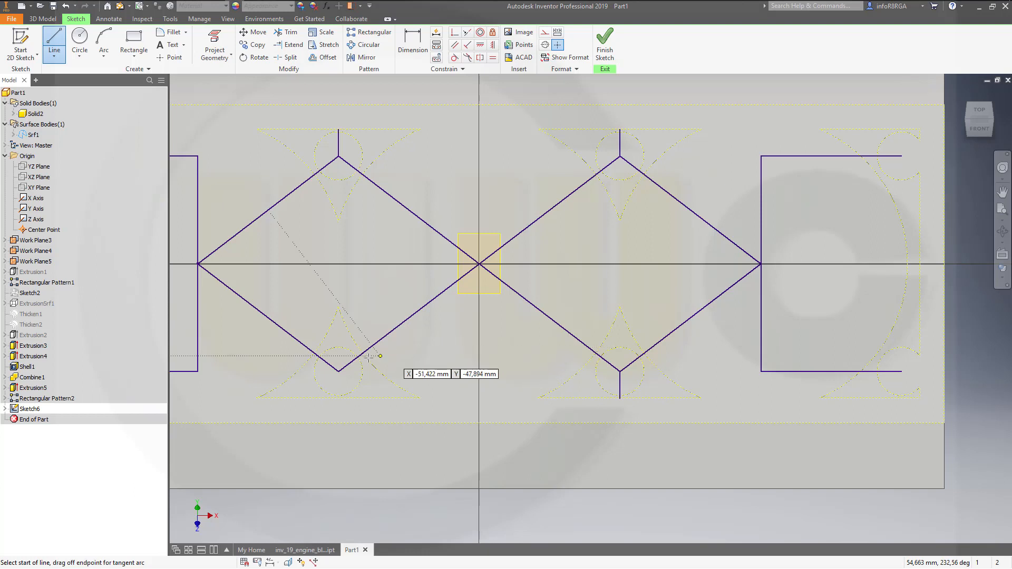
pyautogui.click(338, 371)
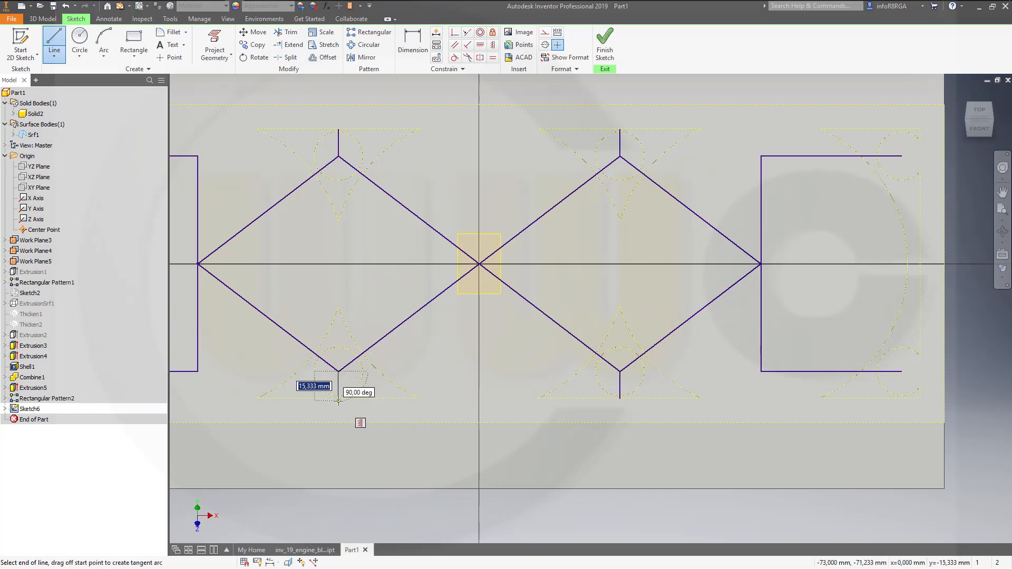
pyautogui.click(339, 399)
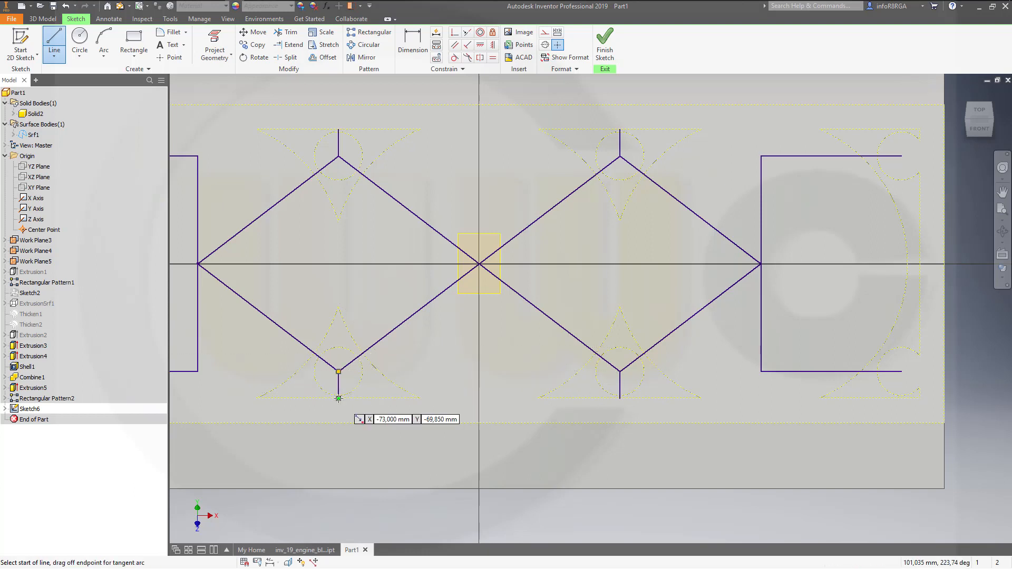
pyautogui.press('Escape')
pyautogui.press('Escape')
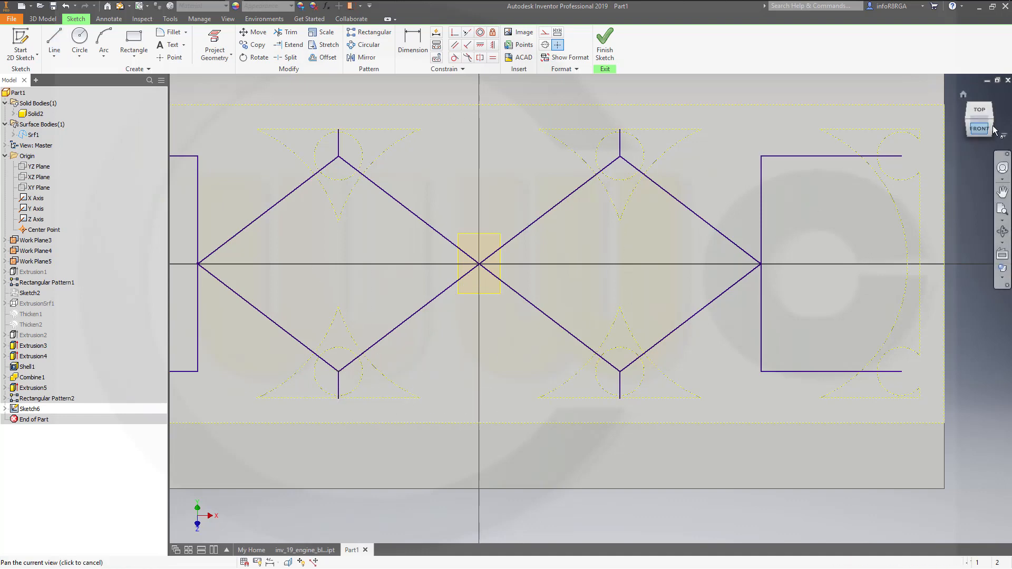
# Finish the sketch and create a 2 mm thick rib from the end rectangles' lines and the diamond lines.
pyautogui.click(607, 51)
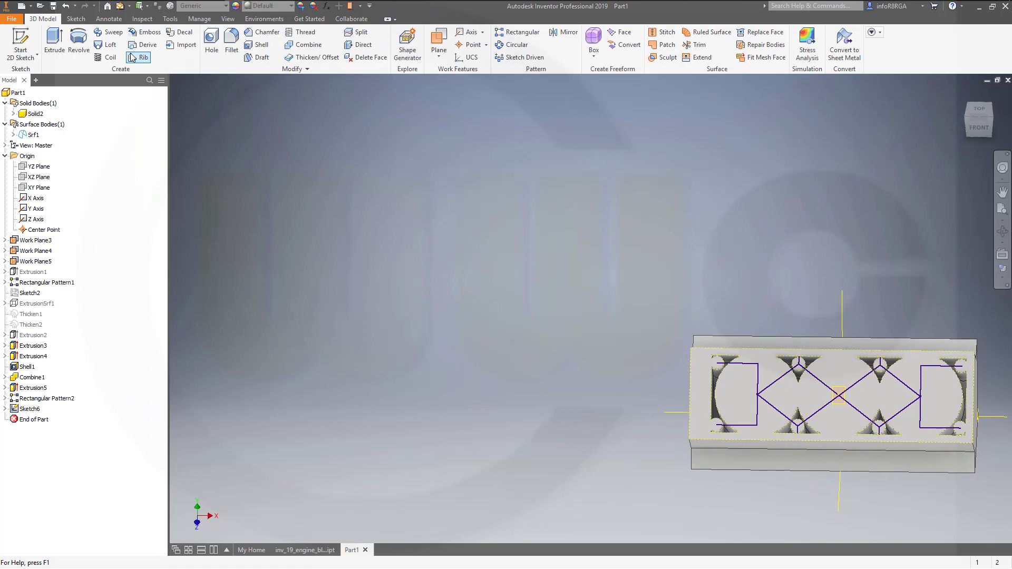
pyautogui.click(133, 58)
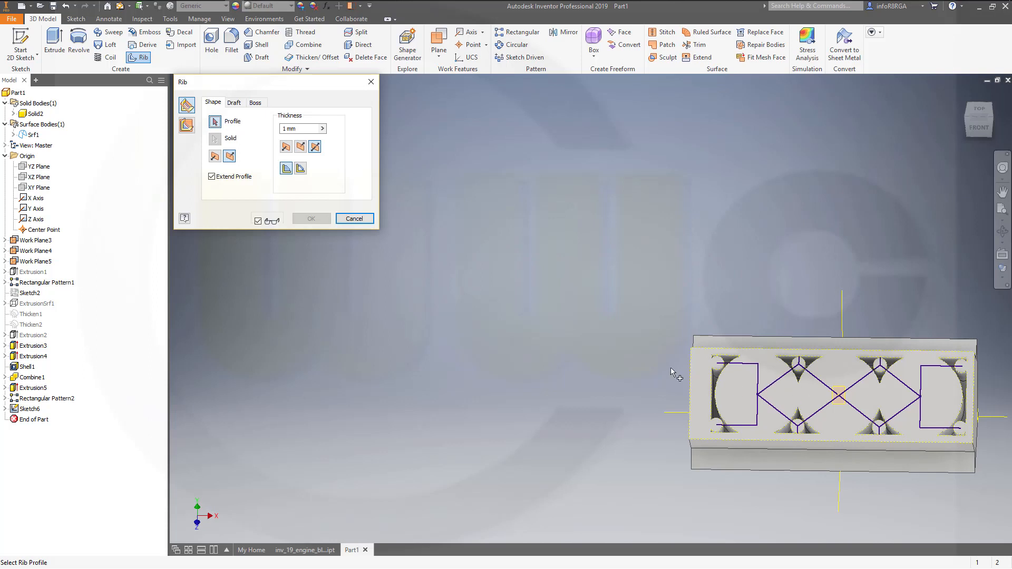
pyautogui.click(751, 364)
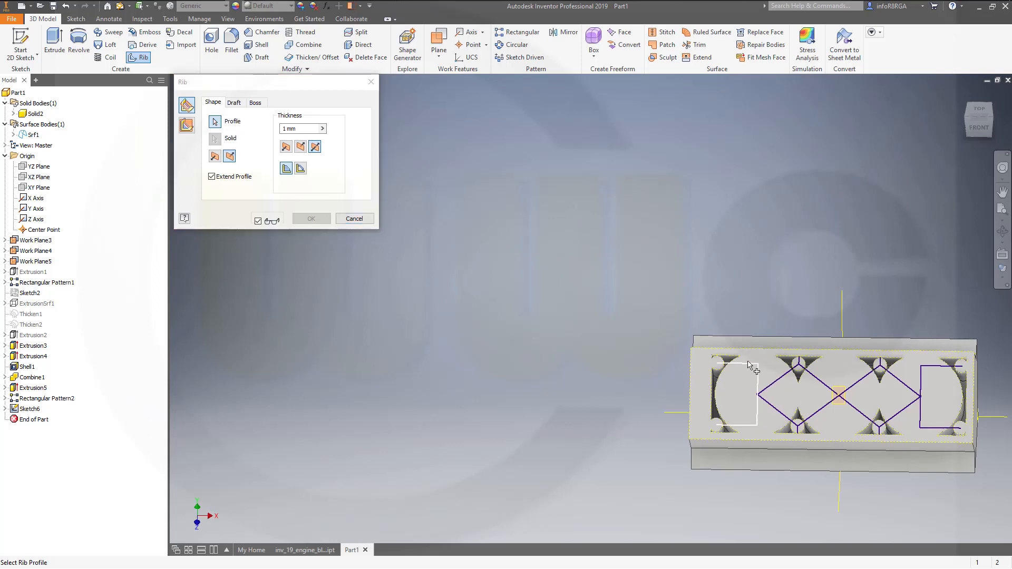
pyautogui.click(770, 385)
pyautogui.click(820, 381)
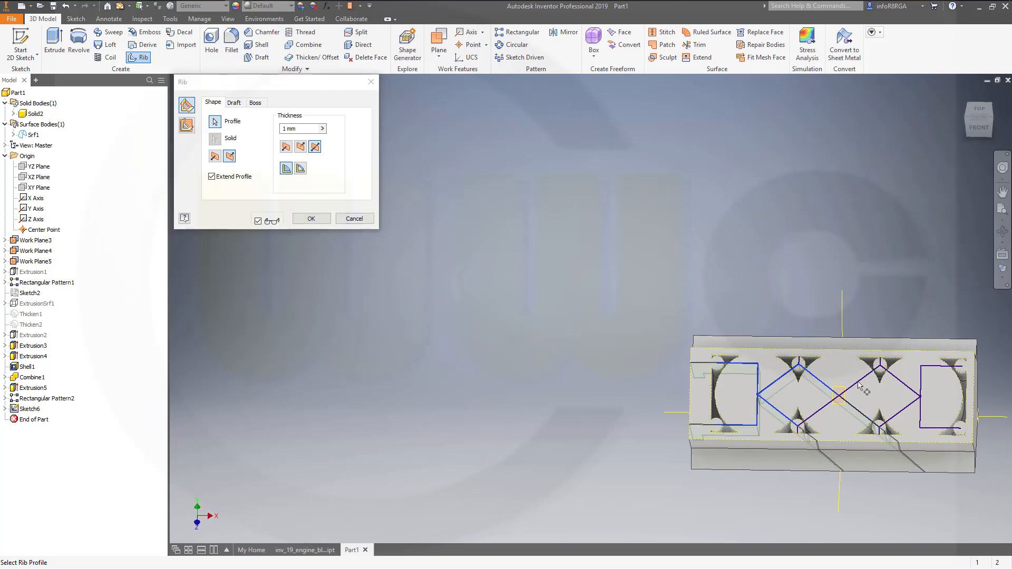
pyautogui.click(862, 378)
pyautogui.click(914, 388)
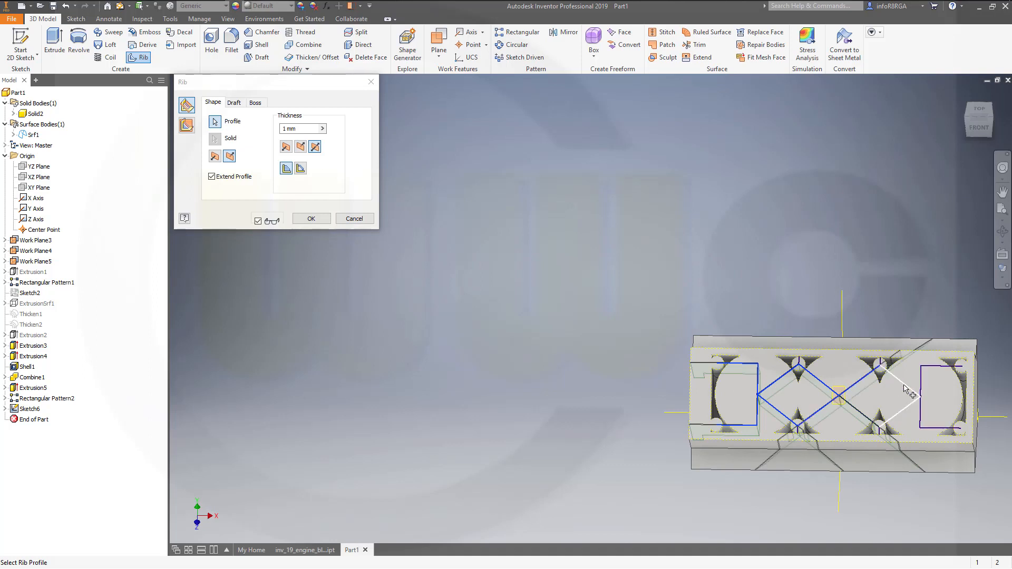
pyautogui.click(923, 382)
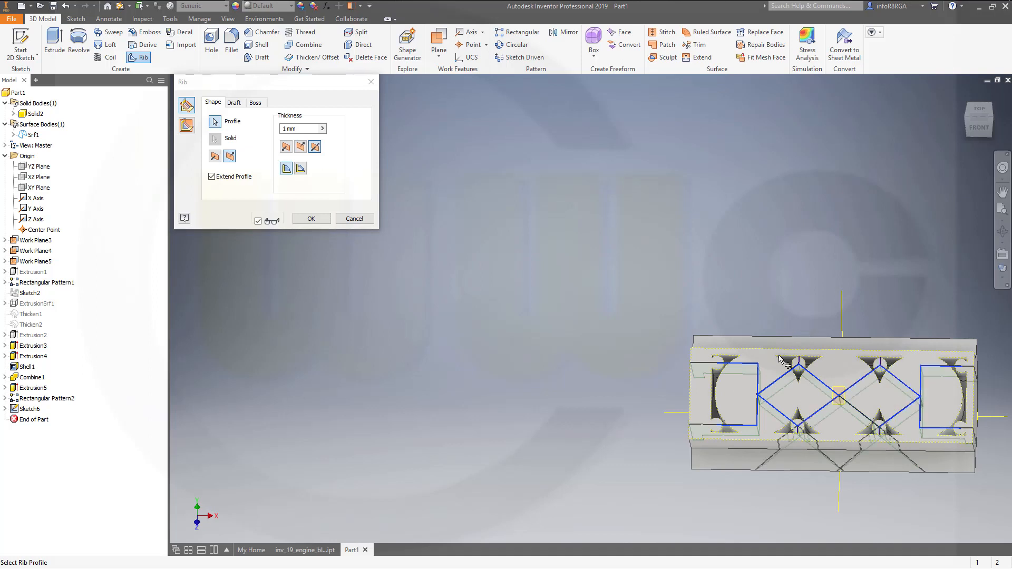
pyautogui.moveTo(738, 423)
pyautogui.keyDown('shift'); pyautogui.mouseDown(button='middle')
pyautogui.moveTo(741, 447)
pyautogui.moveTo(742, 412)
pyautogui.mouseUp(button='middle'); pyautogui.keyUp('shift')
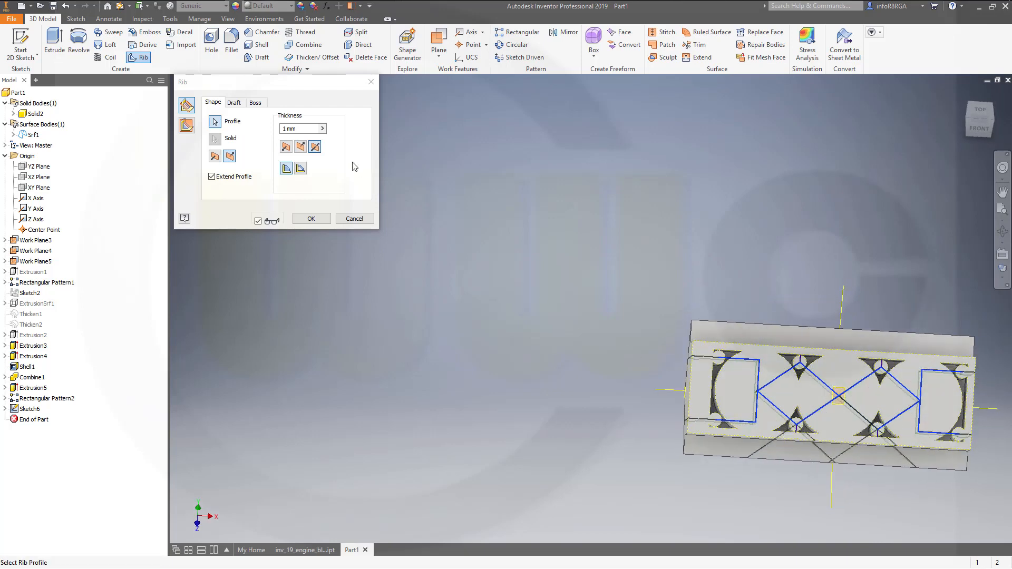
pyautogui.doubleClick(298, 128)
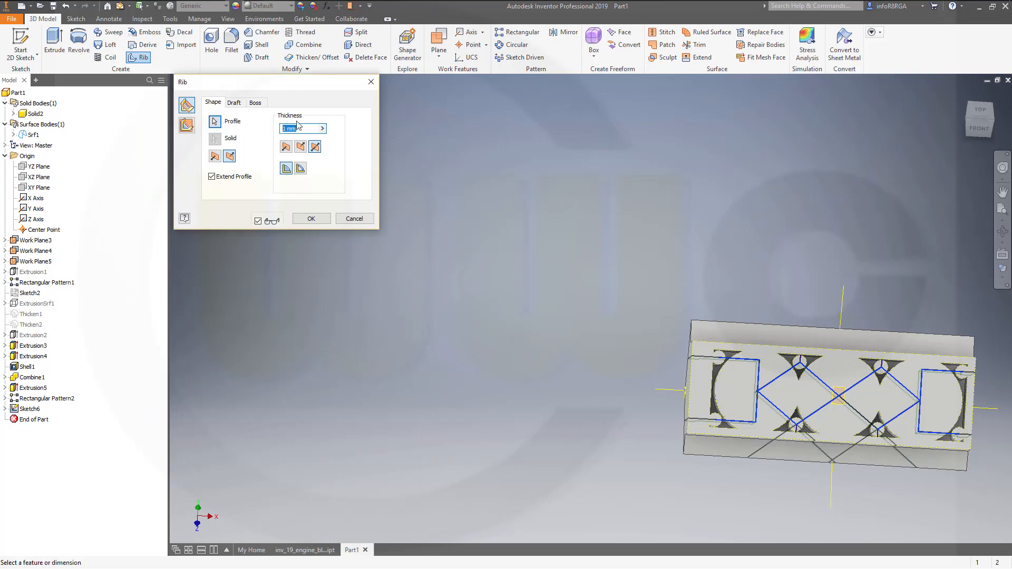
pyautogui.write('2')
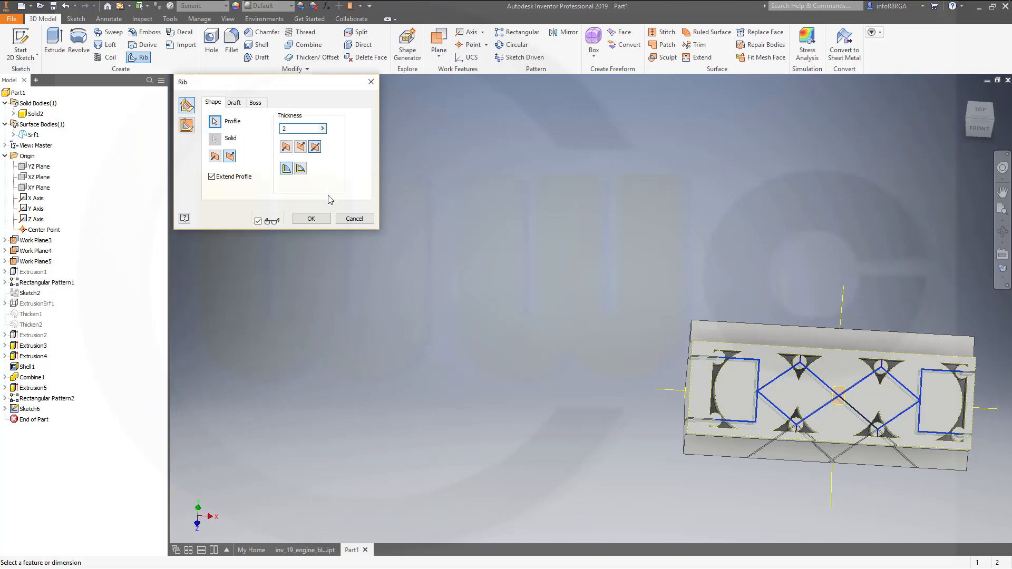
pyautogui.click(312, 222)
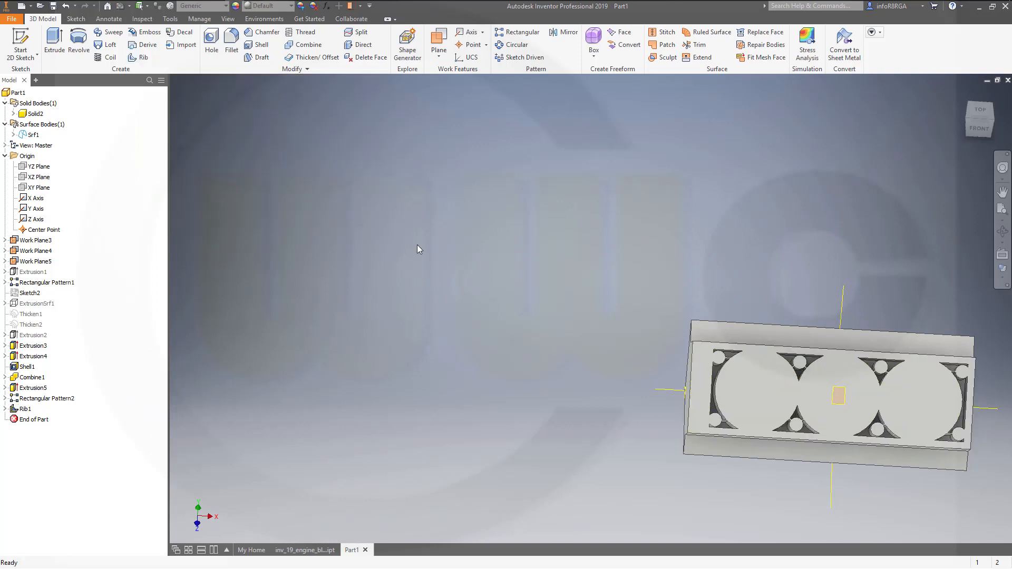
# Edit the rib to add the short vertical lines between the boss centres and pocket edges to its profile.
pyautogui.scroll(5, 886, 420)
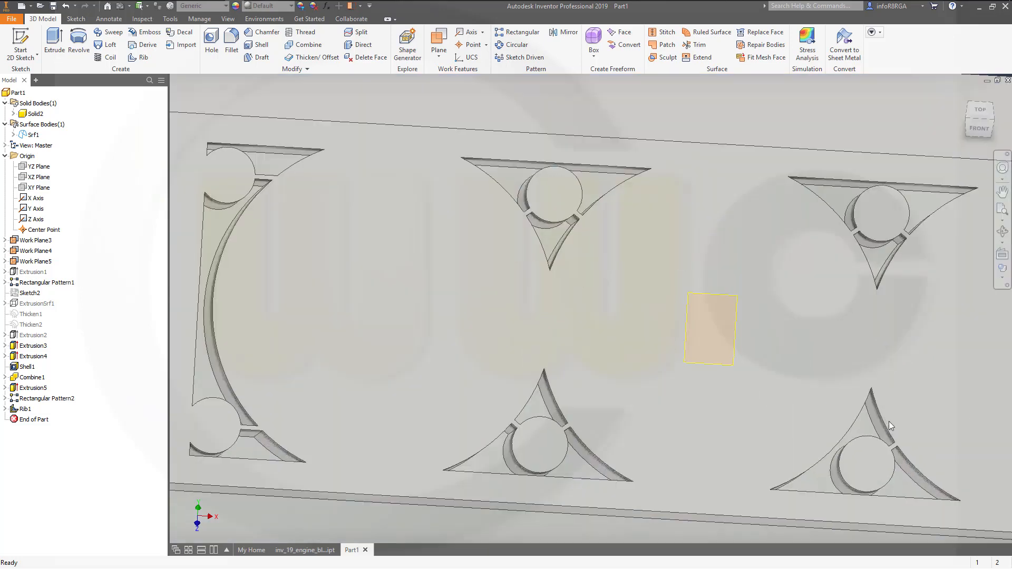
pyautogui.keyDown('shift'); pyautogui.moveTo(889, 422); pyautogui.dragTo(635, 350, button='middle'); pyautogui.keyUp('shift')
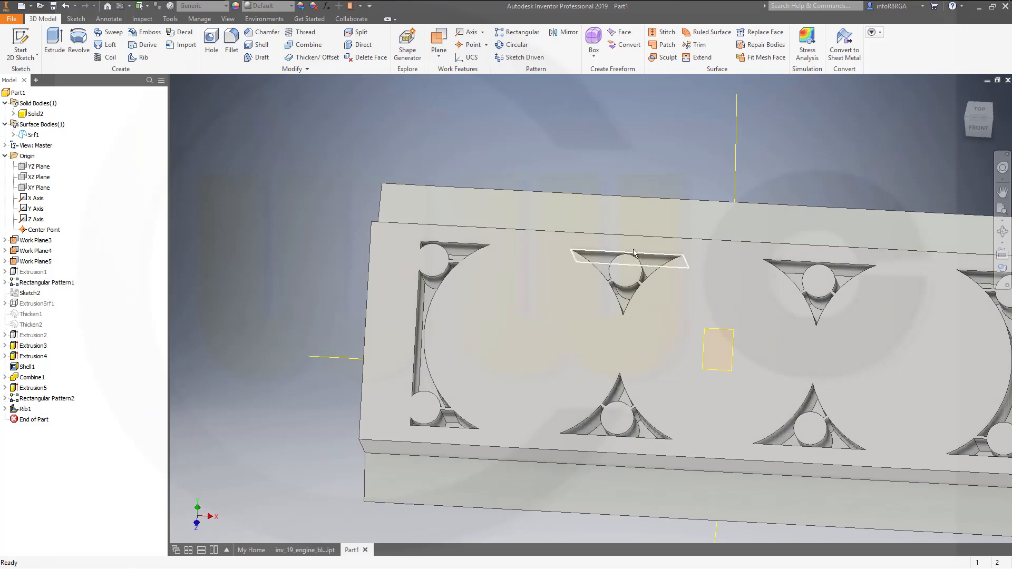
pyautogui.doubleClick(27, 409)
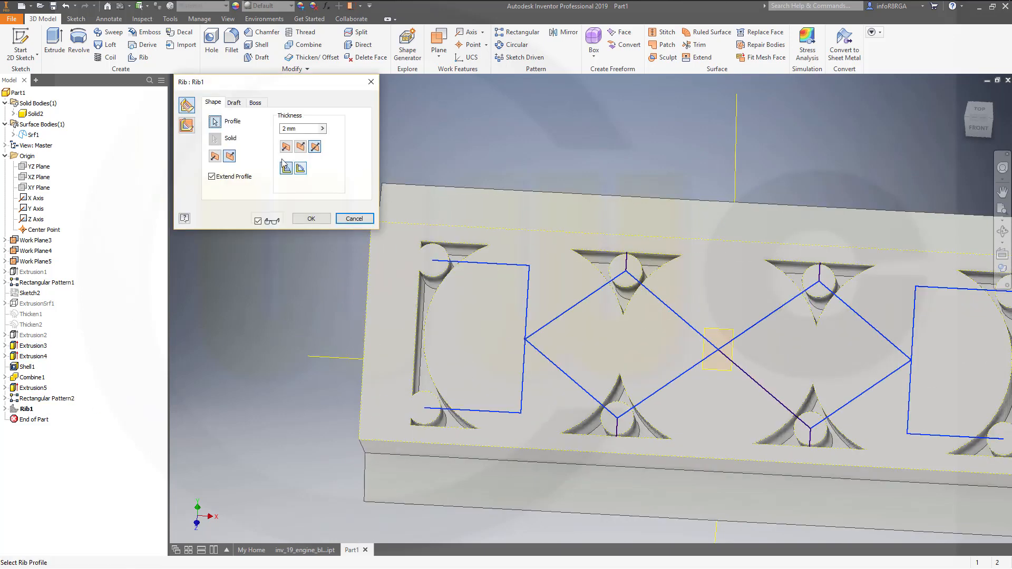
pyautogui.click(628, 263)
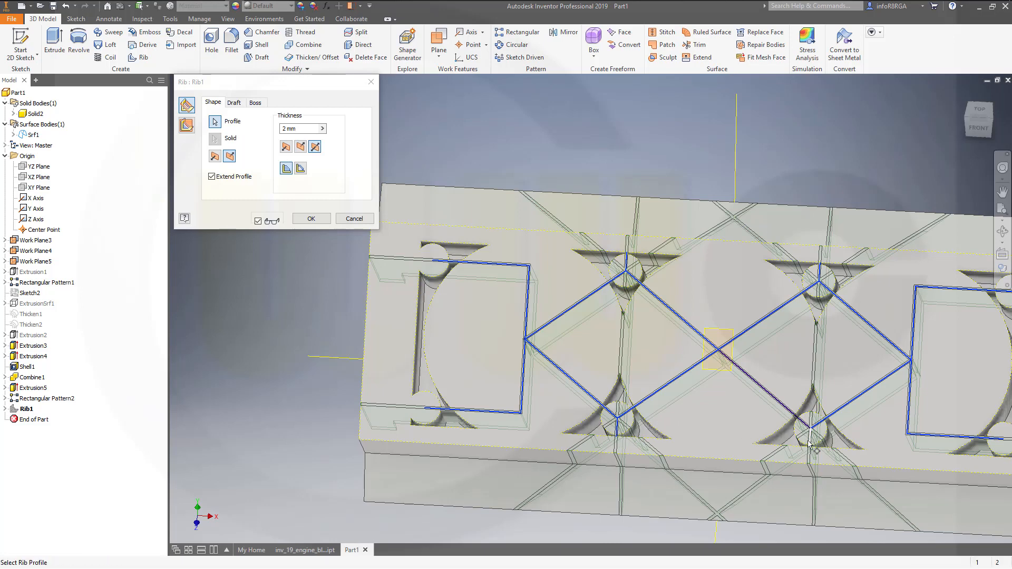
pyautogui.click(323, 223)
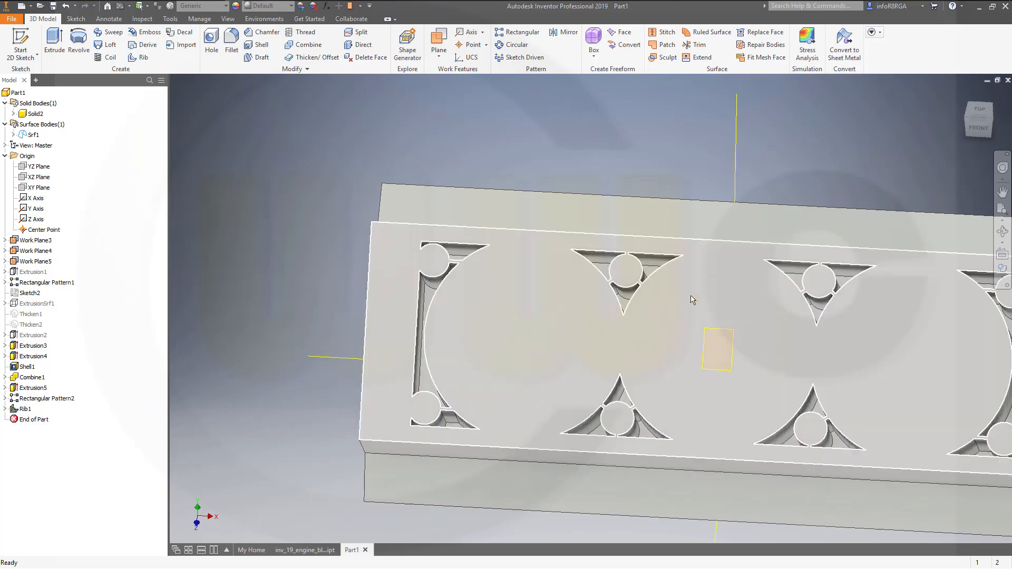
# Edit the rib again to include the missing diagonal from the diamonds' shared corner to the +X diamond's -Y boss.
pyautogui.keyDown('shift'); pyautogui.moveTo(738, 345); pyautogui.dragTo(745, 364, button='middle'); pyautogui.keyUp('shift')
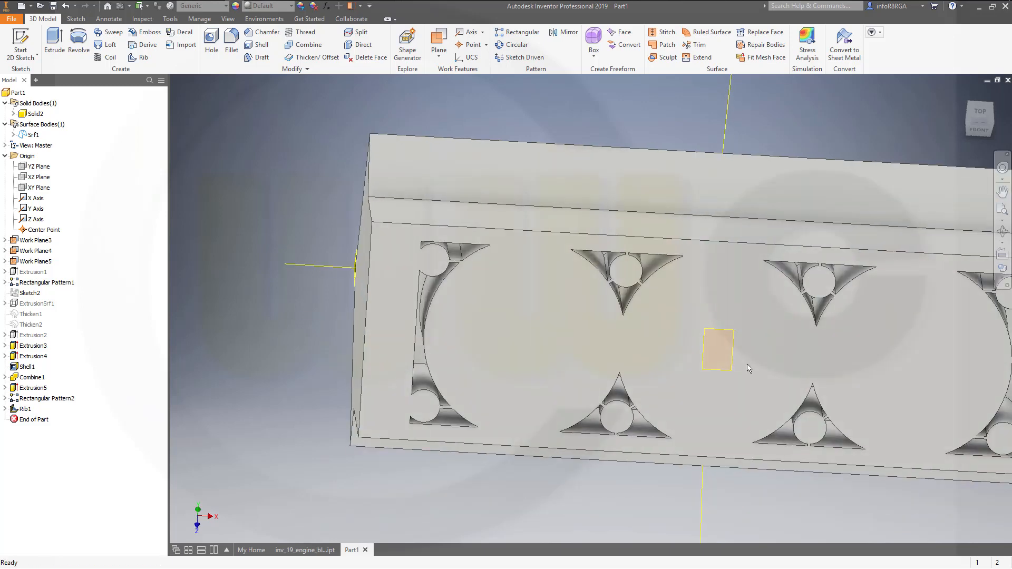
pyautogui.doubleClick(27, 409)
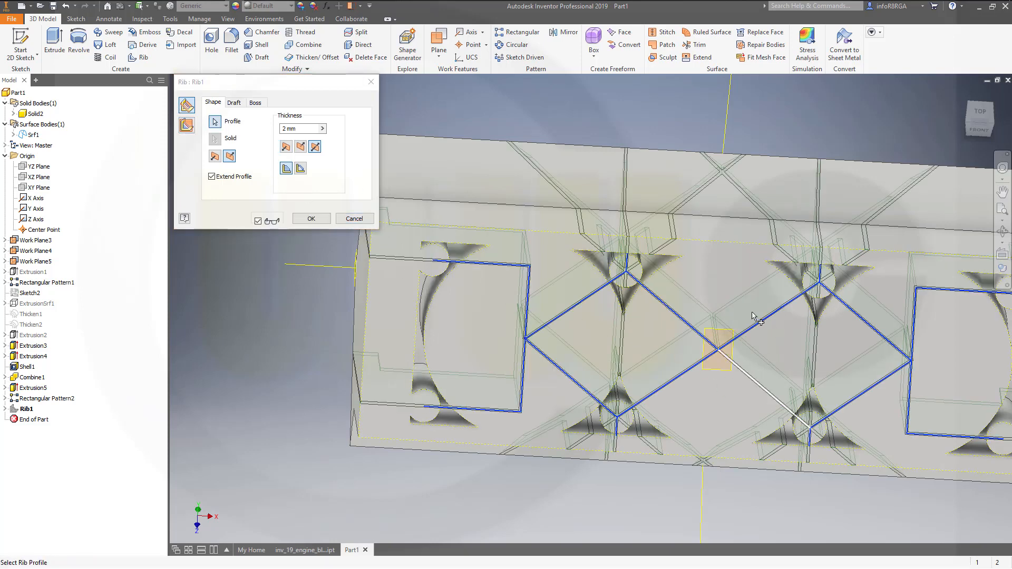
pyautogui.click(310, 219)
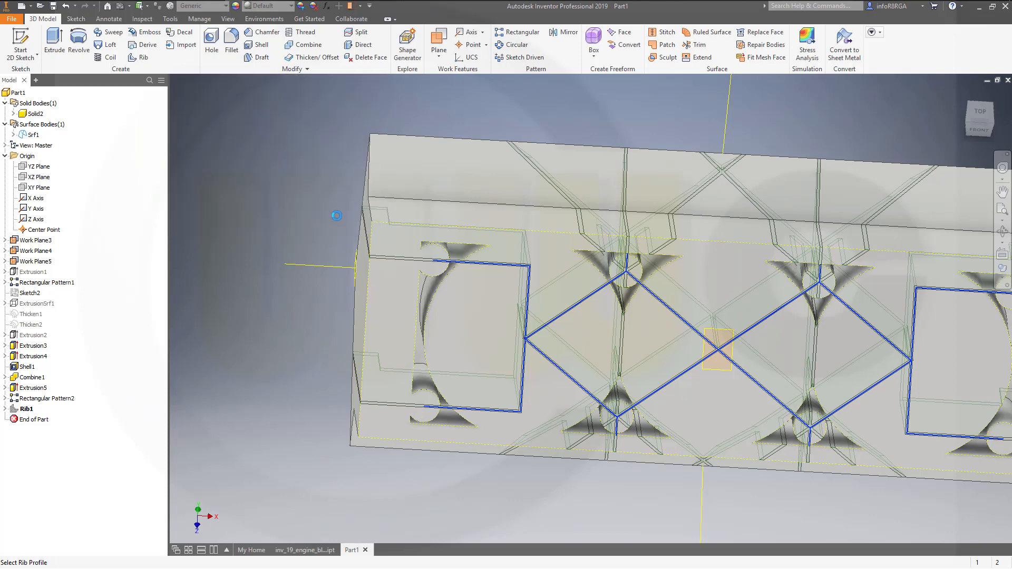
pyautogui.moveTo(736, 330); pyautogui.dragTo(639, 314, button='middle')
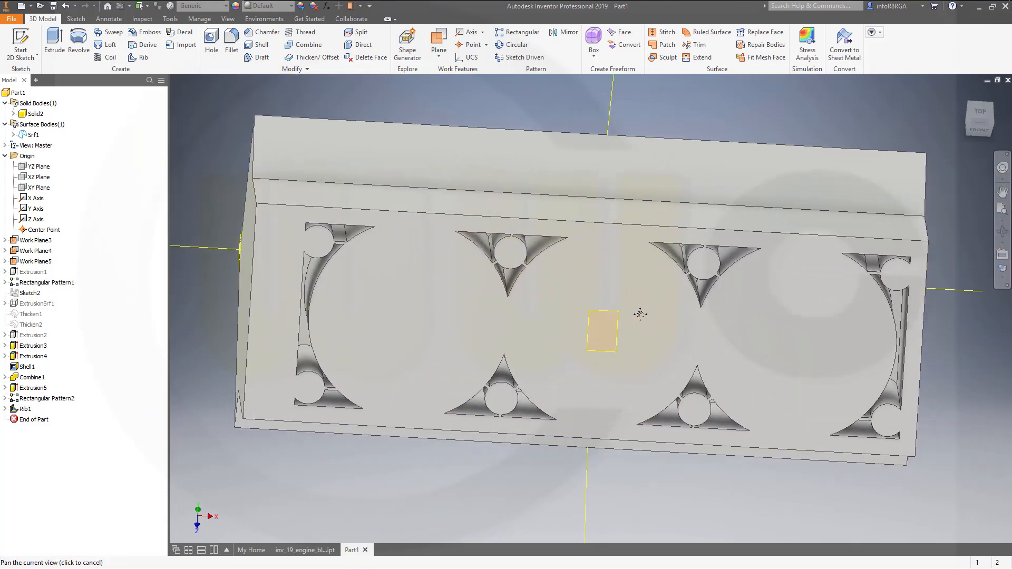
pyautogui.keyDown('shift'); pyautogui.moveTo(729, 335); pyautogui.dragTo(655, 314, button='middle'); pyautogui.keyUp('shift')
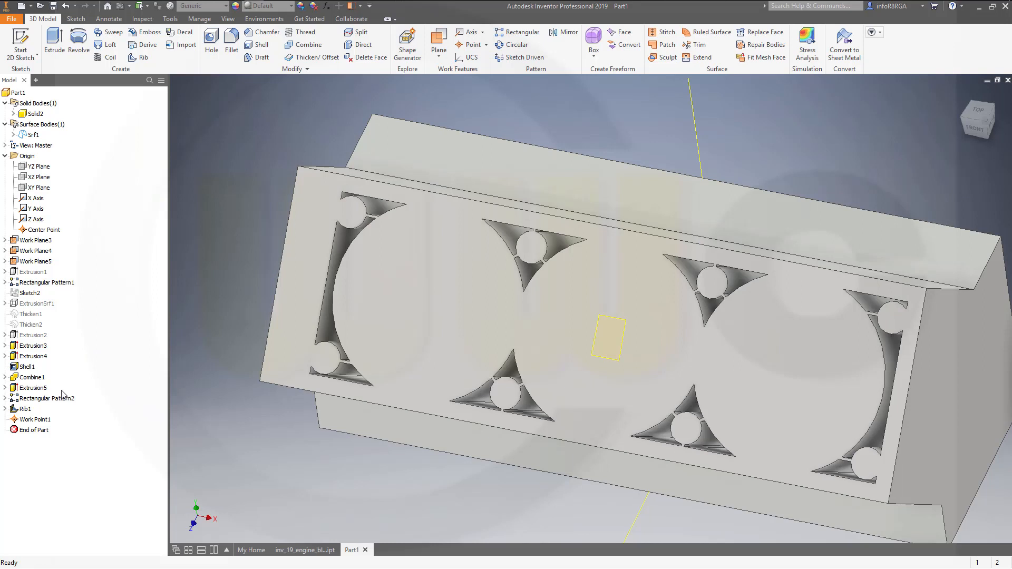
# Edit the rib's sketch and place points at the -X, +Y corner boss centre and the diamonds' shared corner.
pyautogui.click(5, 409)
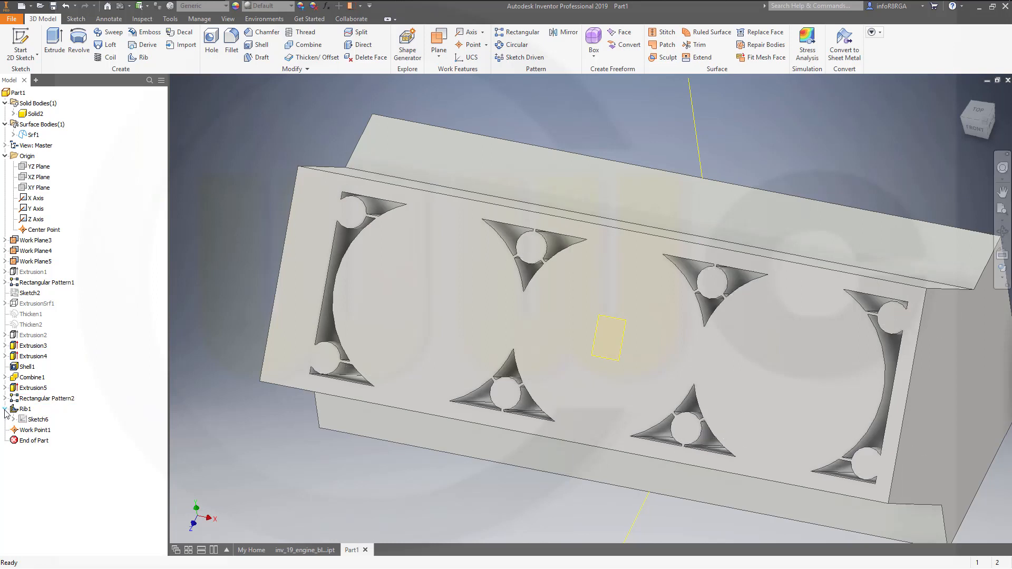
pyautogui.doubleClick(37, 420)
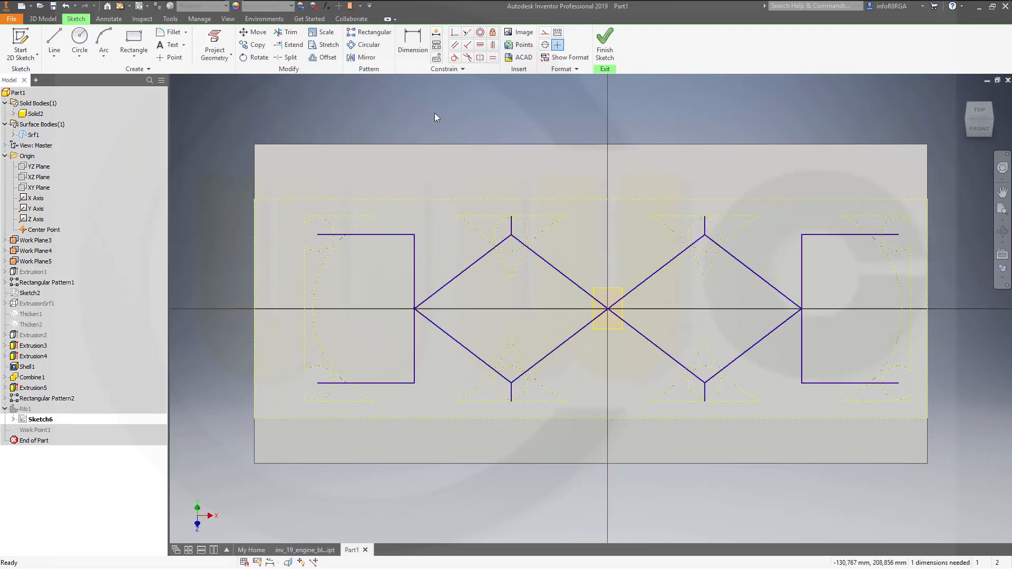
pyautogui.click(172, 57)
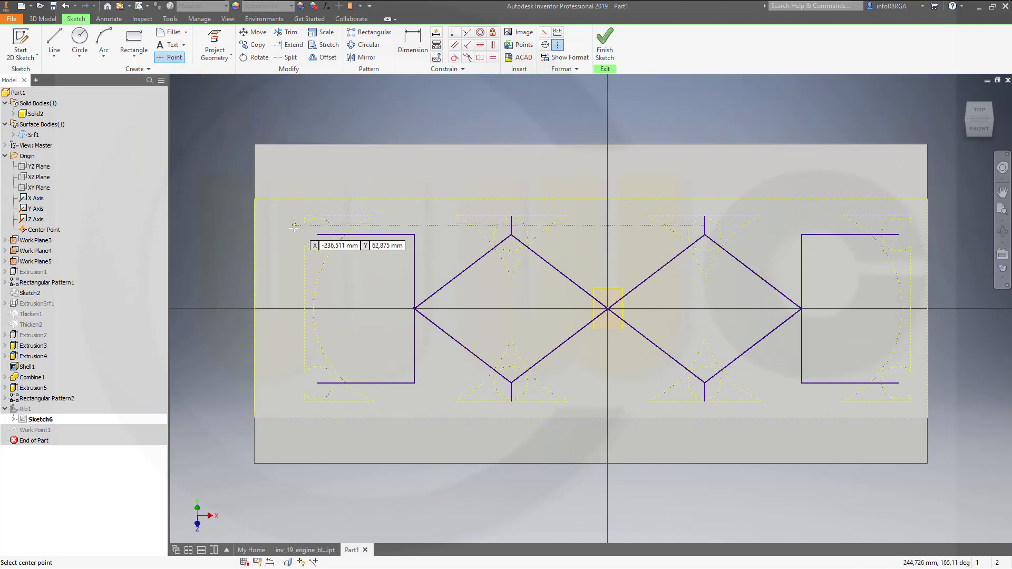
pyautogui.click(317, 235)
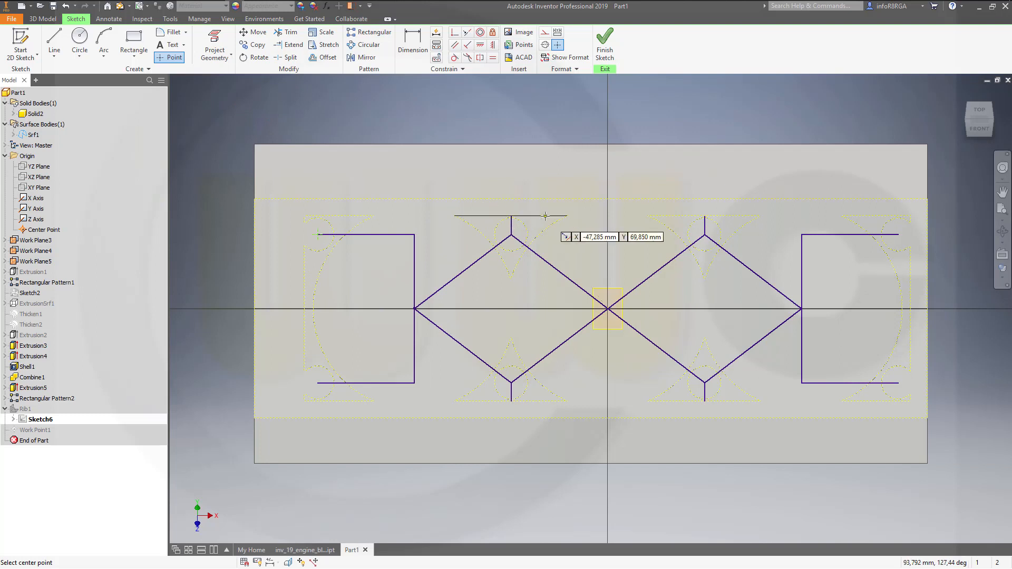
pyautogui.click(608, 309)
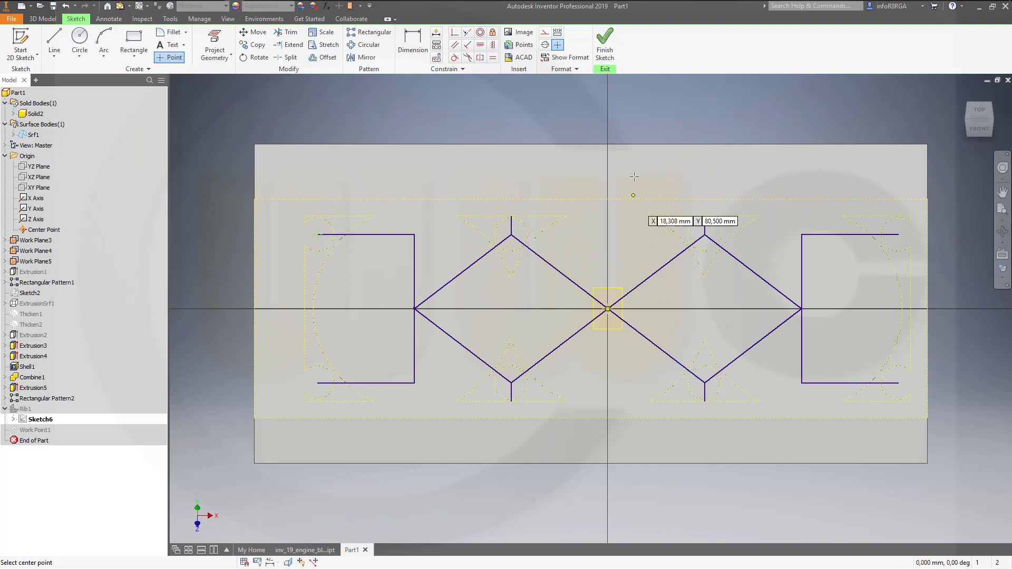
pyautogui.click(605, 45)
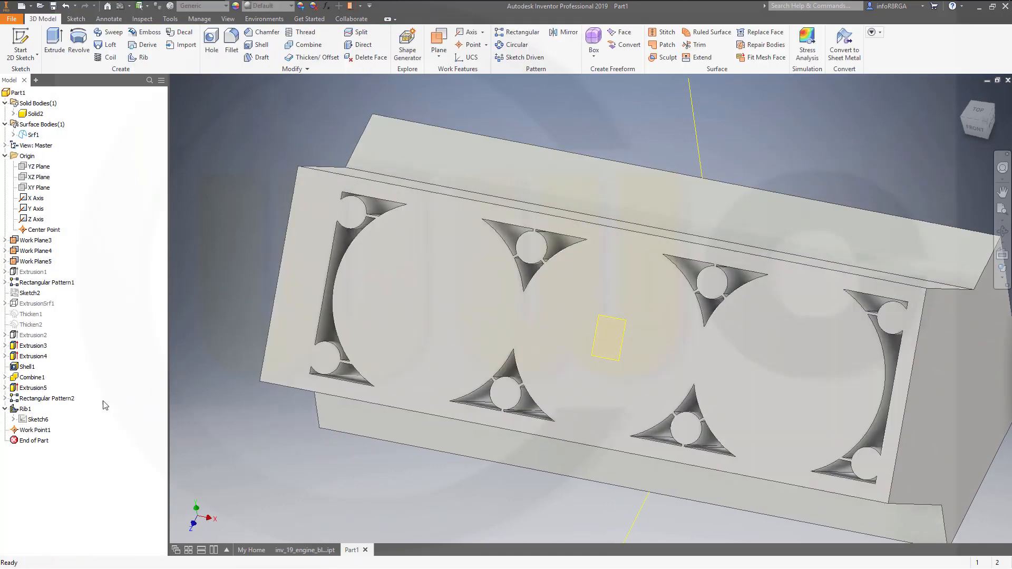
# Show the rib's sketch, create work points at the diamonds' shared corner and the -X, +Y corner boss centre, and hide the sketch again.
pyautogui.rightClick(40, 420)
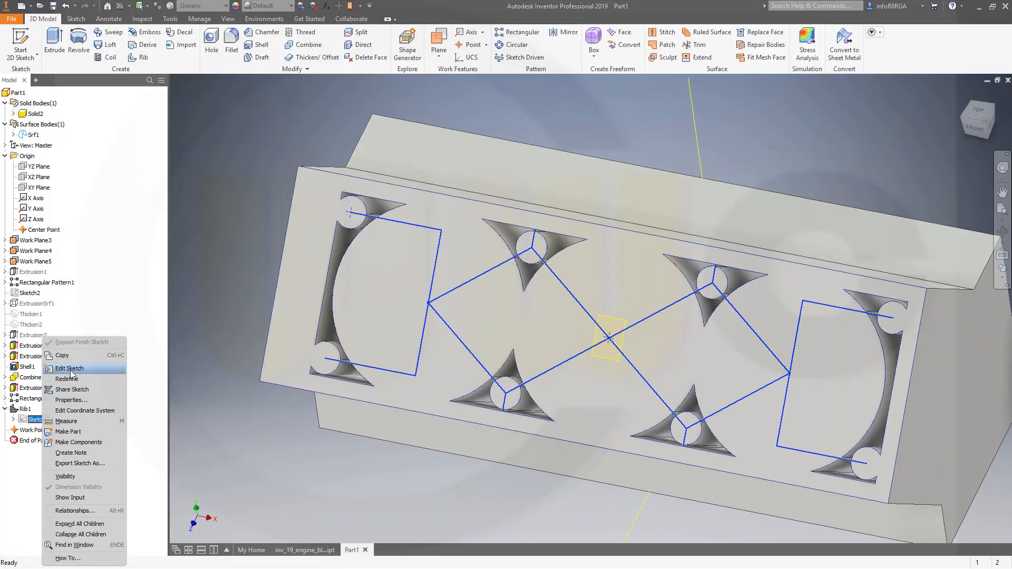
pyautogui.click(65, 477)
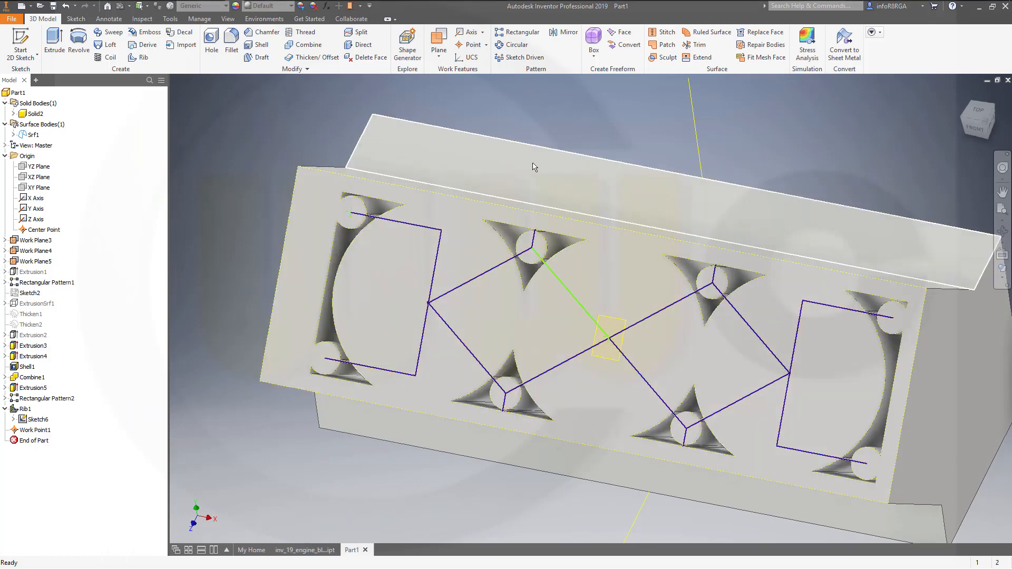
pyautogui.click(477, 46)
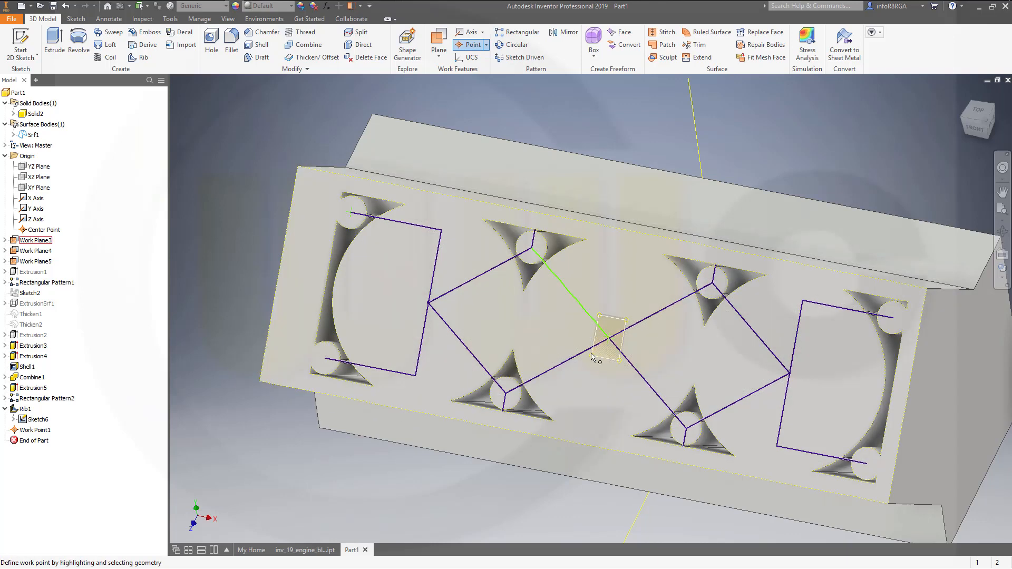
pyautogui.click(610, 340)
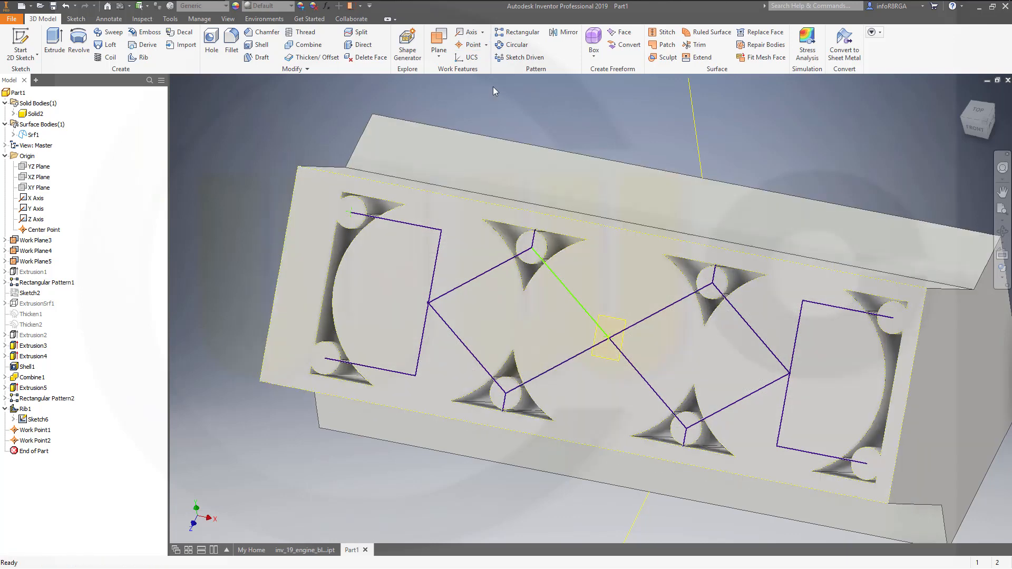
pyautogui.click(472, 44)
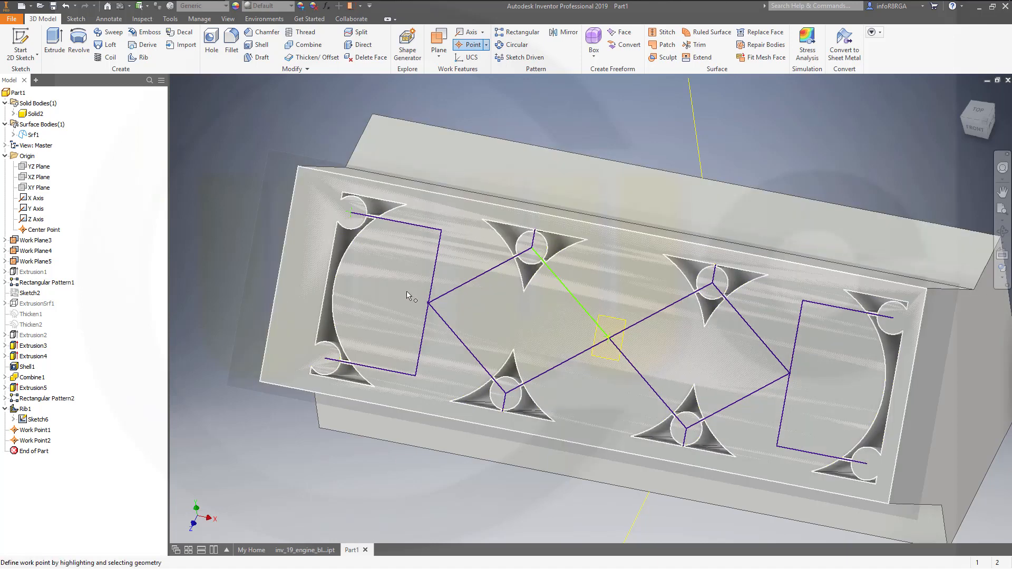
pyautogui.click(352, 214)
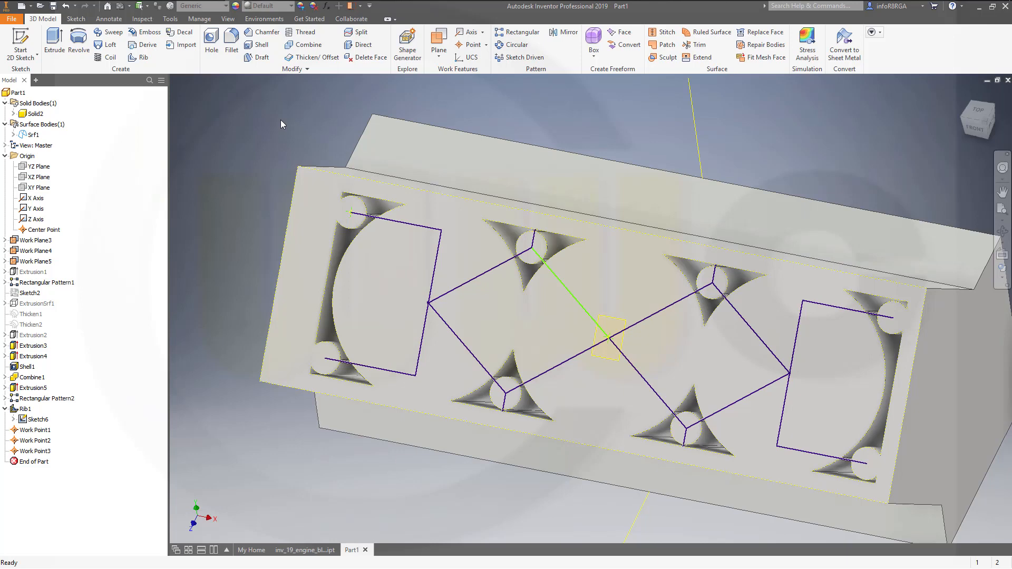
pyautogui.rightClick(37, 420)
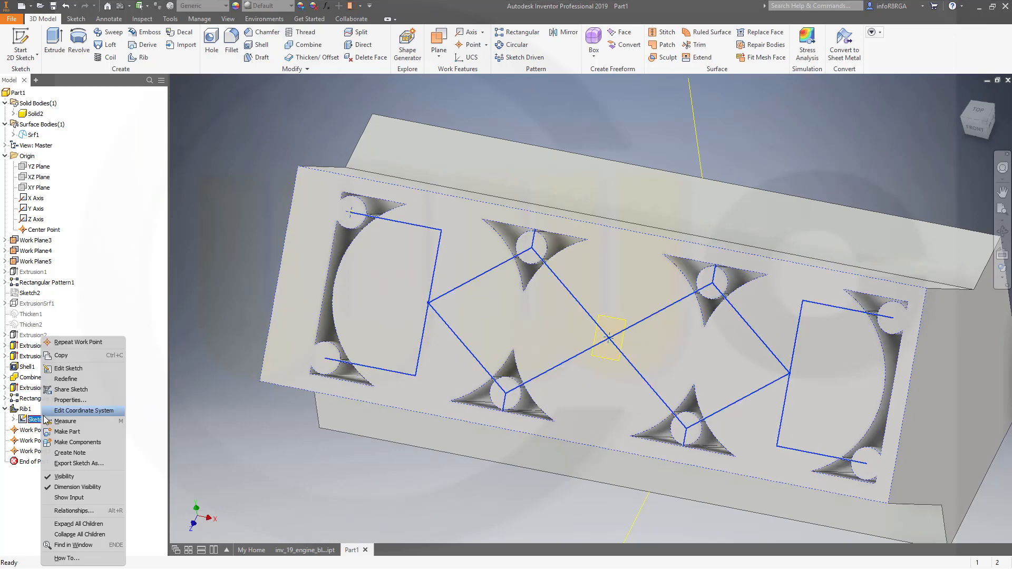
pyautogui.click(64, 477)
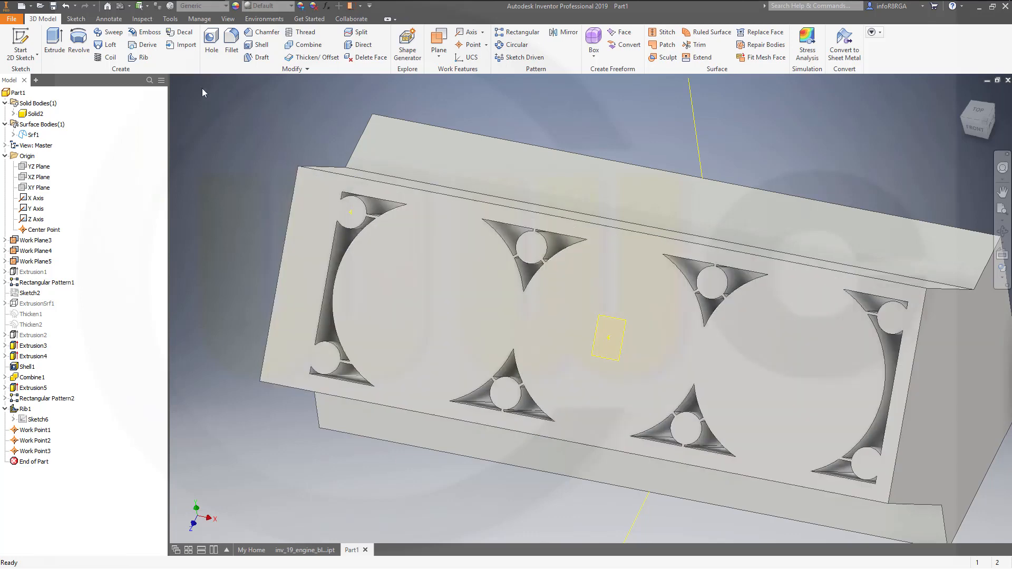
# Set up a simple through-all hole at the middle cylinder's work point, directed perpendicular to the cylinder housing's top face.
pyautogui.click(213, 45)
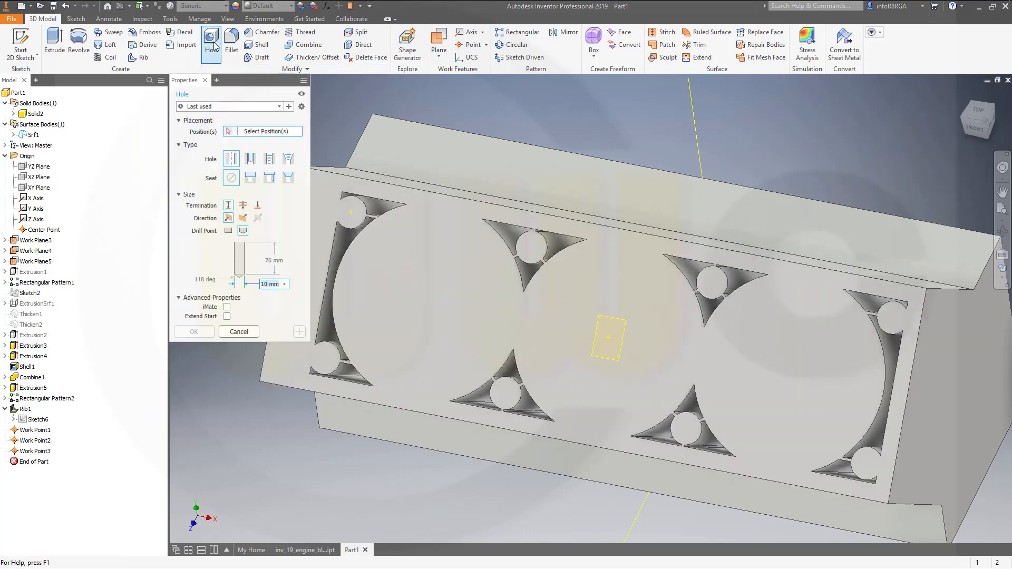
pyautogui.click(610, 339)
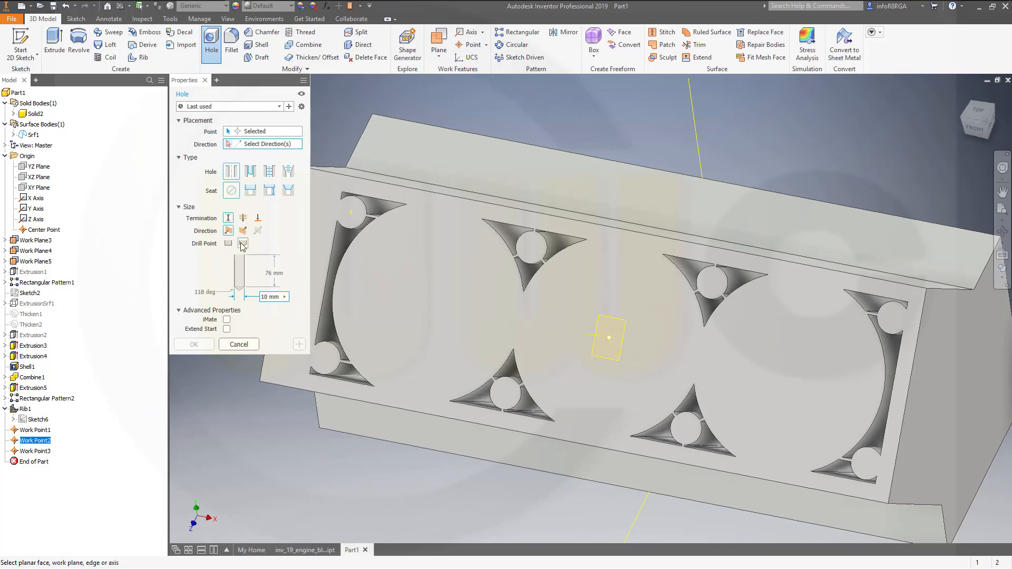
pyautogui.click(244, 219)
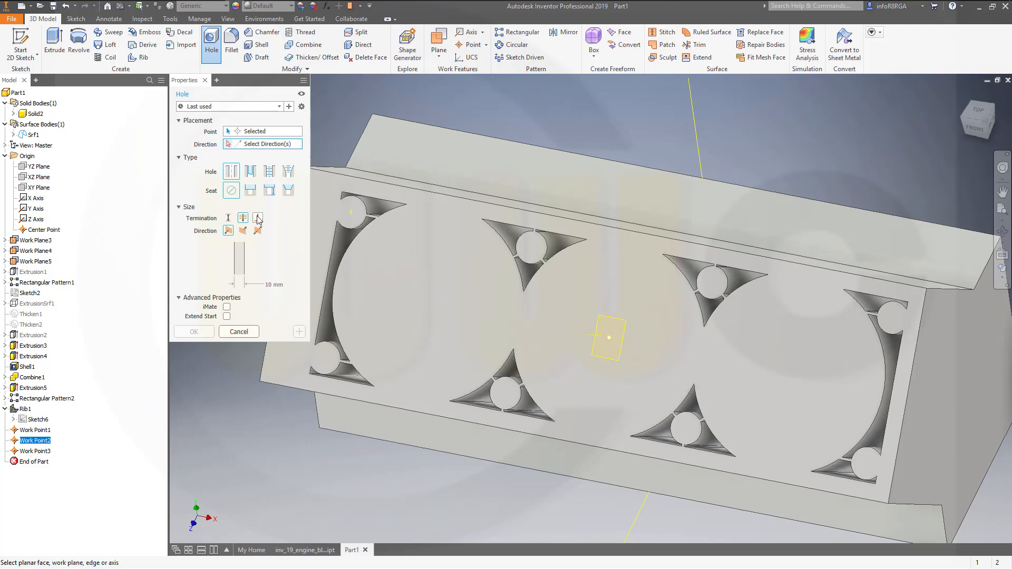
pyautogui.click(279, 285)
pyautogui.write('127')
pyautogui.hotkey('ctrl', 'a')
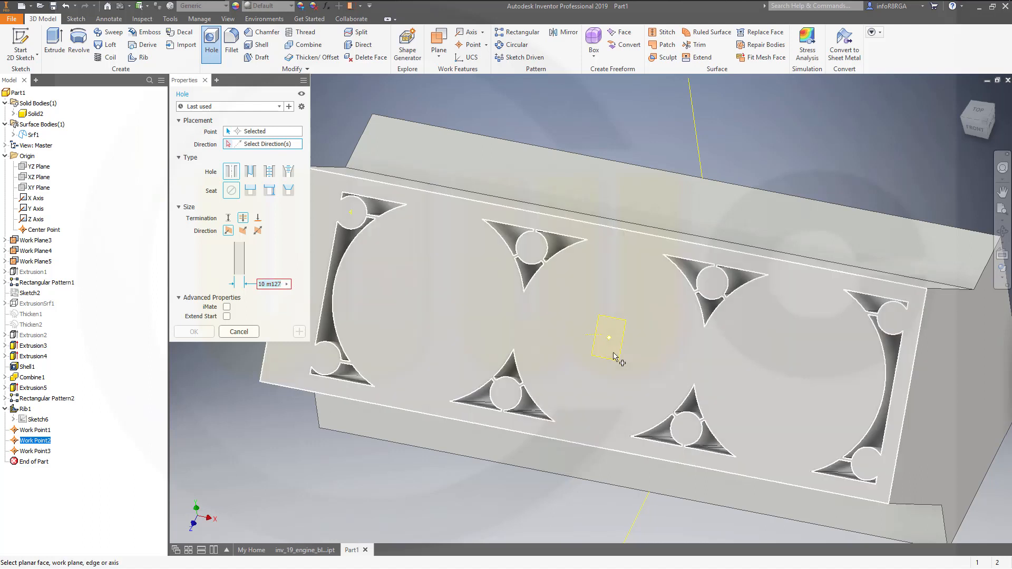
pyautogui.click(602, 379)
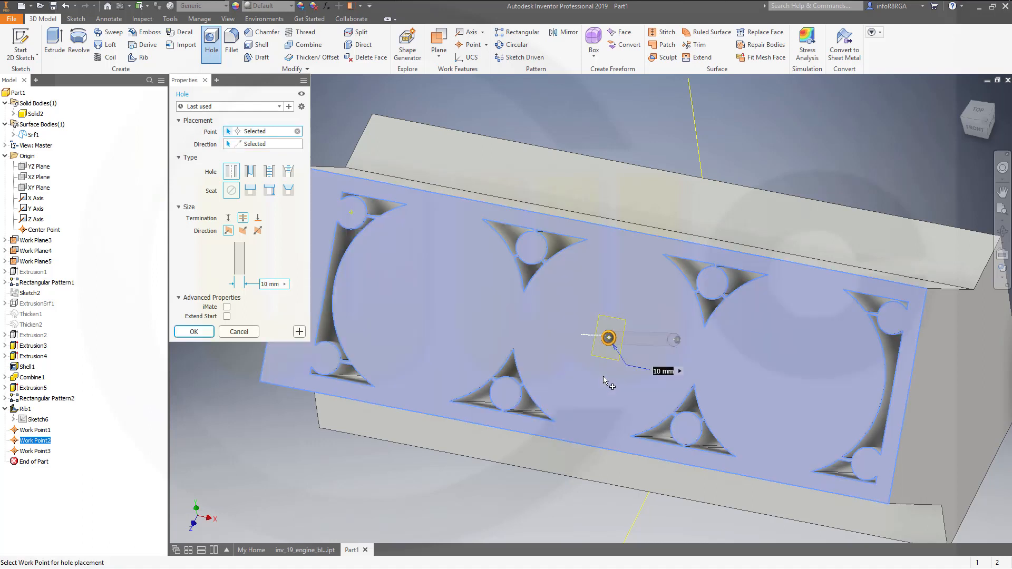
# Set the middle cylinder hole's diameter to 127 mm and create it.
pyautogui.click(283, 284)
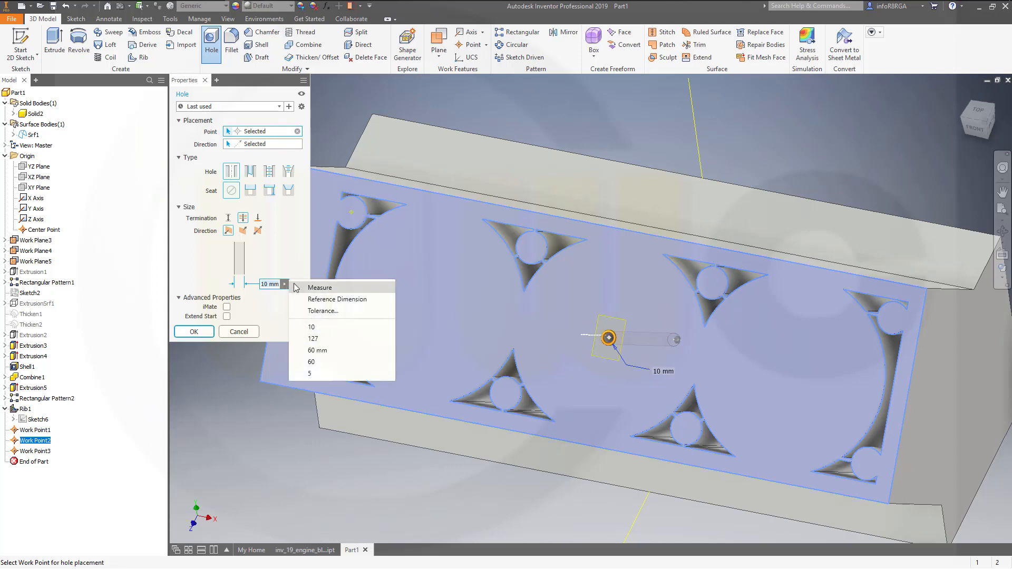
pyautogui.click(277, 285)
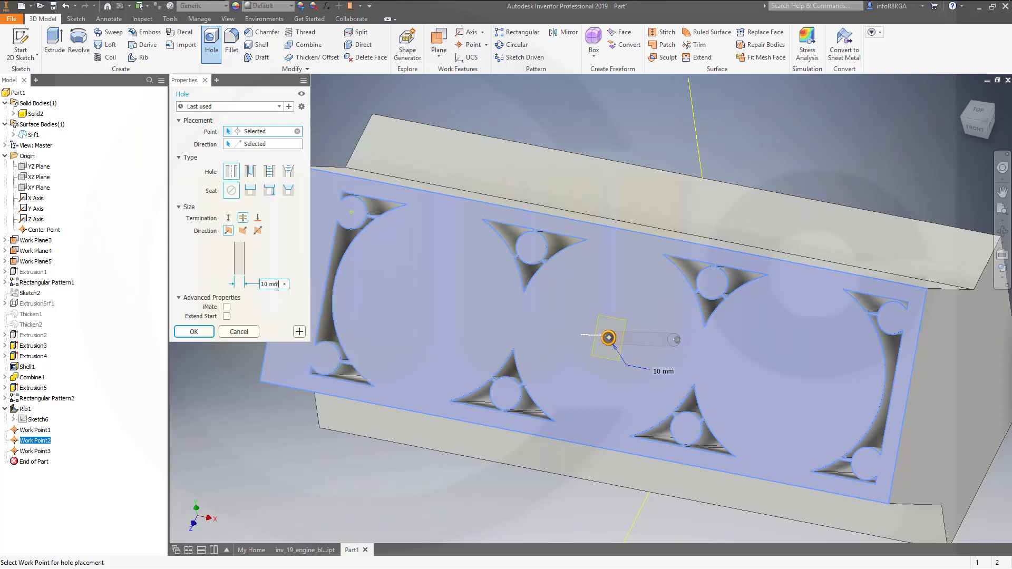
pyautogui.moveTo(279, 286); pyautogui.dragTo(231, 285)
pyautogui.write('127')
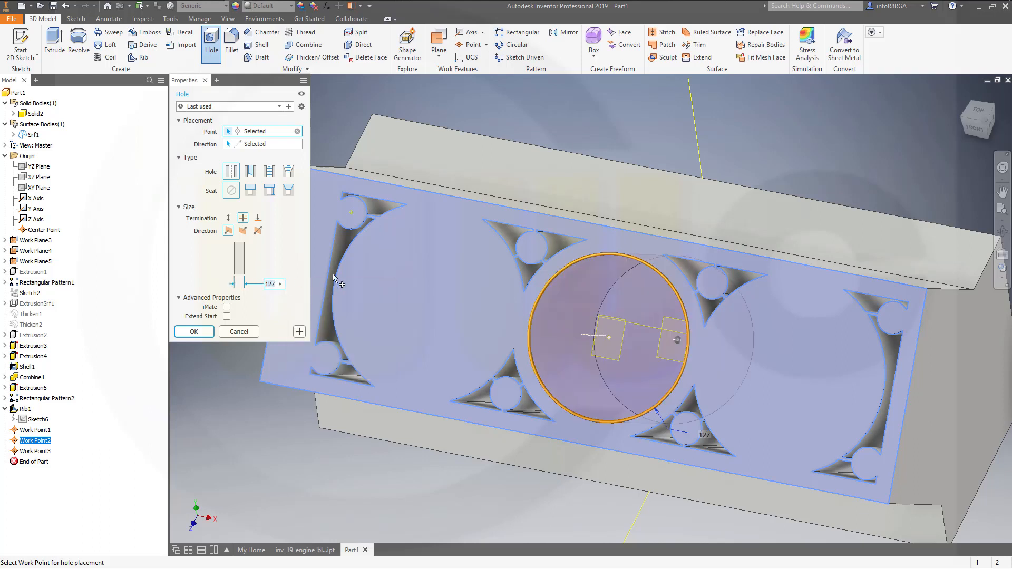
pyautogui.click(194, 332)
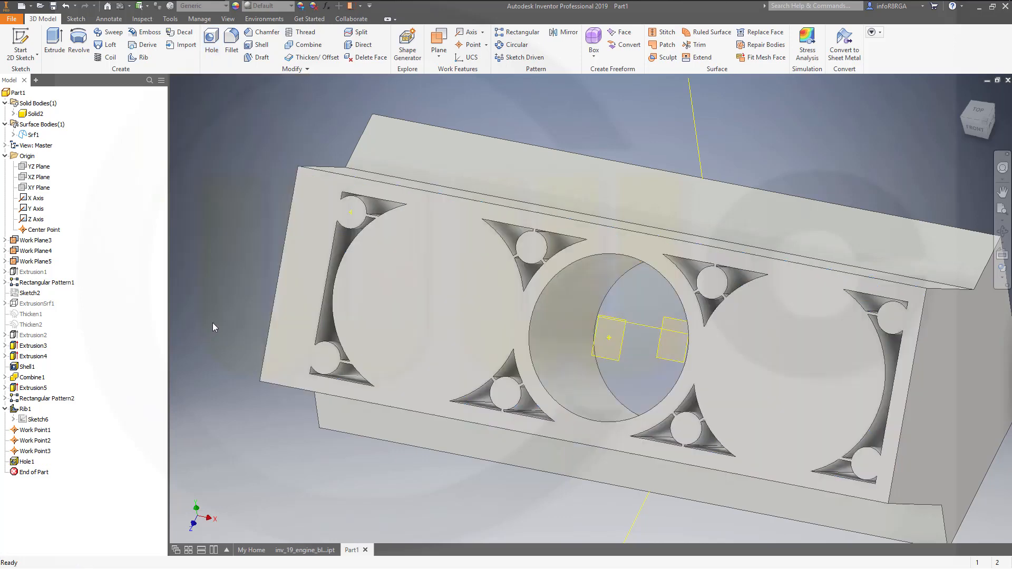
# Pattern the 127 mm hole along the X axis with 3 instances at 146 mm spacing, using the midplane option.
pyautogui.keyDown('shift'); pyautogui.moveTo(411, 366); pyautogui.dragTo(441, 391, button='middle'); pyautogui.keyUp('shift')
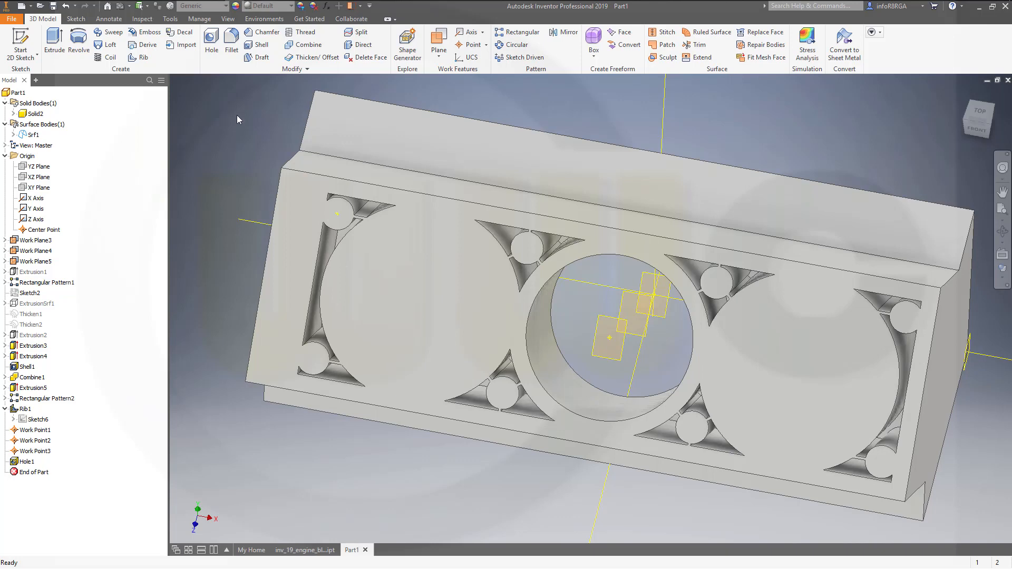
pyautogui.click(515, 33)
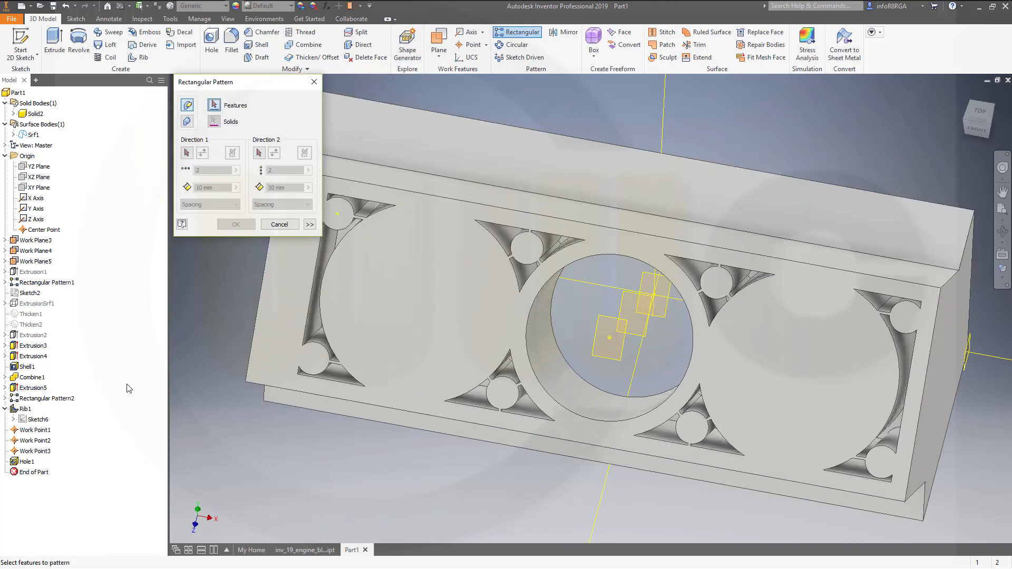
pyautogui.click(28, 462)
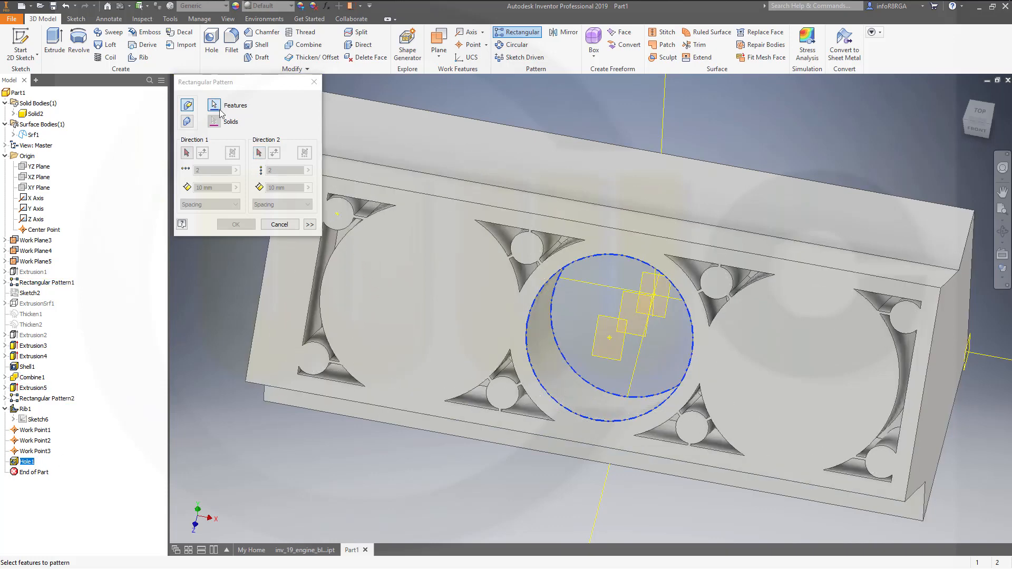
pyautogui.click(187, 153)
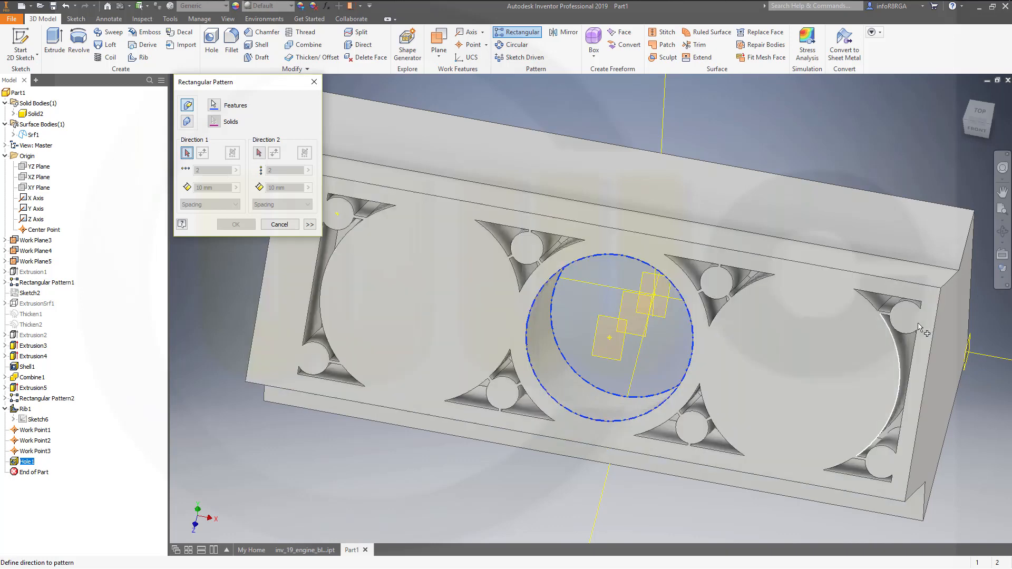
pyautogui.click(985, 356)
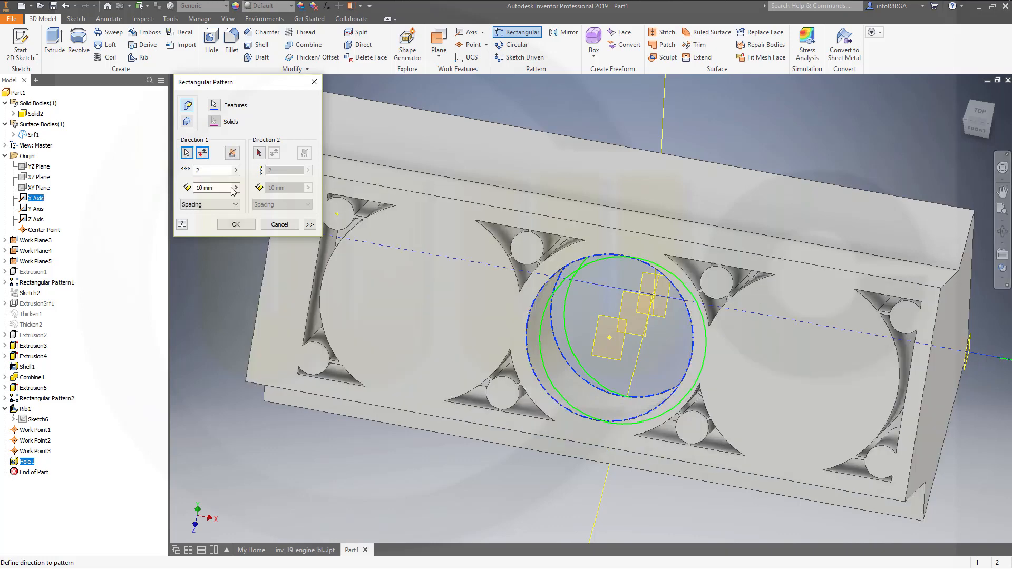
pyautogui.doubleClick(211, 171)
pyautogui.write('3')
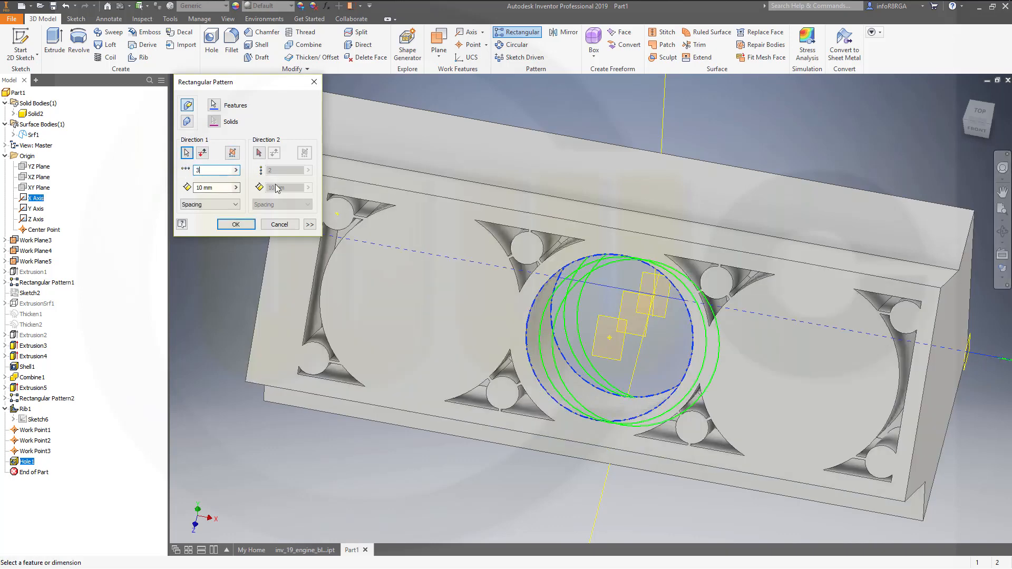
pyautogui.moveTo(223, 189); pyautogui.dragTo(128, 191)
pyautogui.write('146')
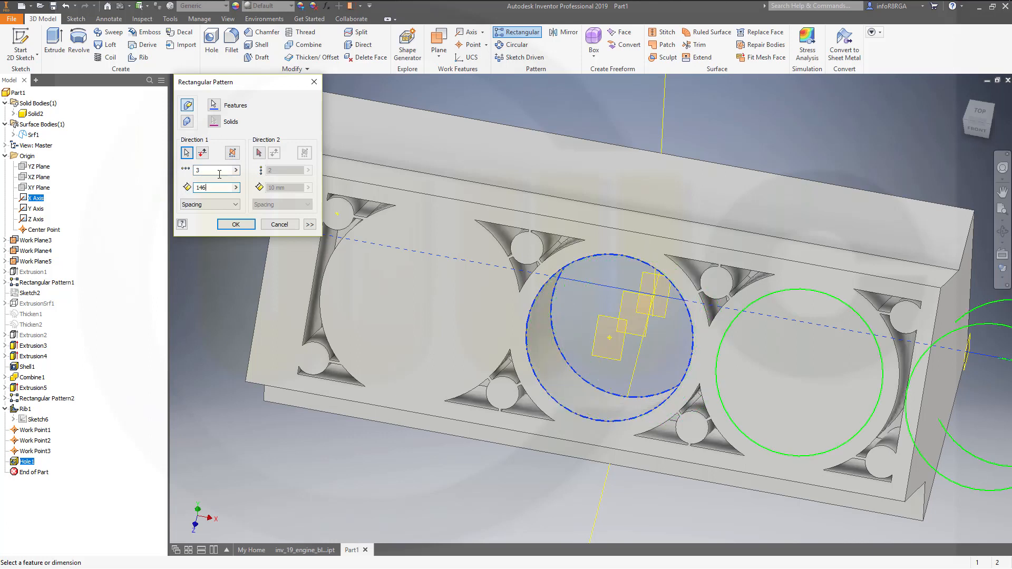
pyautogui.click(232, 153)
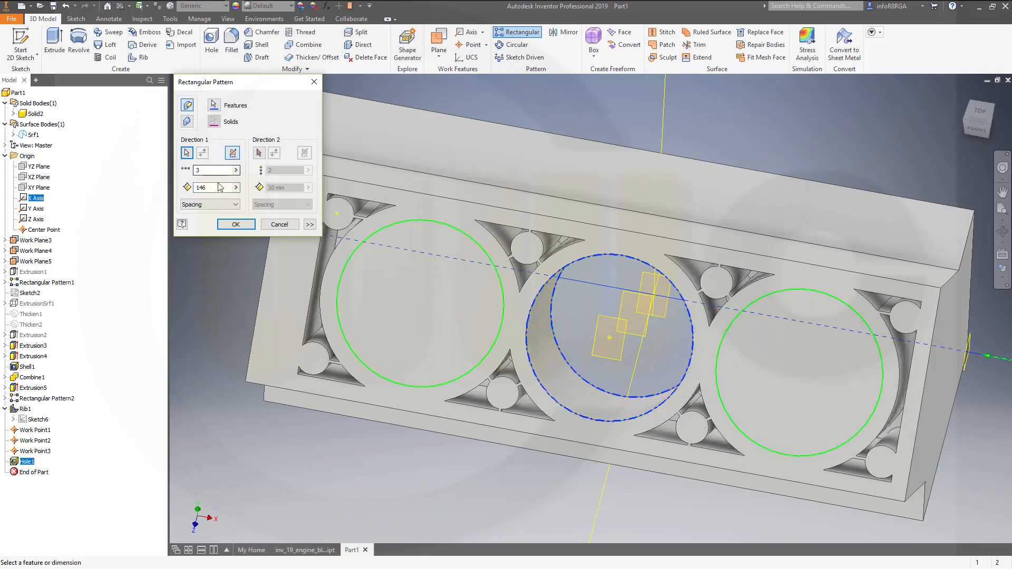
pyautogui.click(232, 225)
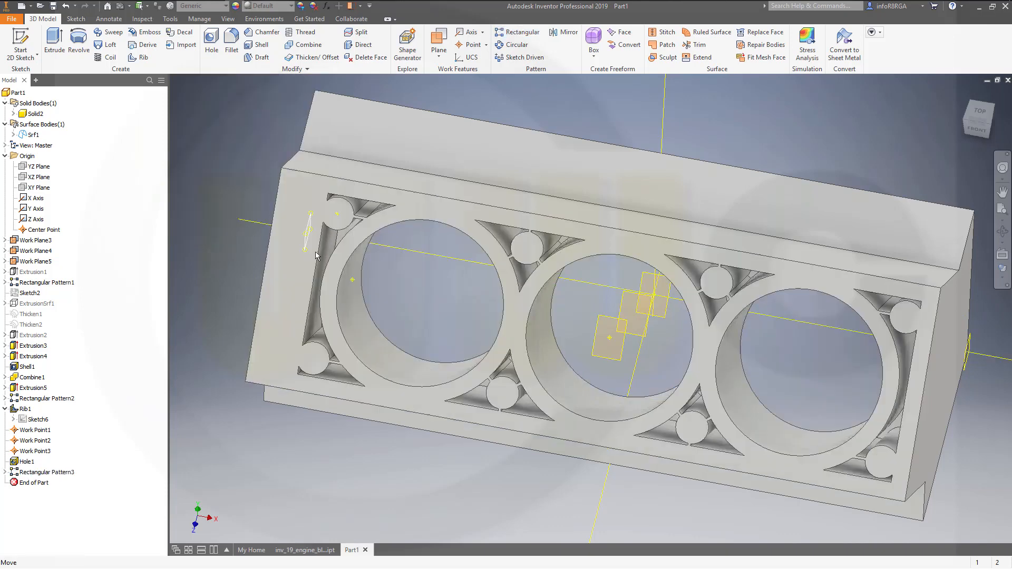
# Create a 10 mm diameter, 76 mm deep hole at the -X, +Y corner boss's work point, perpendicular to the top face.
pyautogui.keyDown('shift'); pyautogui.moveTo(231, 229); pyautogui.dragTo(355, 239, button='middle'); pyautogui.keyUp('shift')
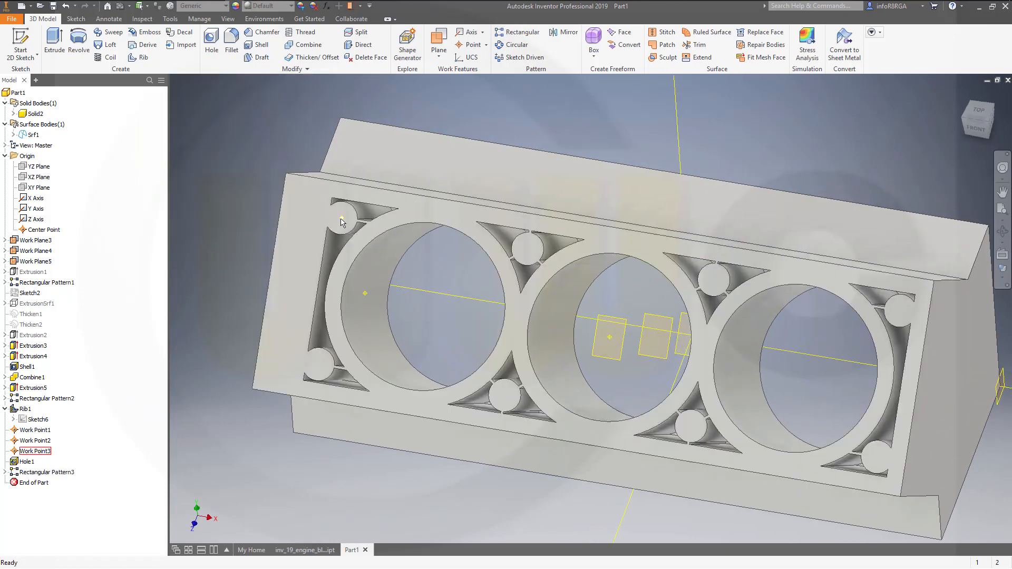
pyautogui.click(212, 45)
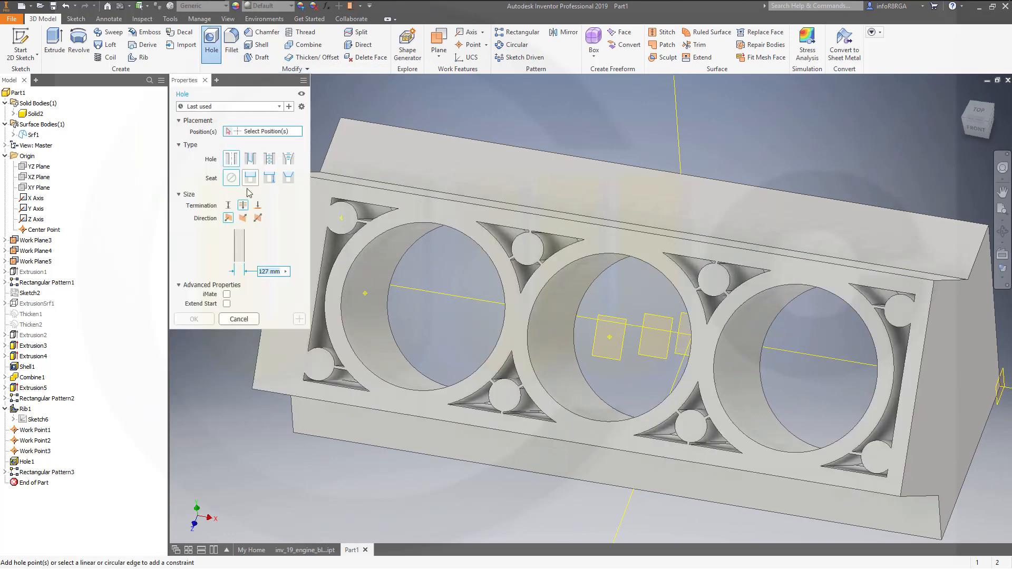
pyautogui.click(228, 205)
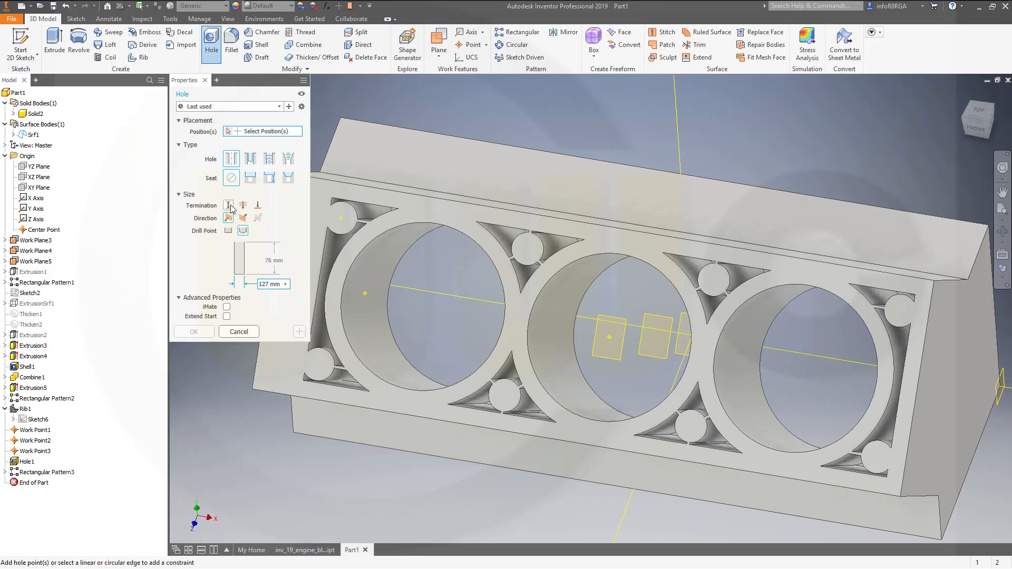
pyautogui.click(343, 220)
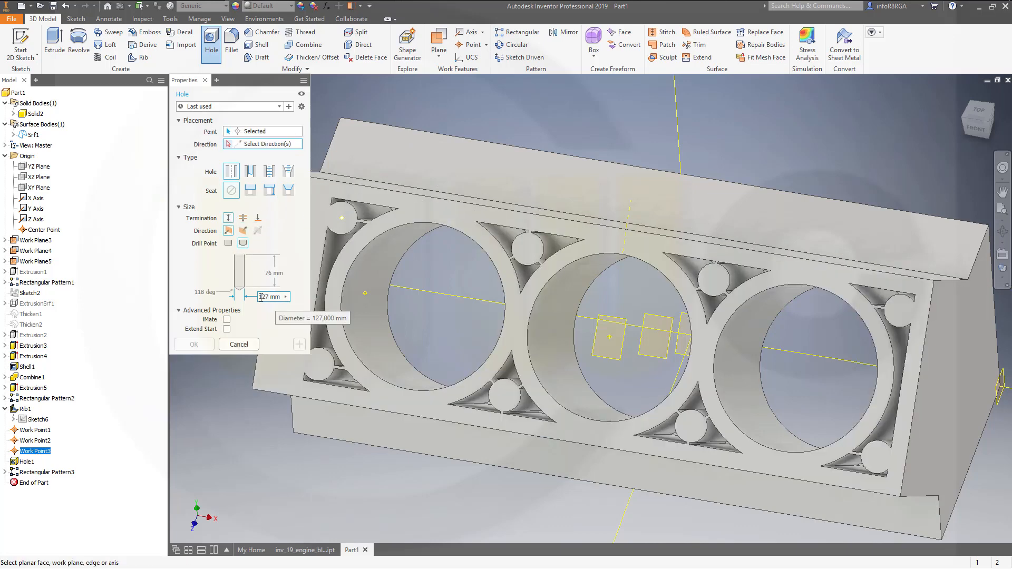
pyautogui.doubleClick(281, 296)
pyautogui.write('10')
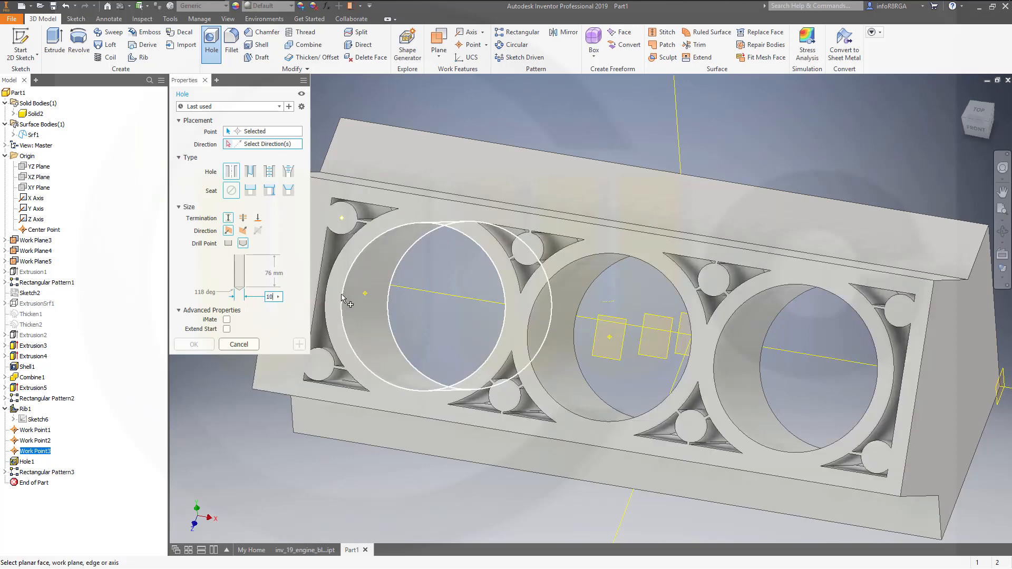
pyautogui.press('Tab')
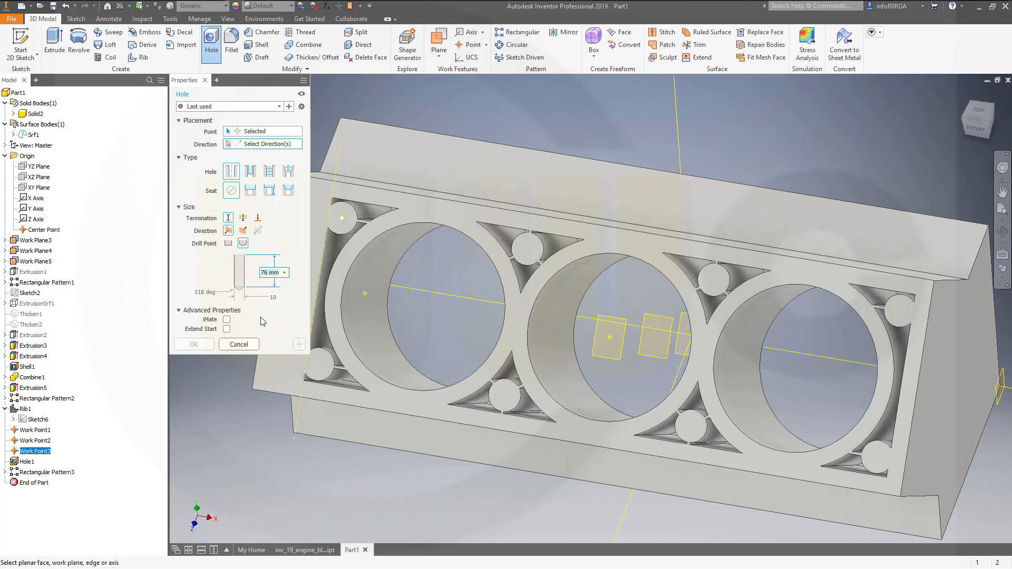
pyautogui.click(341, 230)
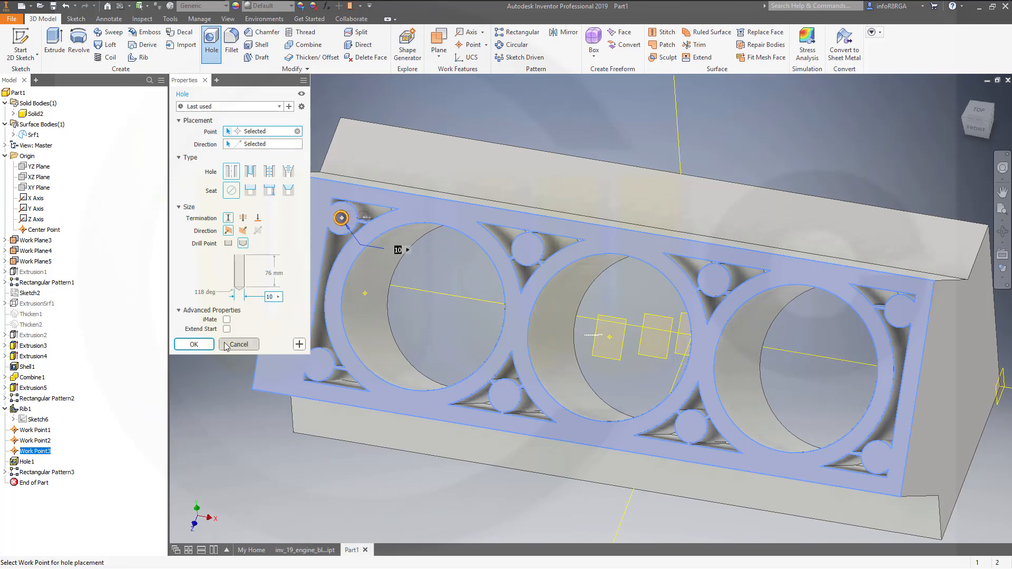
pyautogui.click(194, 344)
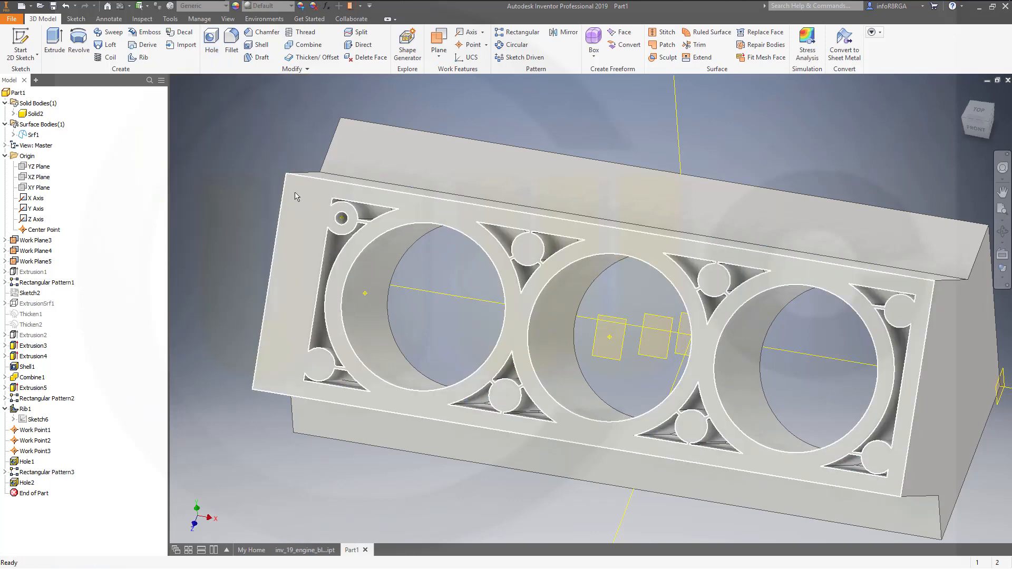
# Set up a rectangular pattern of the 10 mm boss hole along the X axis with 4 instances at 146 mm spacing.
pyautogui.click(518, 32)
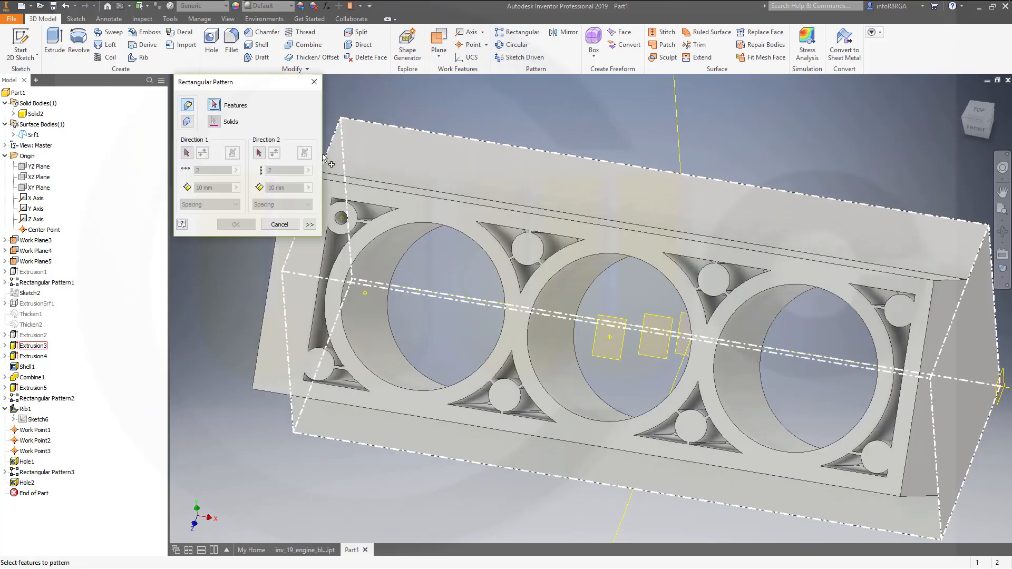
pyautogui.click(26, 483)
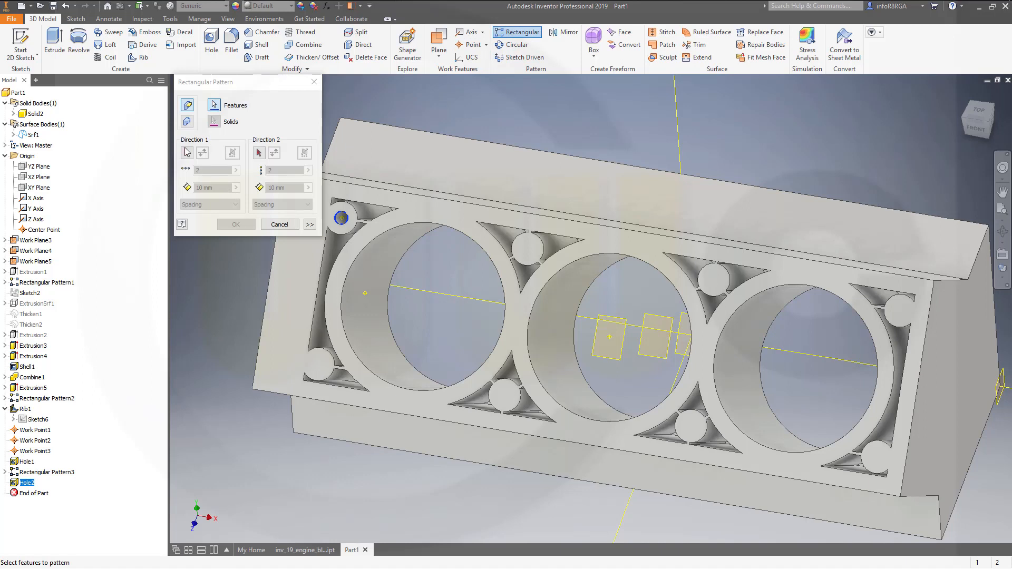
pyautogui.click(187, 152)
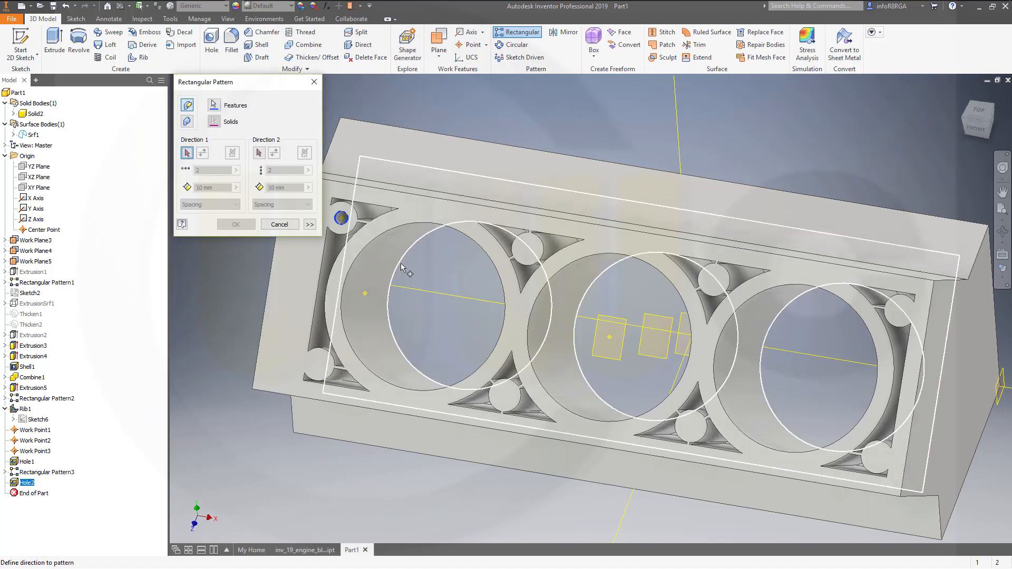
pyautogui.click(438, 297)
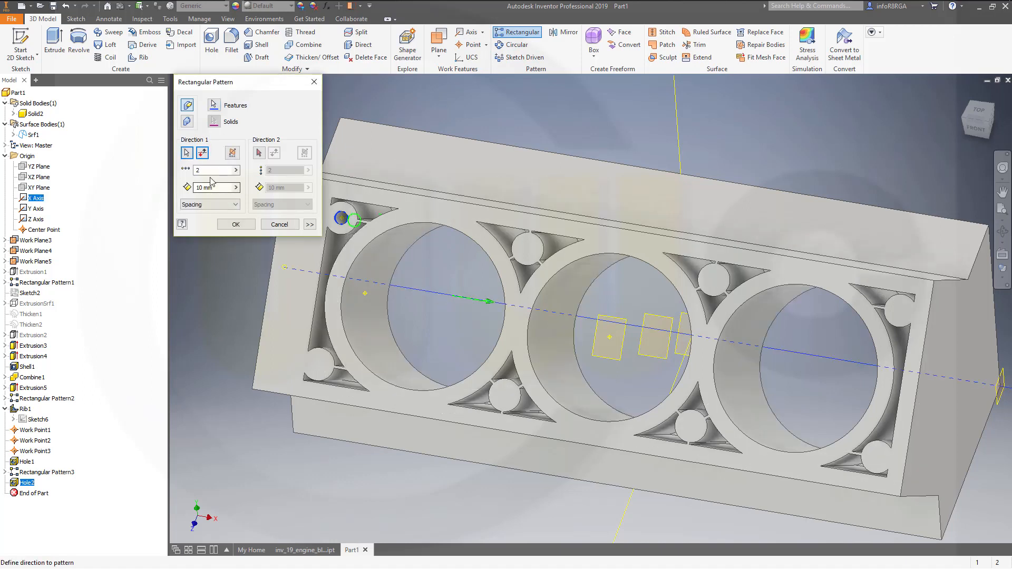
pyautogui.click(212, 170)
pyautogui.write('4')
pyautogui.press('Tab')
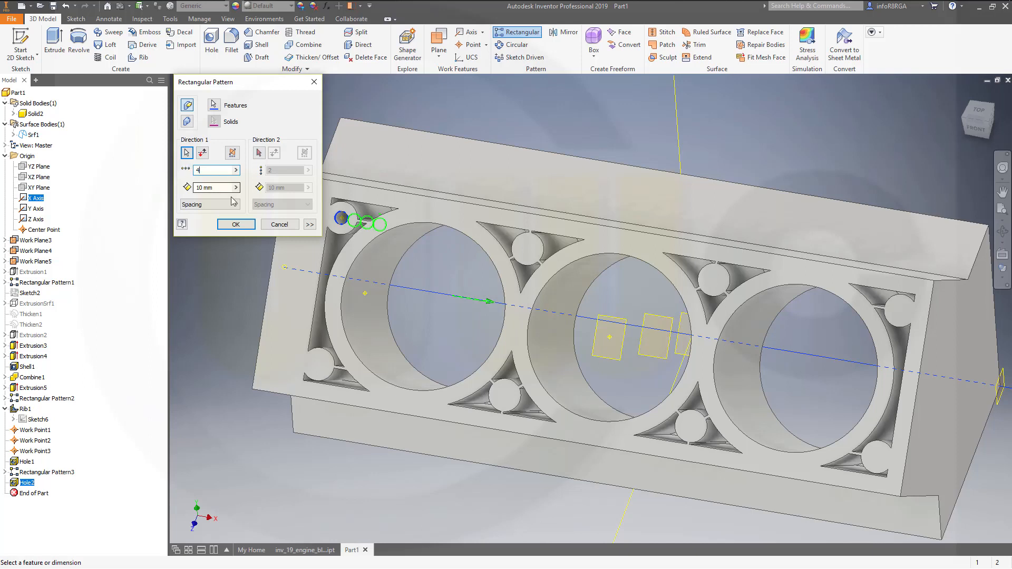
pyautogui.write('146')
pyautogui.press('Tab')
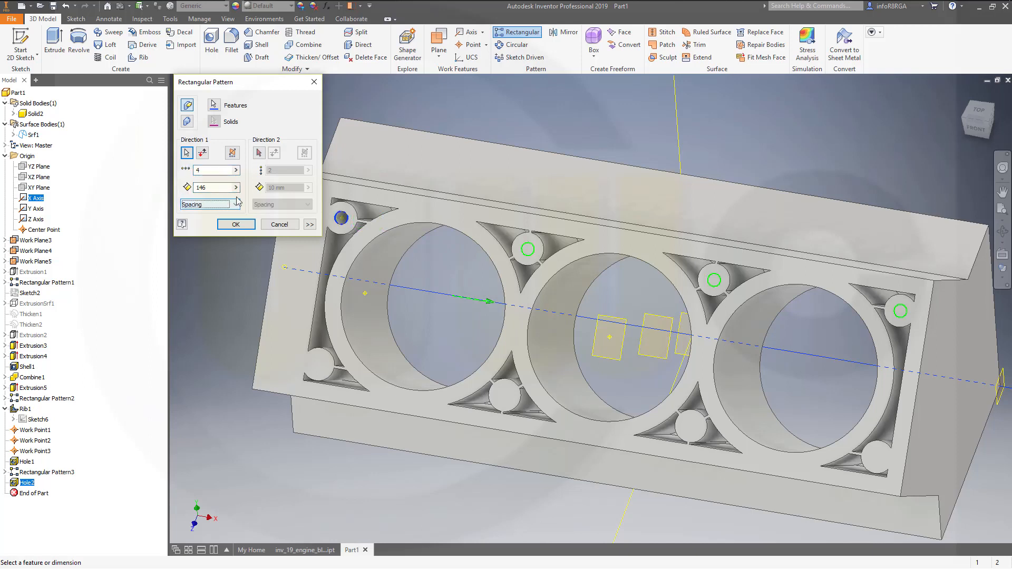
# Add a second direction along the top face's short side edge with 2 instances at 111.8 mm spacing and create the boss hole pattern.
pyautogui.click(258, 152)
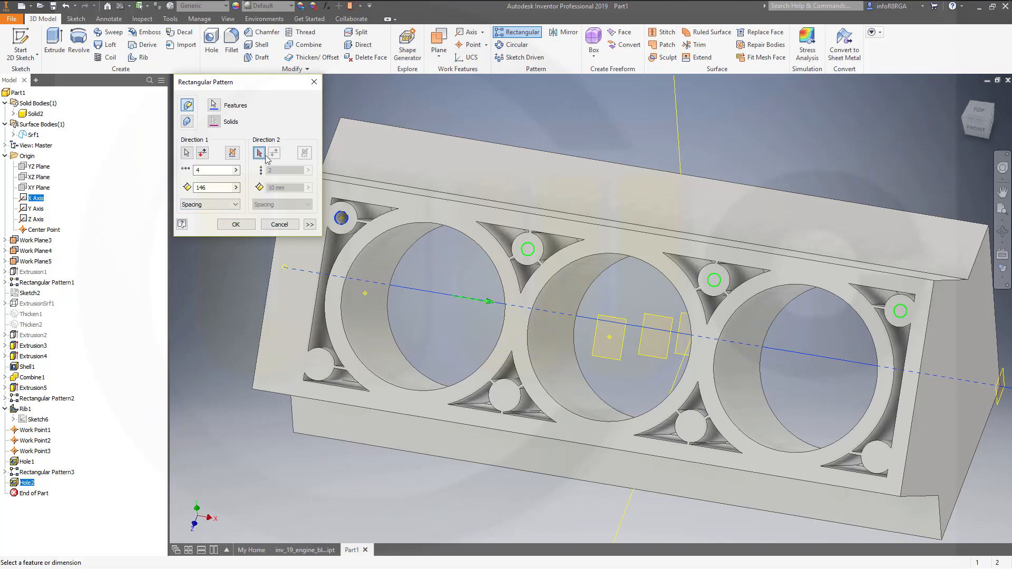
pyautogui.click(928, 333)
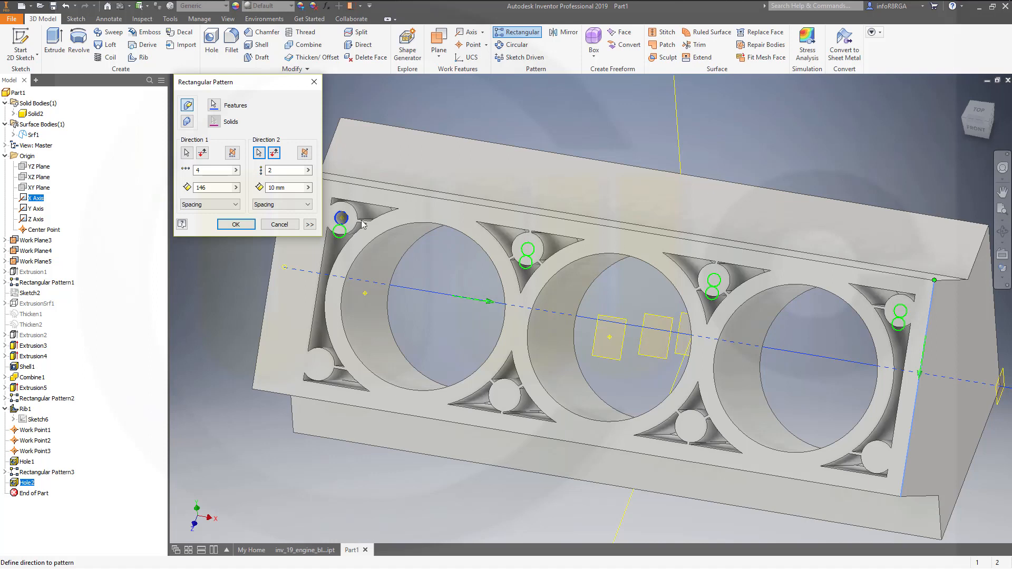
pyautogui.click(280, 187)
pyautogui.write('11')
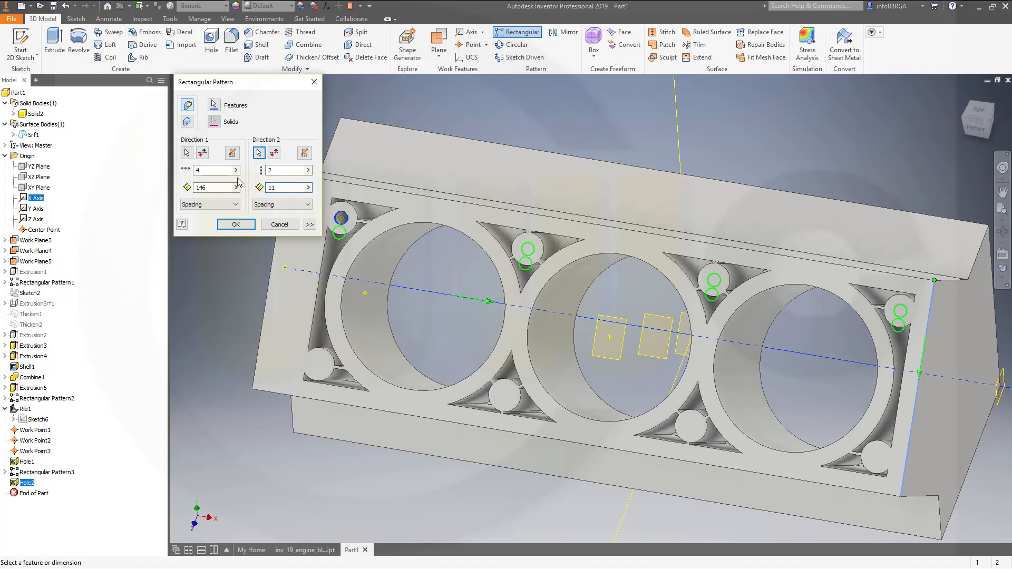
pyautogui.write('1,8')
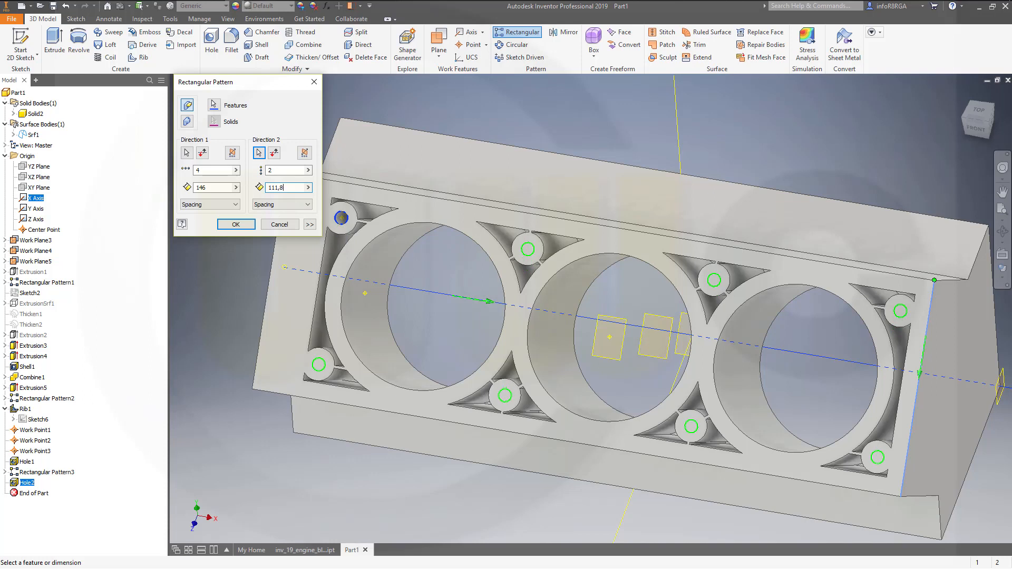
pyautogui.press('Return')
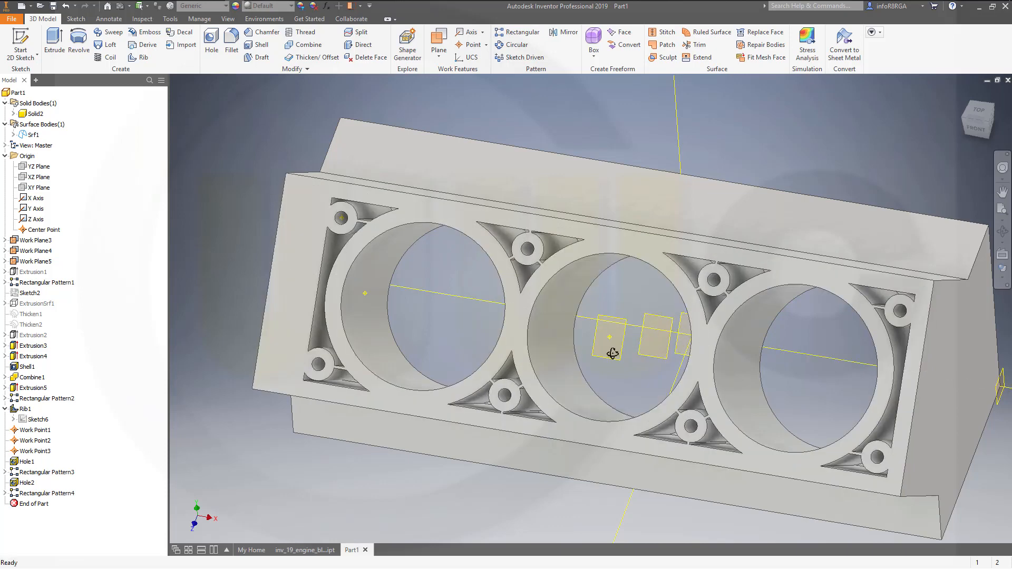
# Fillet the two long outer edges where the cylinder housing meets the crankcase with a 50 mm radius.
pyautogui.keyDown('shift'); pyautogui.moveTo(613, 354); pyautogui.dragTo(564, 385, button='middle'); pyautogui.keyUp('shift')
pyautogui.scroll(5, 872, 380)
pyautogui.scroll(-3, 871, 378)
pyautogui.scroll(3, 871, 378)
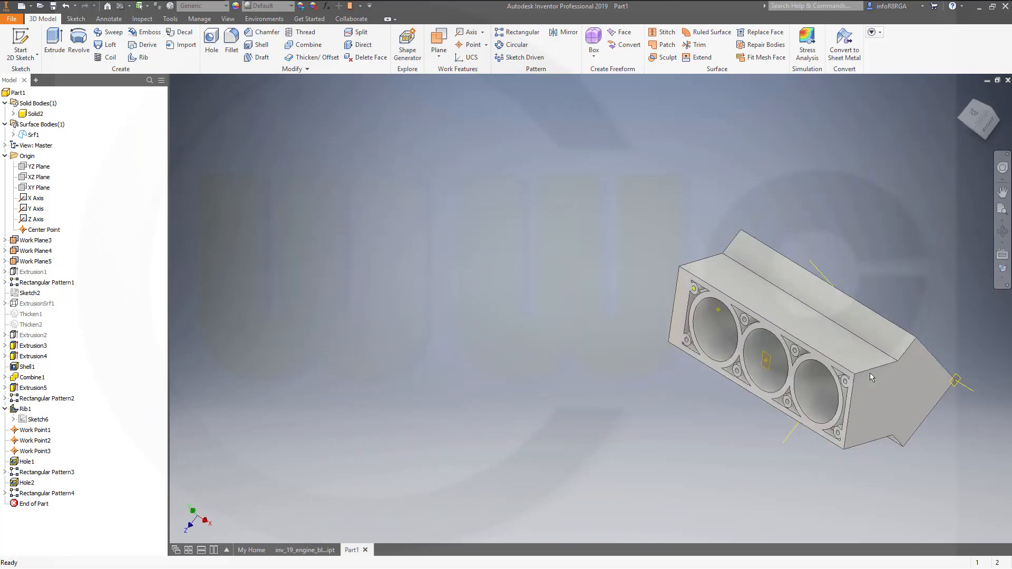
pyautogui.keyDown('shift'); pyautogui.moveTo(854, 386); pyautogui.dragTo(937, 364, button='middle'); pyautogui.keyUp('shift')
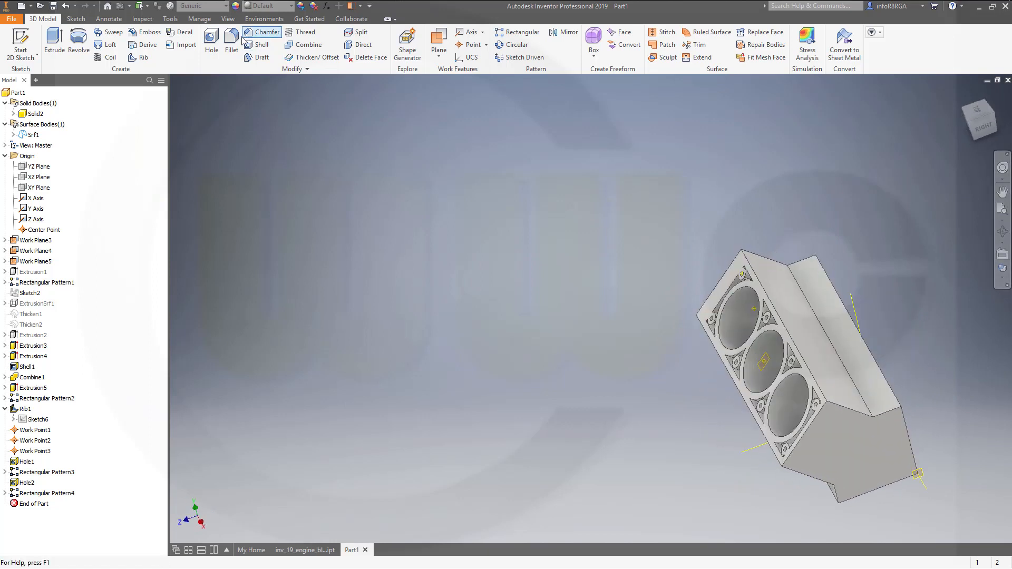
pyautogui.click(179, 145)
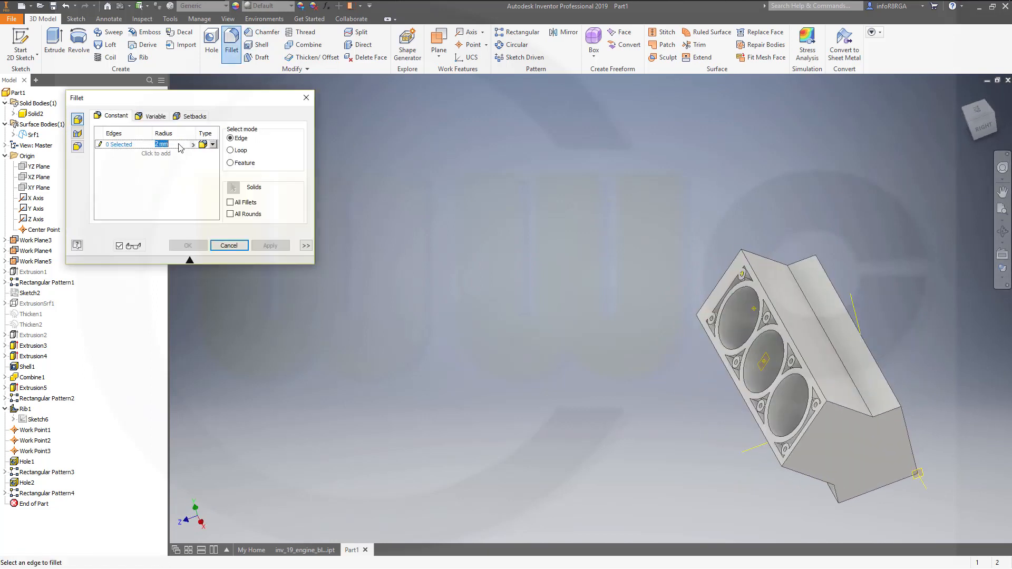
pyautogui.write('50')
pyautogui.click(813, 329)
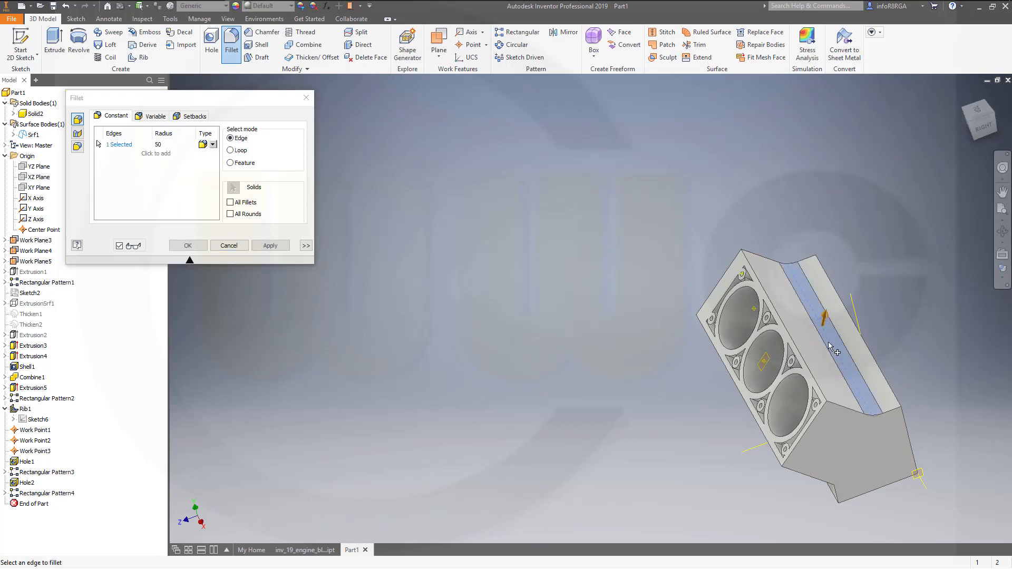
pyautogui.click(831, 479)
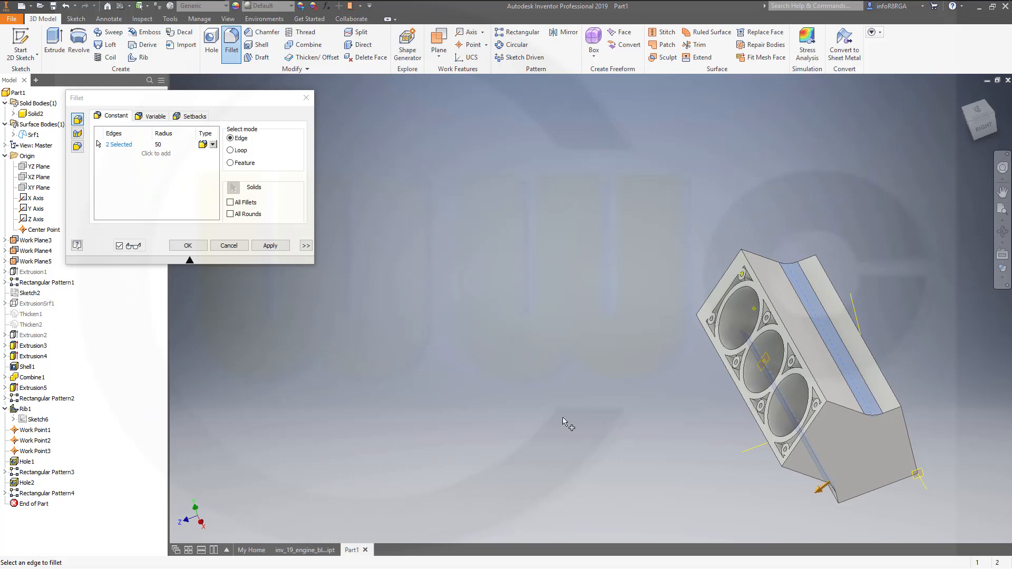
pyautogui.click(270, 246)
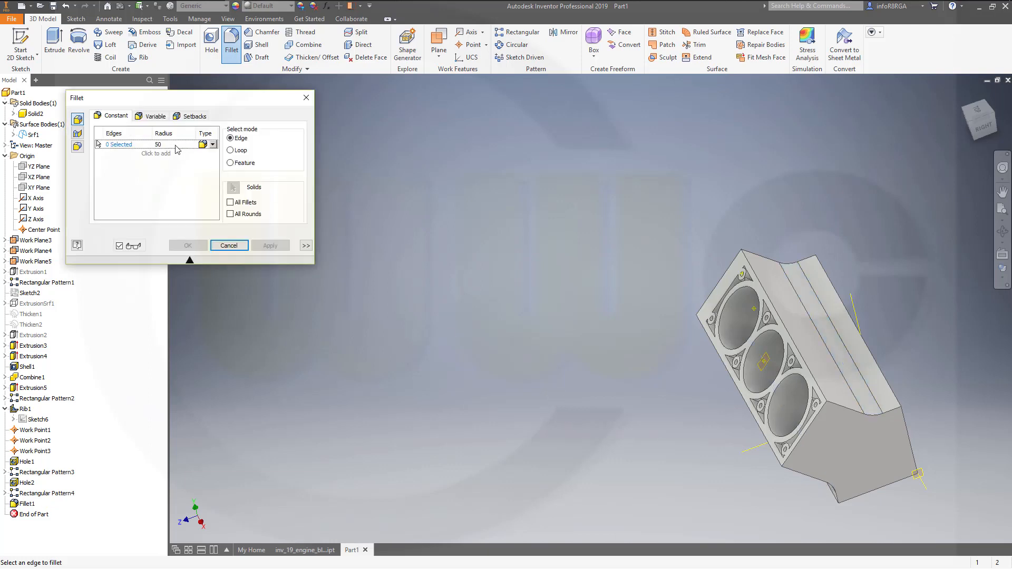
# Fillet the outer corner edges at both ends of the block, on both long sides, with a 25 mm radius.
pyautogui.click(159, 144)
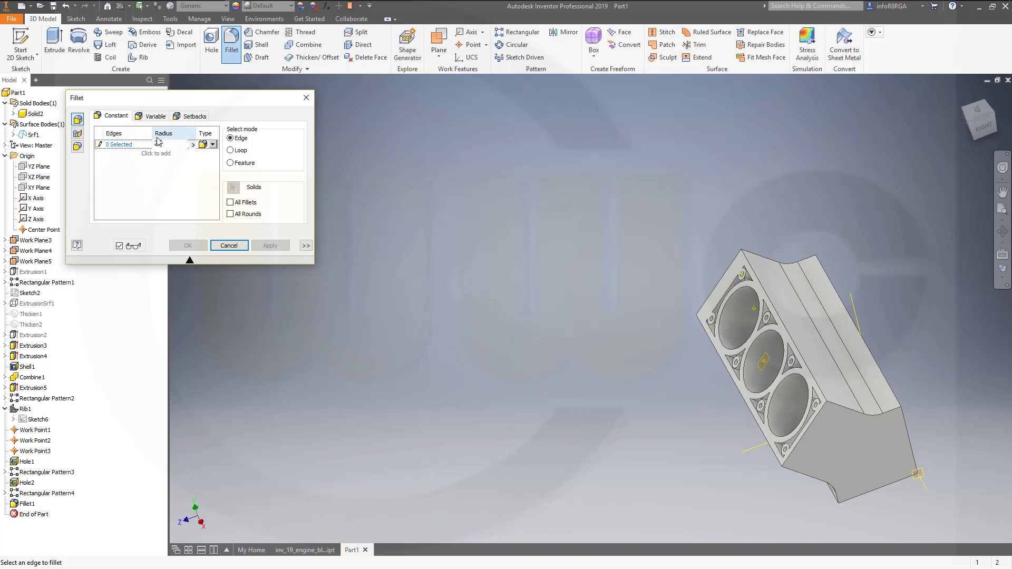
pyautogui.write('25')
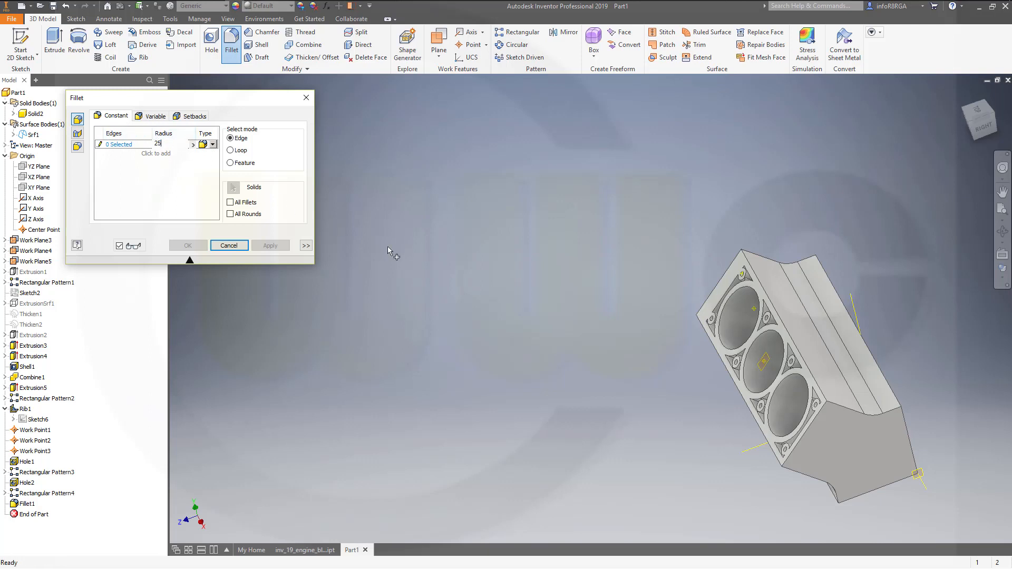
pyautogui.click(890, 413)
pyautogui.click(802, 263)
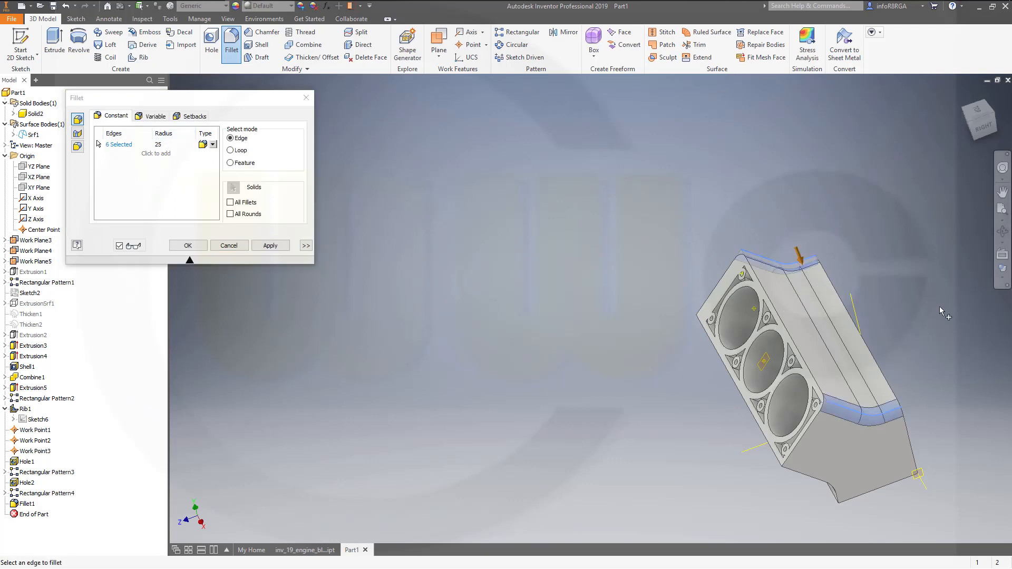
pyautogui.click(838, 497)
pyautogui.moveTo(684, 438)
pyautogui.keyDown('shift'); pyautogui.mouseDown(button='middle')
pyautogui.moveTo(740, 411)
pyautogui.moveTo(687, 441)
pyautogui.mouseUp(button='middle'); pyautogui.keyUp('shift')
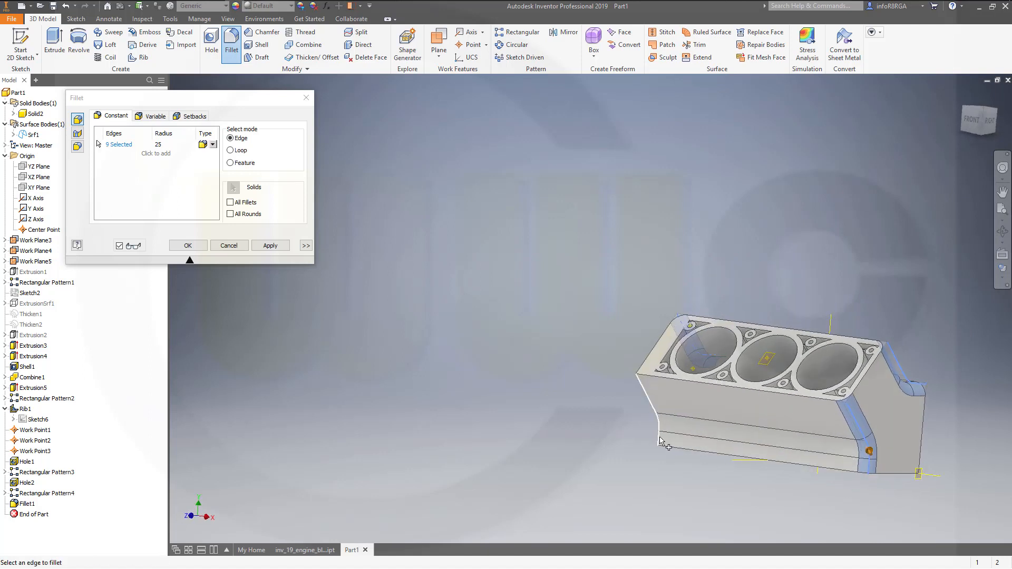
pyautogui.click(187, 246)
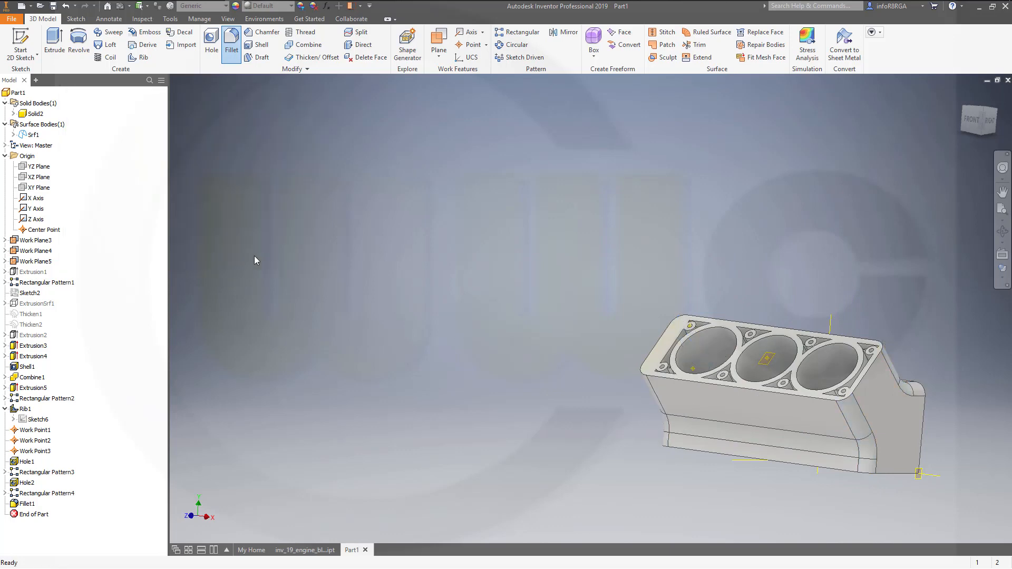
# Fillet the long inner edge on the +Y side of the crankcase cavity with a 12.7 mm radius.
pyautogui.keyDown('shift'); pyautogui.moveTo(929, 417); pyautogui.dragTo(771, 330, button='middle'); pyautogui.keyUp('shift')
pyautogui.click(231, 44)
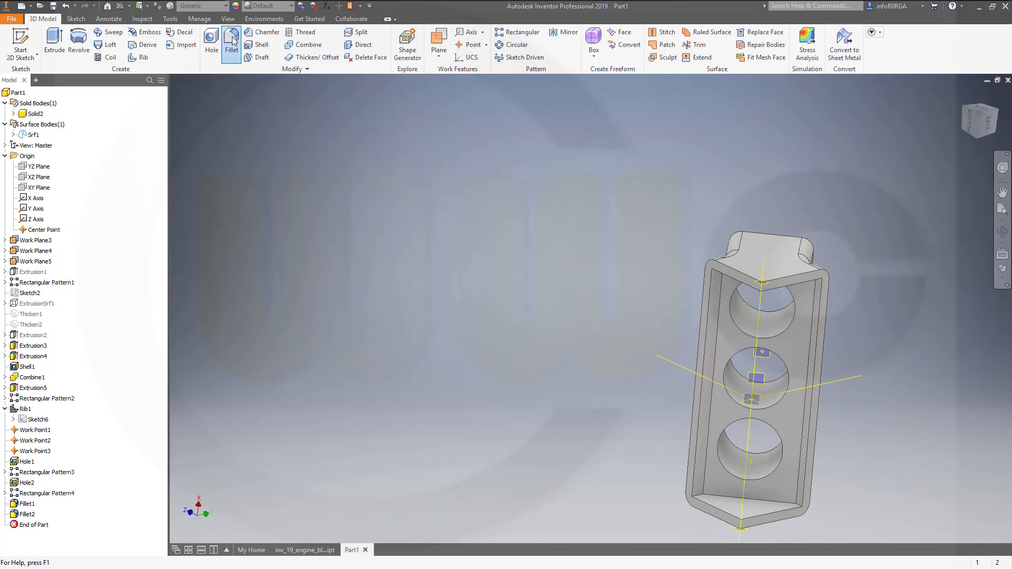
pyautogui.click(183, 147)
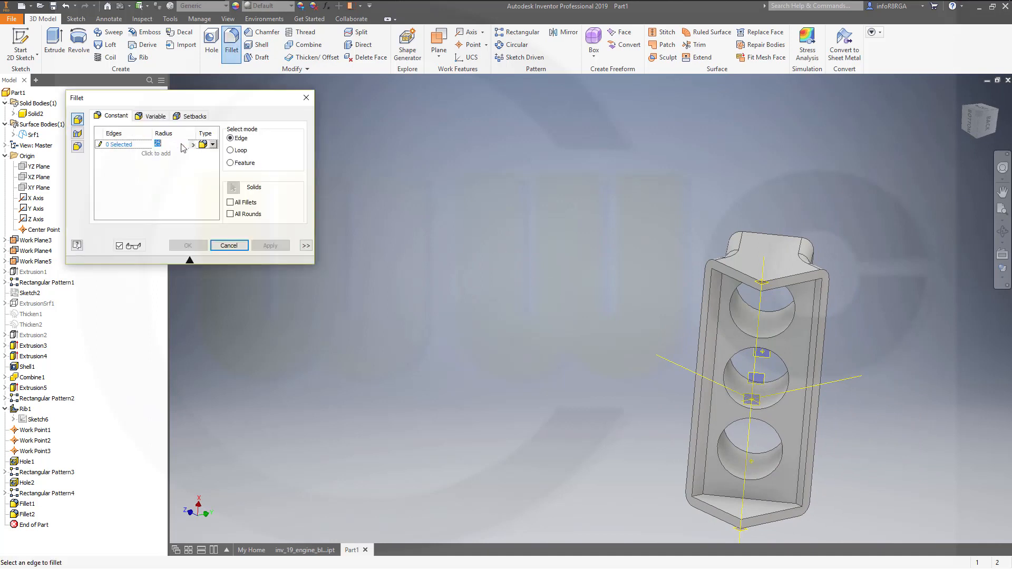
pyautogui.write('12,7')
pyautogui.click(212, 145)
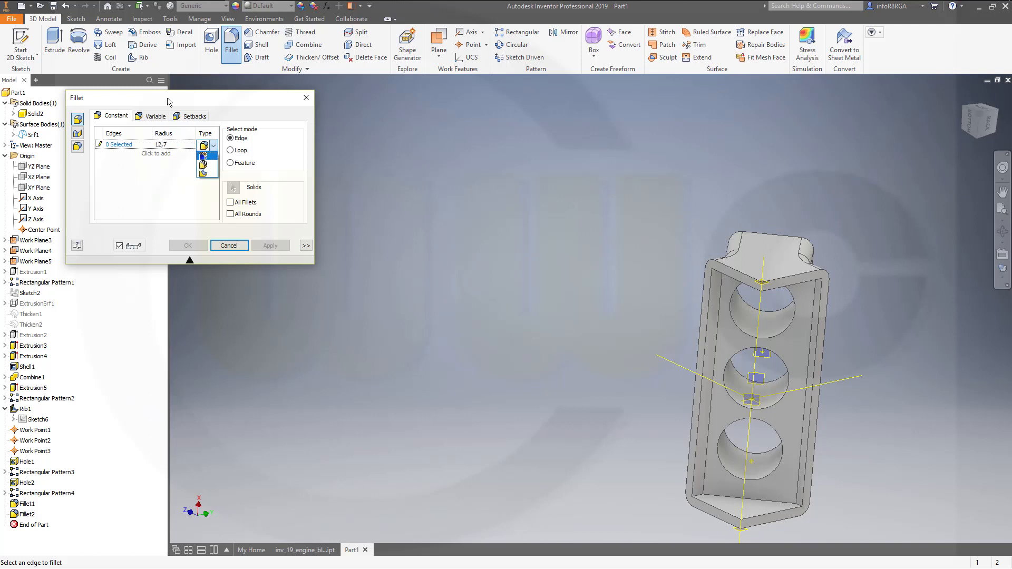
pyautogui.click(216, 158)
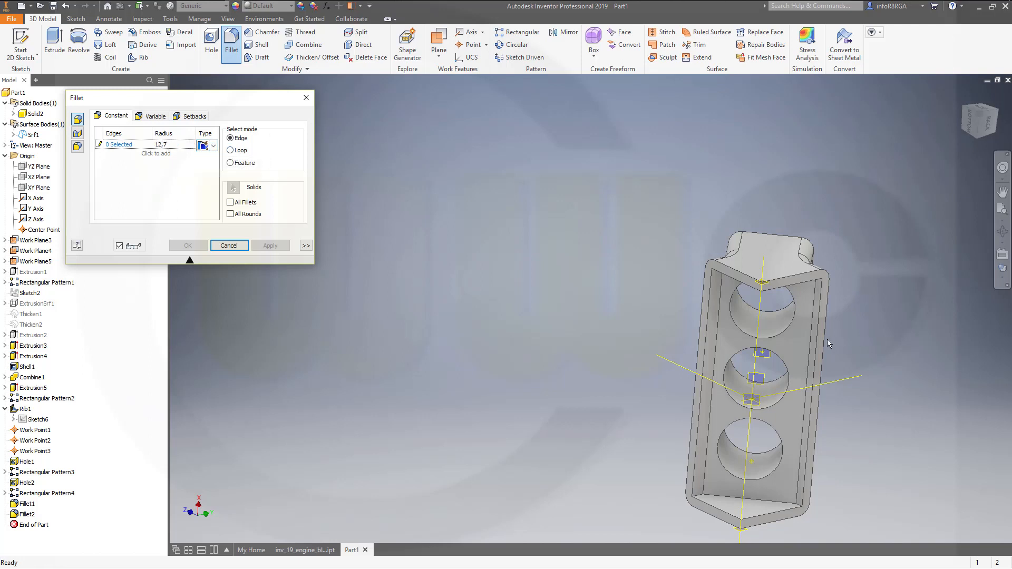
pyautogui.click(155, 154)
pyautogui.click(157, 144)
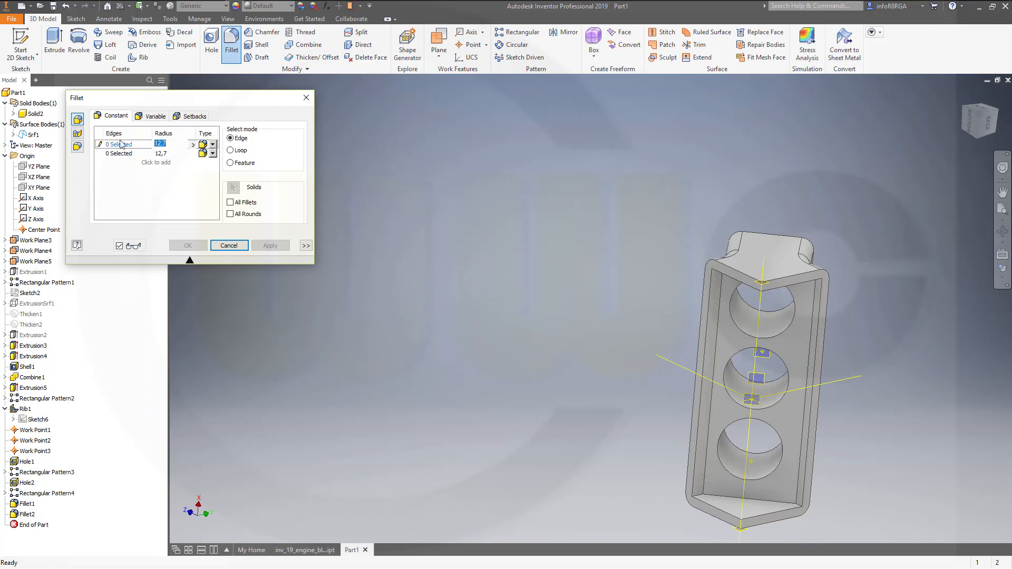
pyautogui.click(122, 144)
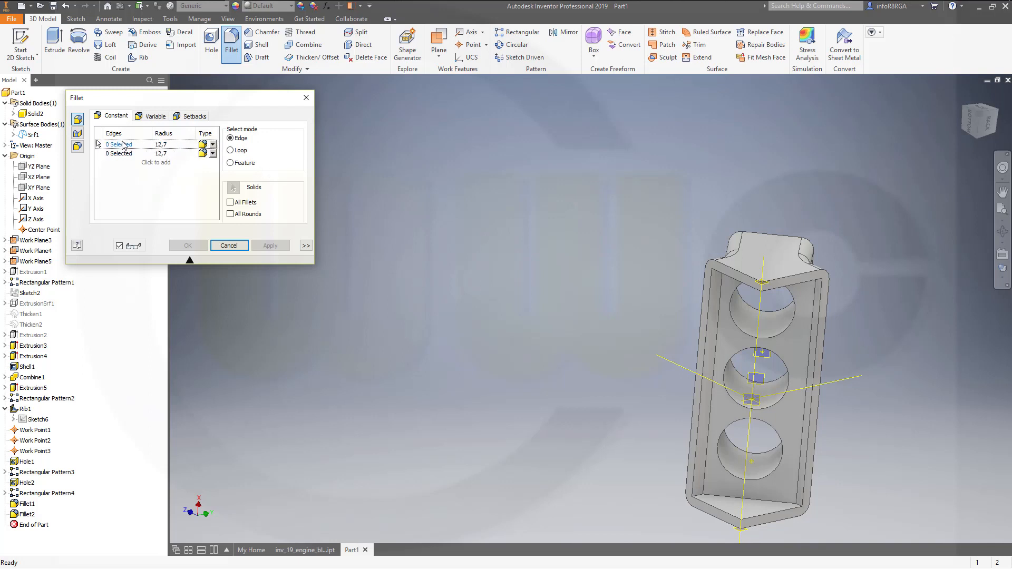
pyautogui.click(810, 365)
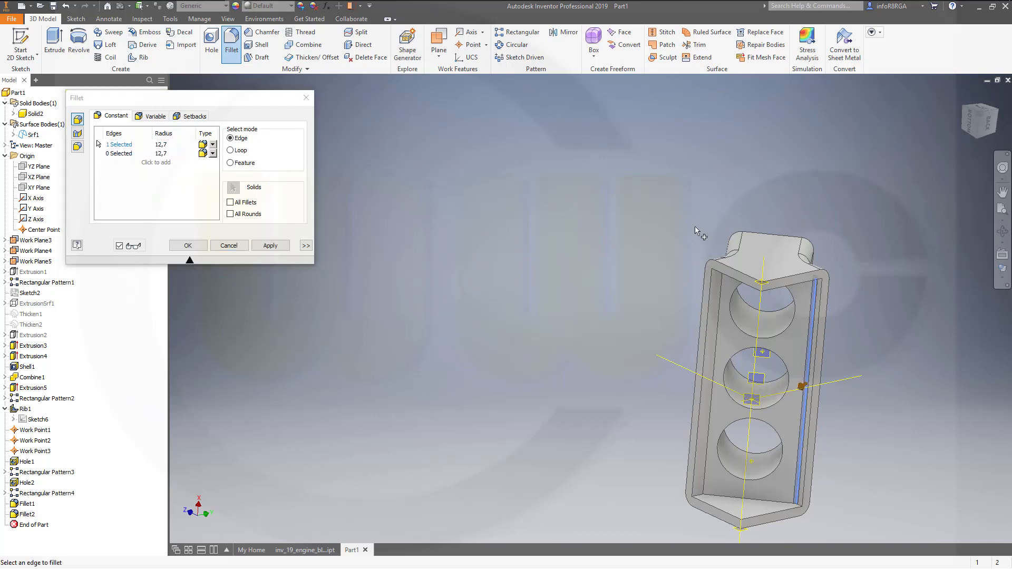
pyautogui.click(269, 247)
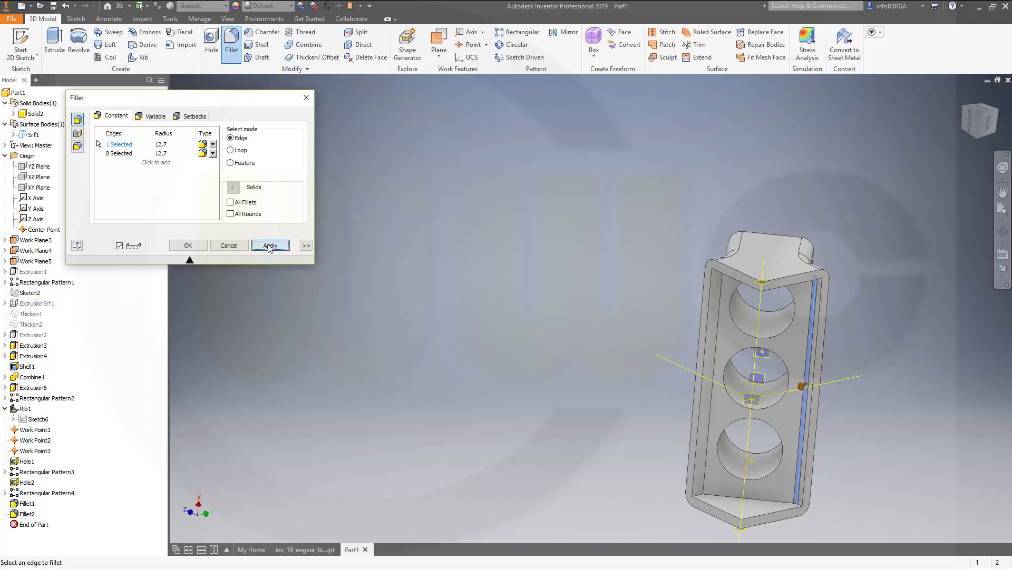
# Fillet the two inner corner edges on the cavity side opposite the 12.7 mm fillet with a 12 mm radius.
pyautogui.click(167, 145)
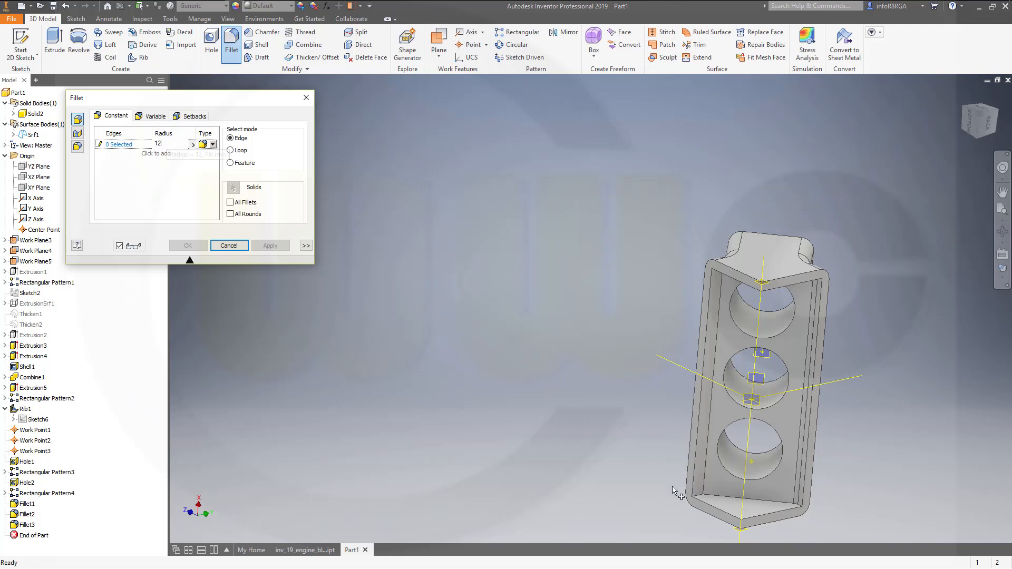
pyautogui.click(701, 493)
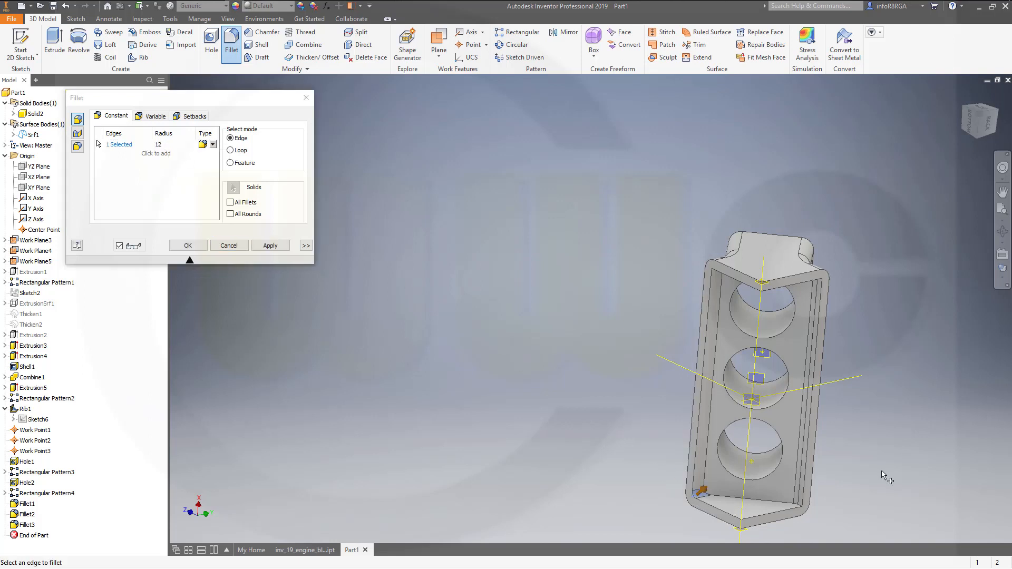
pyautogui.moveTo(881, 474); pyautogui.dragTo(835, 382, button='middle')
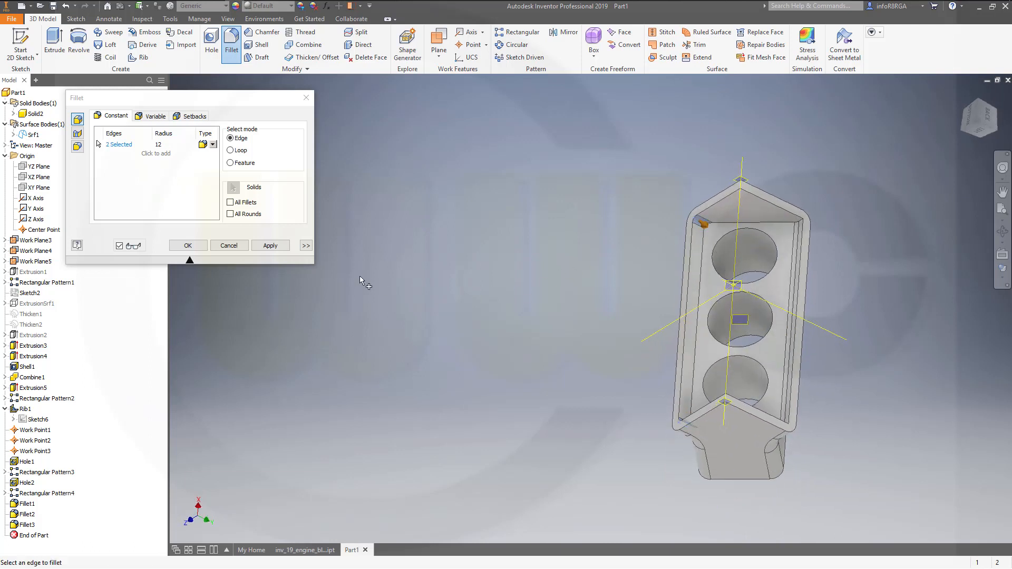
pyautogui.click(270, 246)
# Fillet the connected edge loop around the cavity floor, enclosing the three bores, with a 6 mm radius.
pyautogui.click(169, 144)
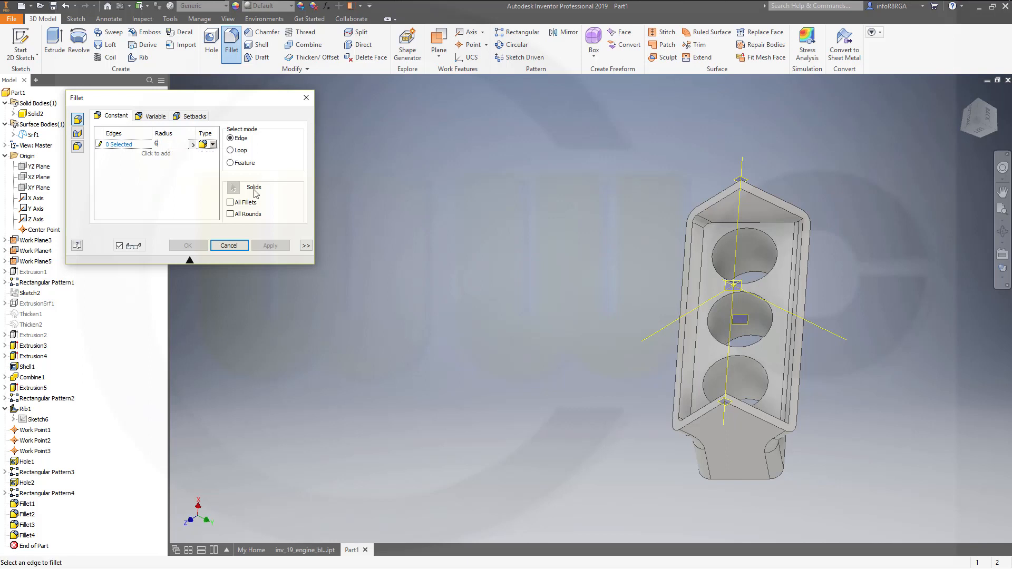
pyautogui.click(698, 354)
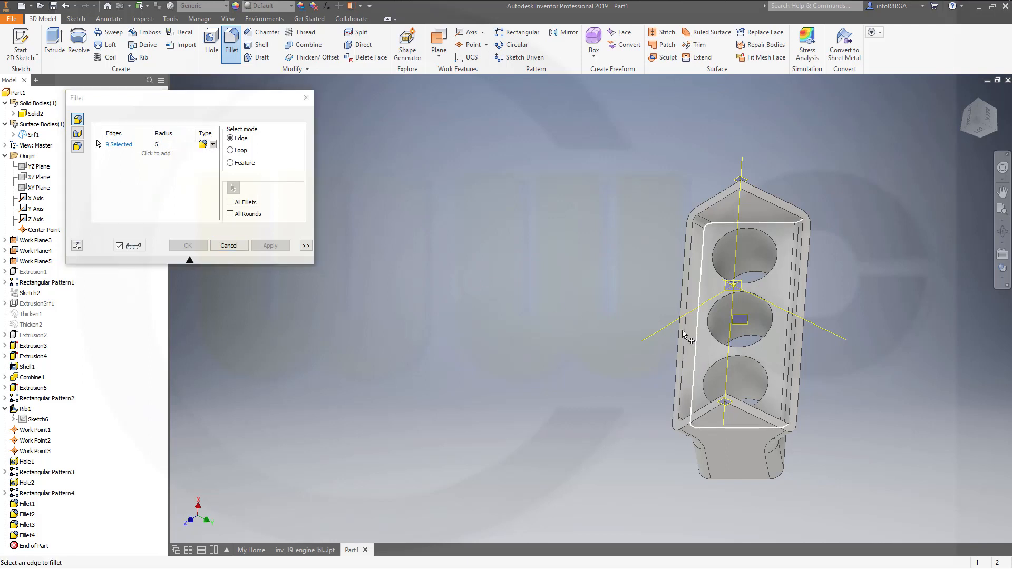
pyautogui.click(188, 245)
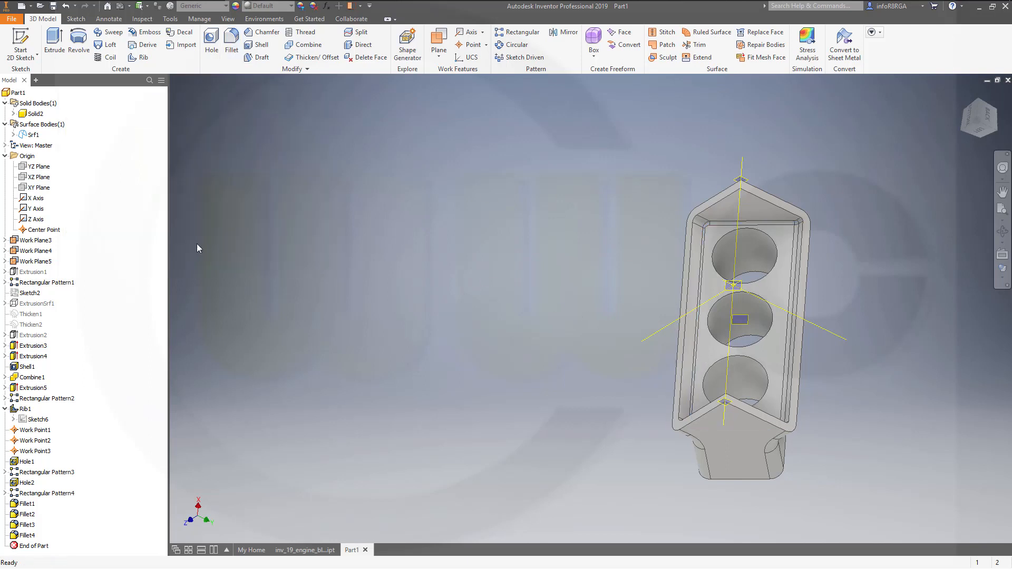
# Move the engine block's solid body 12.7 mm along X, keeping the Y and Z offsets at 0 mm.
pyautogui.keyDown('shift'); pyautogui.moveTo(380, 255); pyautogui.dragTo(682, 329, button='middle'); pyautogui.keyUp('shift')
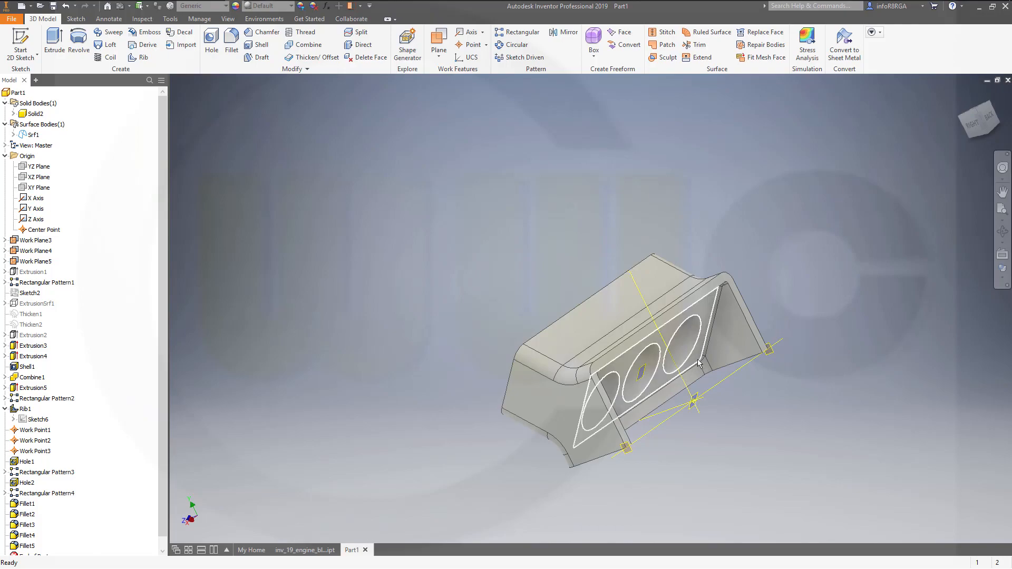
pyautogui.keyDown('shift'); pyautogui.moveTo(706, 358); pyautogui.dragTo(759, 416, button='middle'); pyautogui.keyUp('shift')
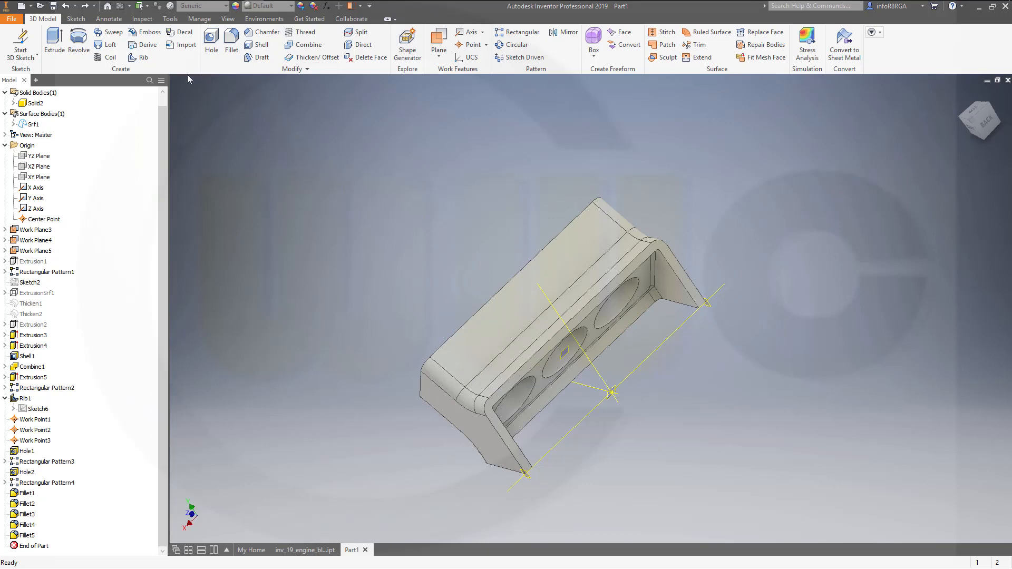
pyautogui.press('m')
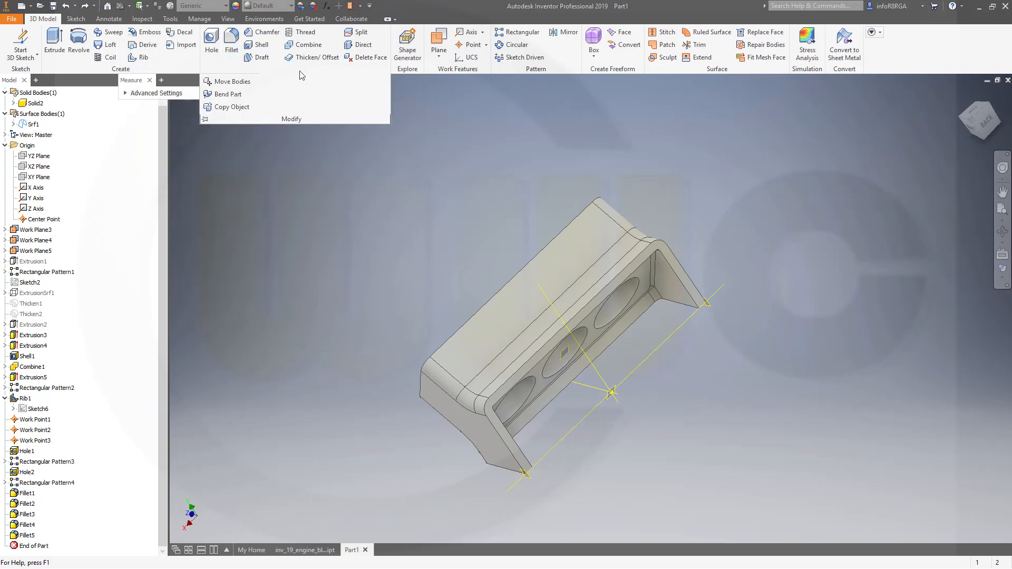
pyautogui.click(232, 81)
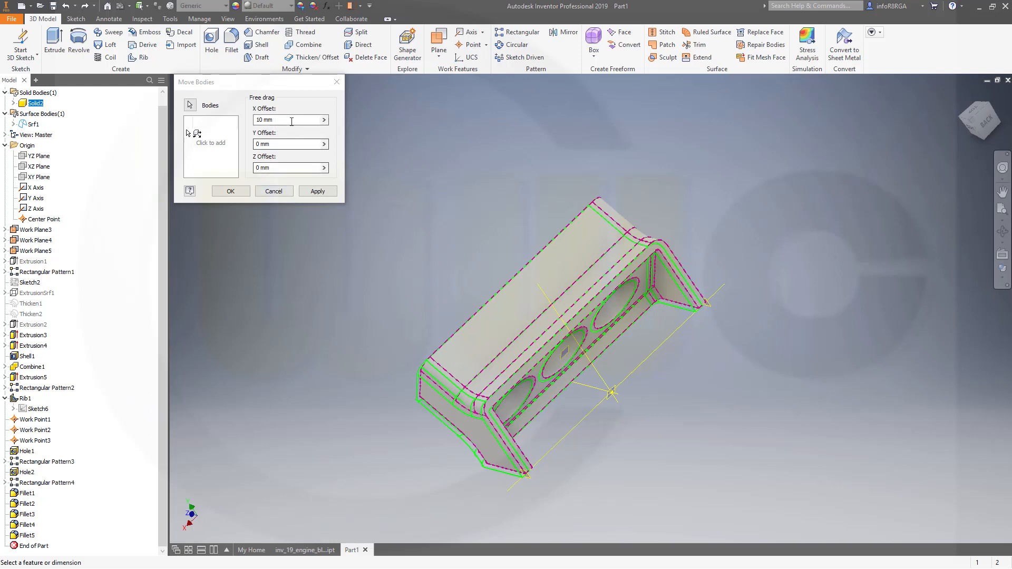
pyautogui.moveTo(292, 122); pyautogui.dragTo(186, 93)
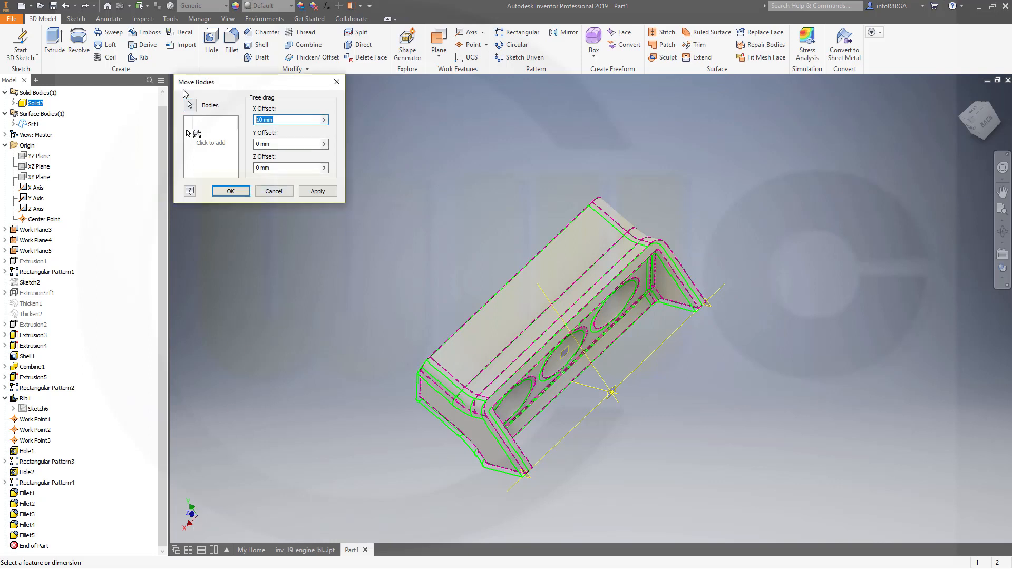
pyautogui.write('12,7')
pyautogui.press('Return')
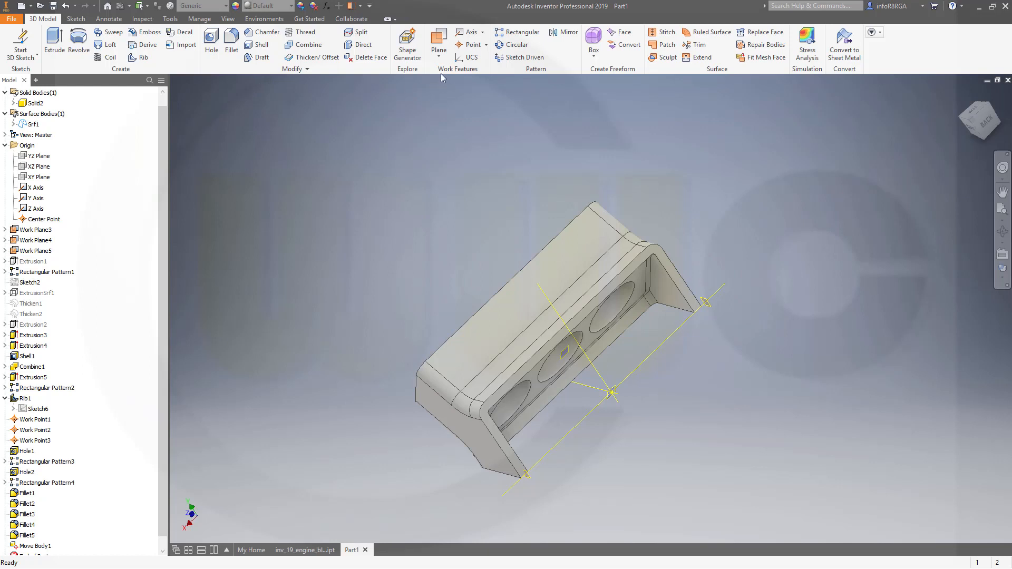
# Create a circular pattern of the whole solid about the Y axis, with 2 occurrences over 360 degrees, to form the opposite cylinder bank.
pyautogui.click(509, 44)
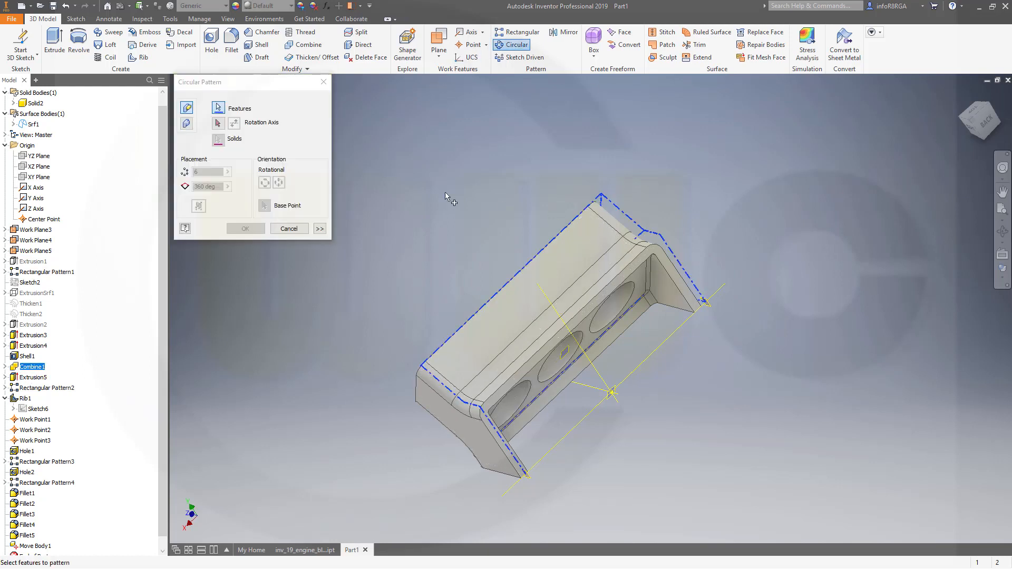
pyautogui.click(186, 123)
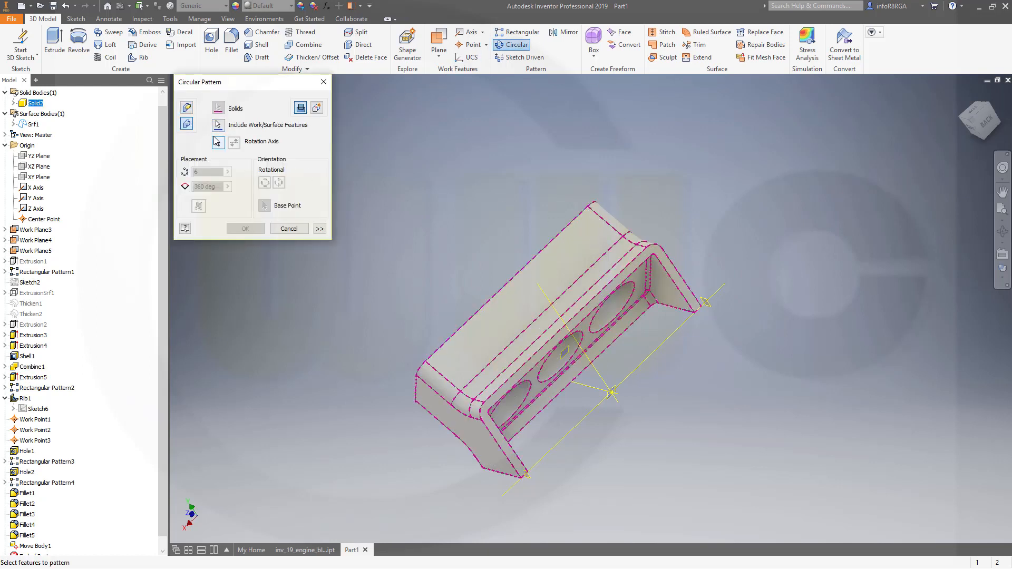
pyautogui.click(217, 141)
pyautogui.click(549, 298)
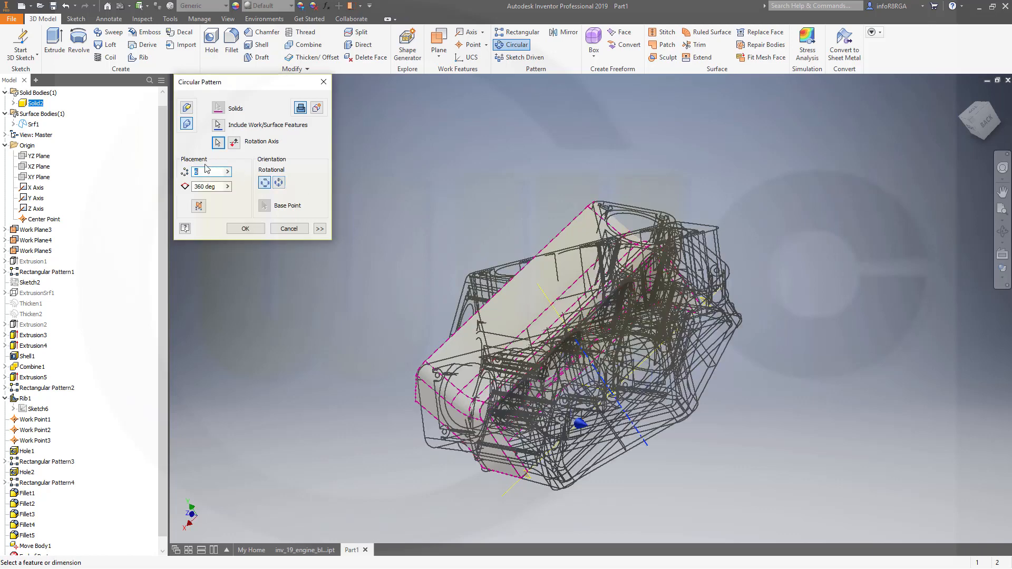
pyautogui.write('2')
pyautogui.press('Return')
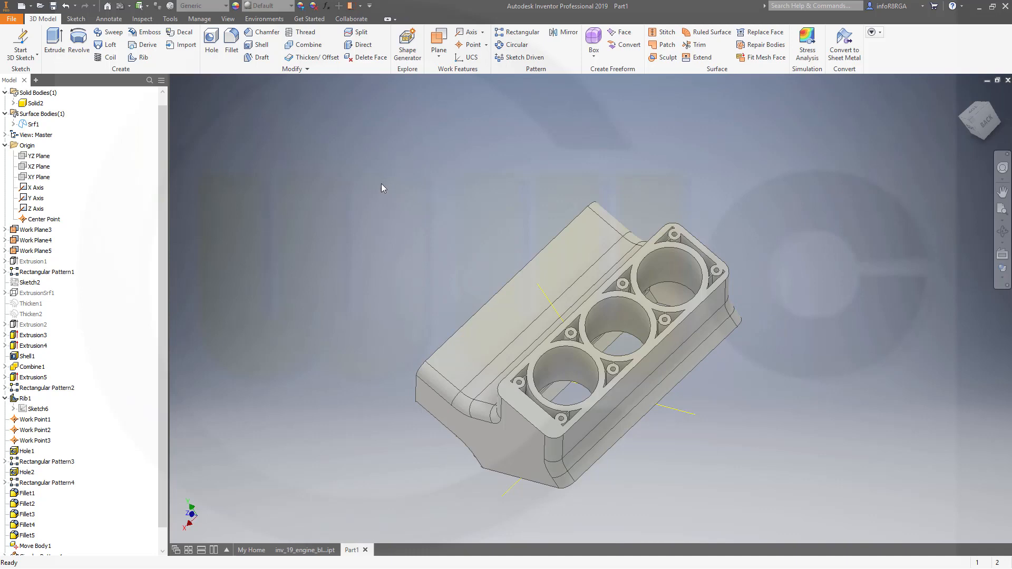
pyautogui.keyDown('shift'); pyautogui.moveTo(382, 187); pyautogui.dragTo(459, 185, button='middle'); pyautogui.keyUp('shift')
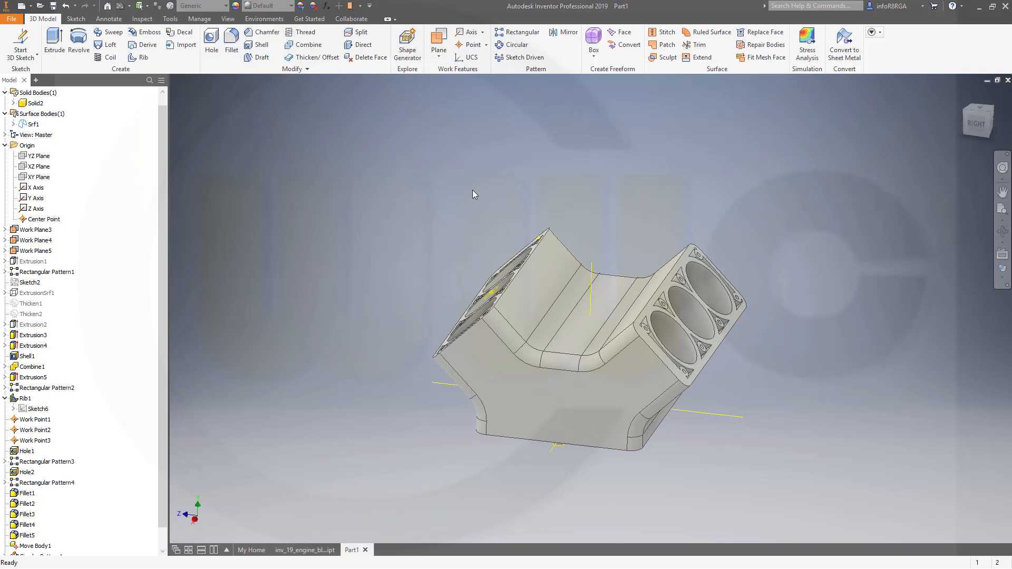
pyautogui.keyDown('shift'); pyautogui.moveTo(477, 199); pyautogui.dragTo(426, 185, button='middle'); pyautogui.keyUp('shift')
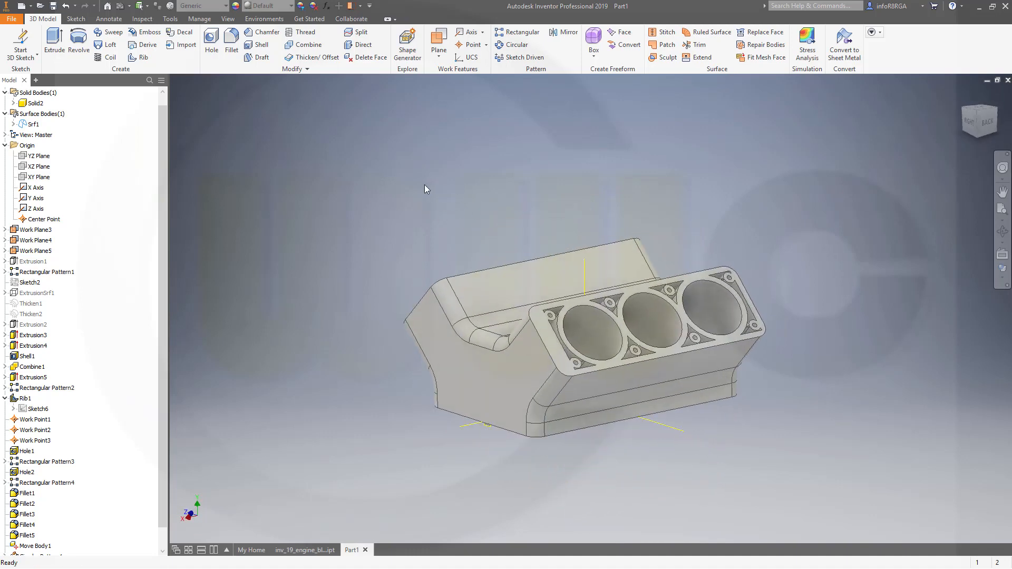